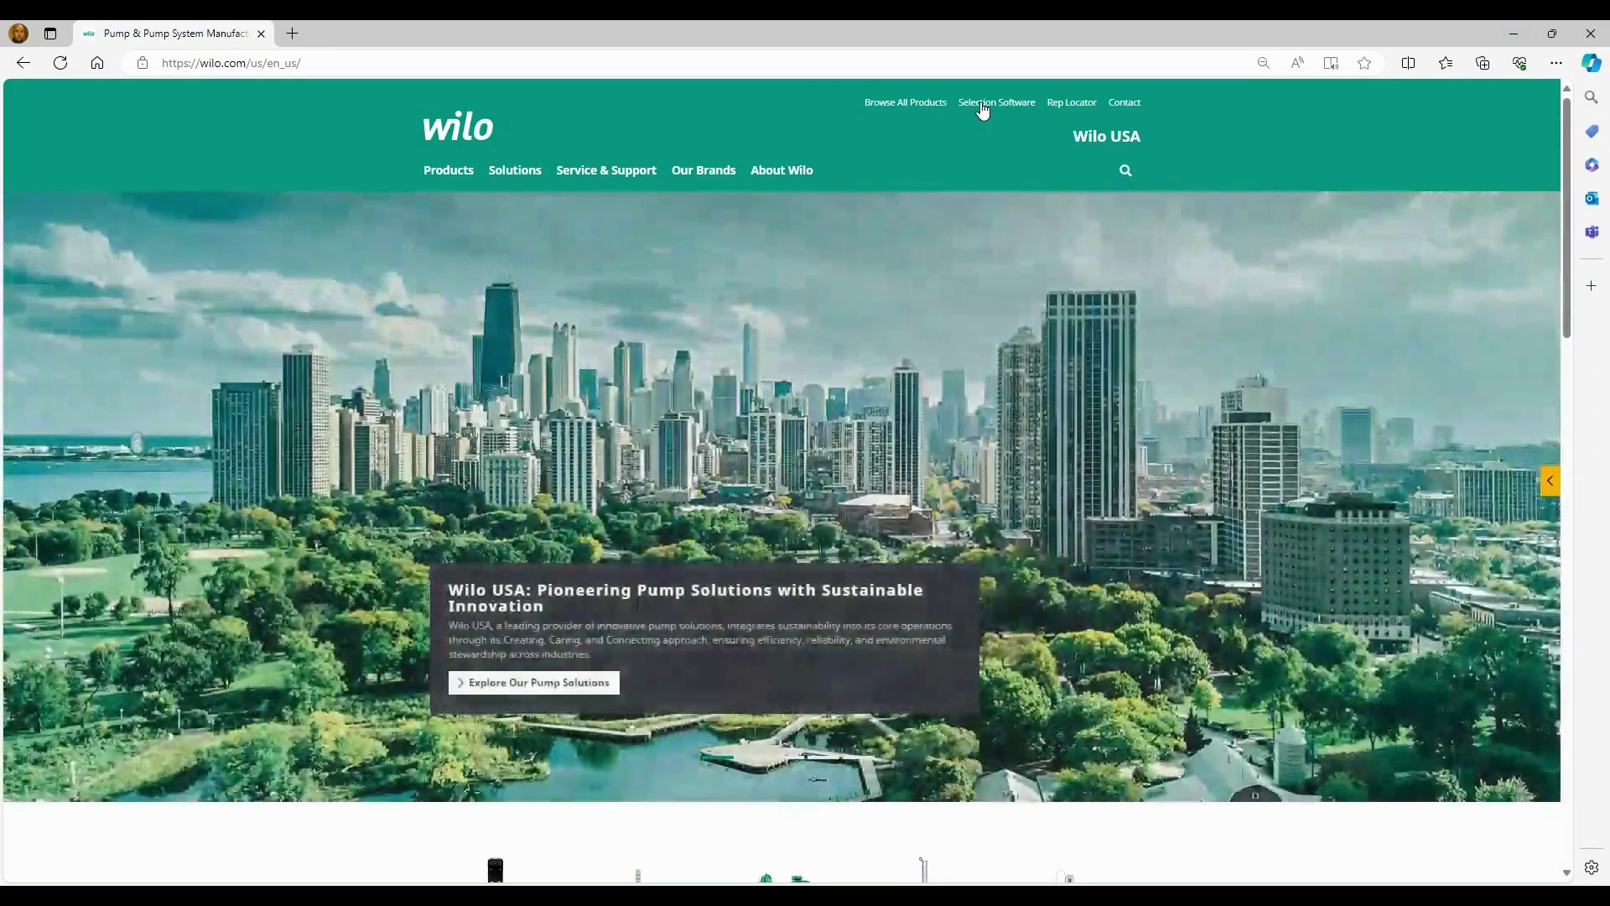
Step: Open the Selection Software link from the Wilo USA homepage top bar in a new tab
click(983, 105)
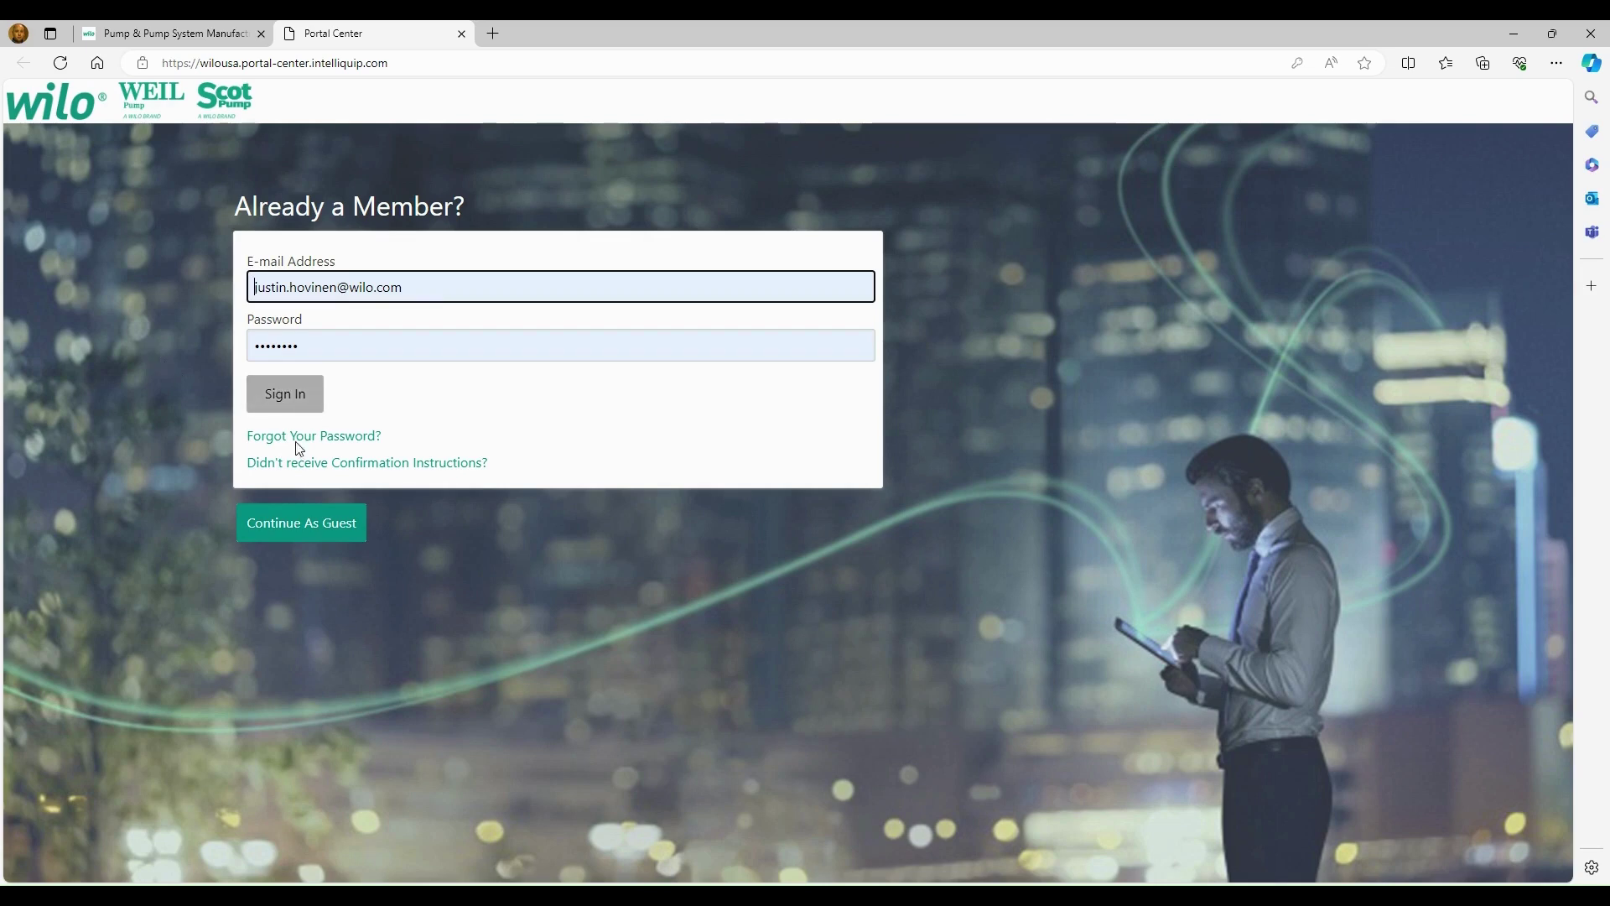
Step: Continue as a guest from the login page to reach the Wilo Selection Software dashboard
click(263, 544)
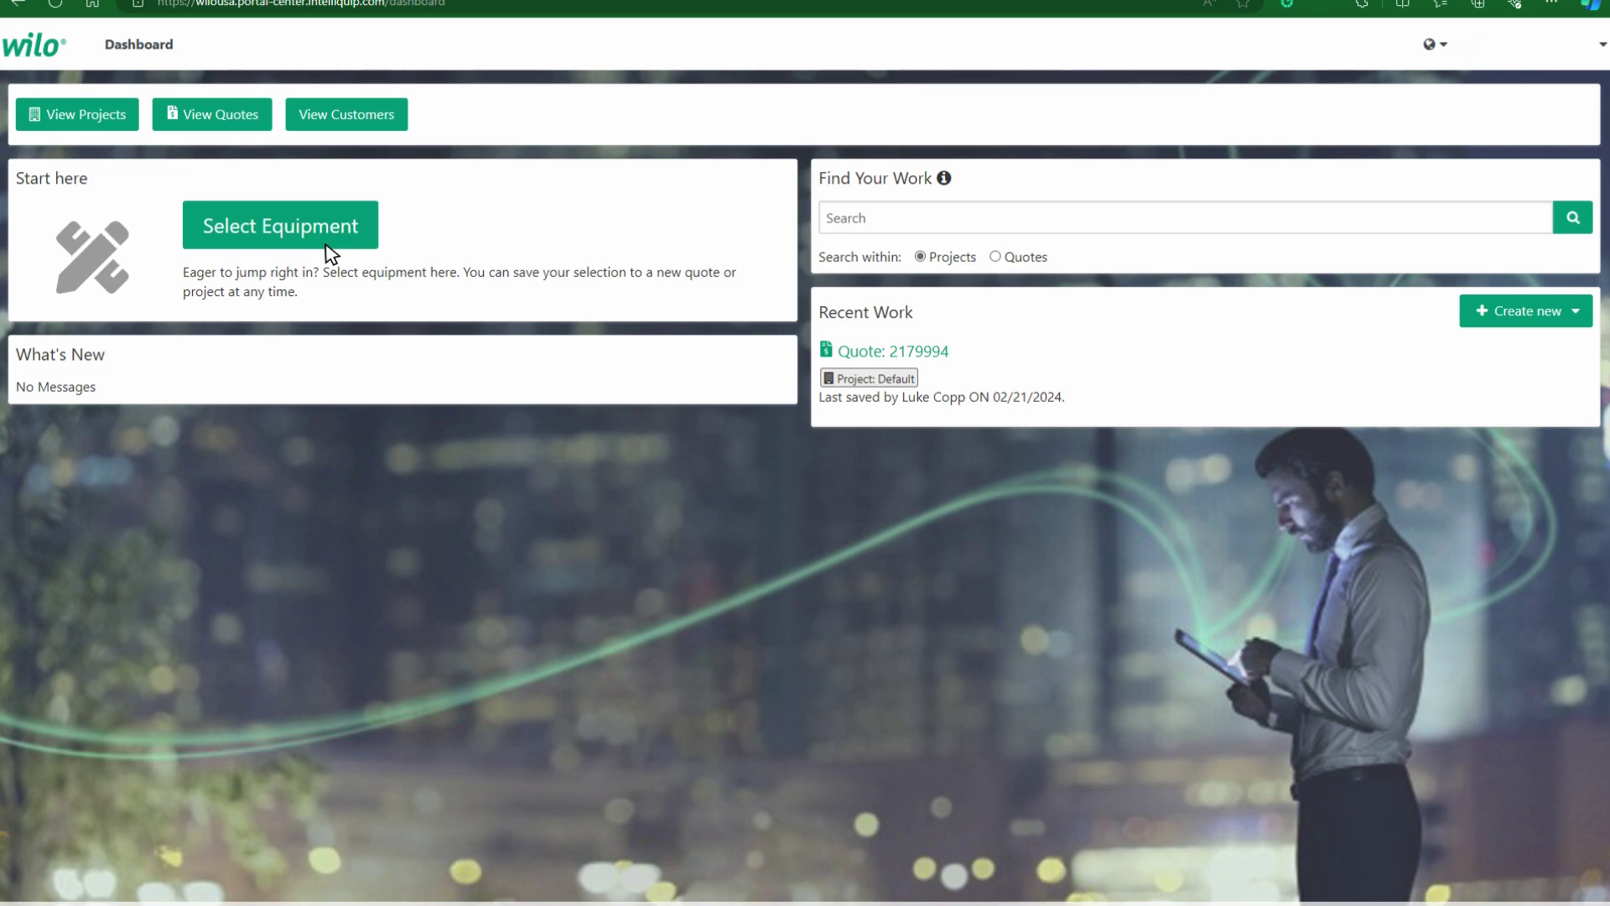
Step: Start a new equipment selection for a multi-pump booster system
click(330, 251)
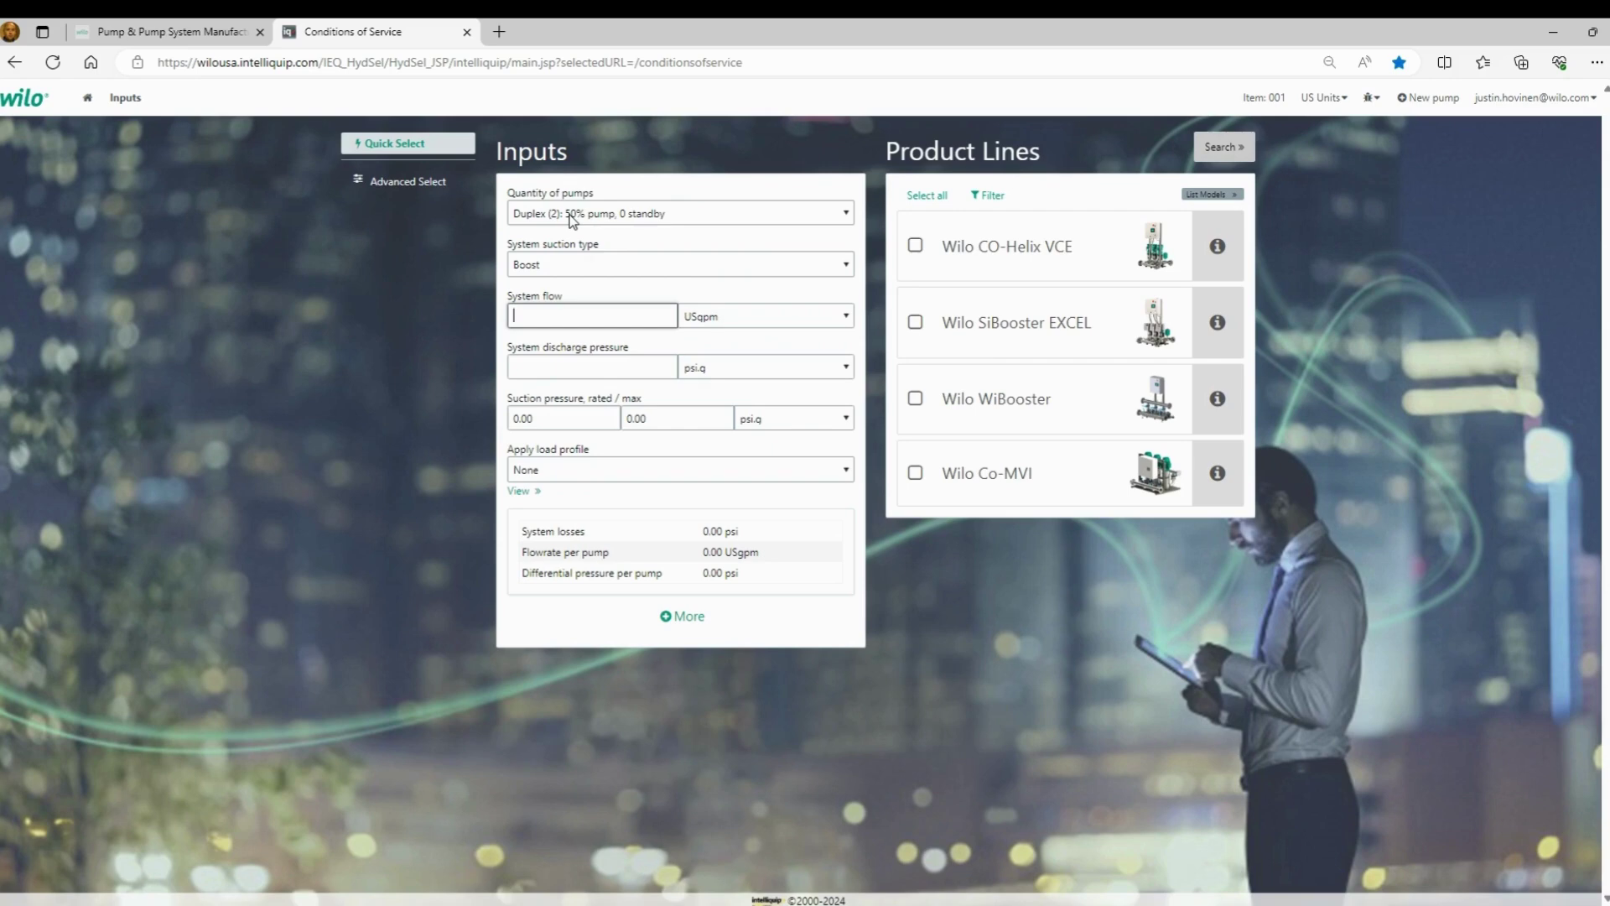
Step: Enter a 300 USgpm system flow and keep the pump quantity at Duplex (2)
click(571, 220)
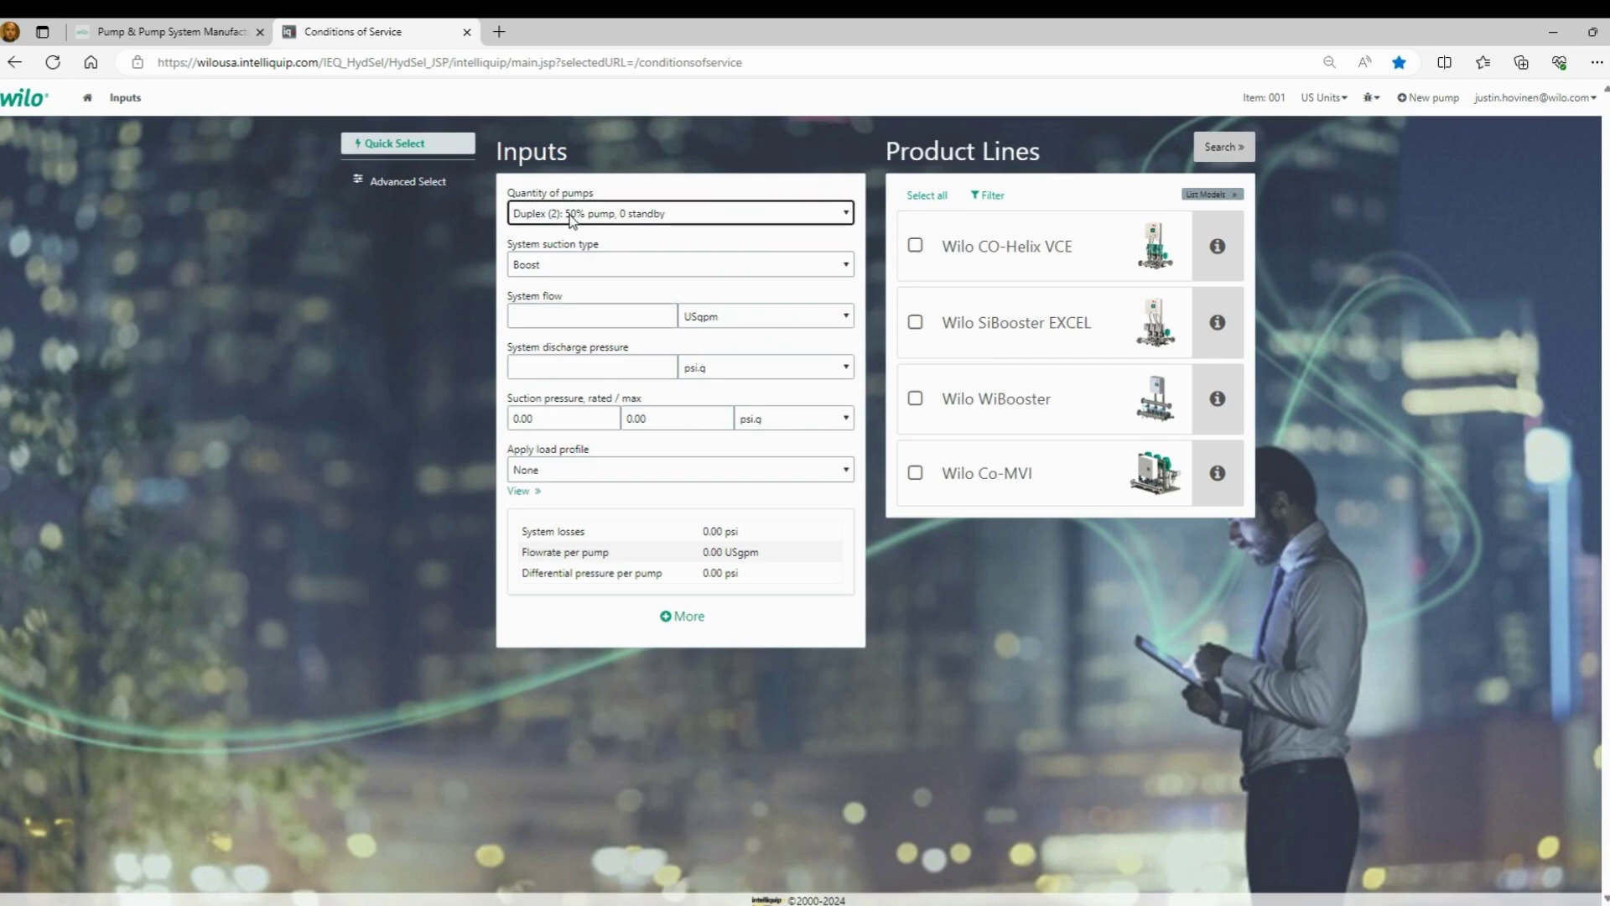
click(572, 268)
click(538, 312)
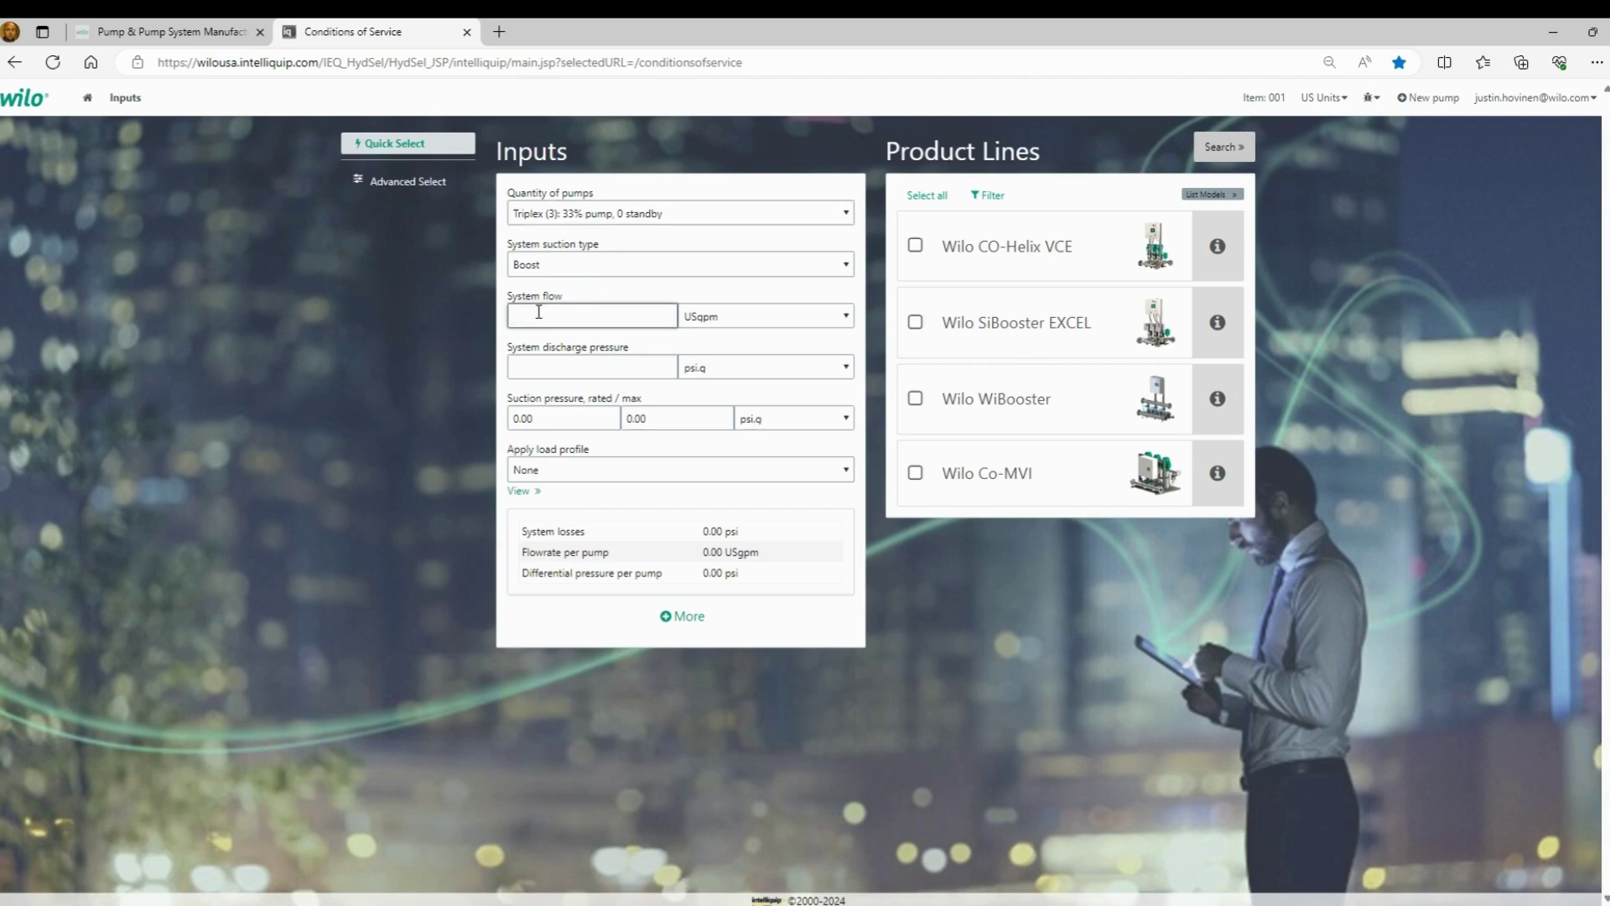
text(300)
click(475, 362)
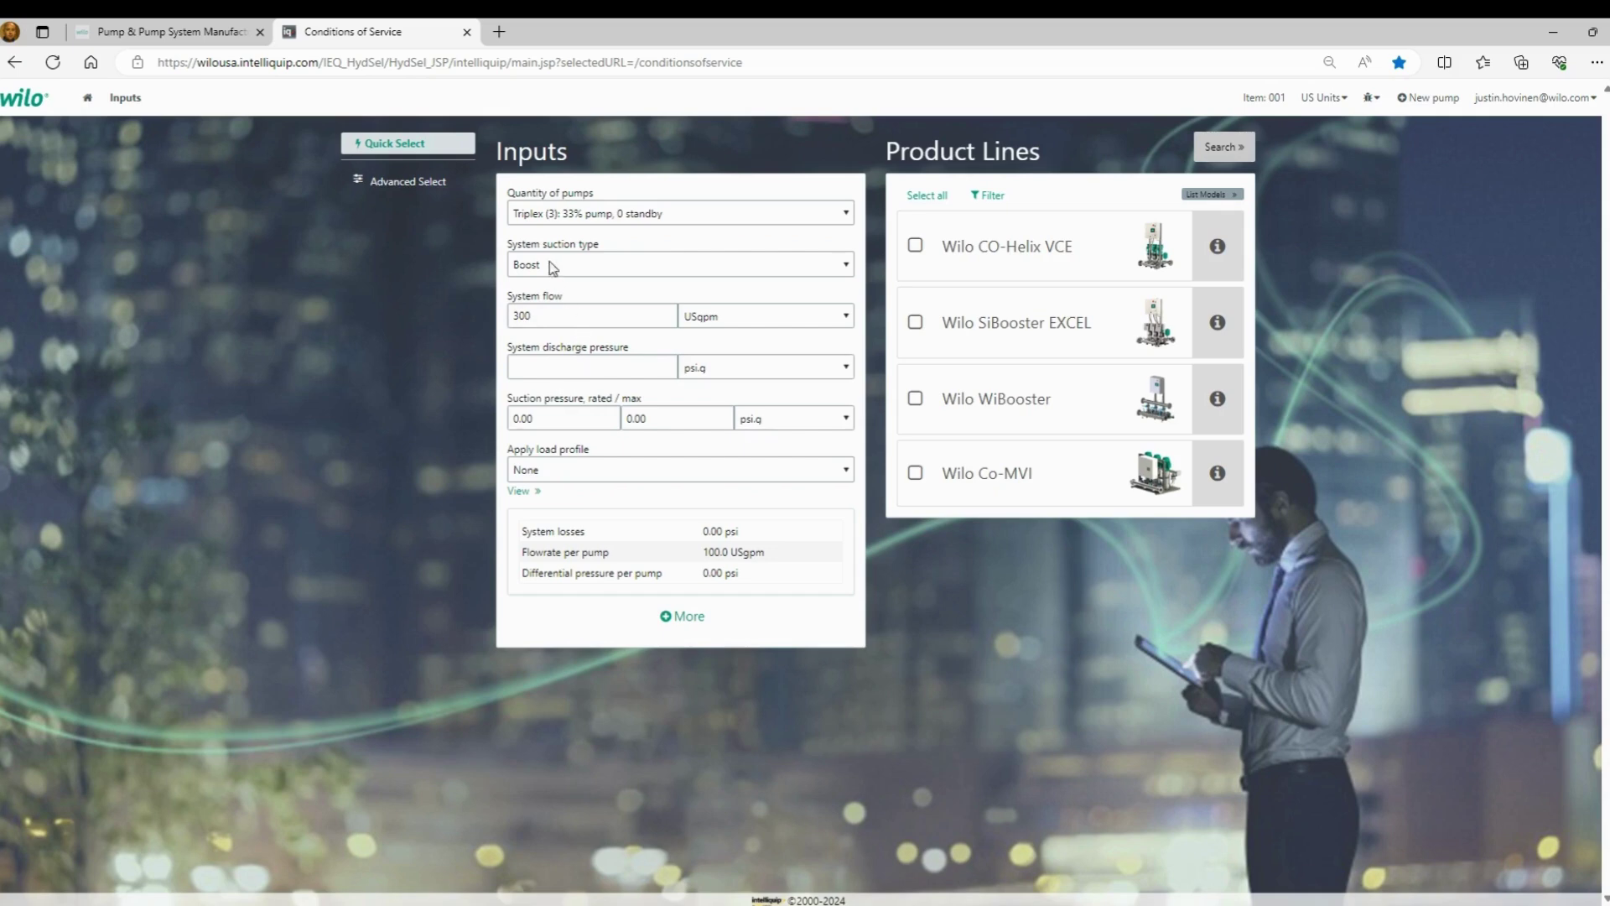
click(570, 213)
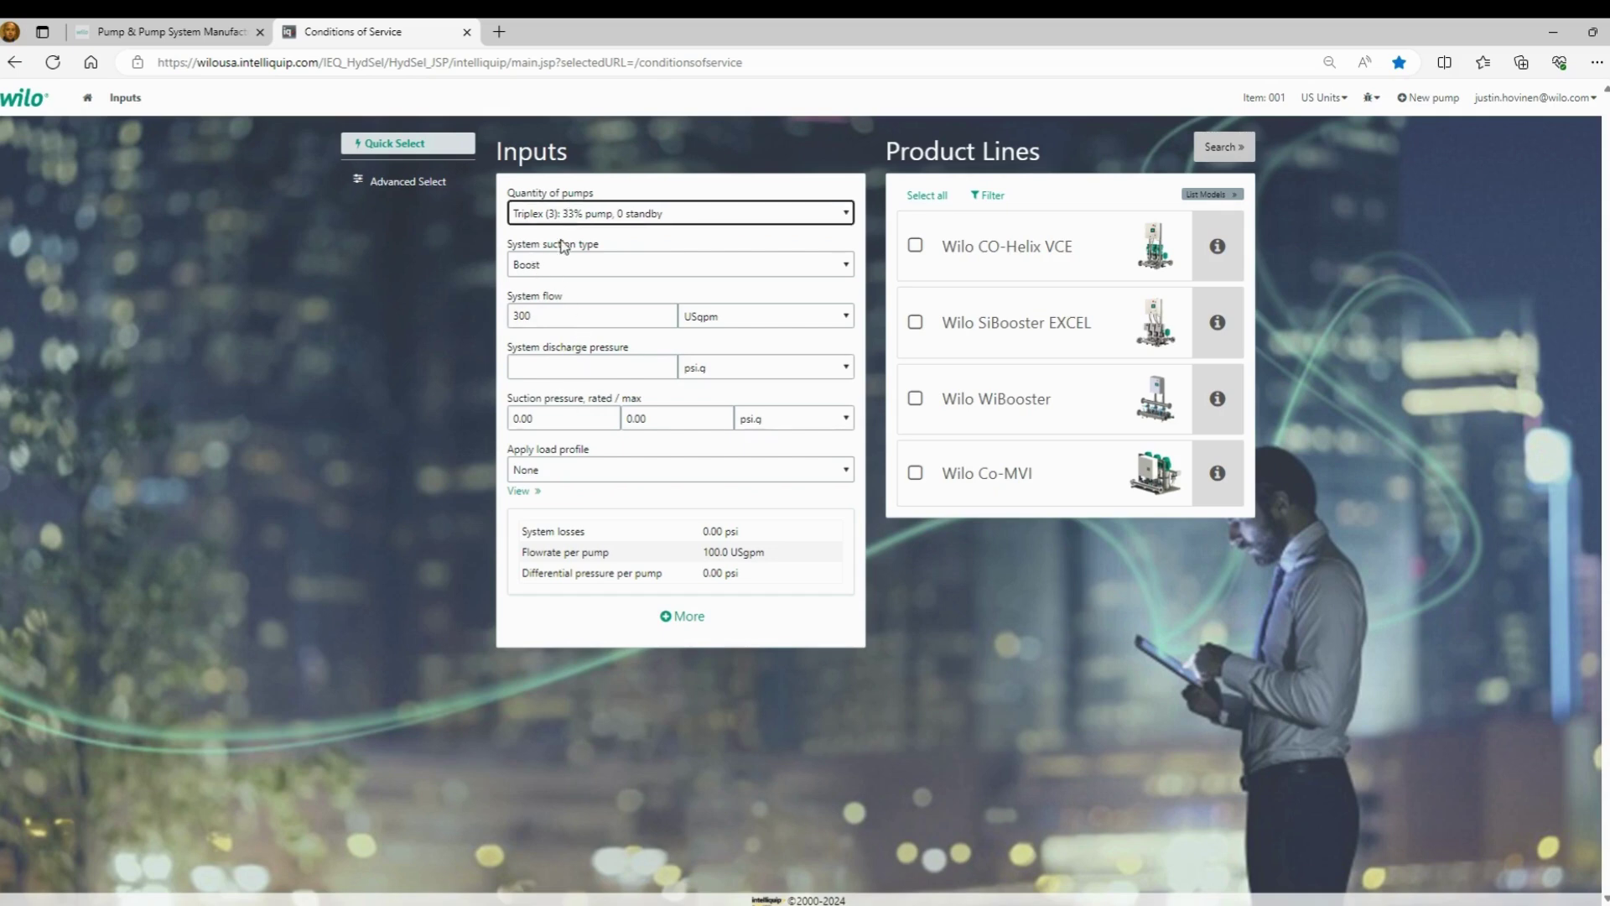
key(Up)
Step: Set the system discharge pressure to 80 psi and the rated suction pressure to 20 psi
click(582, 366)
text(80)
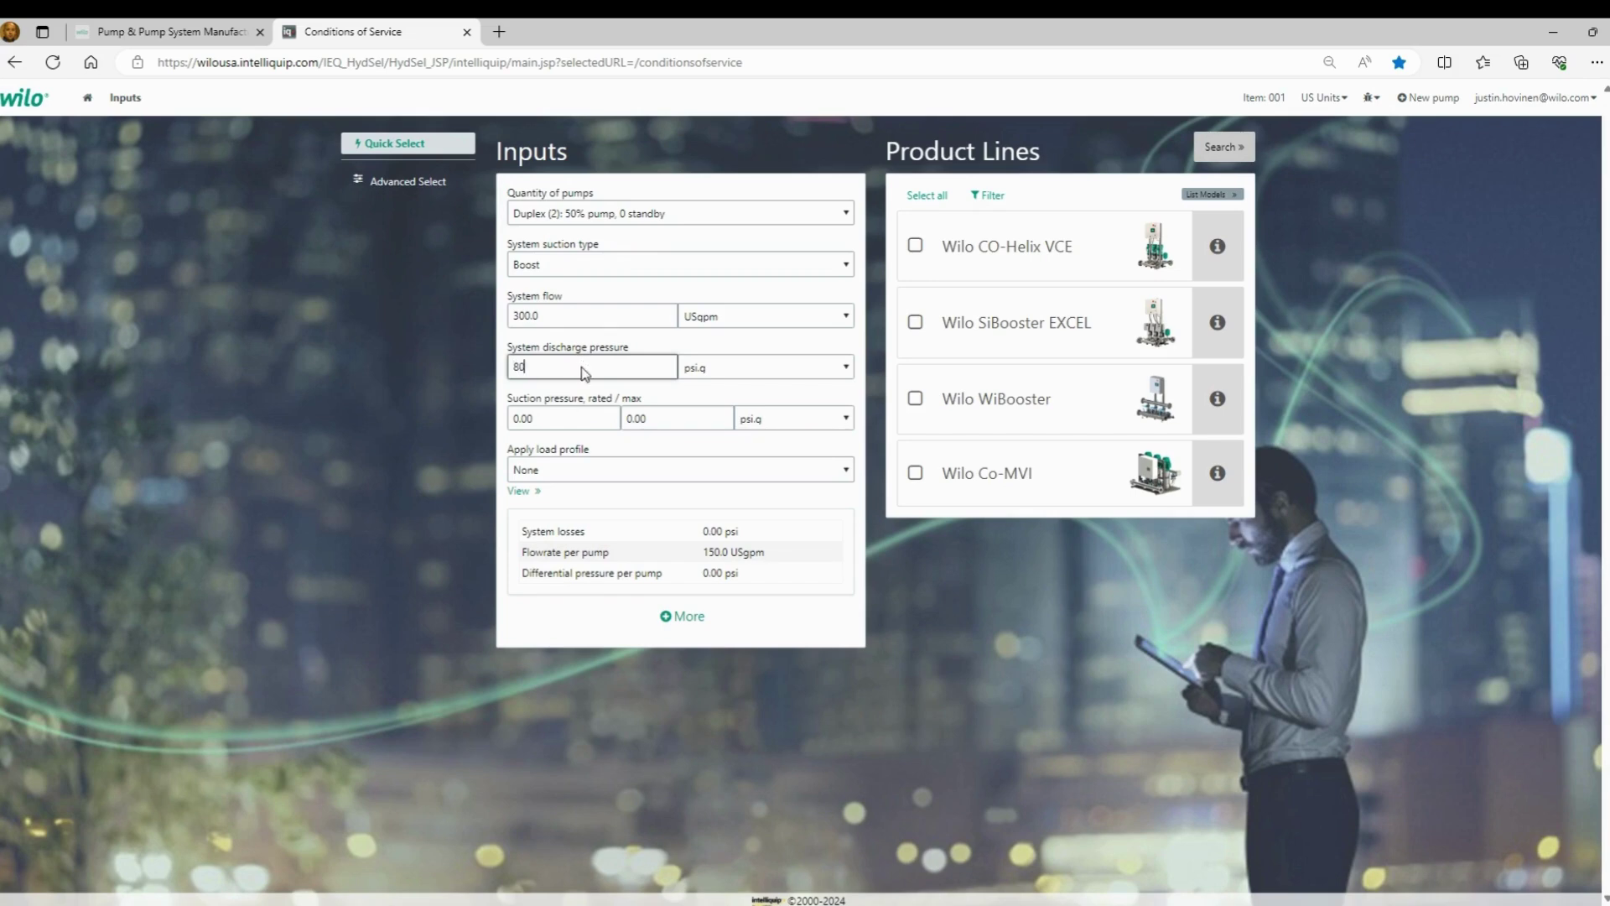
click(335, 375)
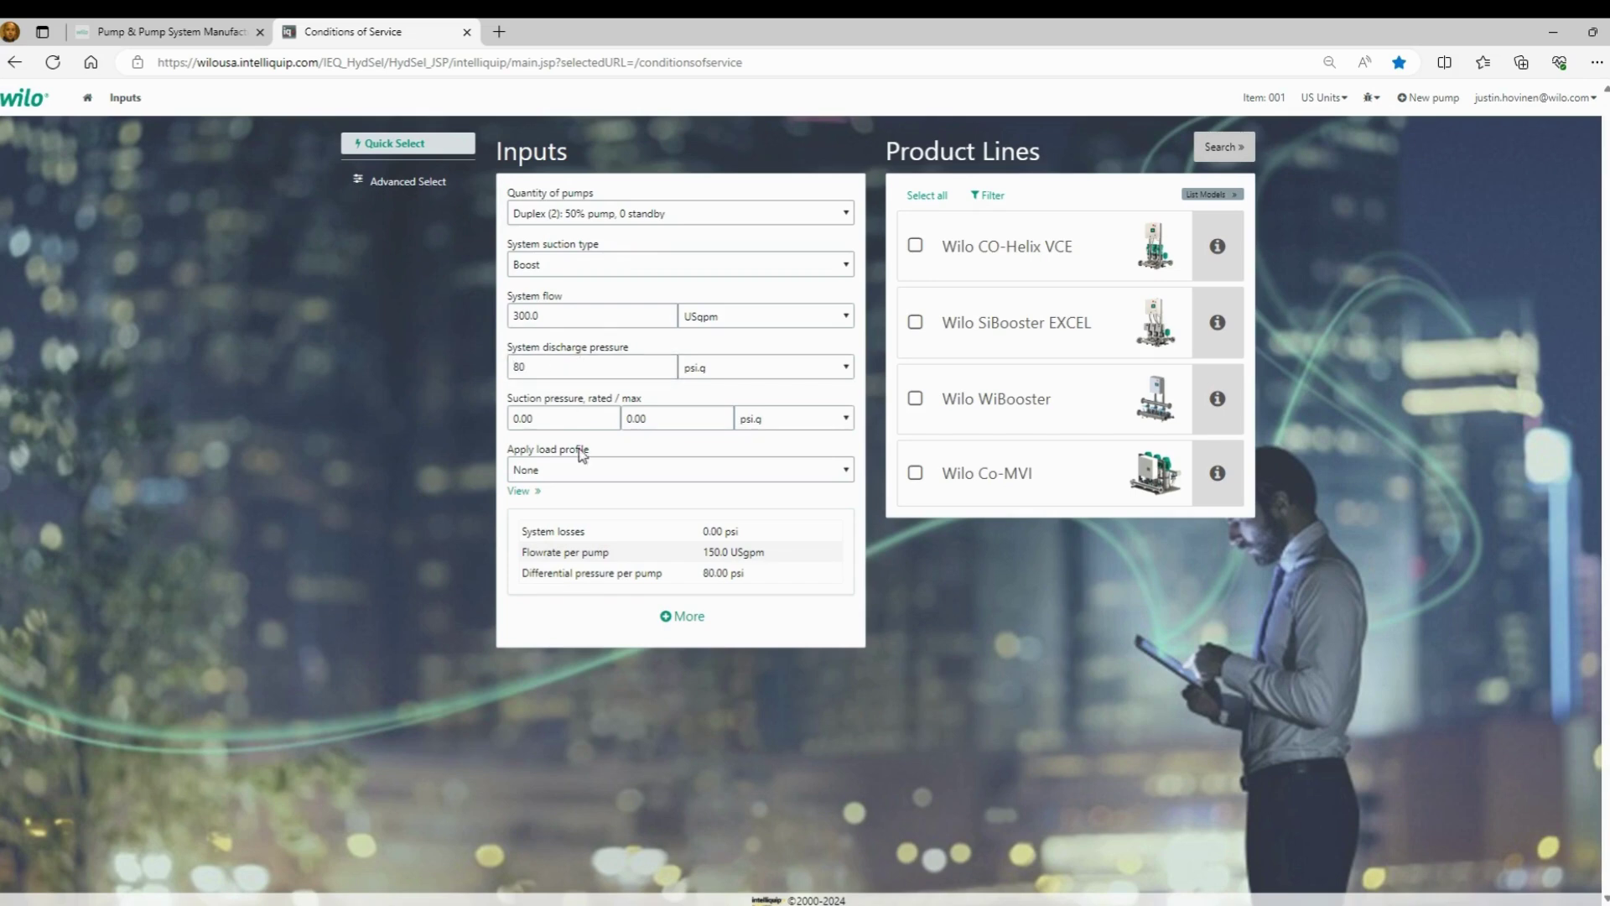
click(547, 418)
text(20)
click(371, 464)
click(675, 617)
scroll(435, 623, down, 1)
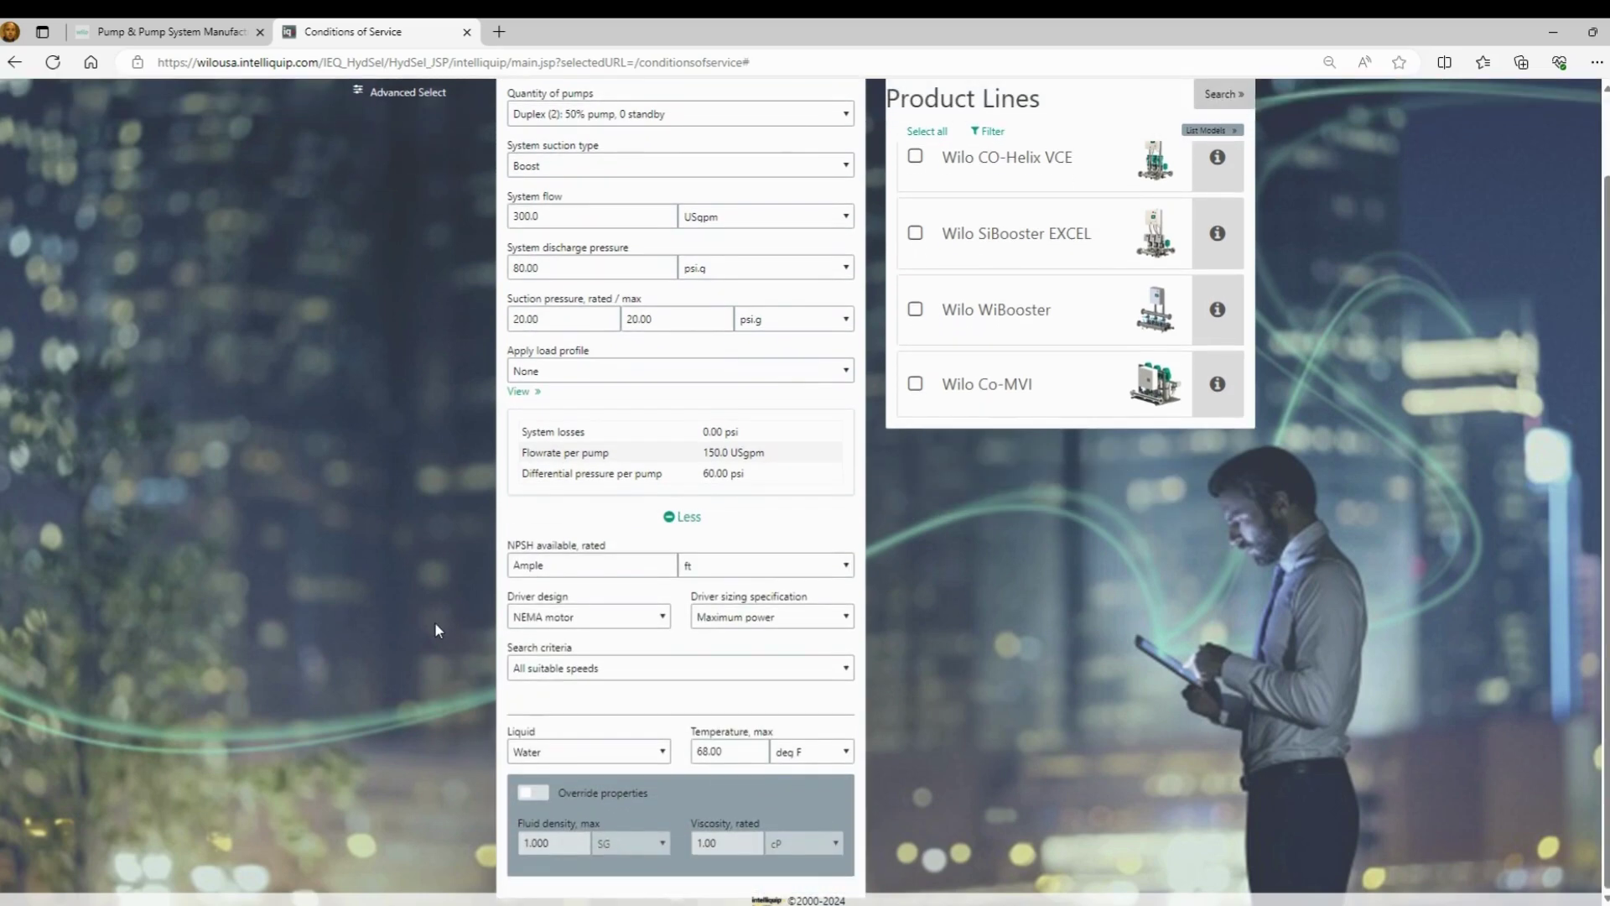
double_click(742, 755)
click(668, 527)
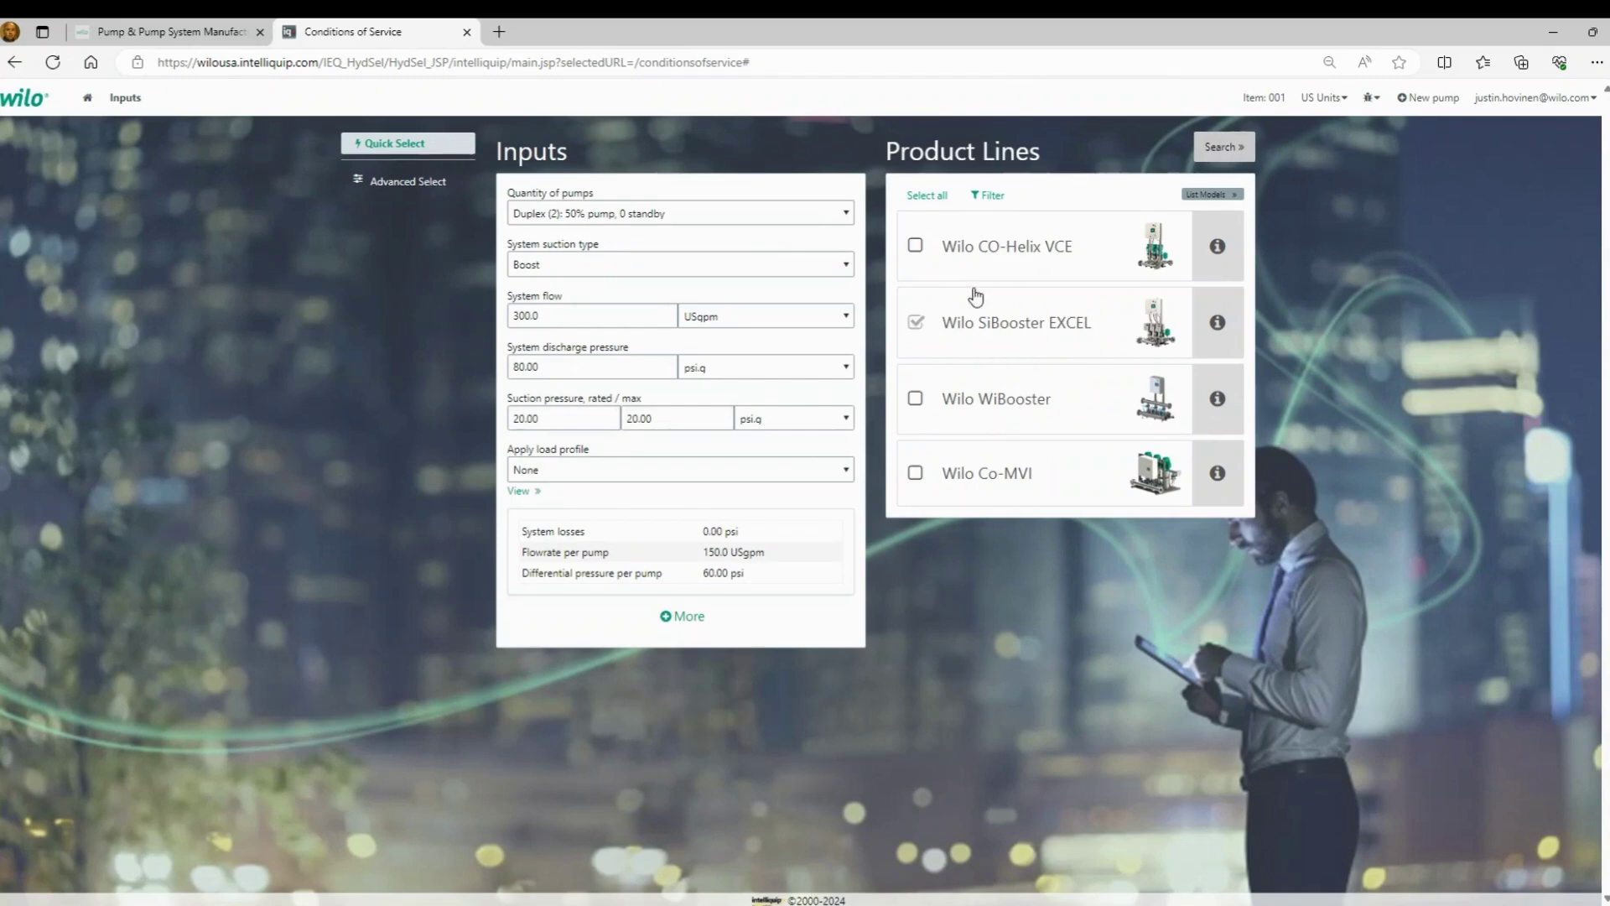
Step: Clear all product lines, tick only Wilo CO-Helix VCE, and search for matching pumps
click(929, 197)
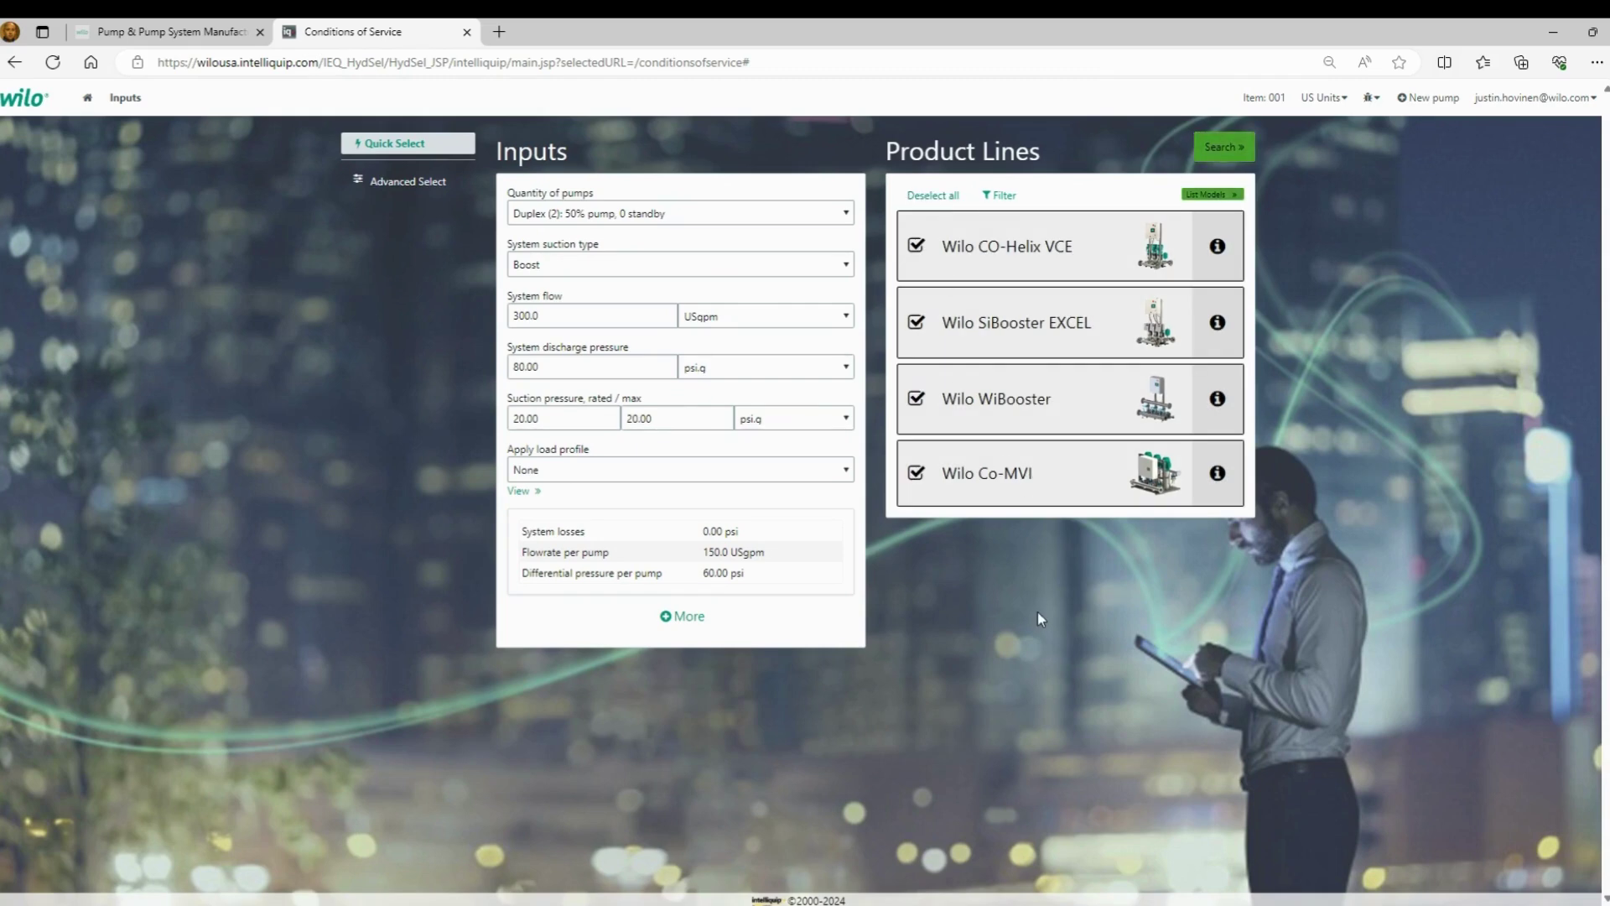
click(933, 197)
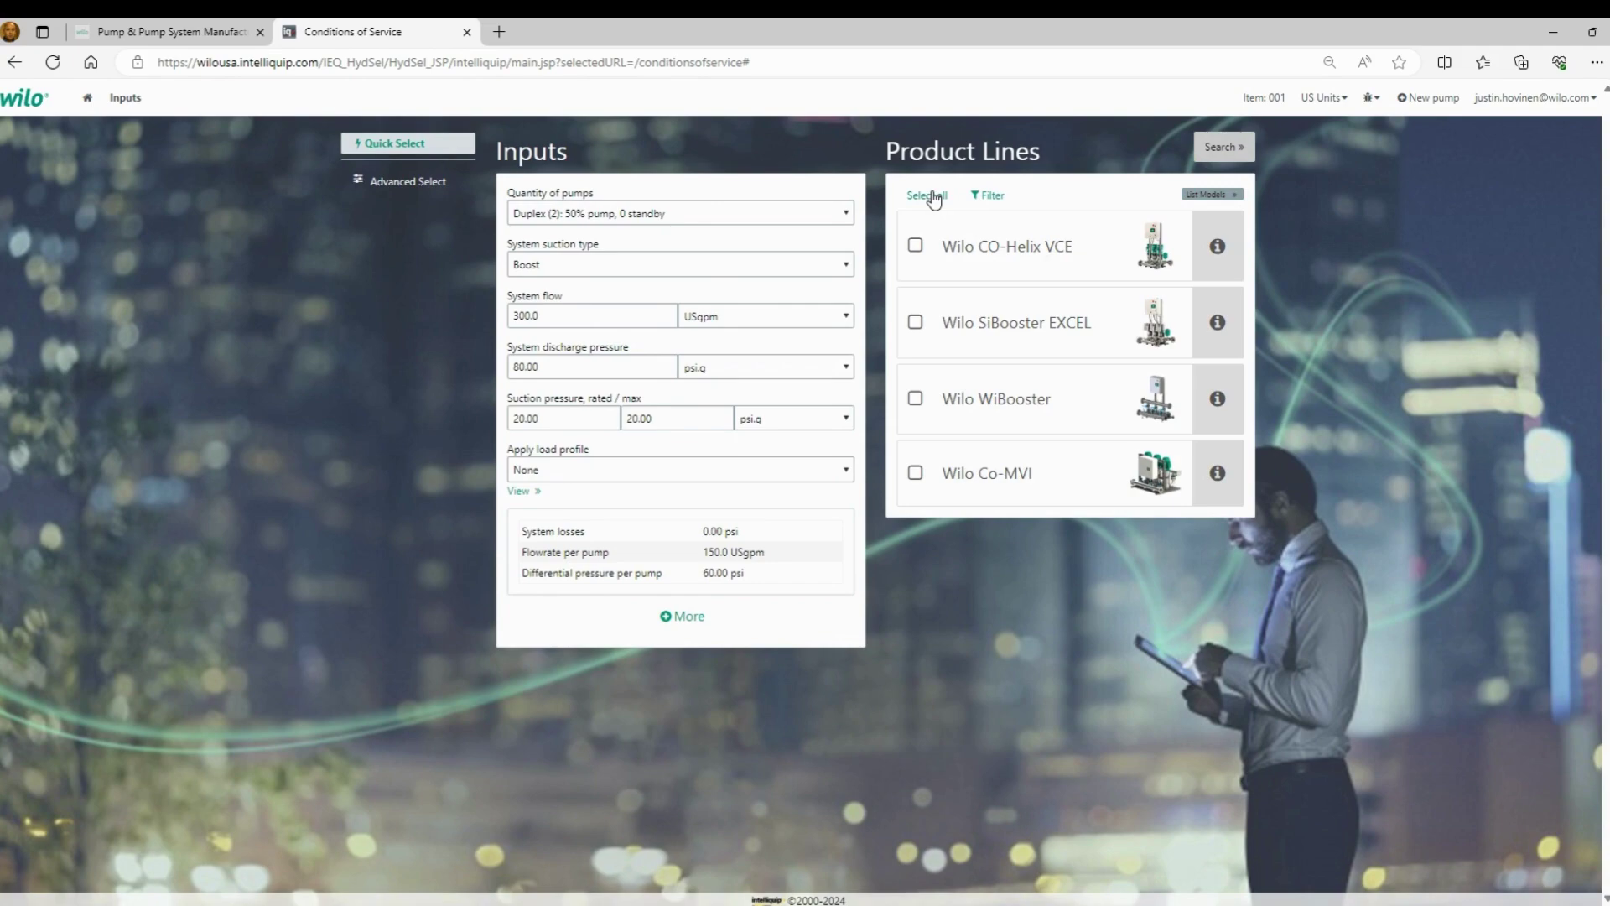
click(1056, 274)
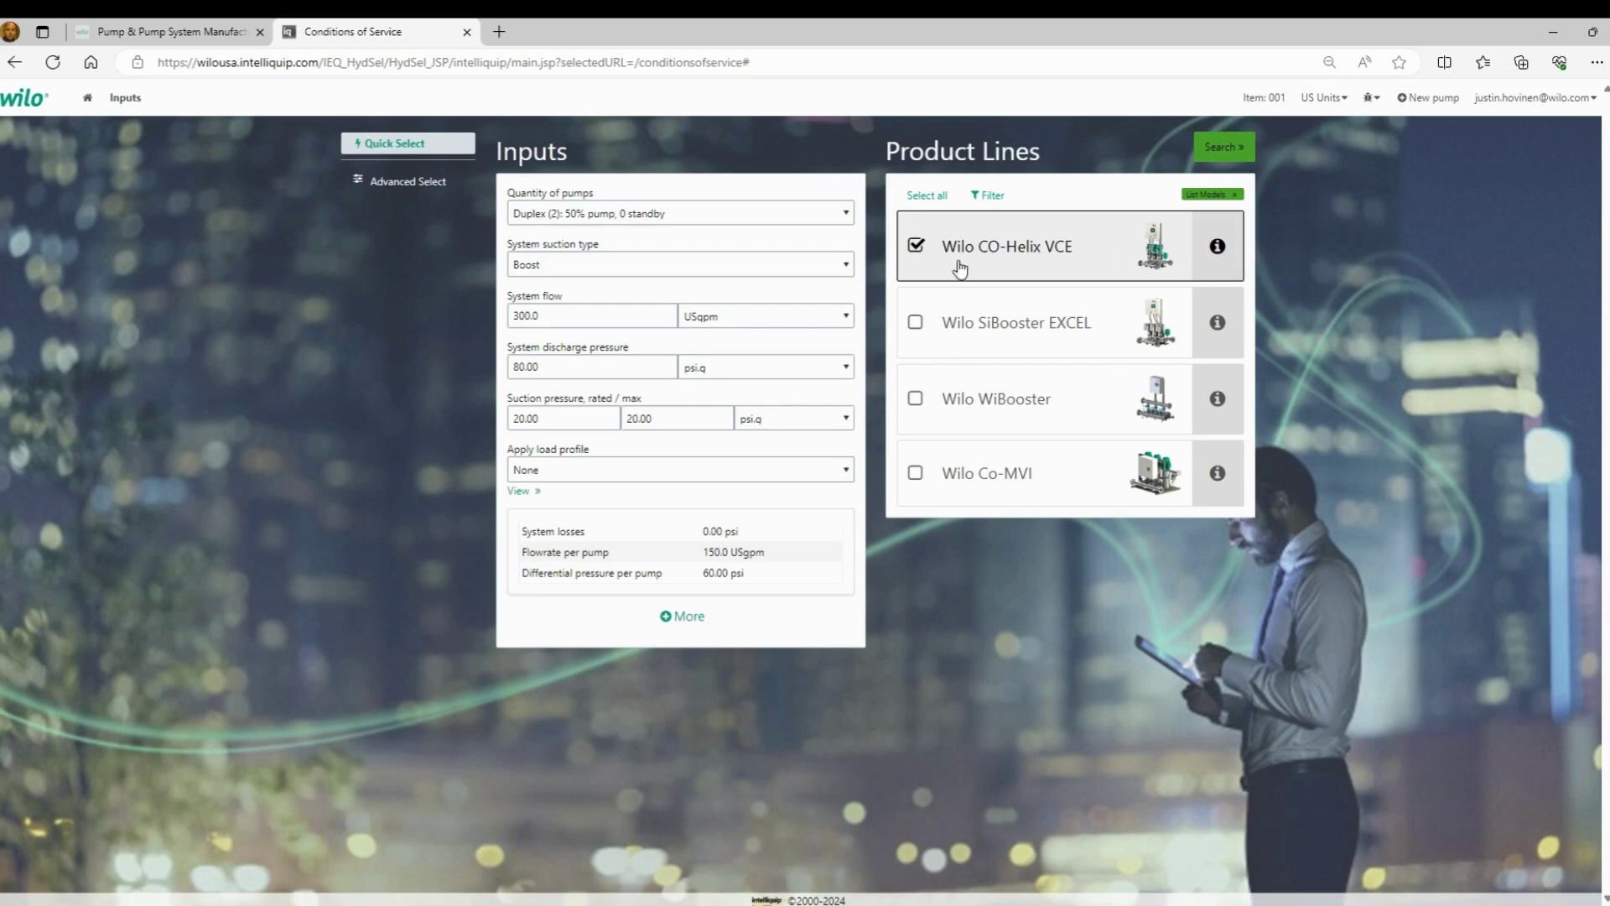
click(1216, 149)
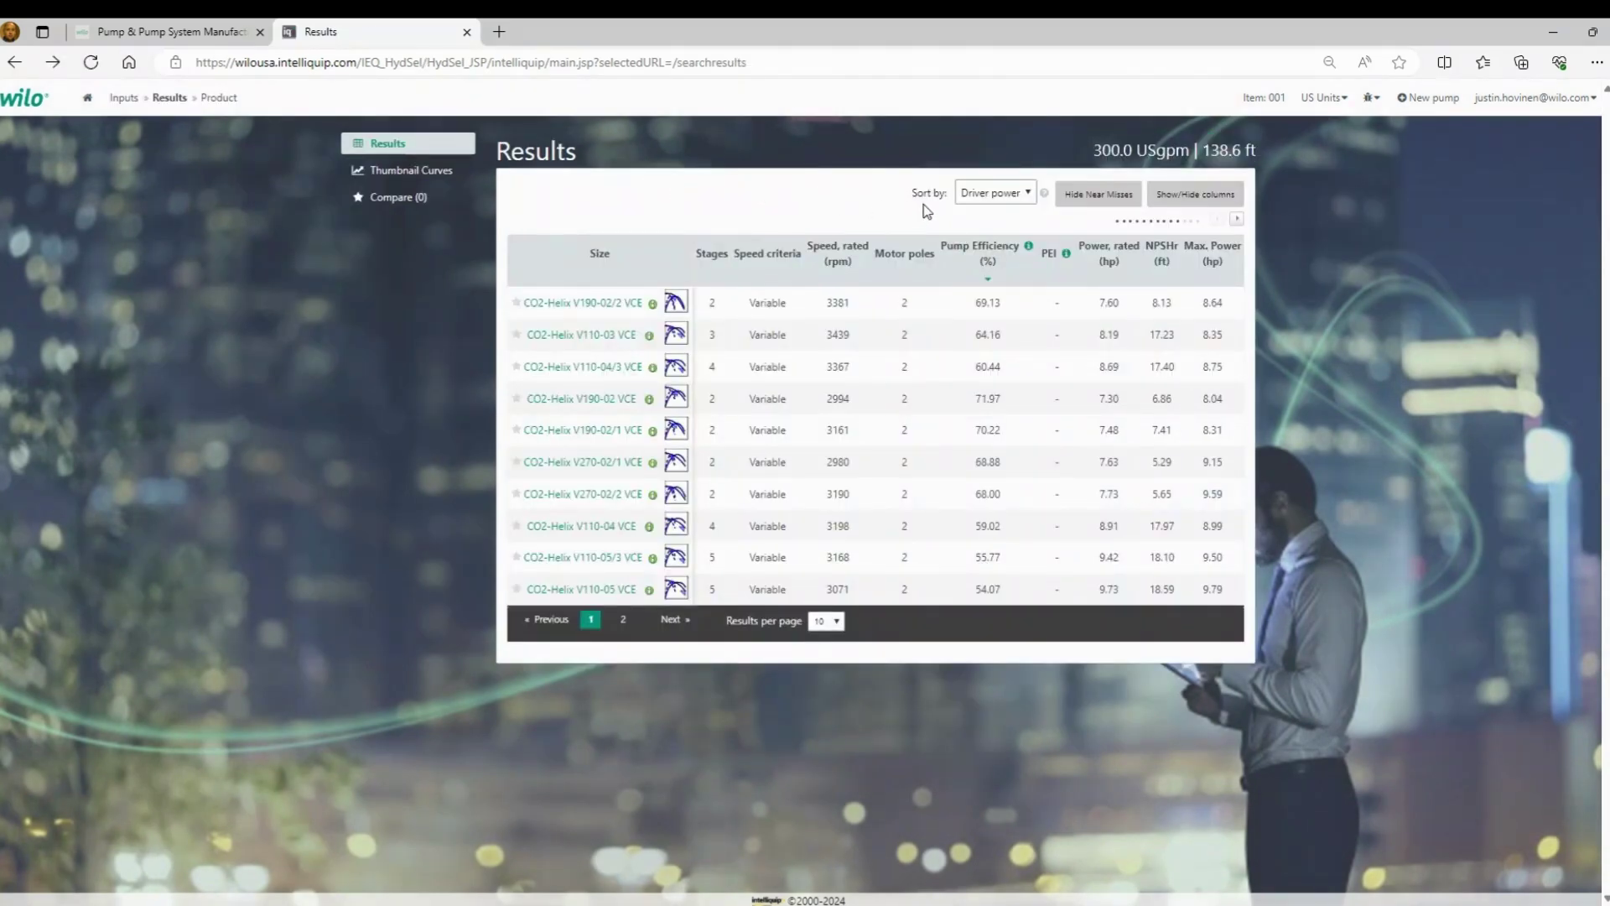
Step: Change the results Sort by setting from Driver power to Efficiency
click(990, 201)
click(981, 241)
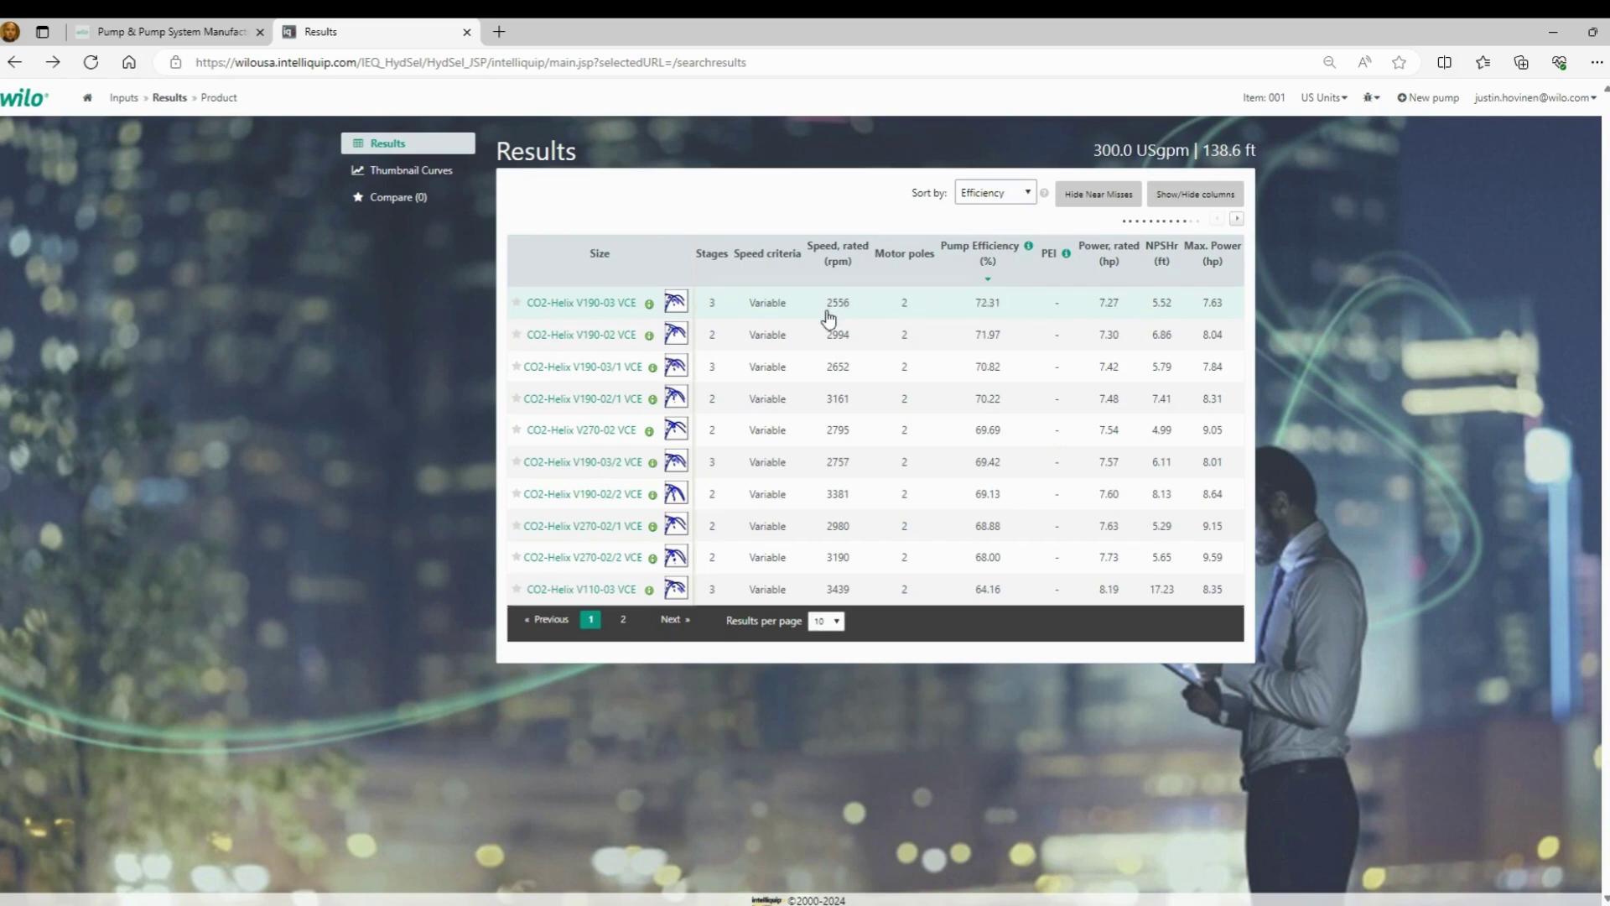
Step: Sort the results by driver power and show 50 results per page
click(1005, 198)
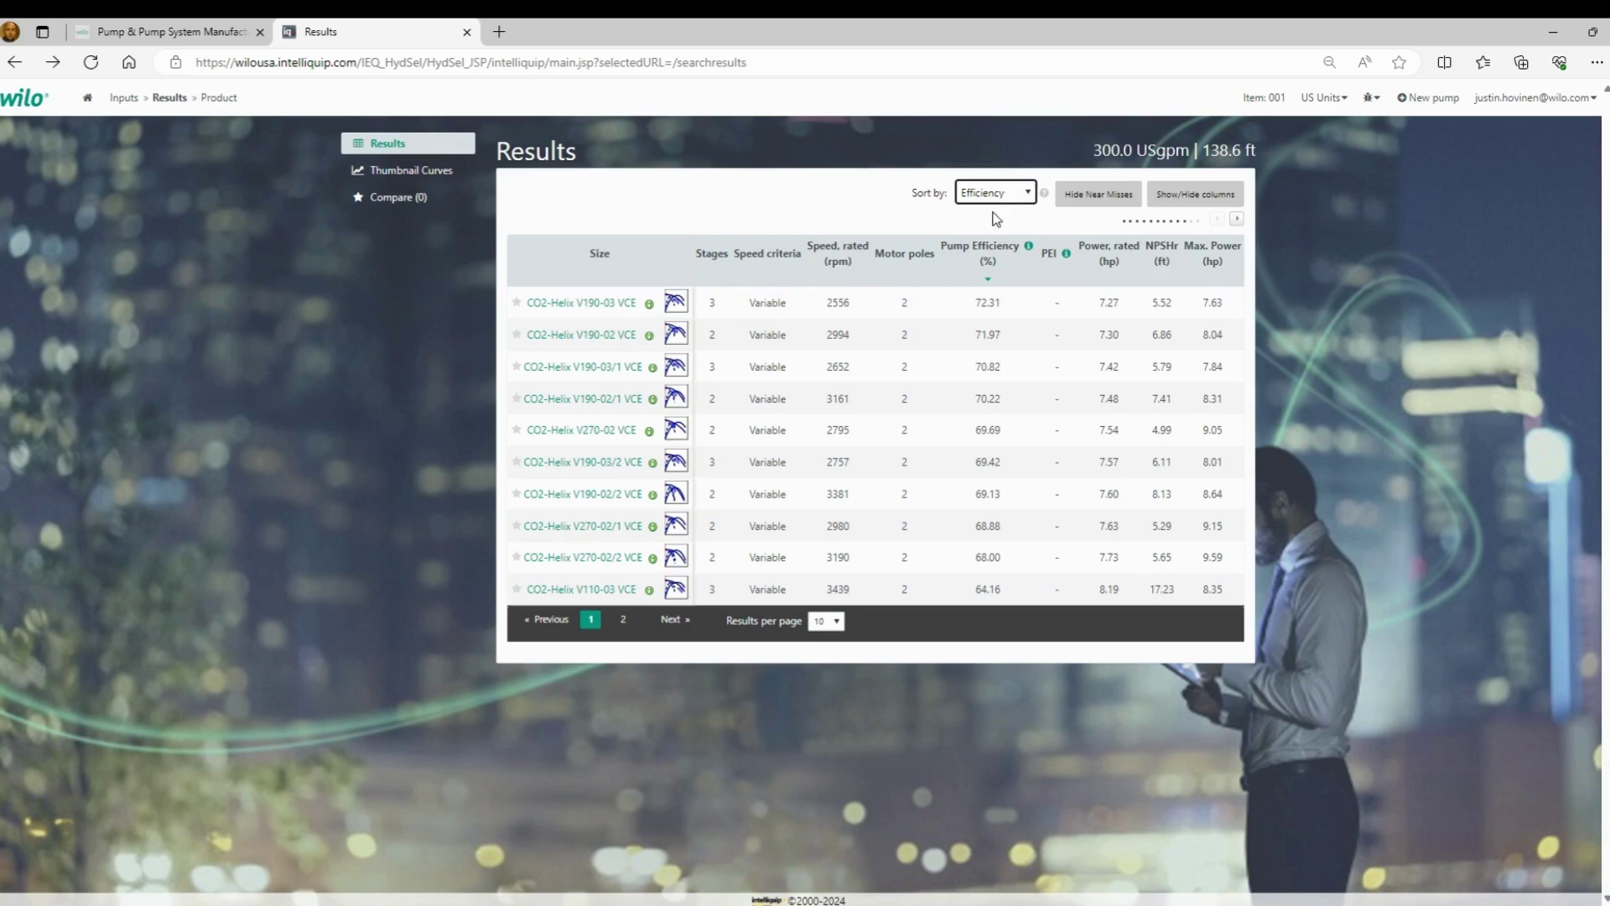
click(998, 219)
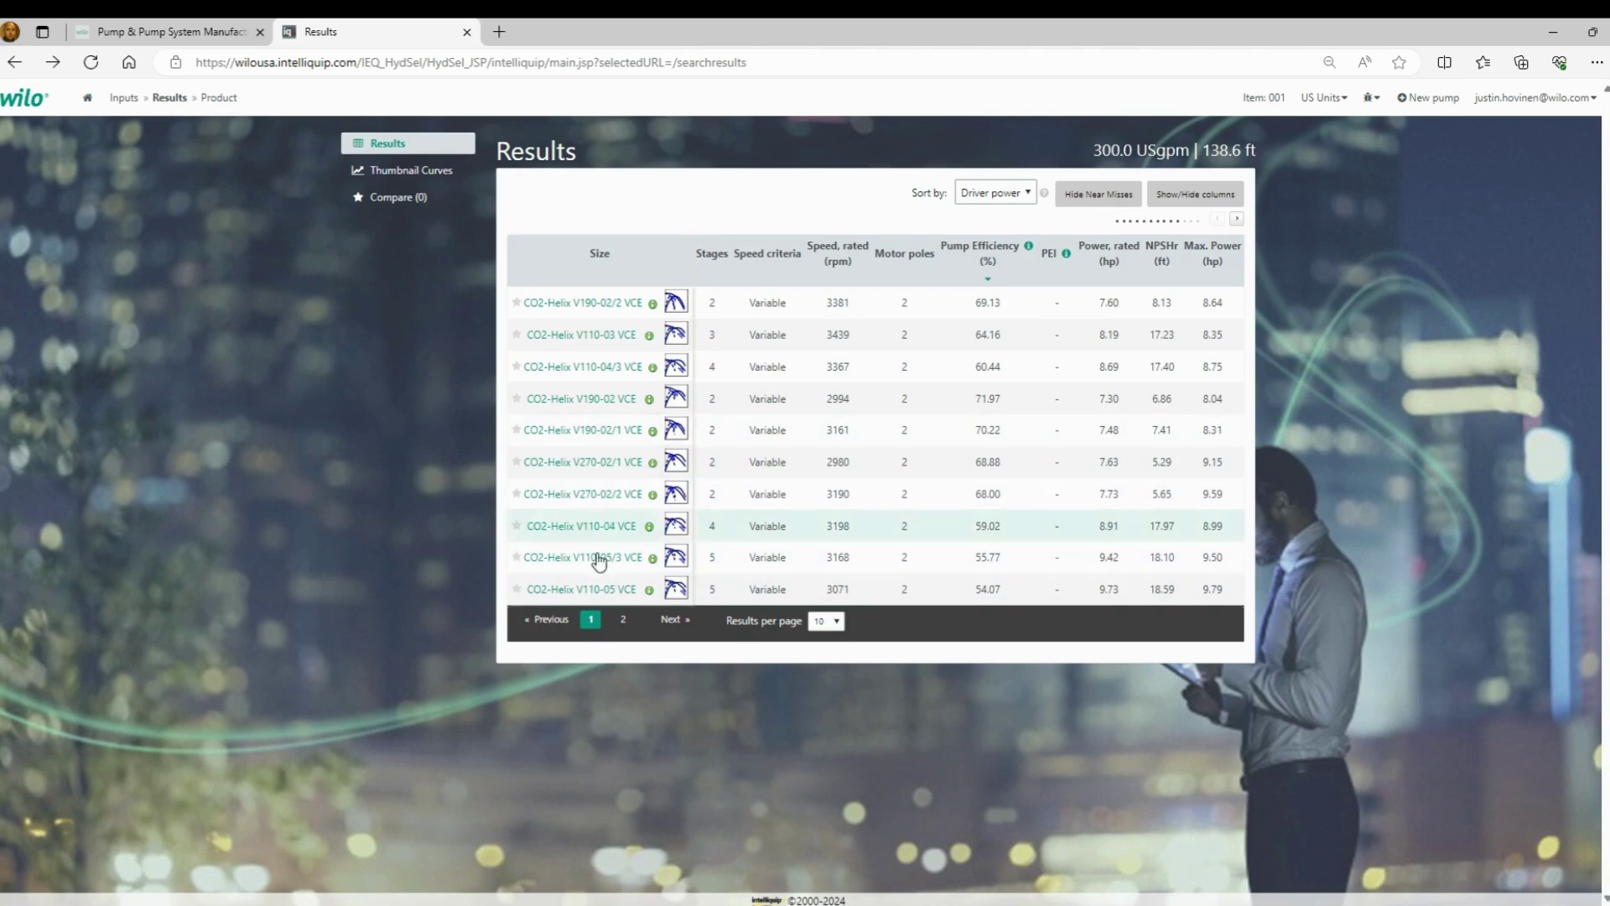
click(836, 621)
click(826, 656)
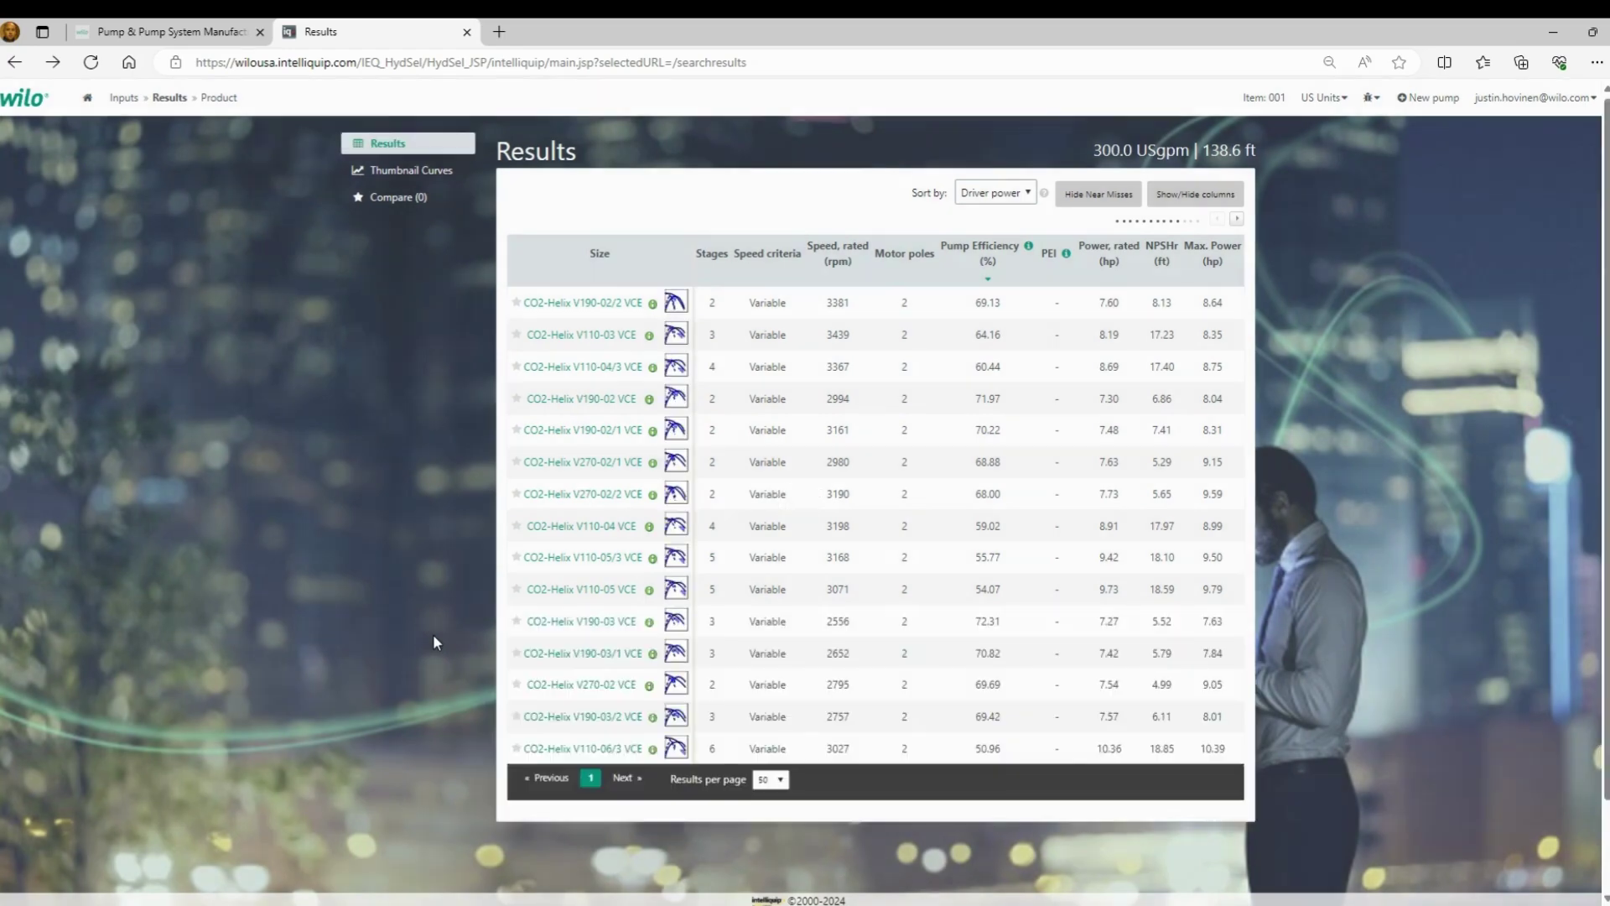
Step: Star CO2-Helix V190-03 VCE and V190-02/2 VCE to mark them for comparison
scroll(433, 637, down, 1)
click(517, 562)
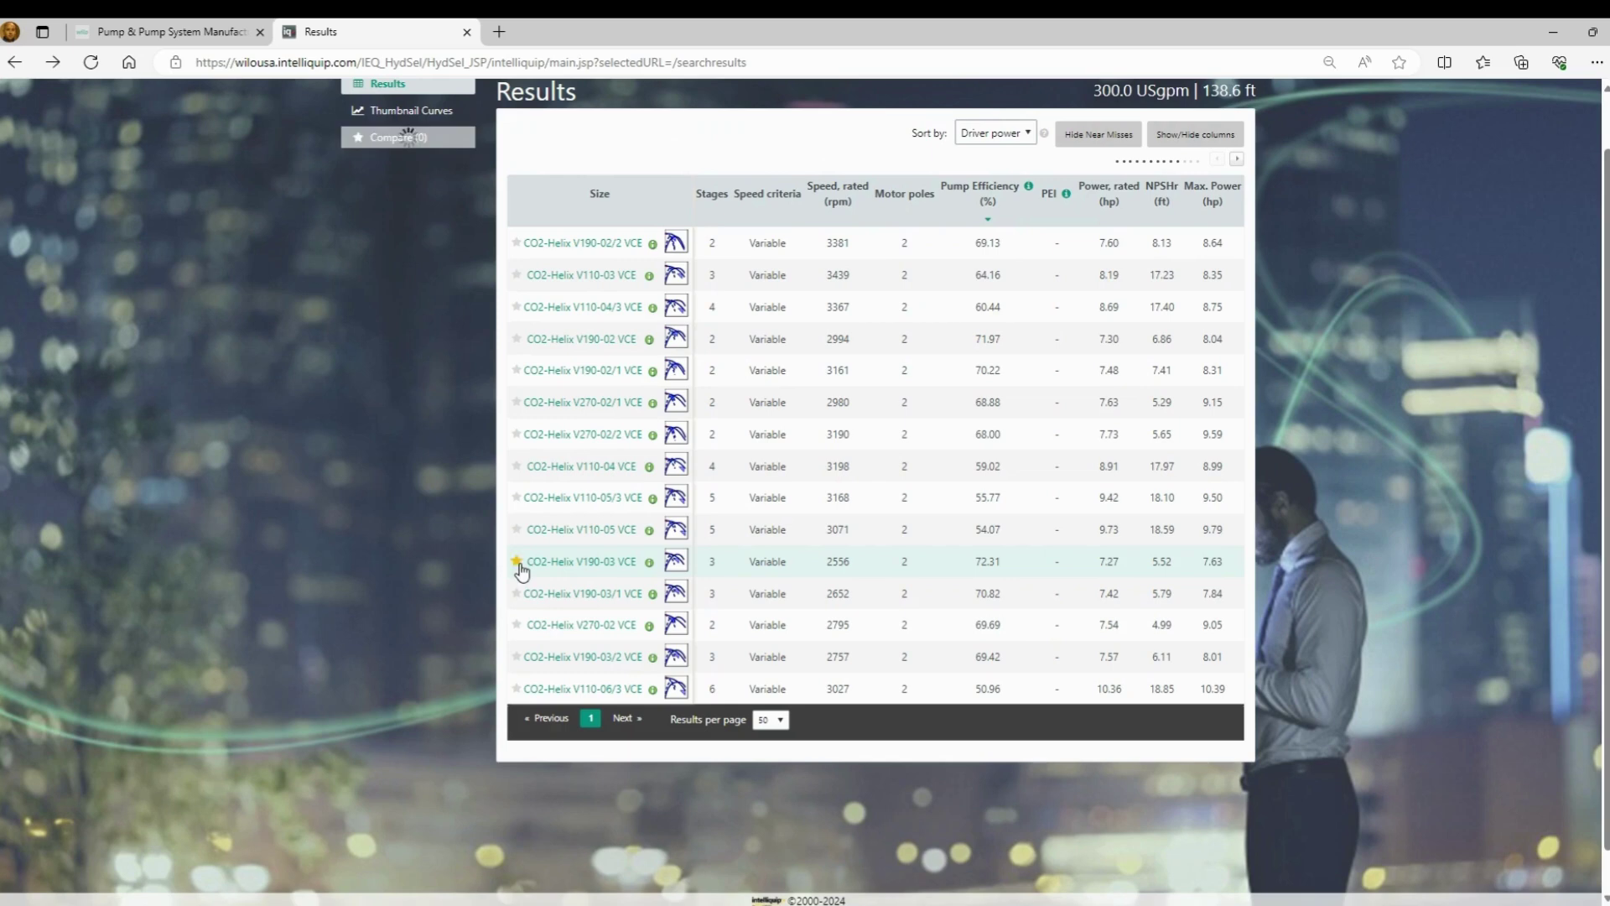
scroll(442, 465, up, 1)
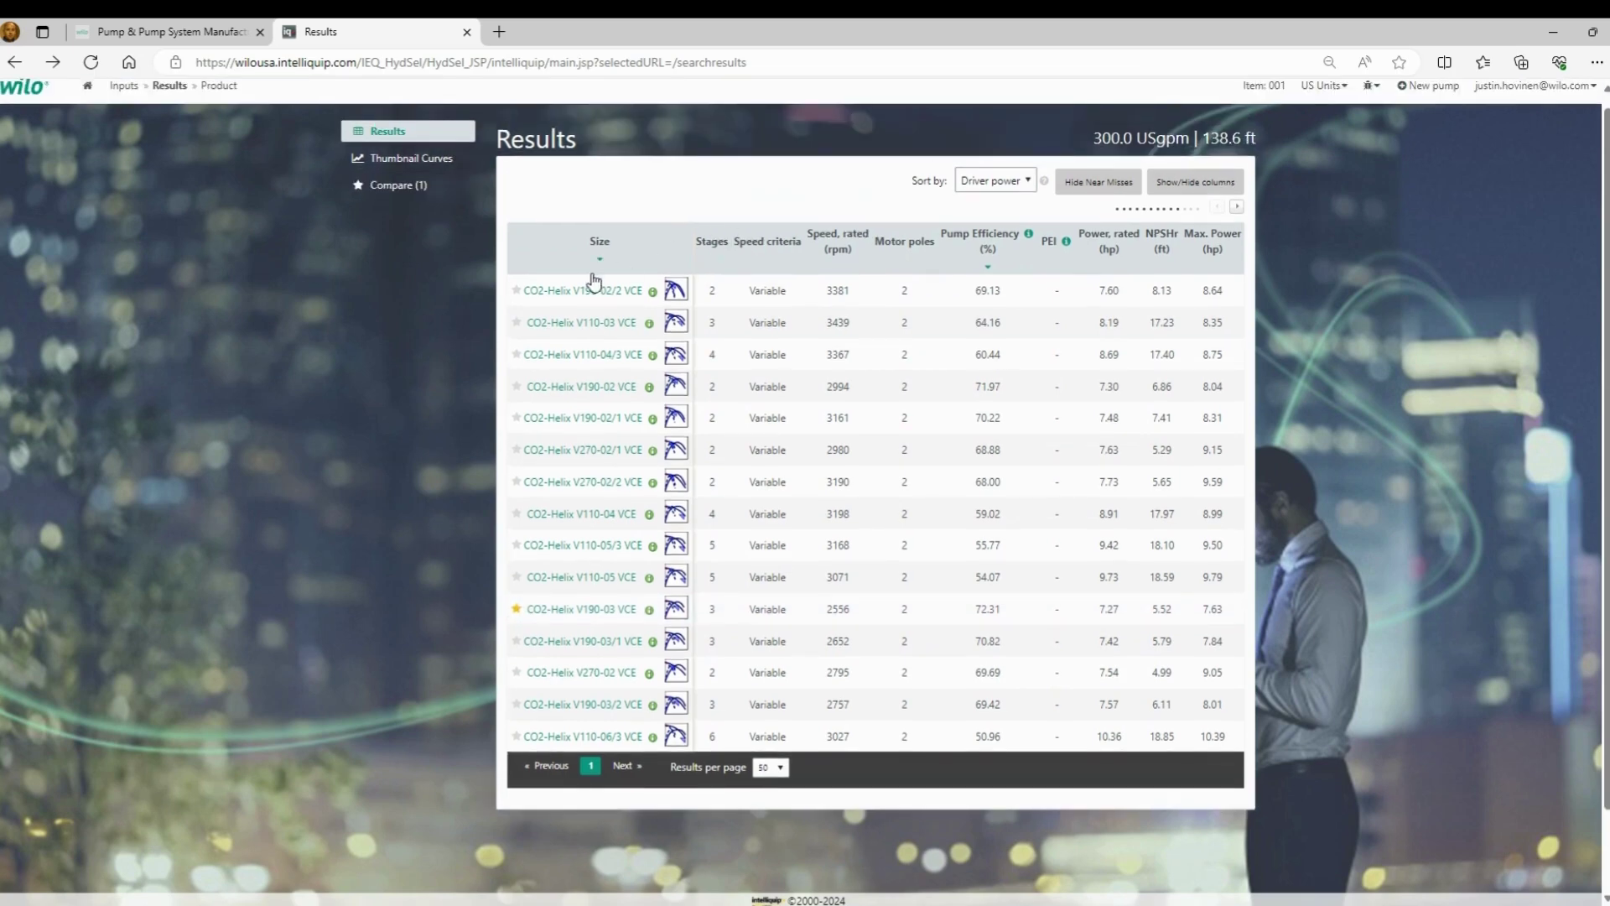
click(517, 290)
Step: Shift the results table right two columns and sort by minimum recommended motor rating
click(1238, 209)
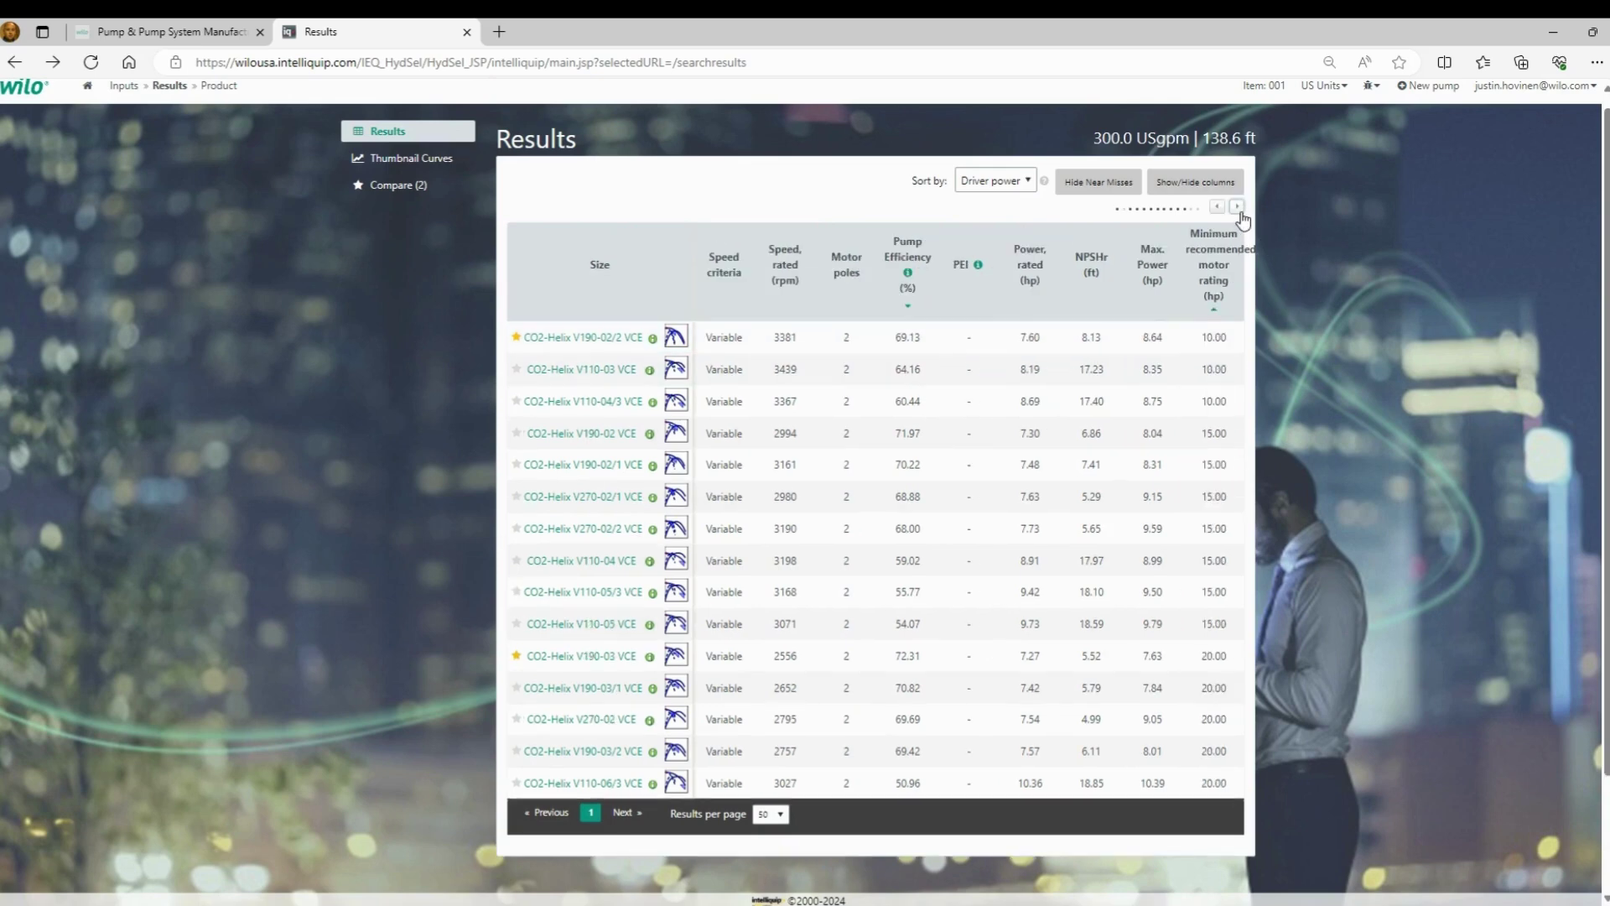
click(1238, 209)
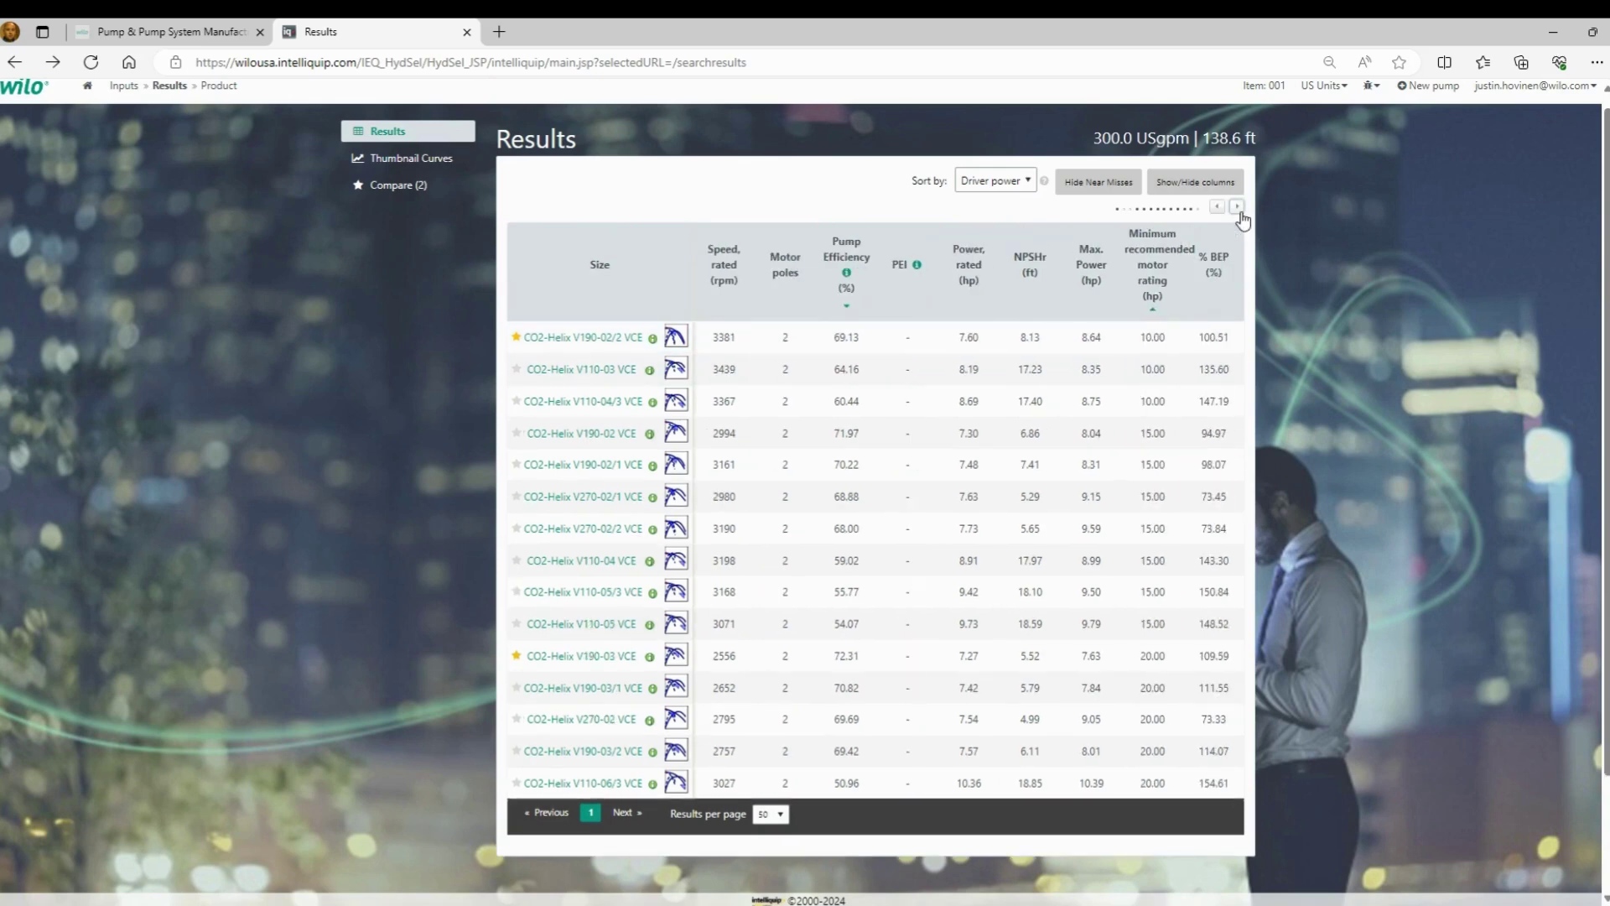
click(1151, 300)
Step: Unstar CO2-Helix V190-03 VCE and open the CO2-Helix V190-02/2 VCE details page
click(516, 655)
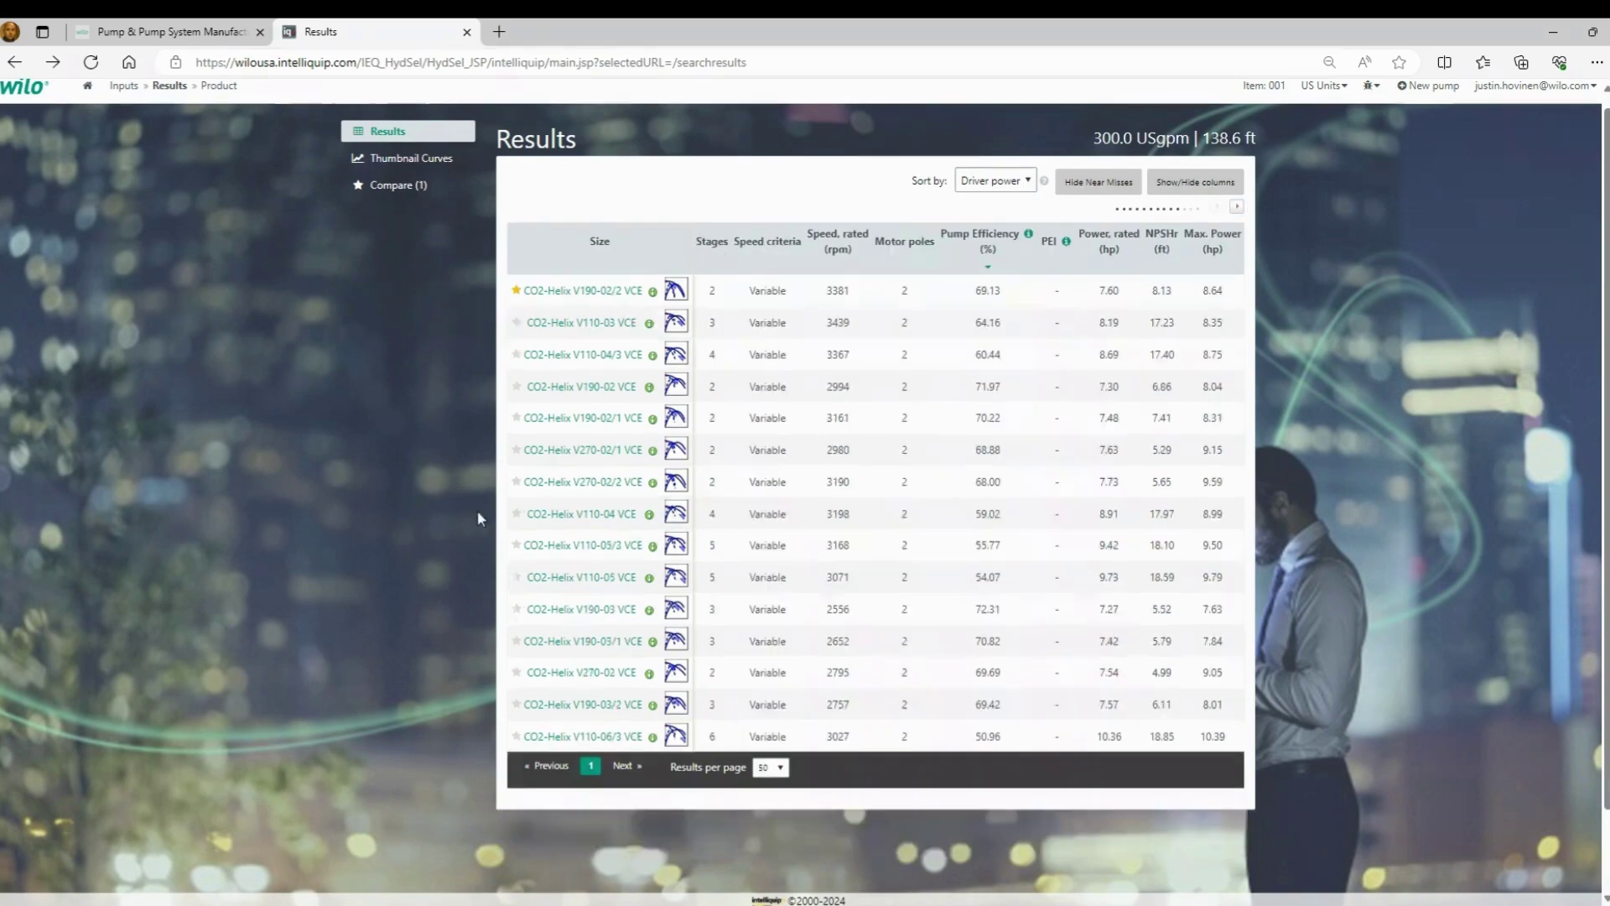
click(580, 293)
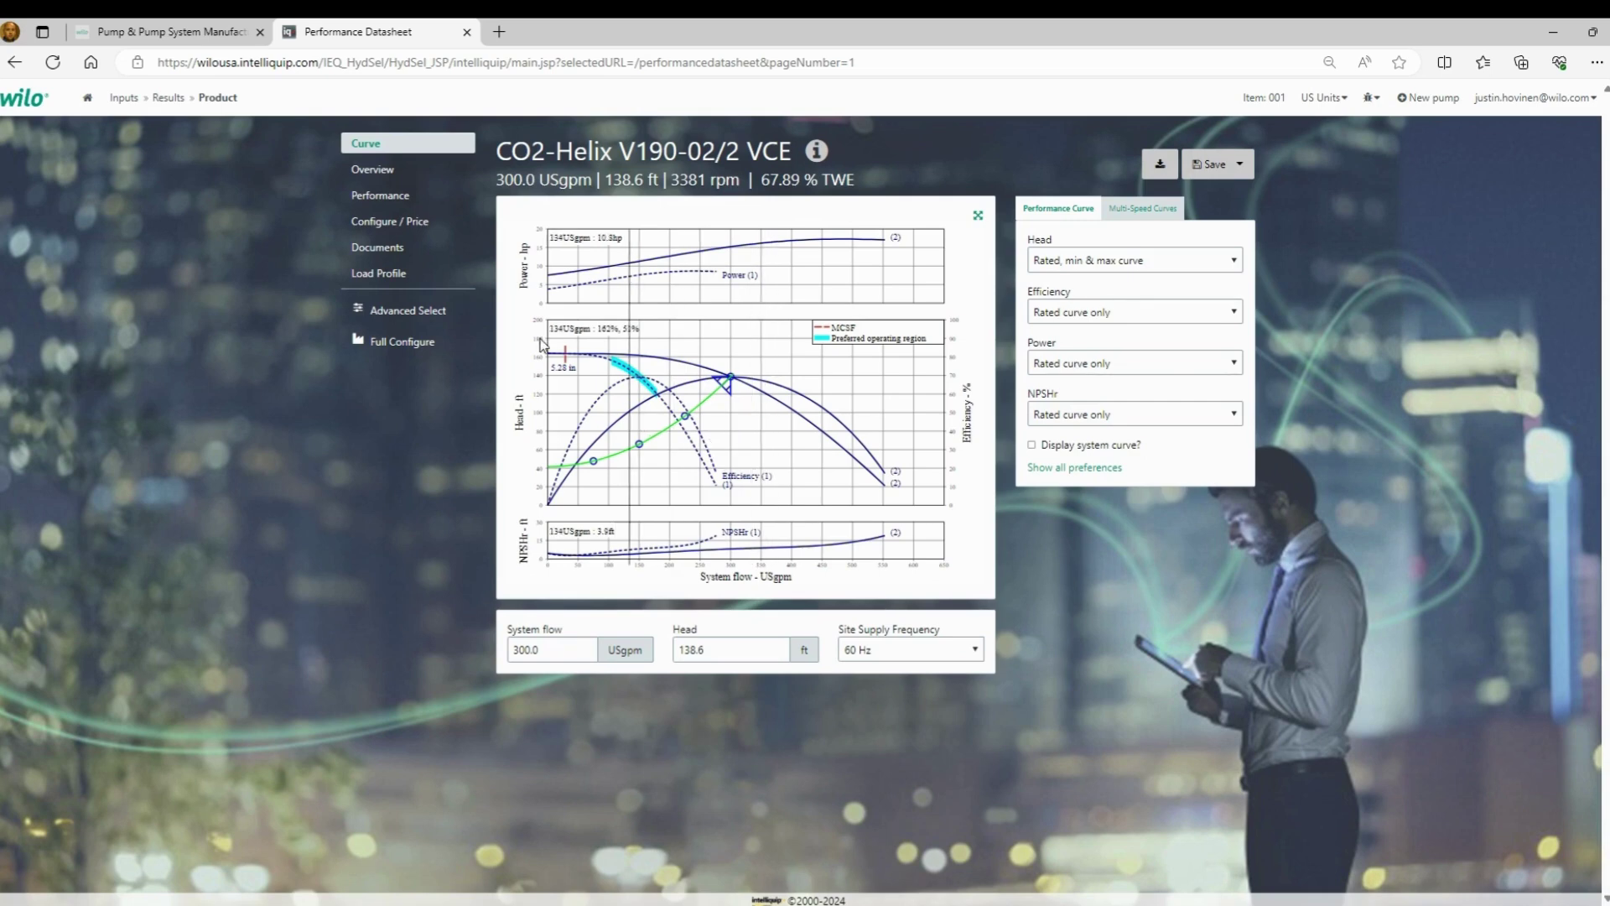
Step: Review the booster's overview, performance data and configuration pages, then open its Documents list
click(379, 169)
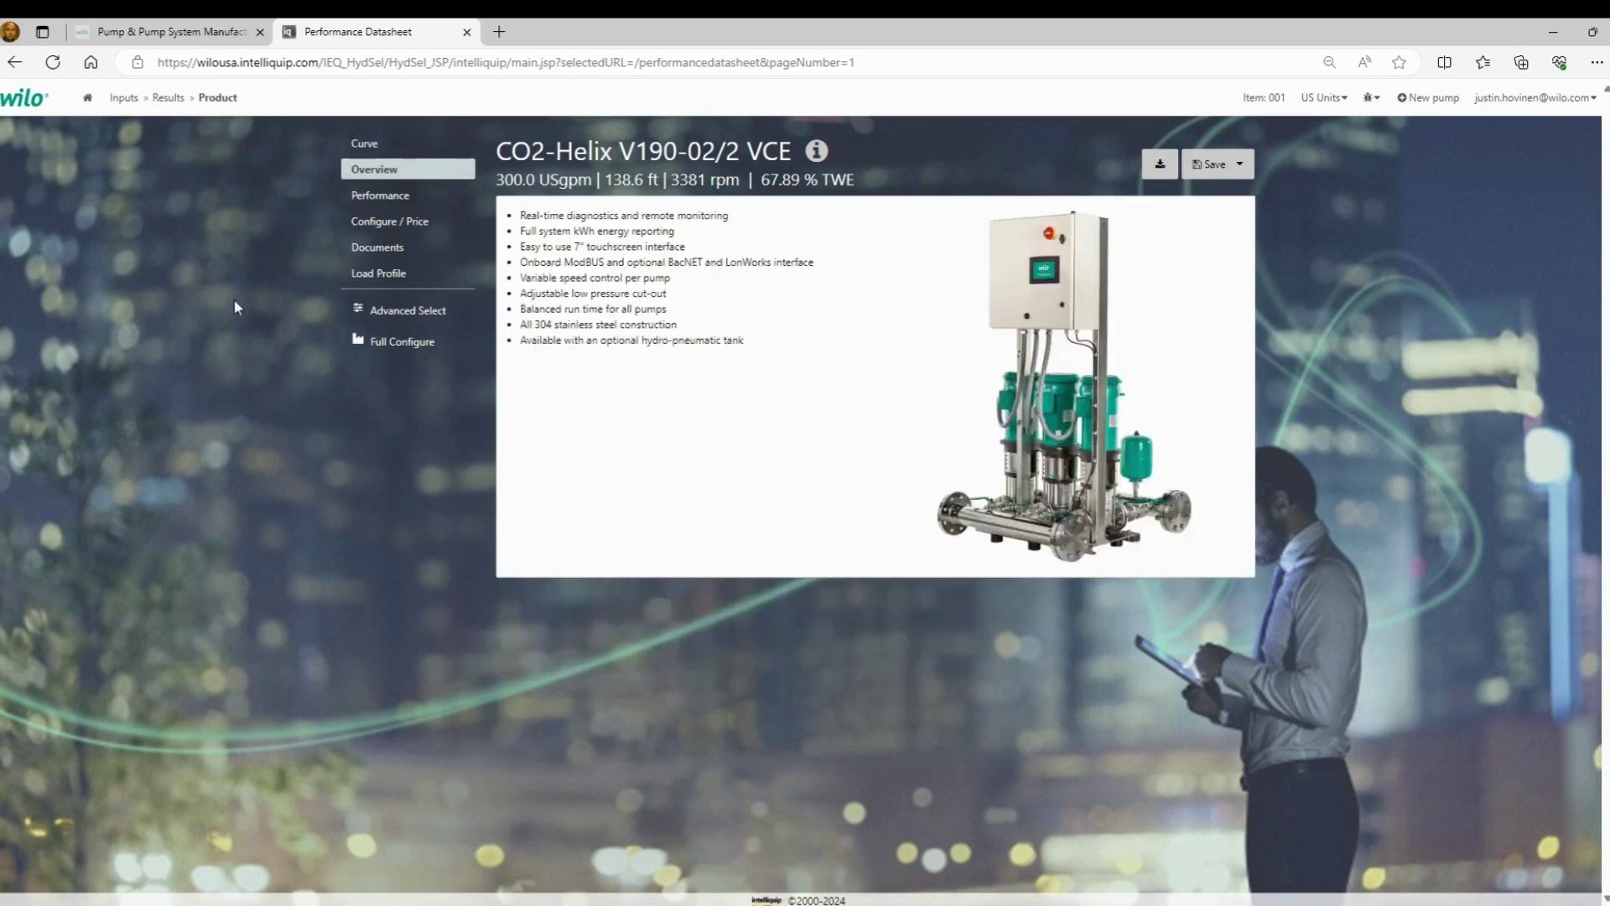
click(378, 195)
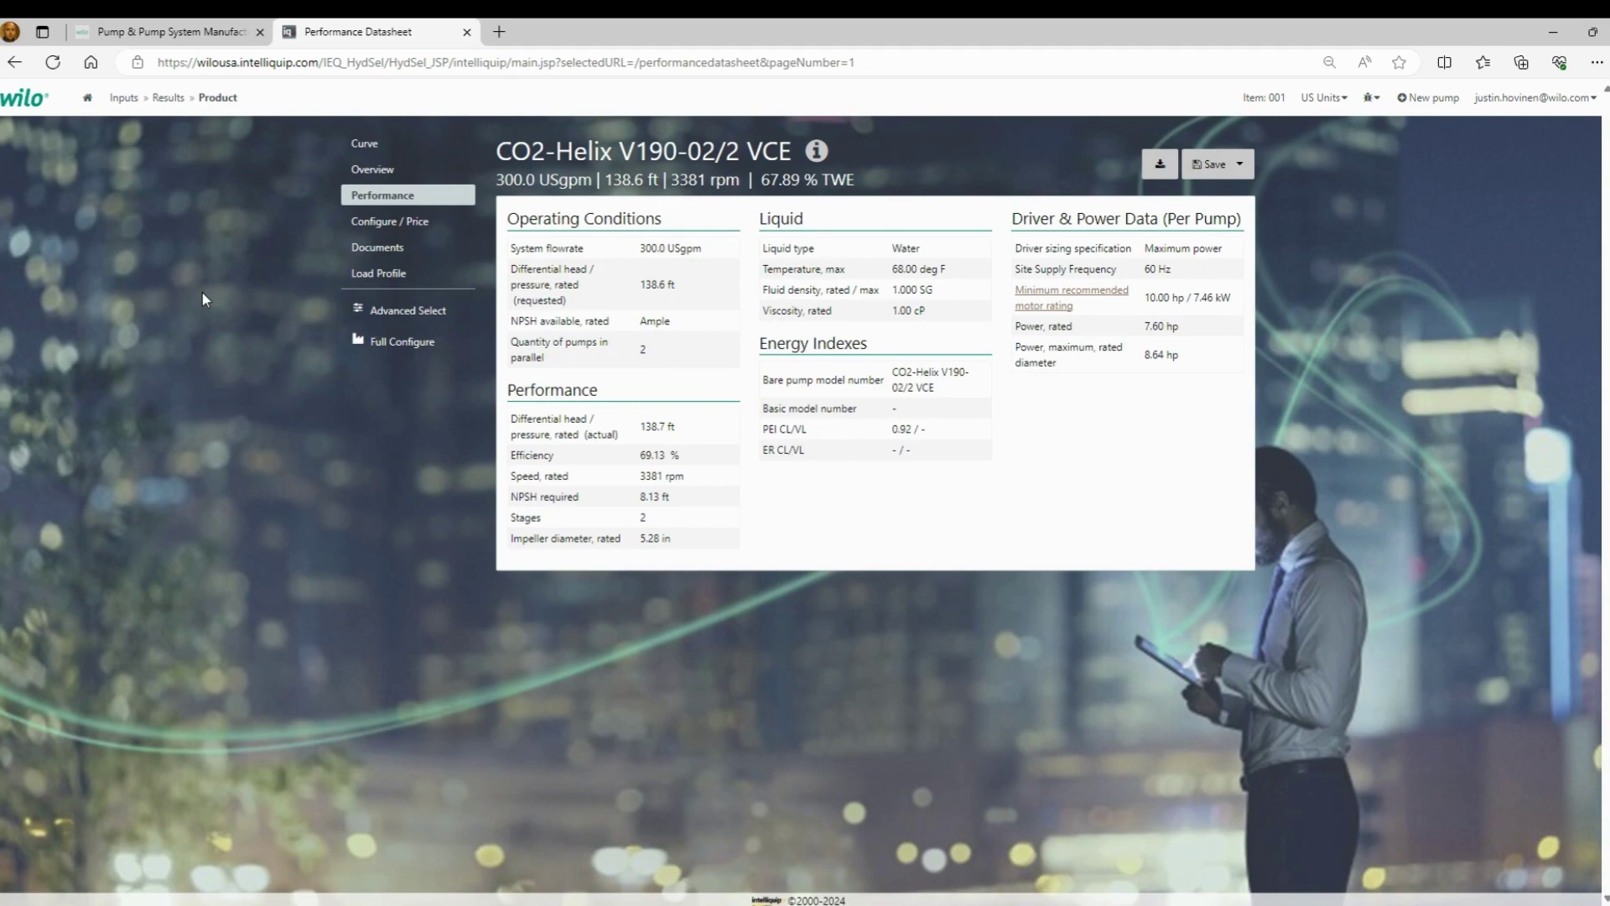
click(390, 221)
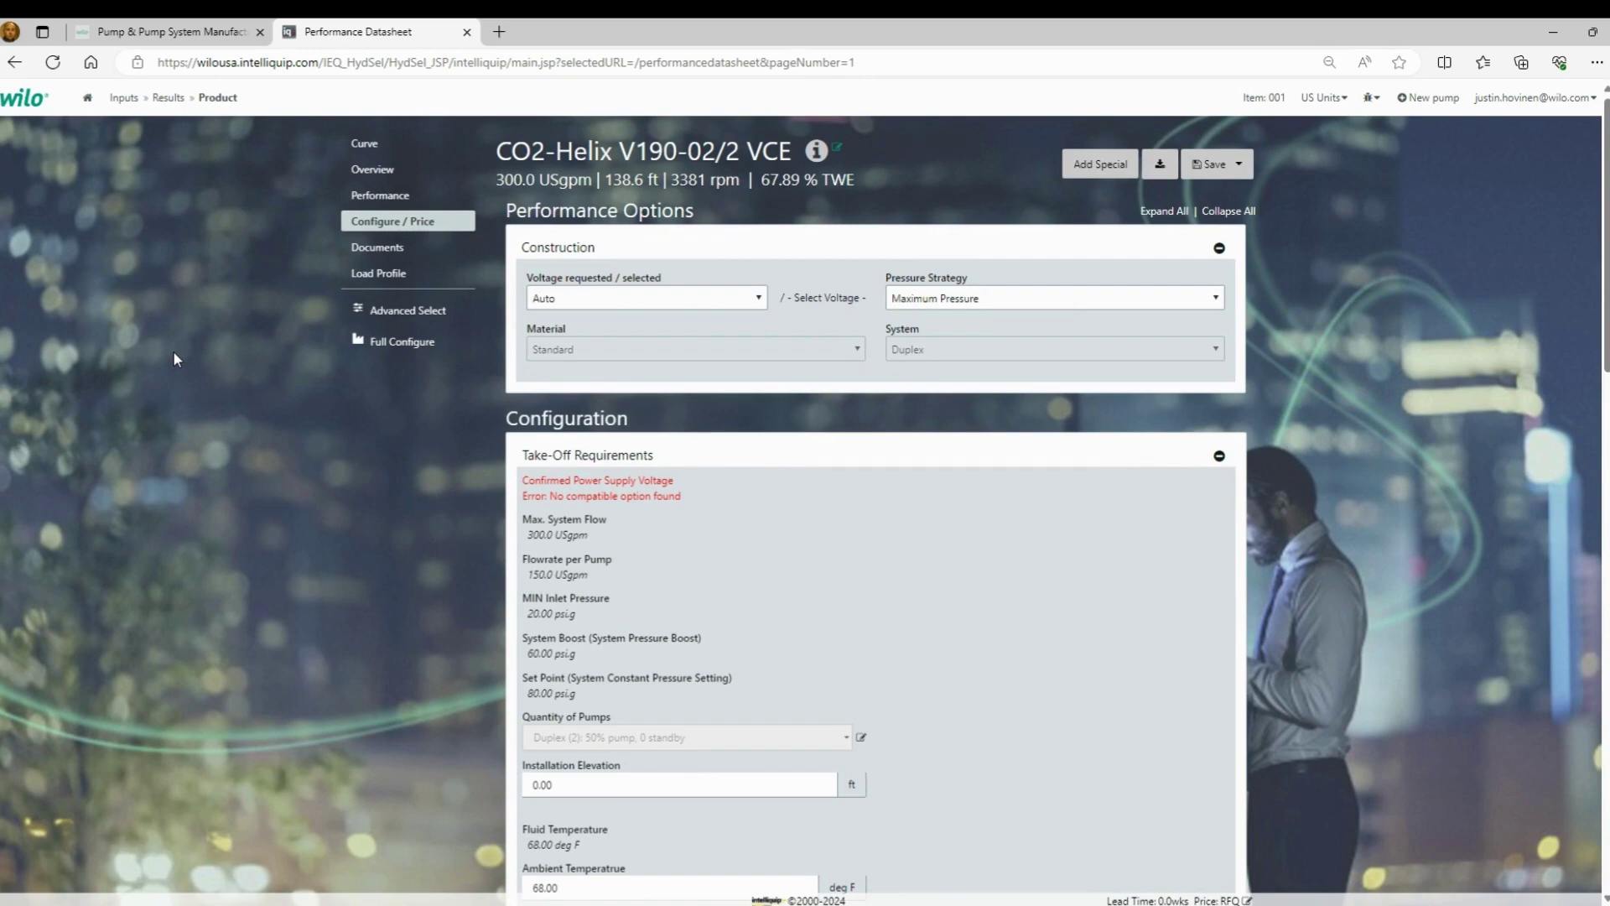
click(378, 248)
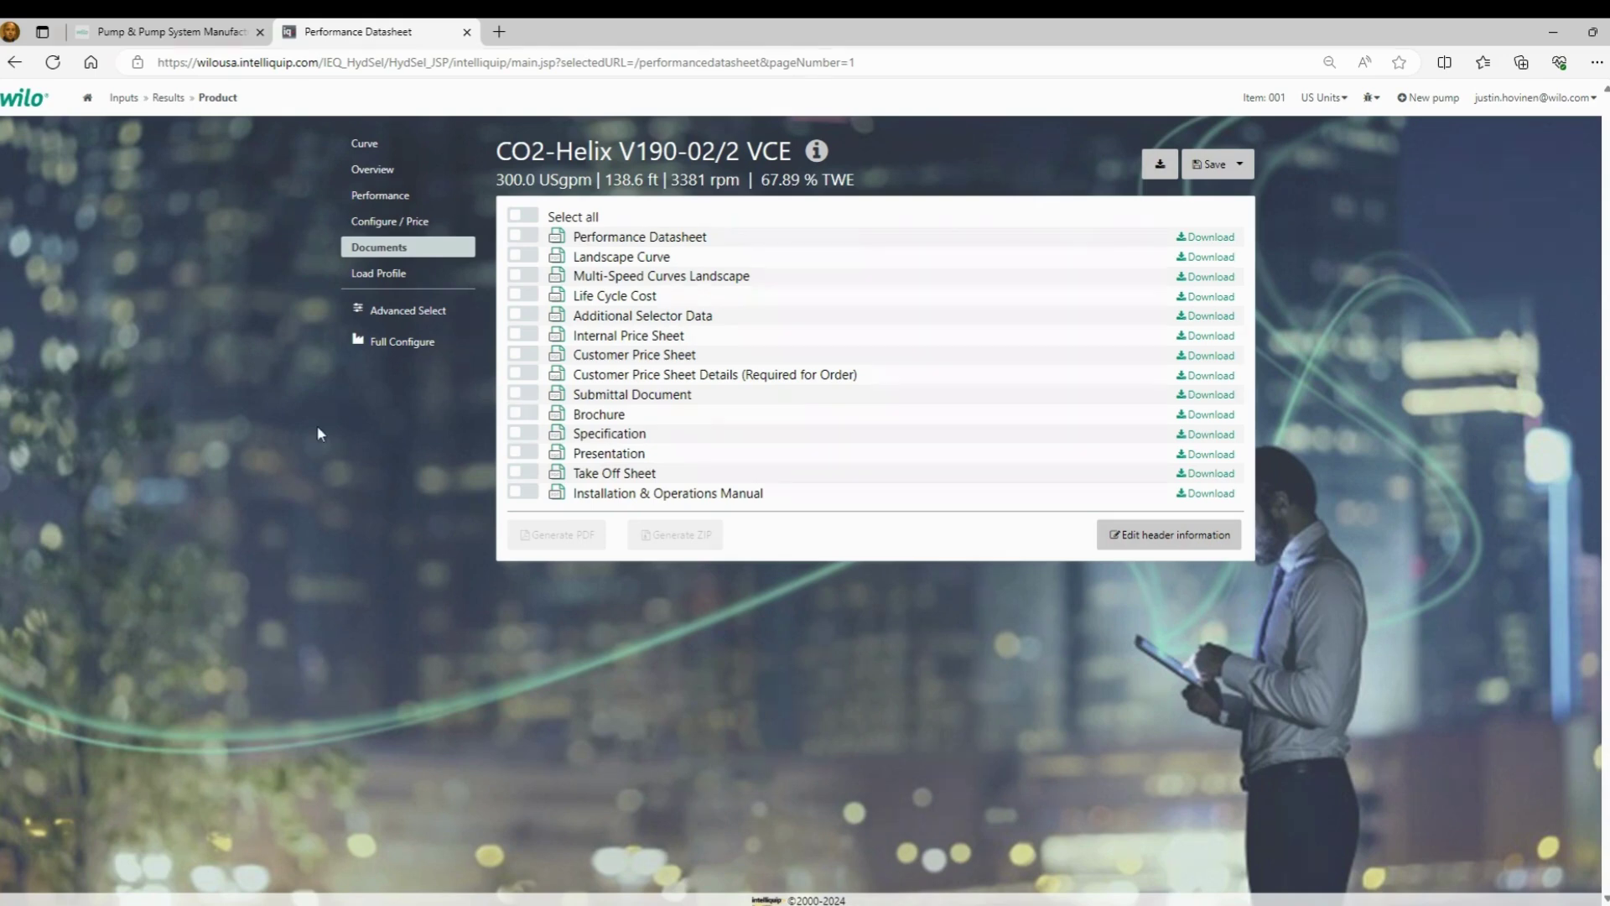
Step: Return to the booster's Configure / Price page and check that the requested voltage is Auto
click(370, 223)
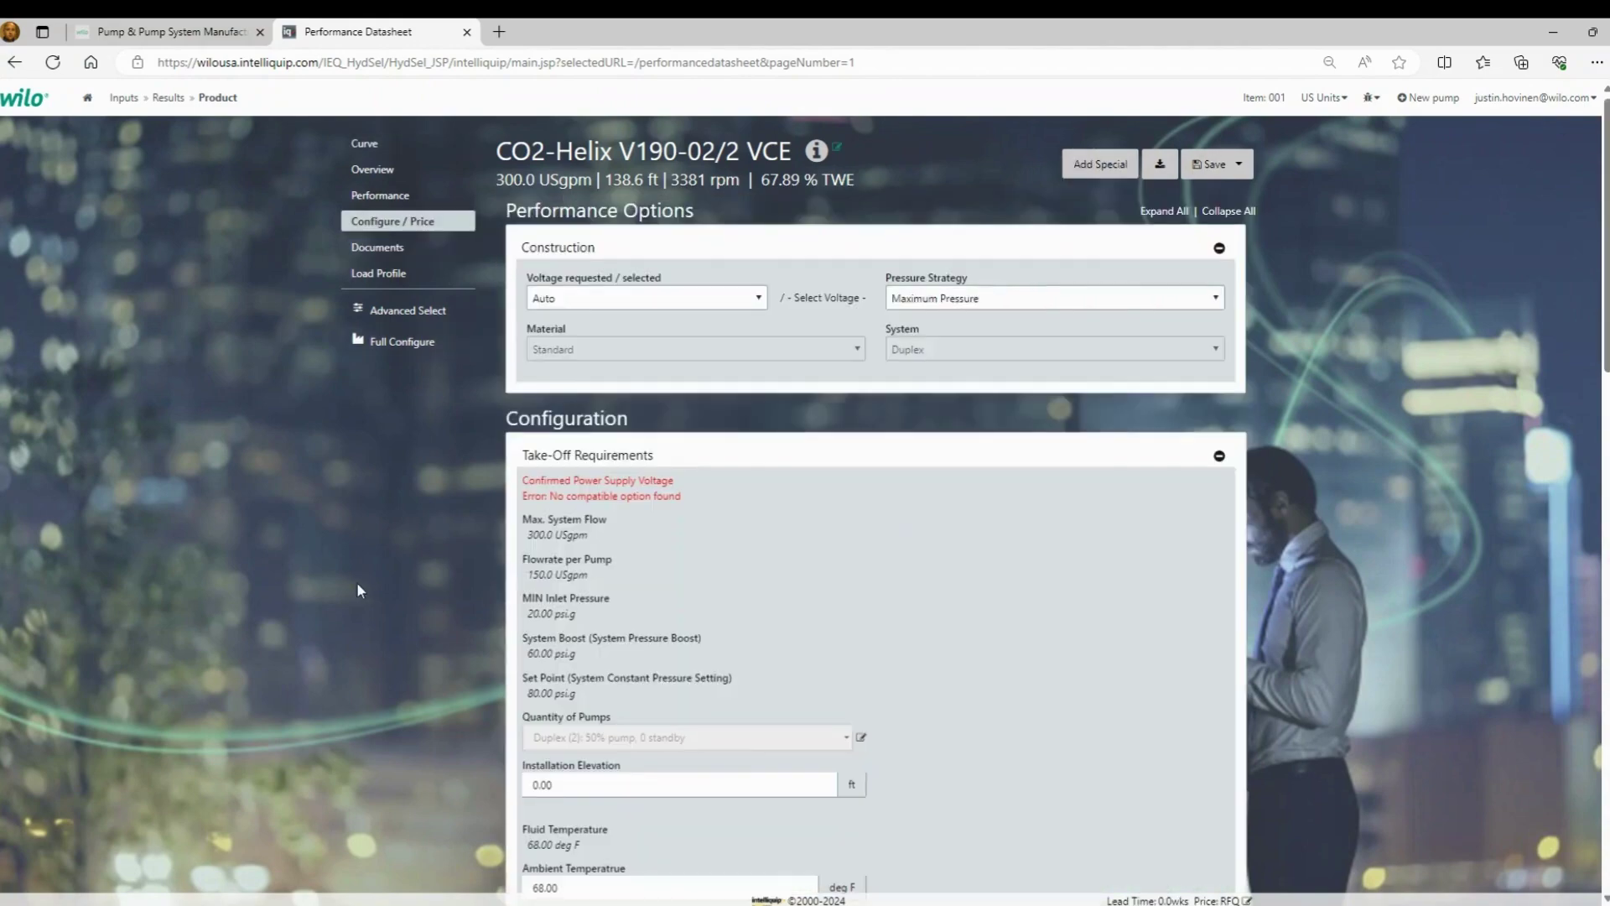
click(591, 302)
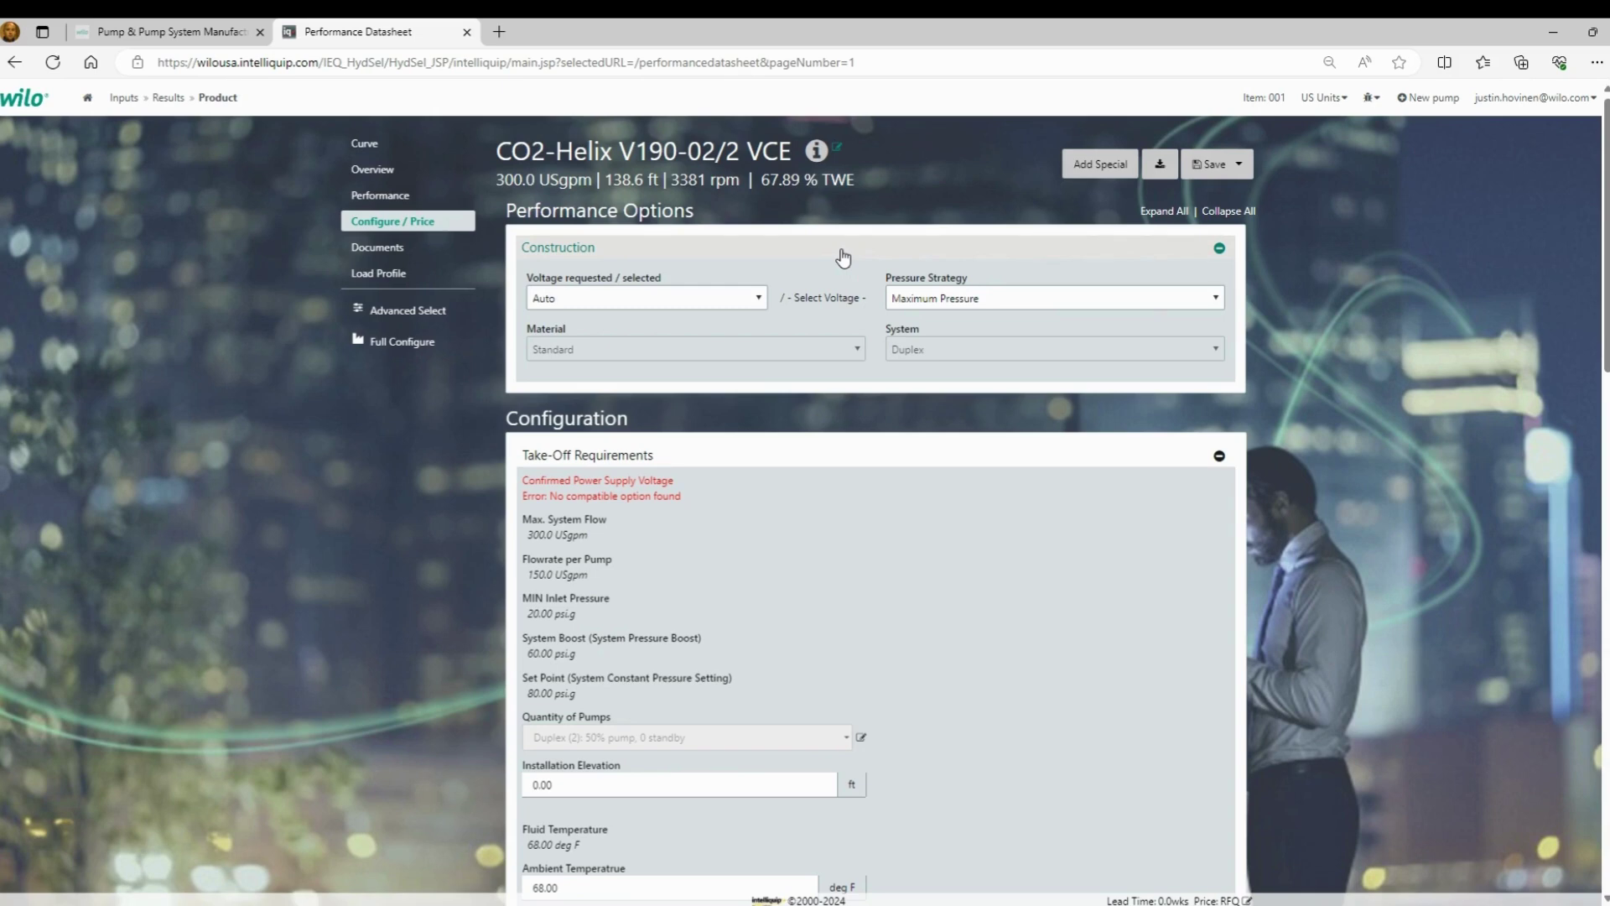
scroll(819, 546, down, 3)
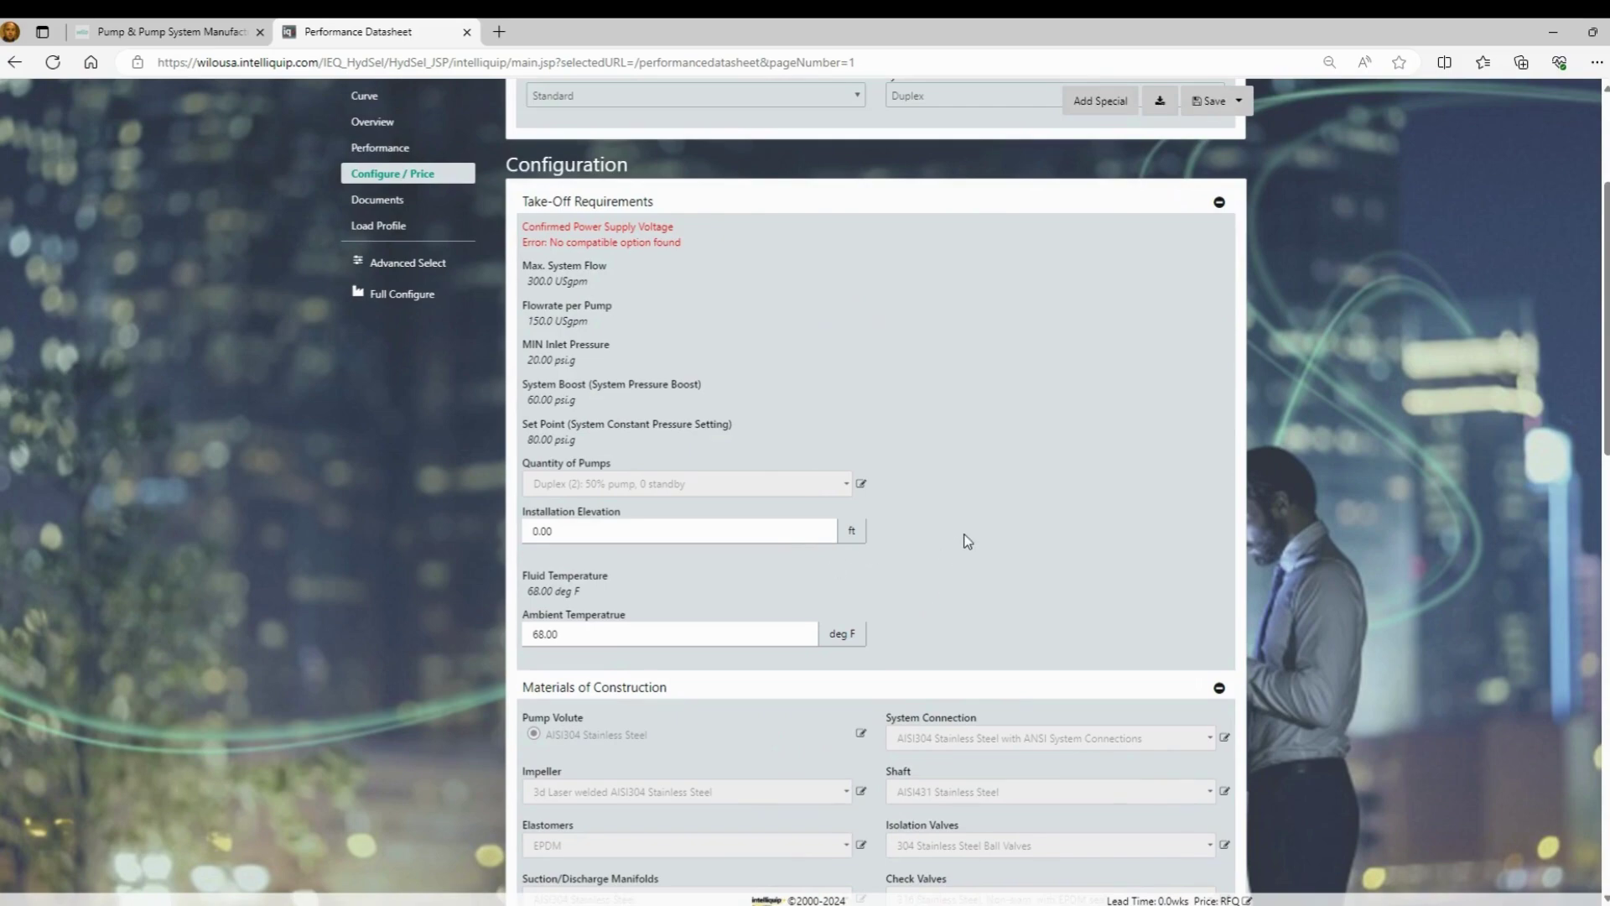
click(570, 522)
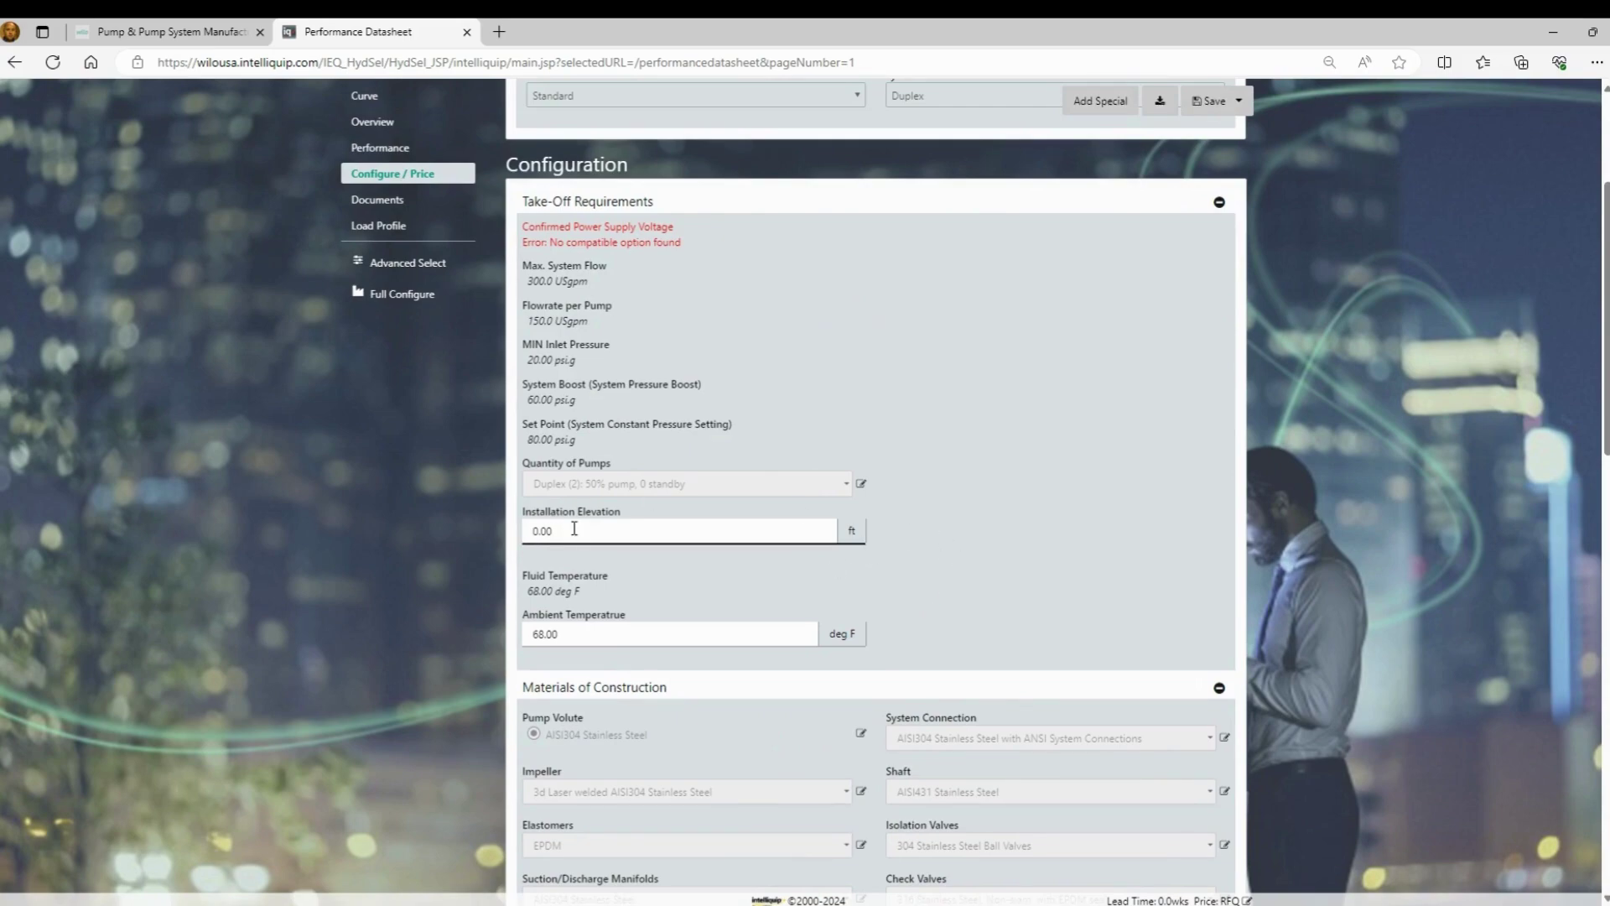
scroll(1060, 597, down, 1)
scroll(1060, 597, down, 1)
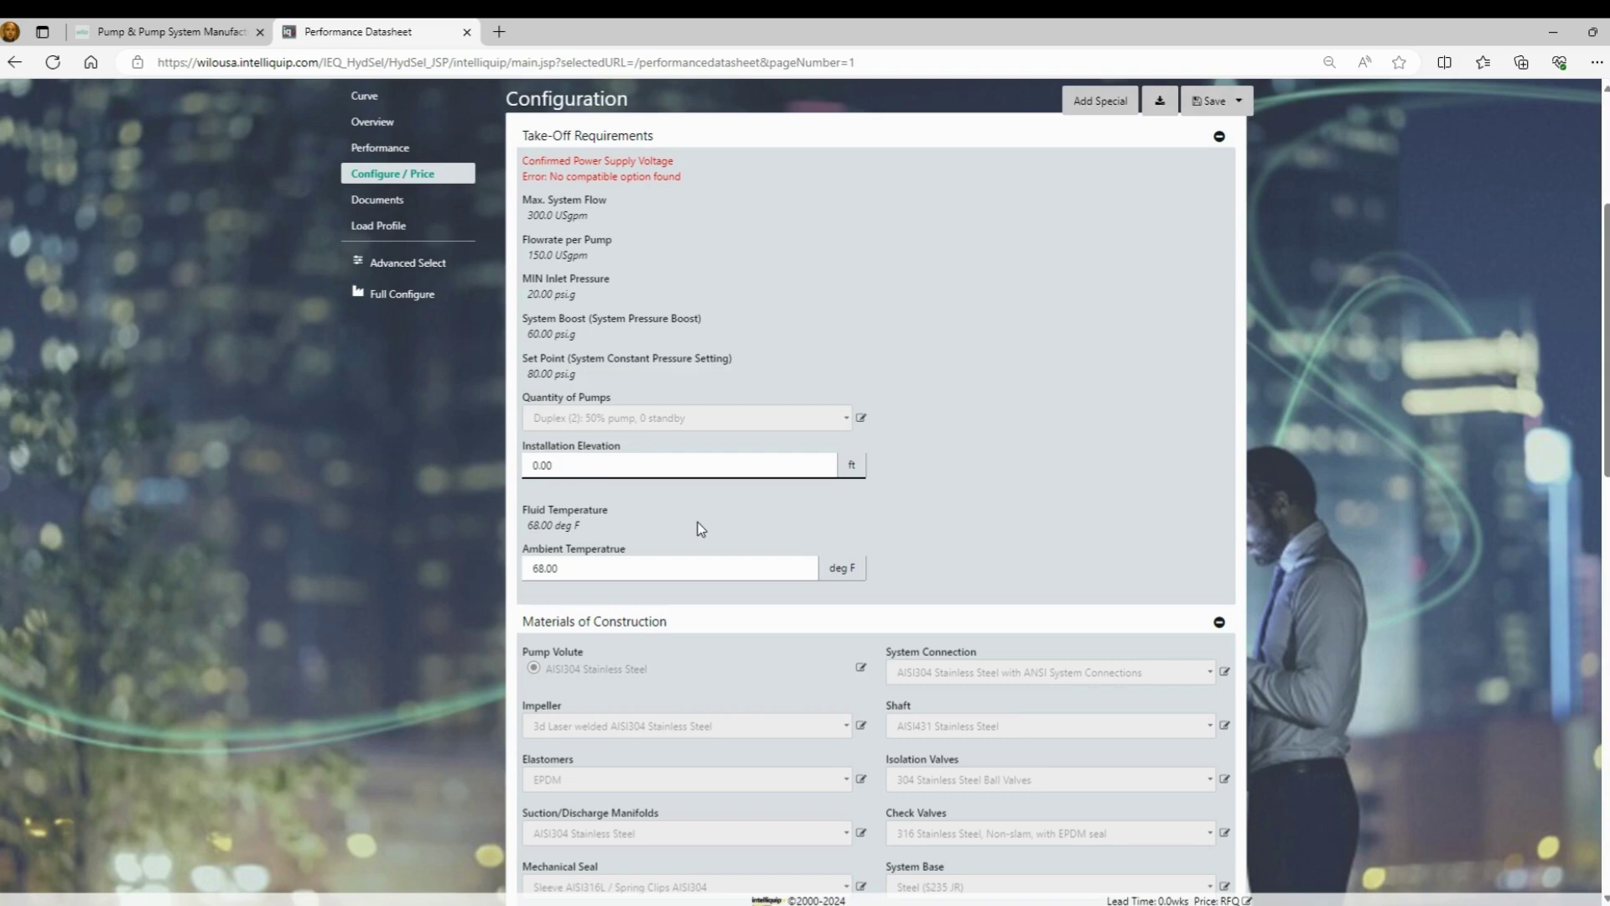
scroll(701, 527, down, 4)
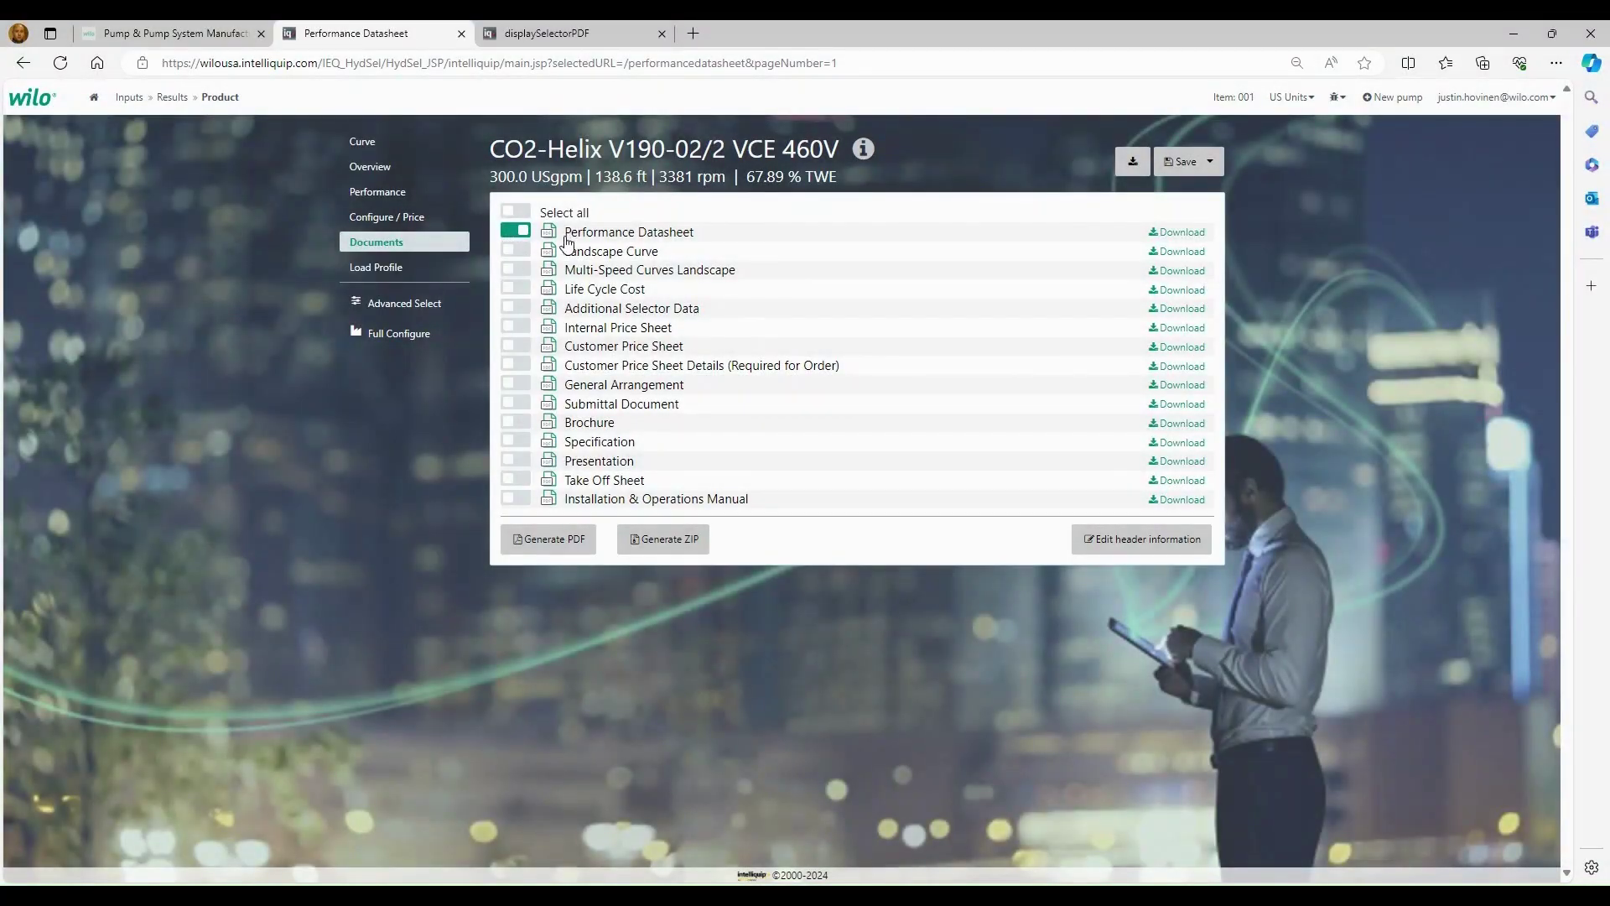
Step: Read the performance datasheet PDF, noting the 3381 rpm rated speed and Water liquid type, then go back to the documents list
click(544, 37)
scroll(307, 409, up, 1)
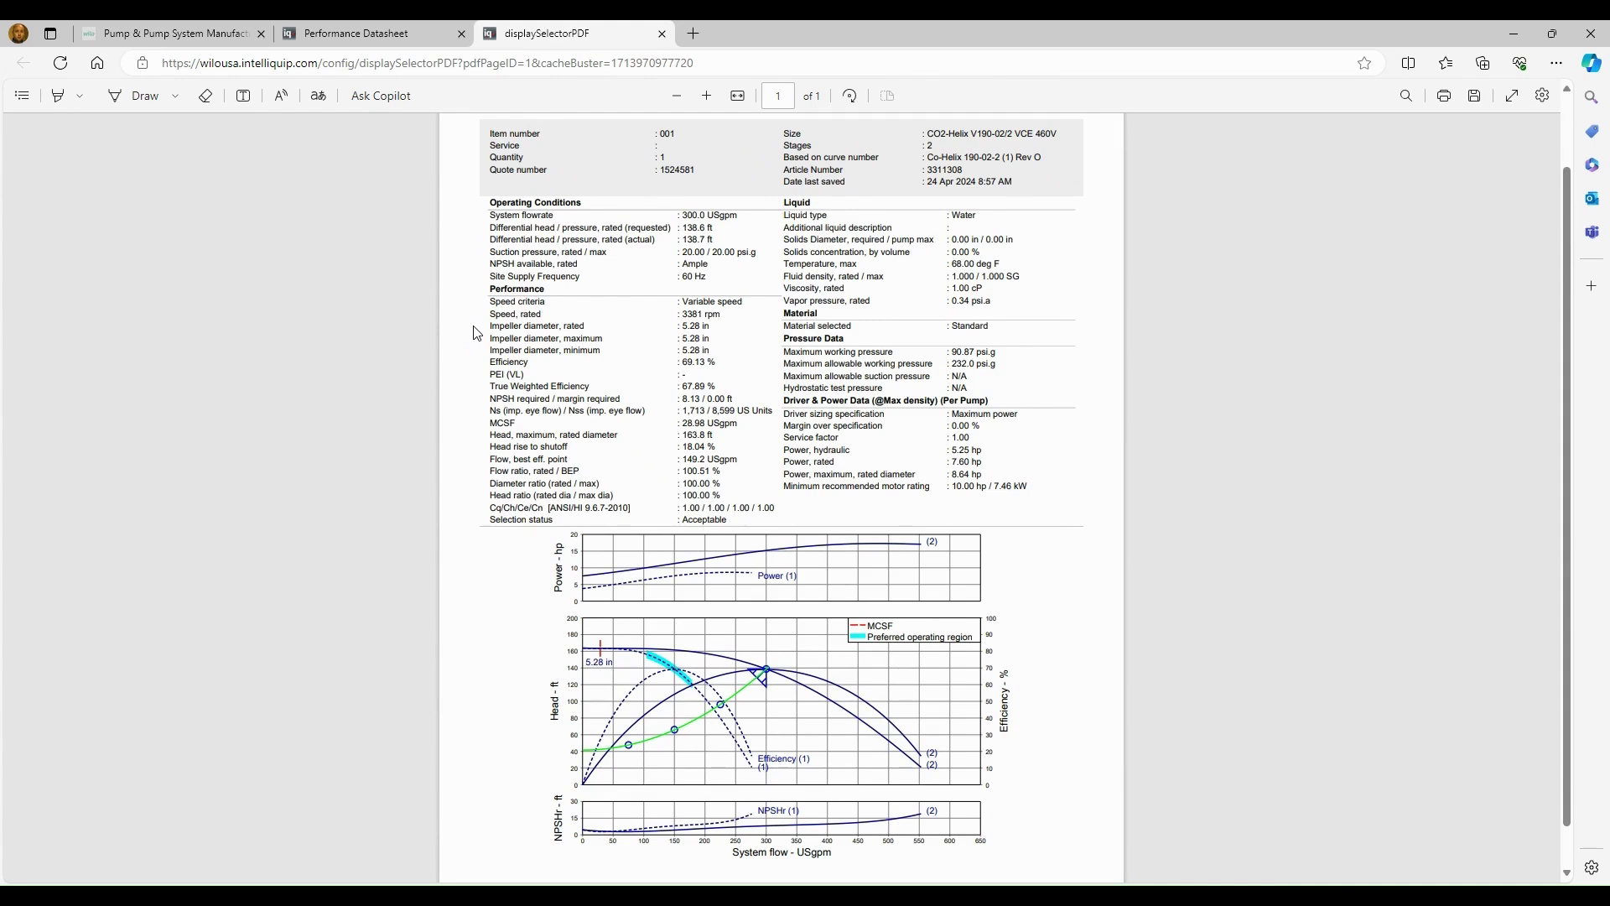
drag(677, 317, 726, 317)
drag(786, 202, 855, 229)
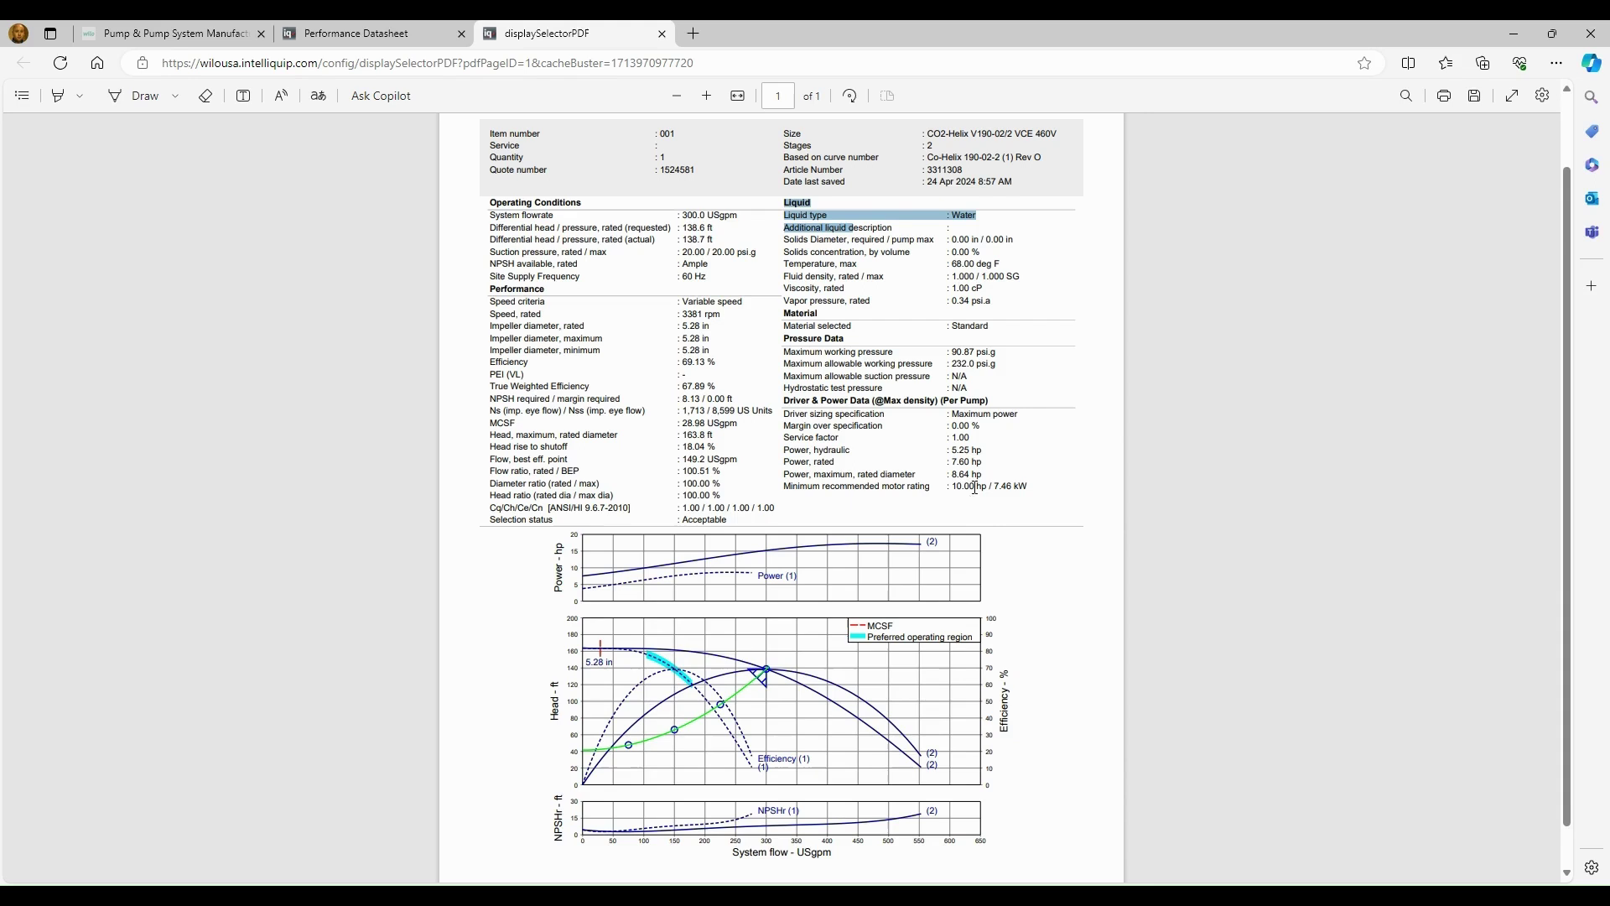
scroll(1013, 504, down, 1)
scroll(1016, 506, down, 1)
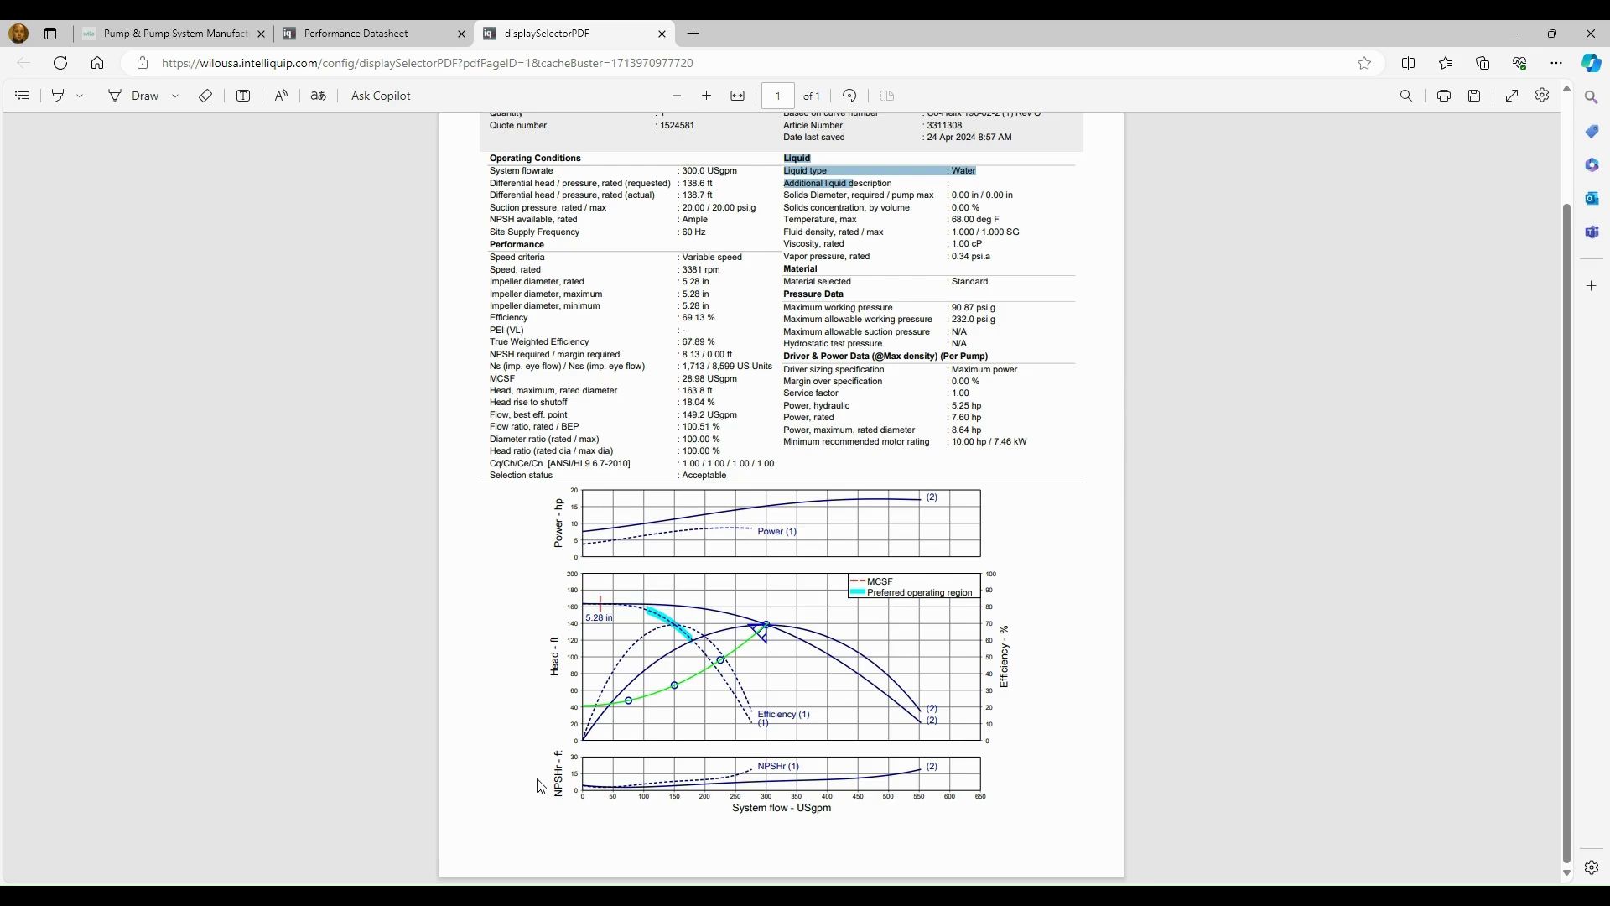
key(ctrl+shift+Tab)
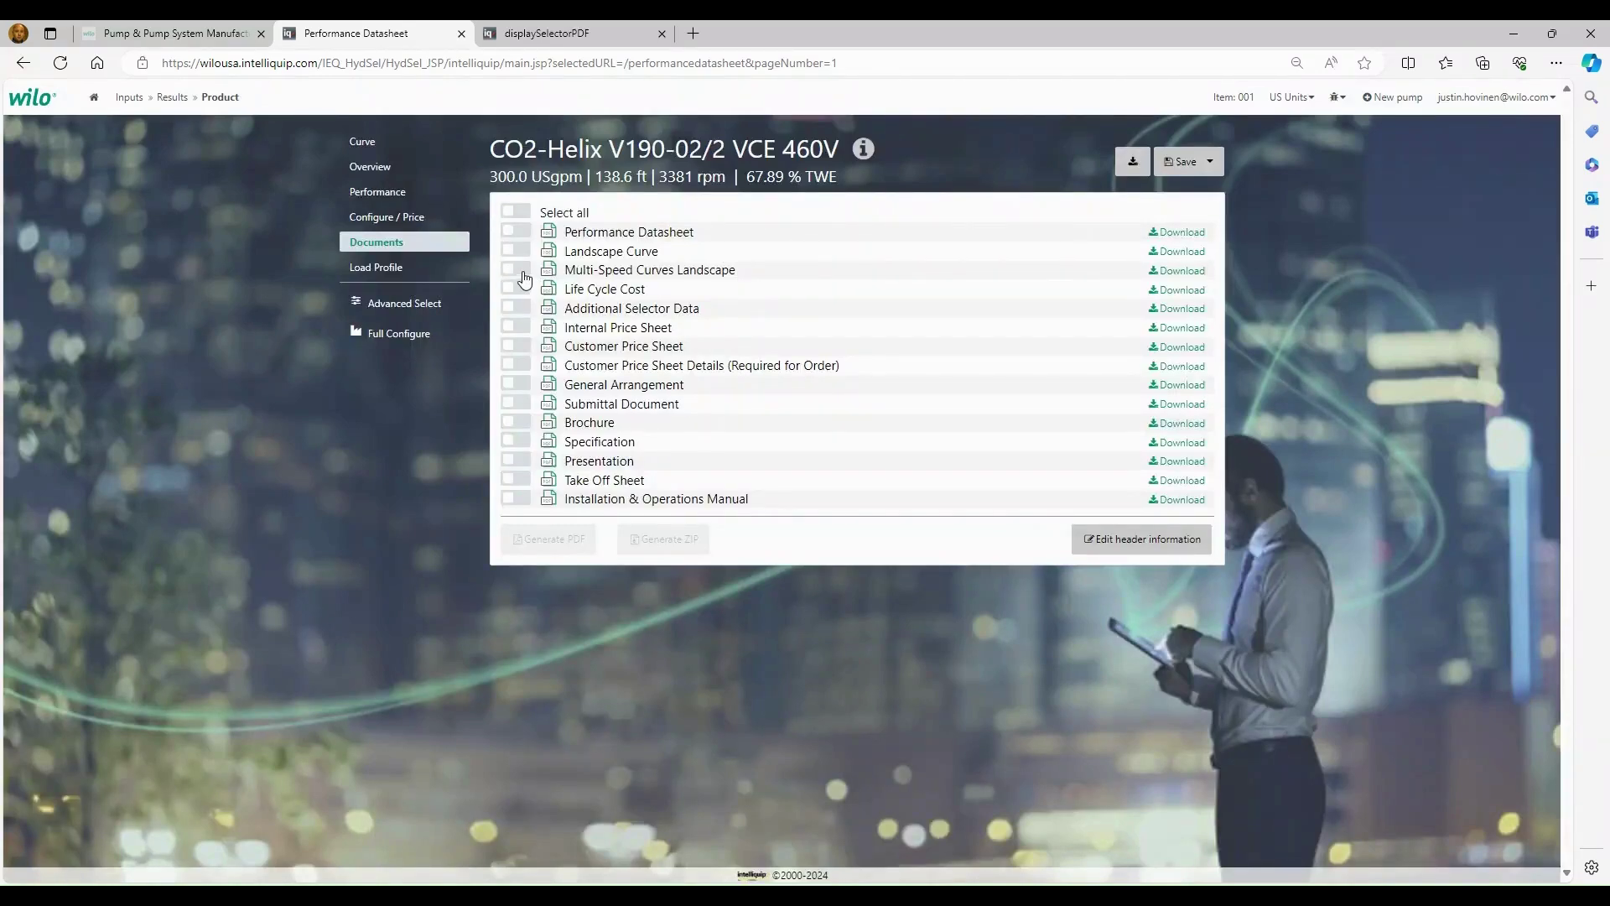
Step: Select Multi-Speed Curves Landscape and view its generated PDF
click(514, 269)
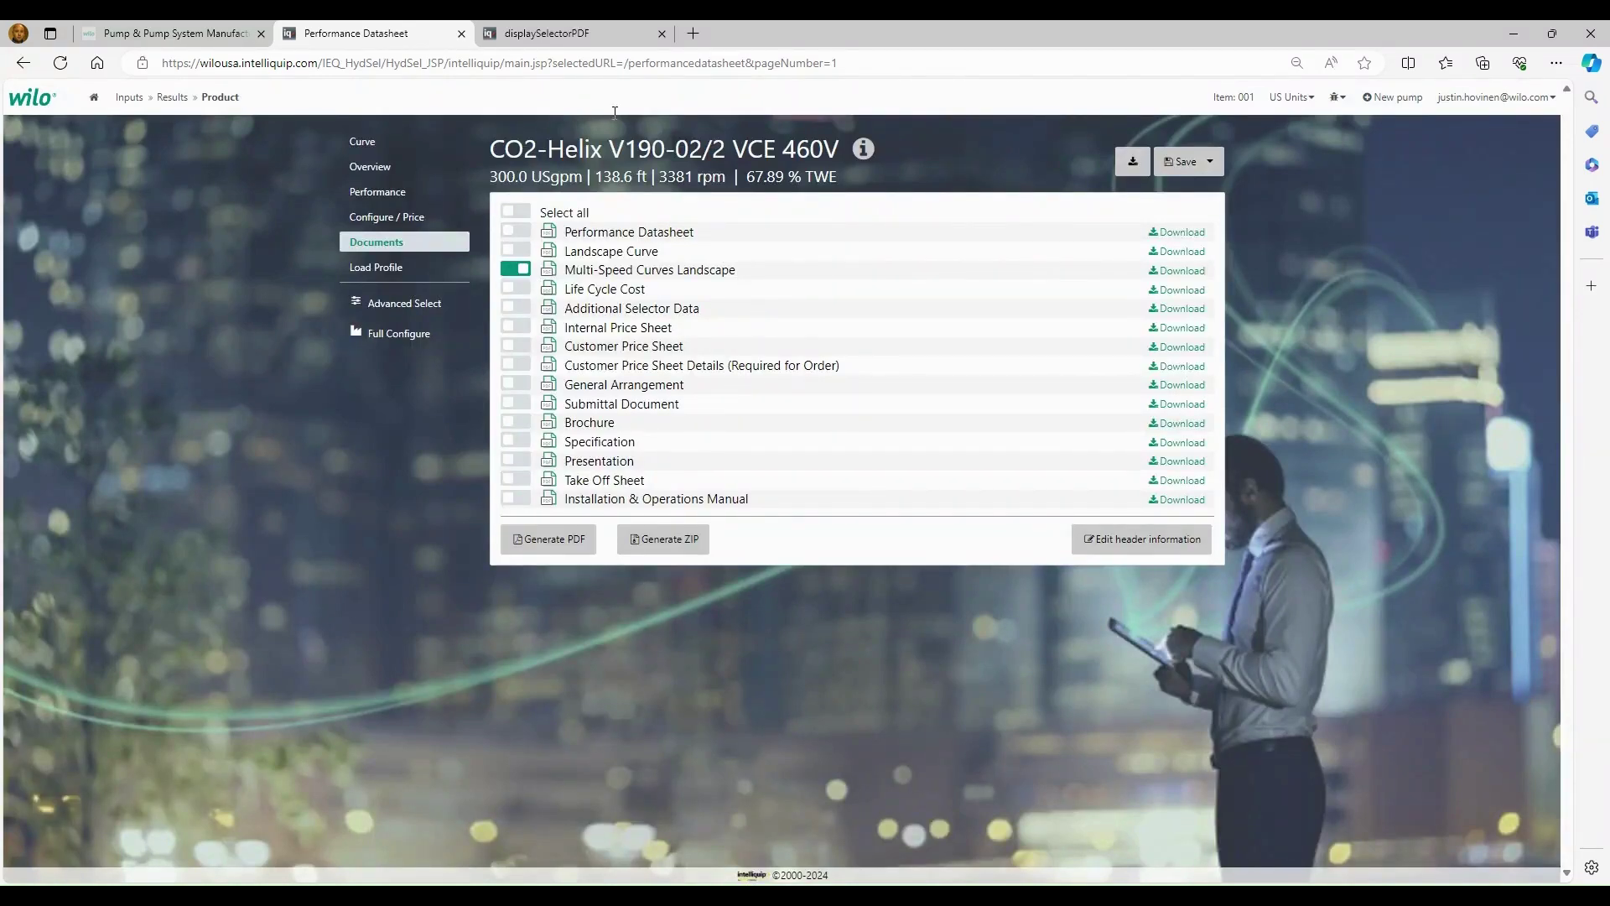
click(557, 35)
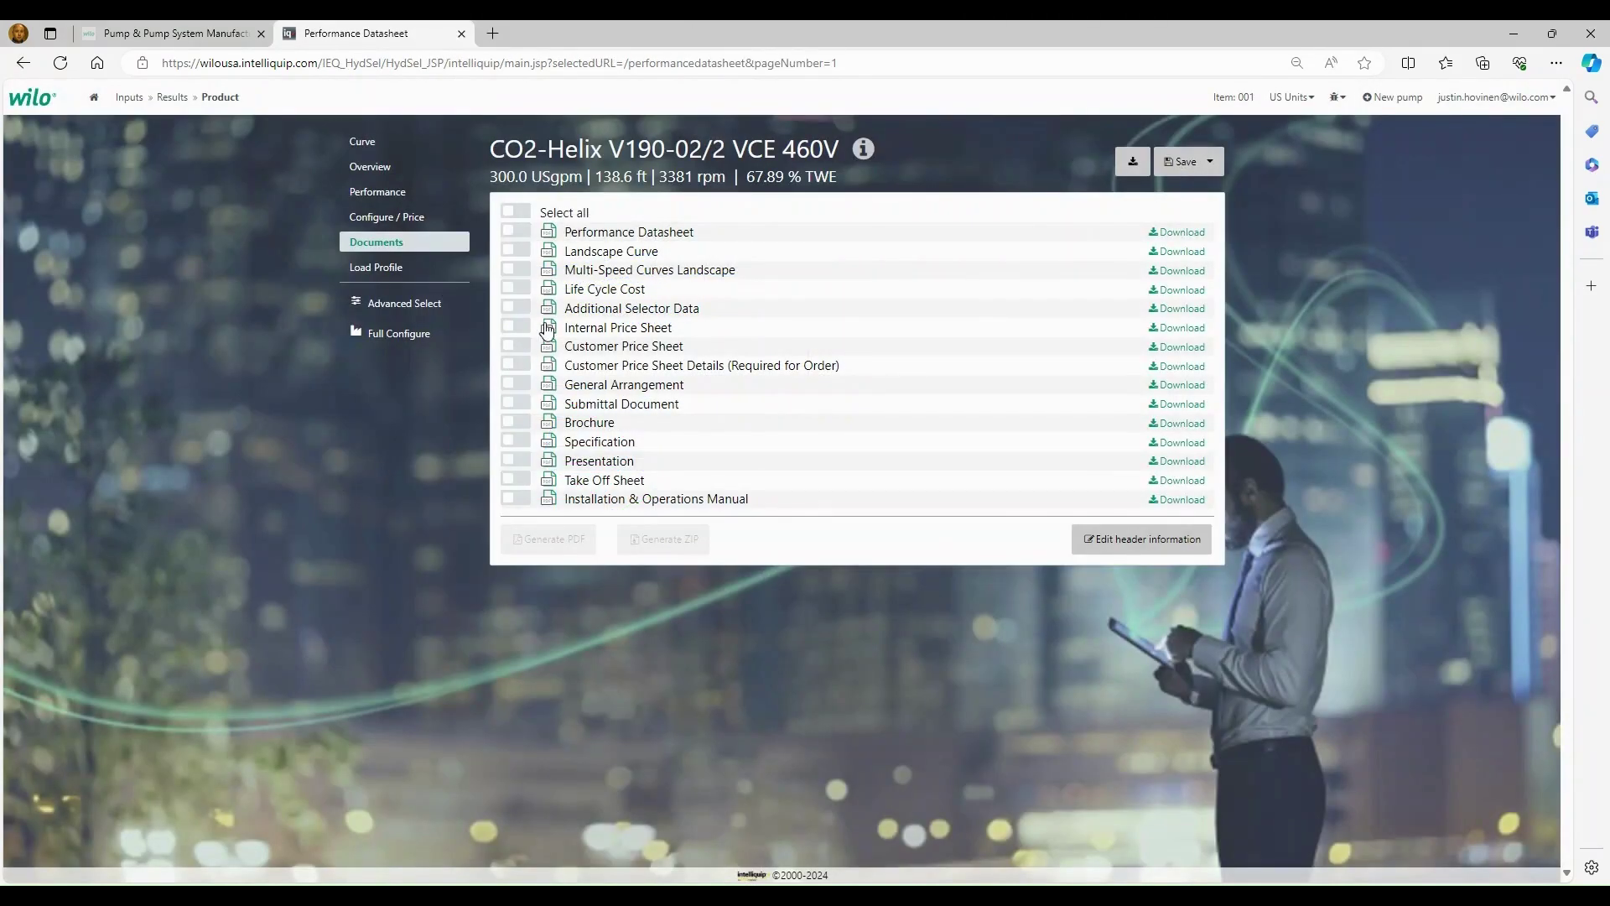
click(515, 327)
Step: Open the General Arrangement drawing PDF for the 460V booster
click(544, 388)
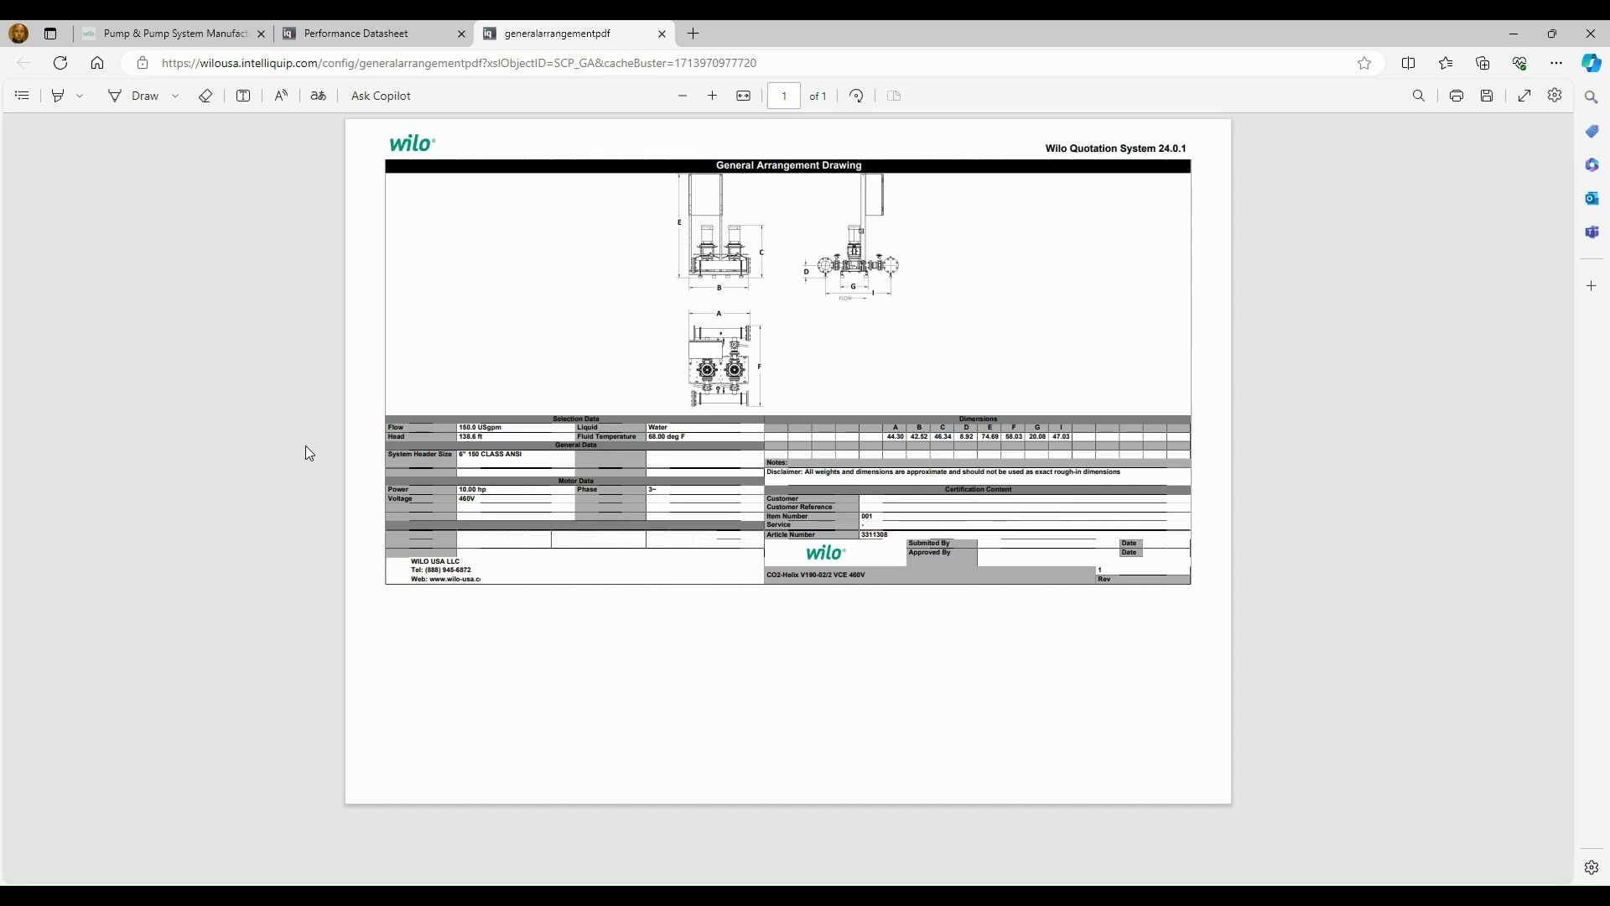
Step: Close the General Arrangement drawing, read through the two-page Submittal Document PDF, and go back to the documents list
click(662, 34)
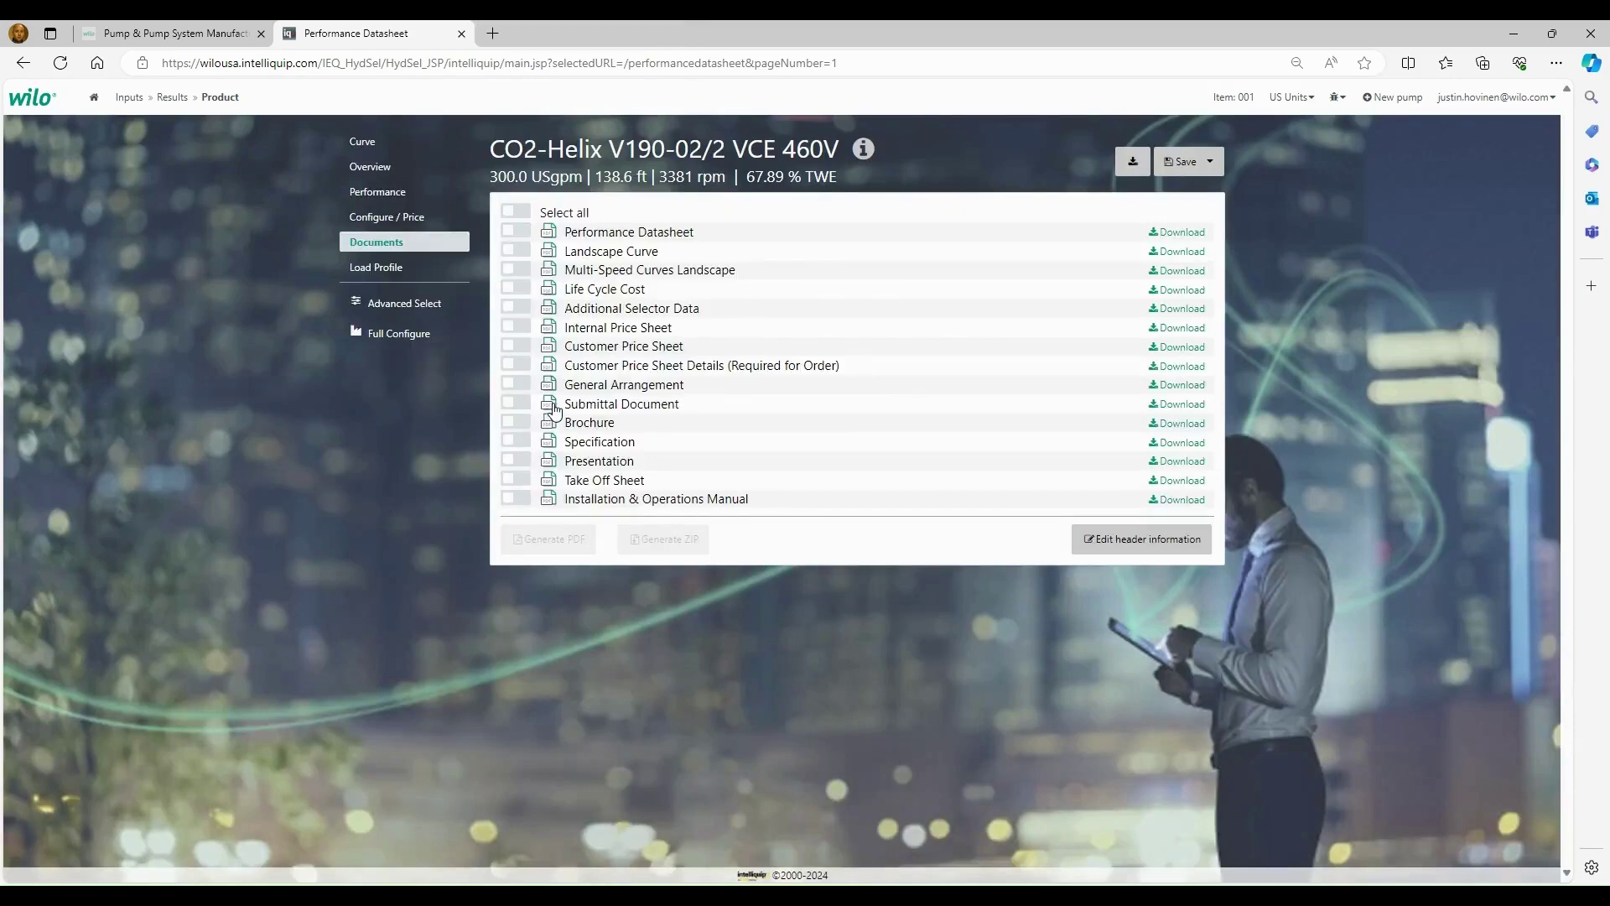
click(515, 403)
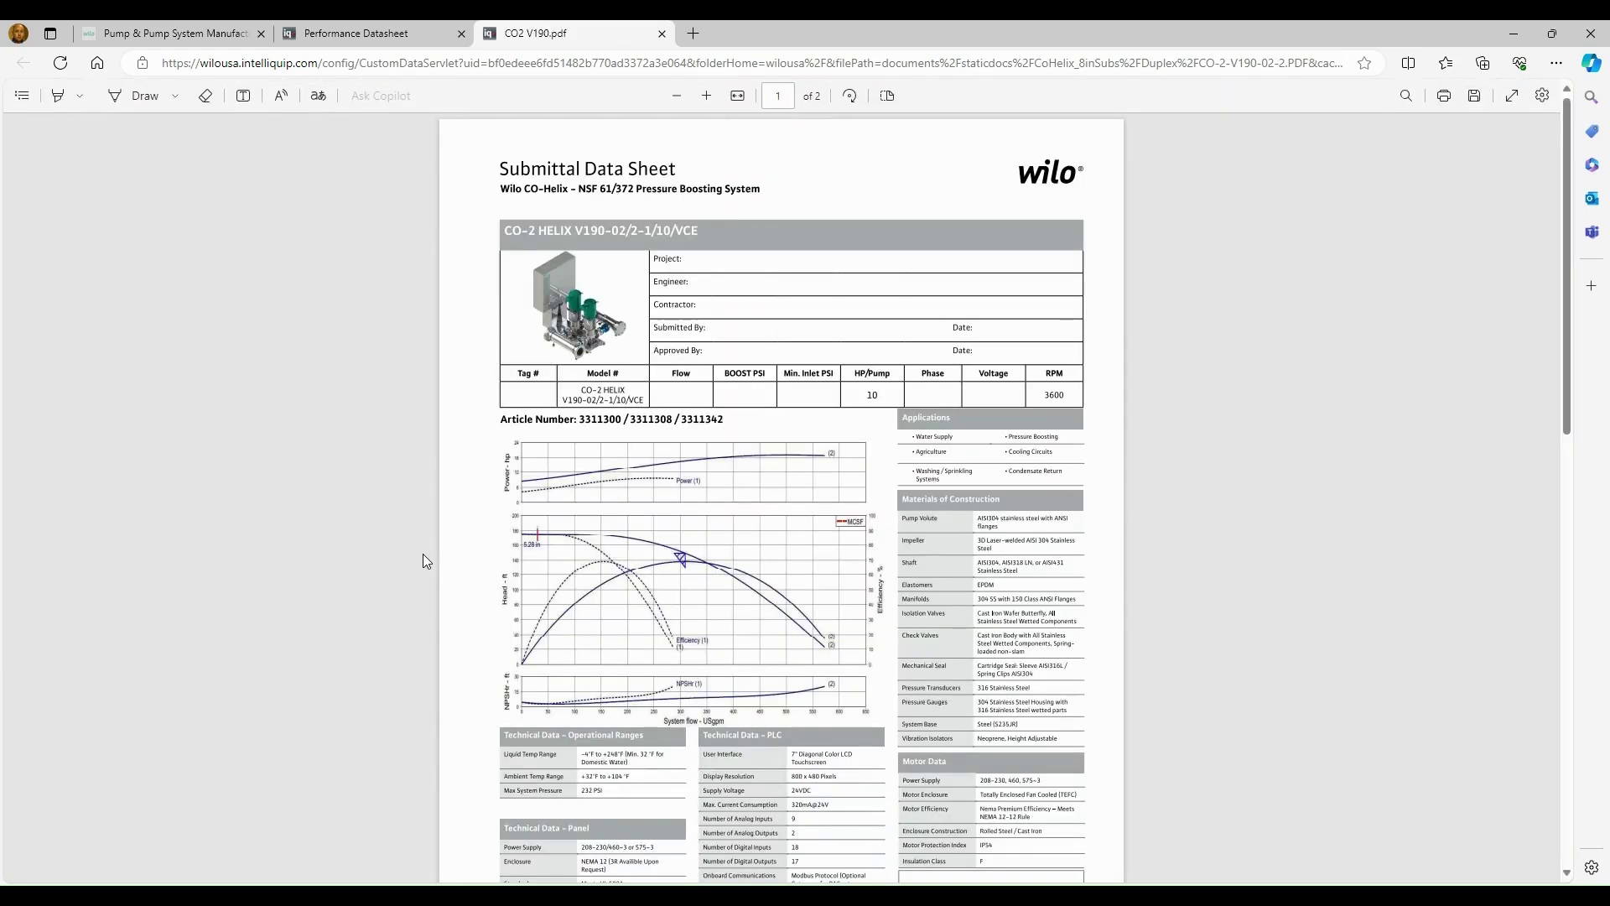
scroll(422, 554, down, 1)
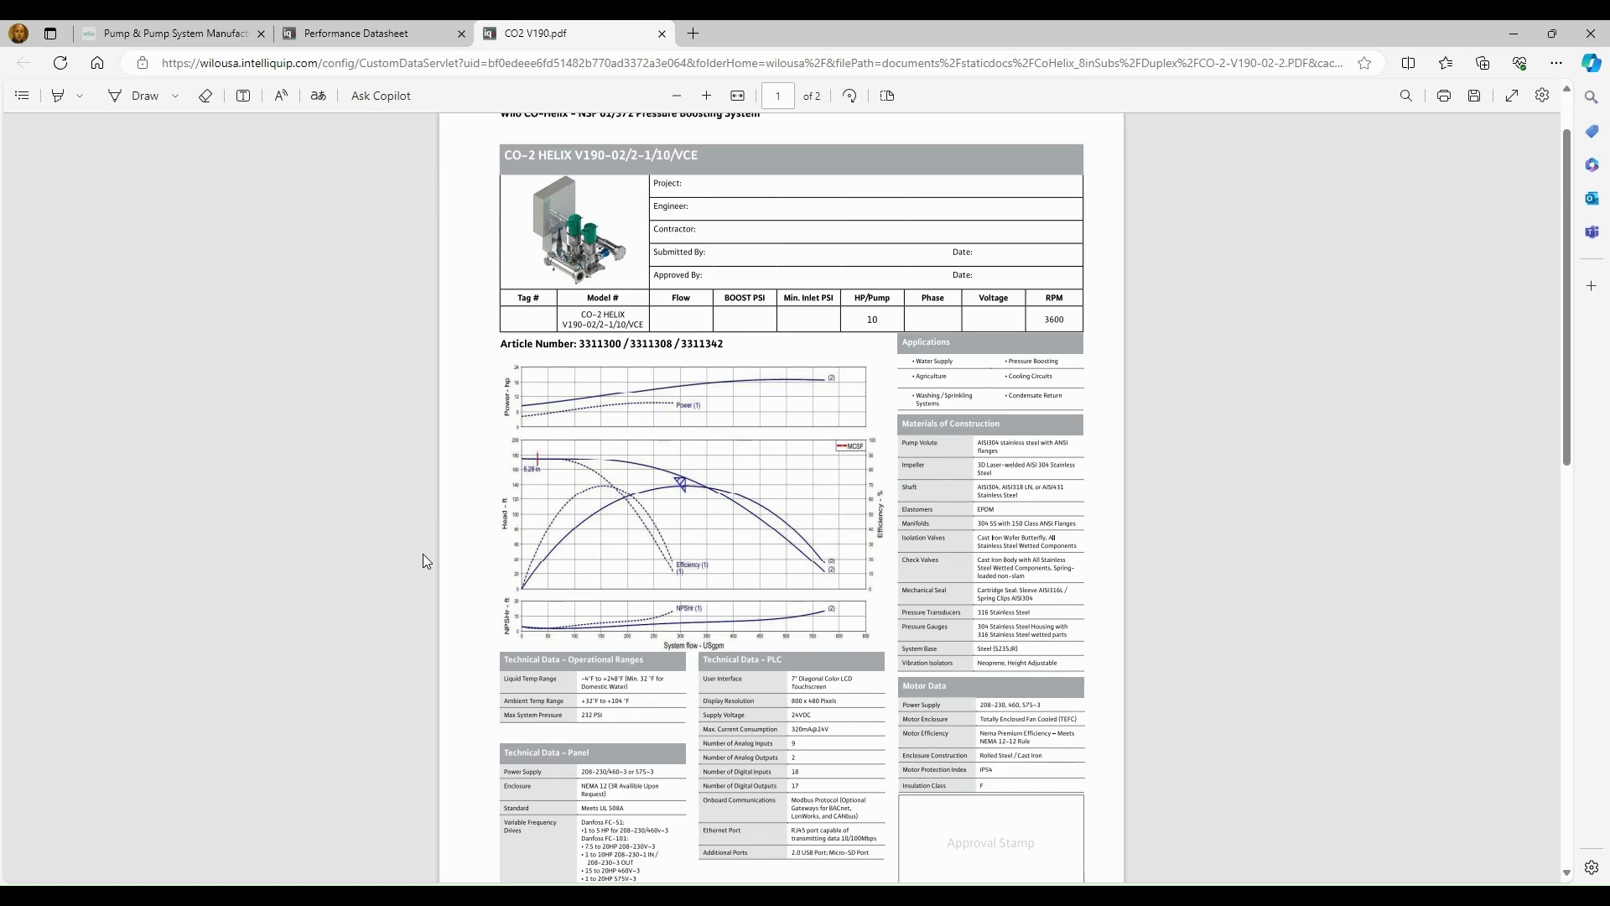
scroll(423, 561, down, 10)
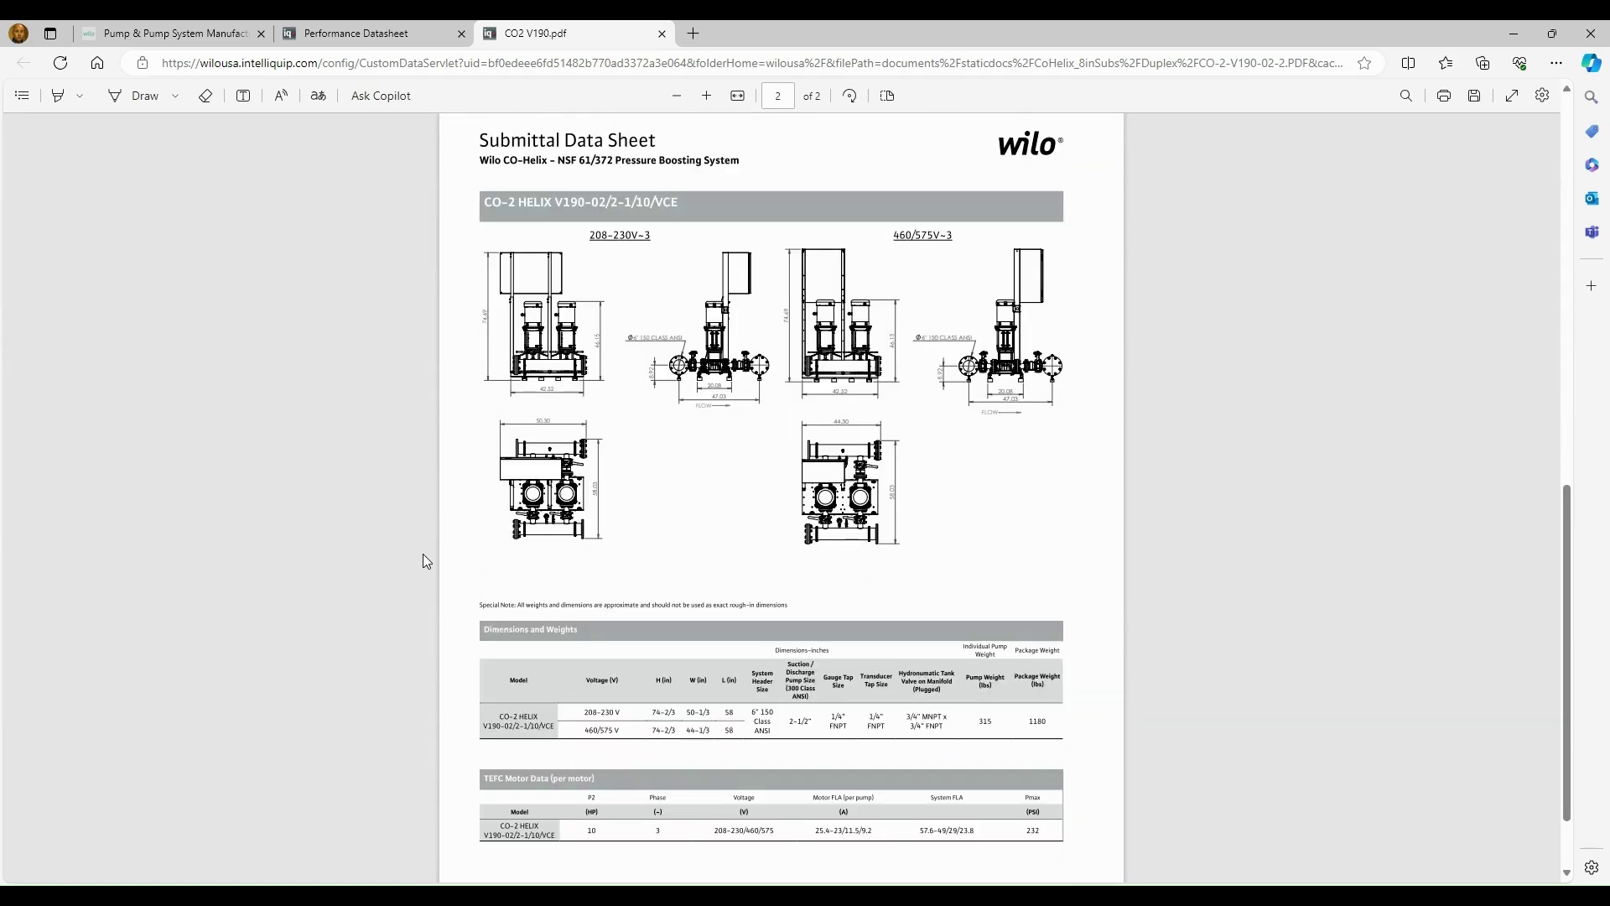
scroll(423, 560, down, 1)
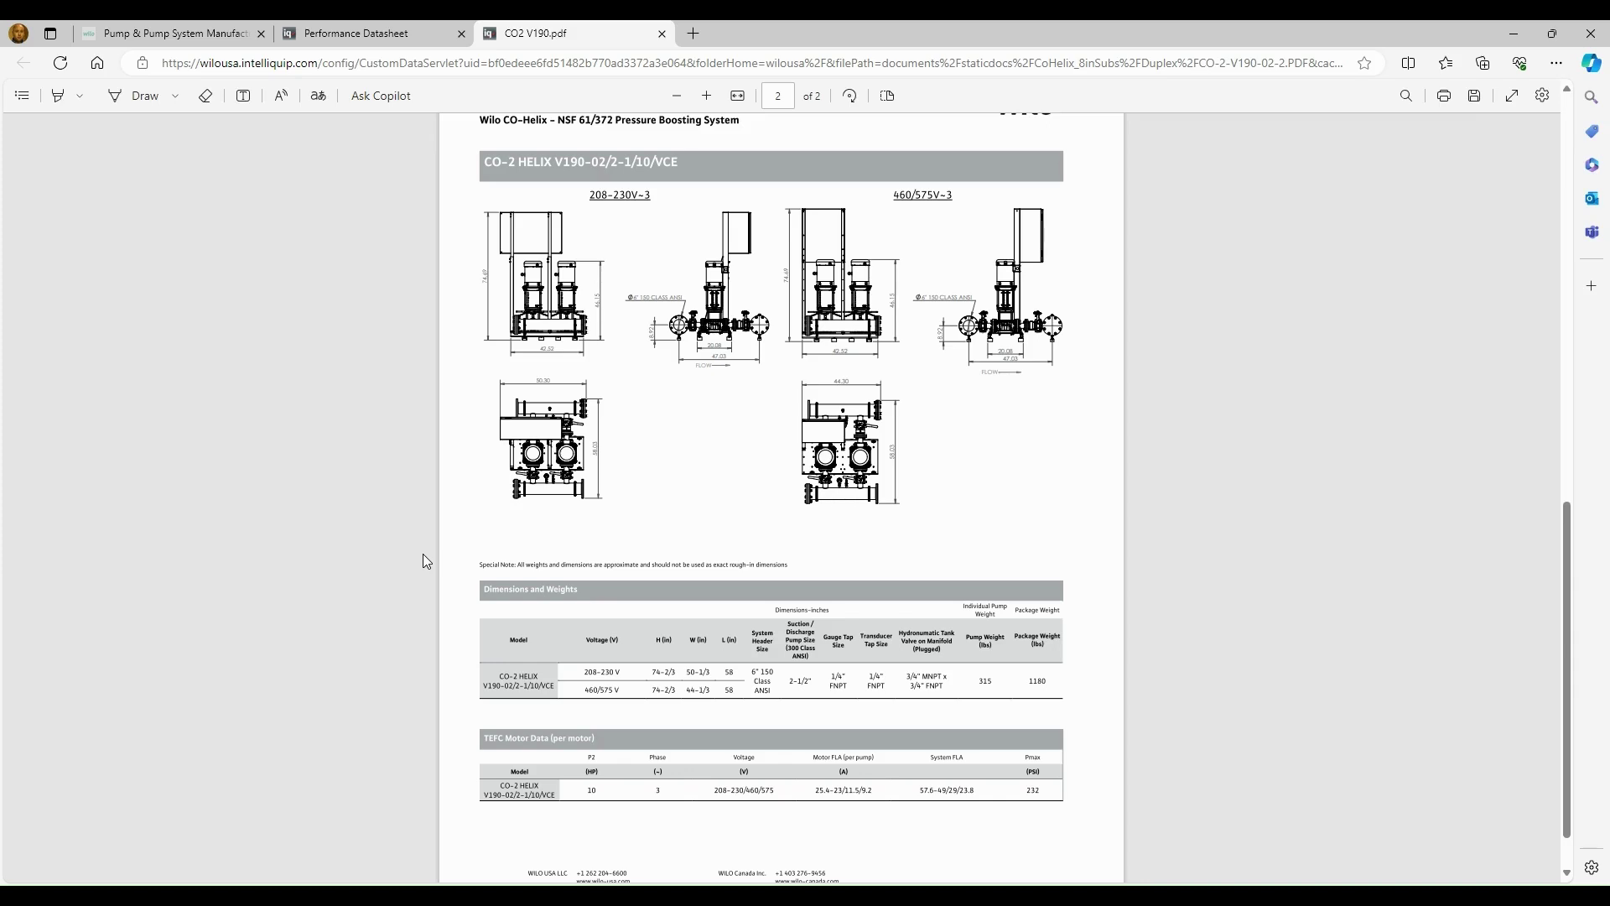
scroll(423, 553, up, 10)
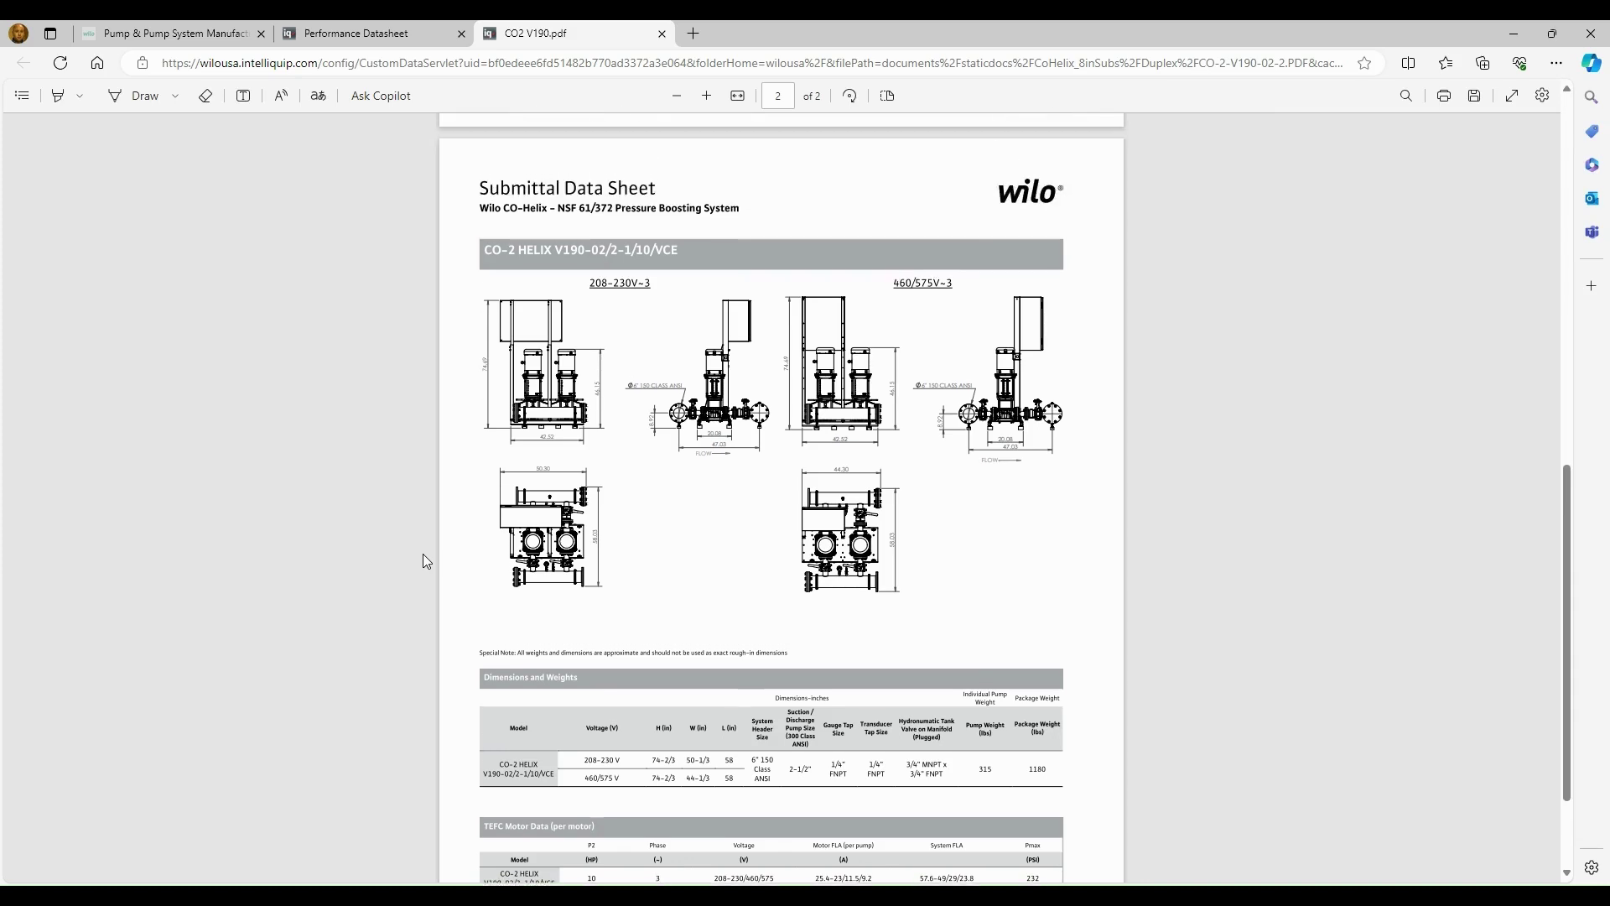
scroll(423, 553, up, 2)
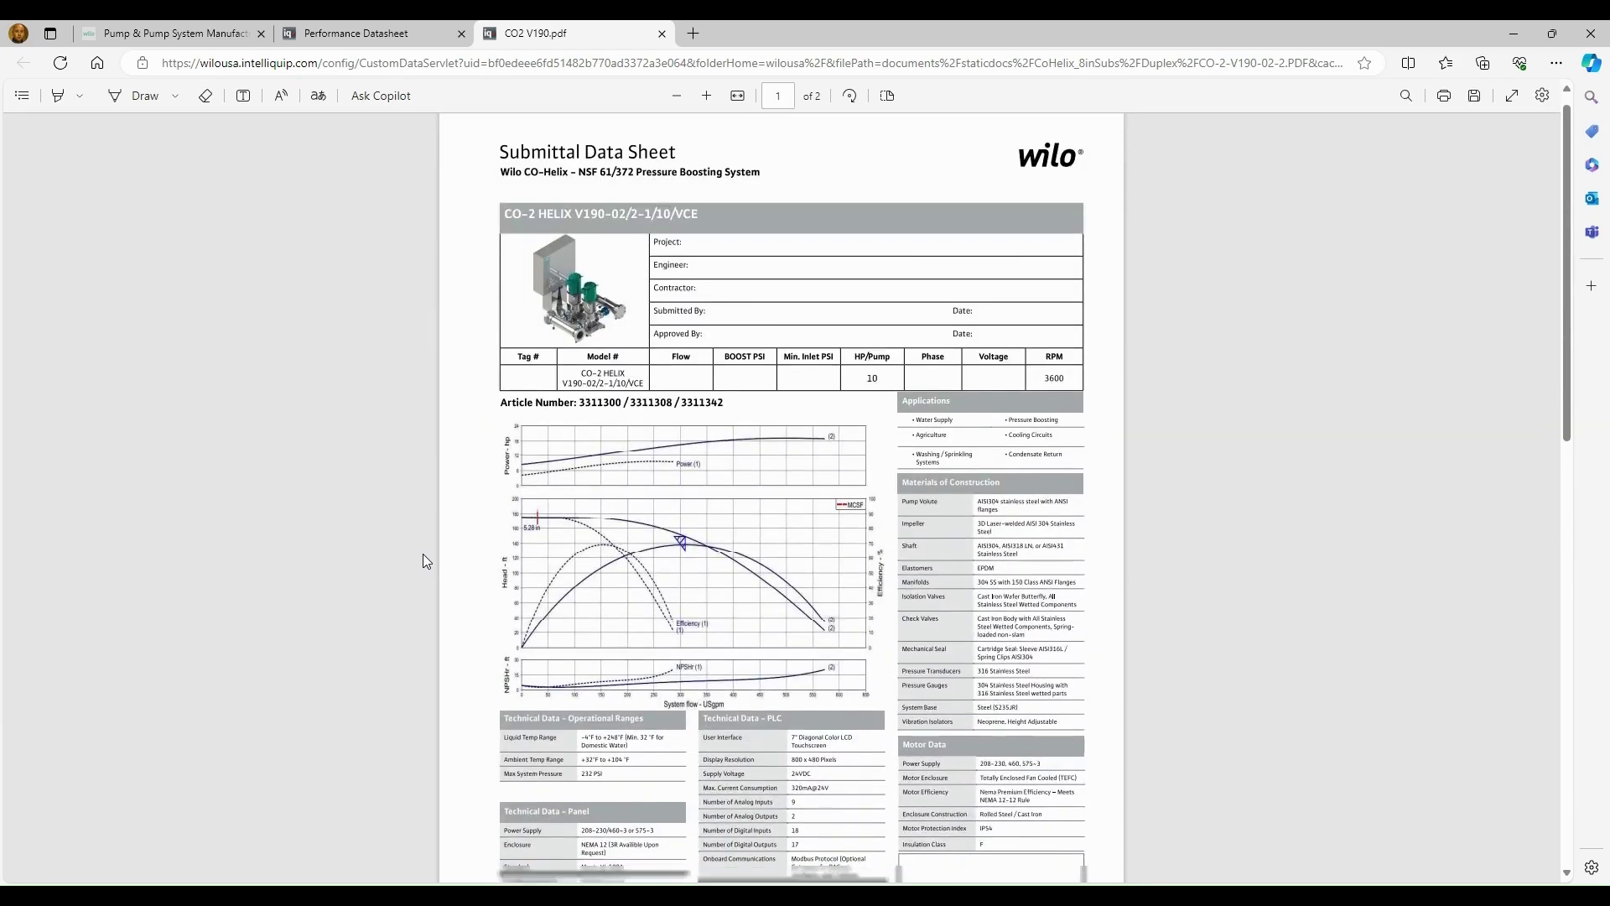
scroll(423, 553, down, 10)
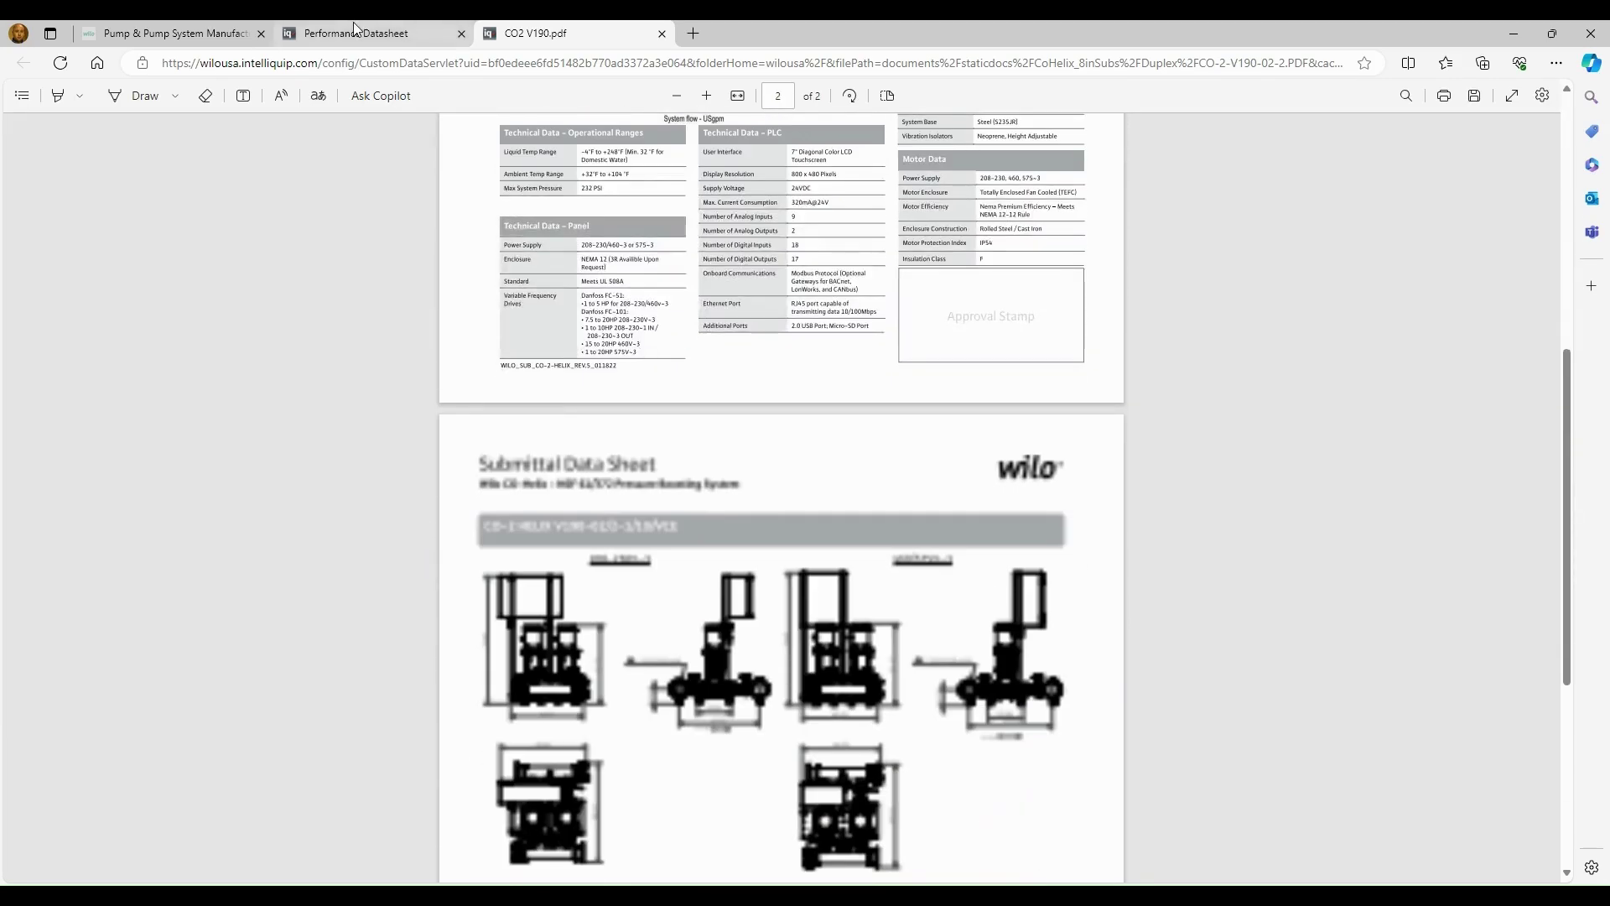
click(407, 27)
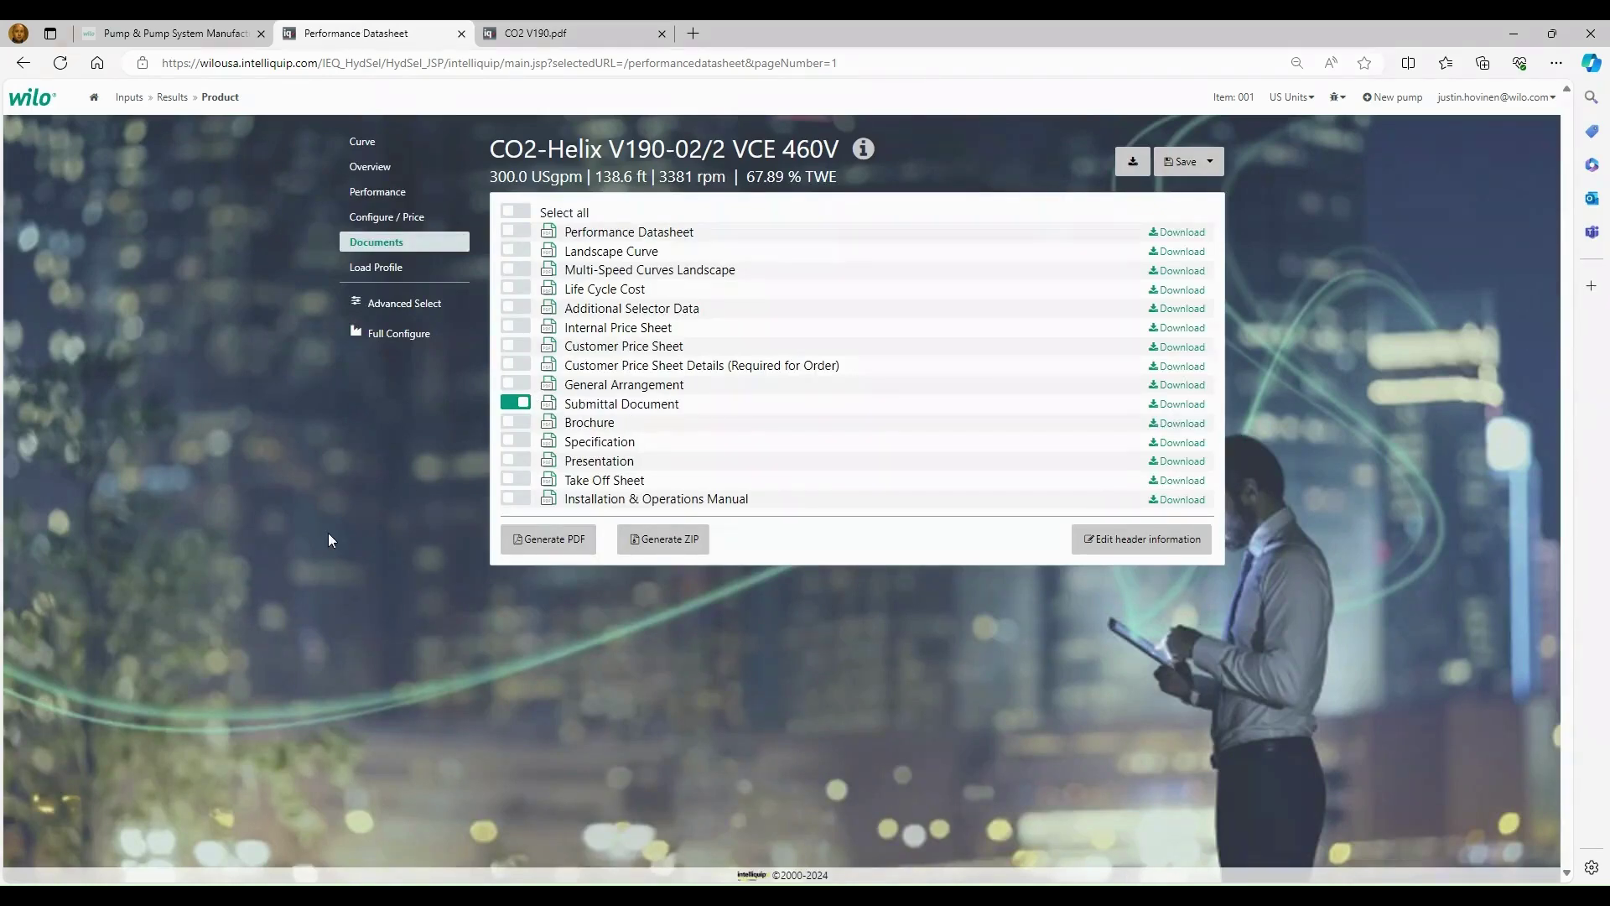
Step: Switch the document selection from Submittal Document to Specification, briefly trying Brochure
click(539, 405)
click(539, 426)
click(508, 427)
click(521, 443)
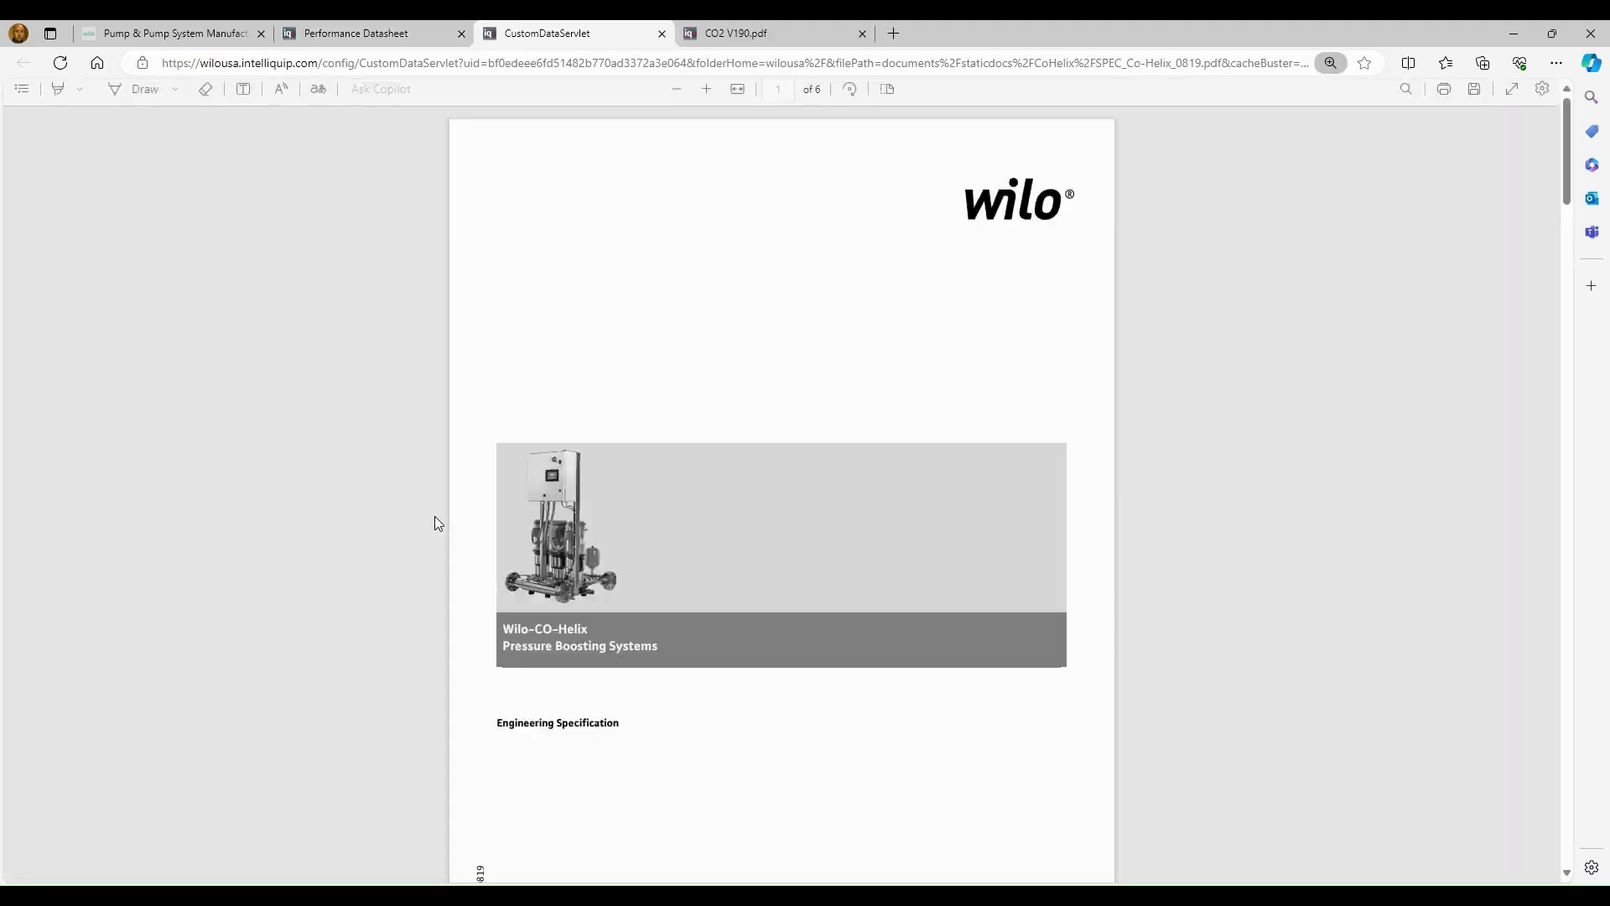
Step: Scroll through the Specification PDF to its end and close the PDF tabs
scroll(713, 530, down, 2)
scroll(715, 537, down, 20)
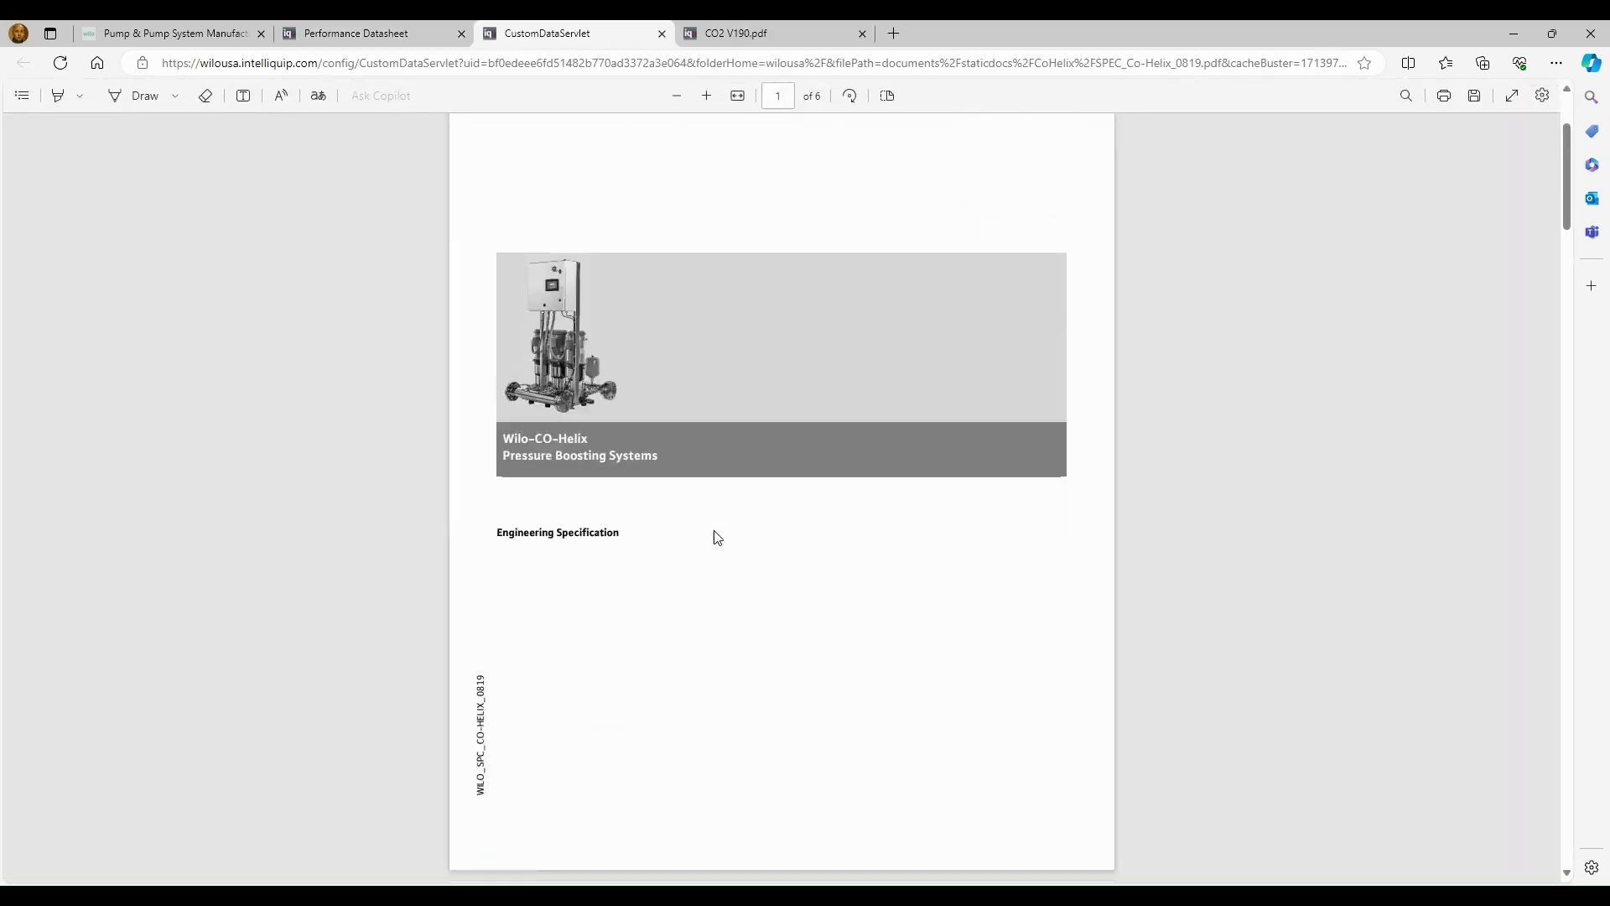
scroll(715, 537, down, 10)
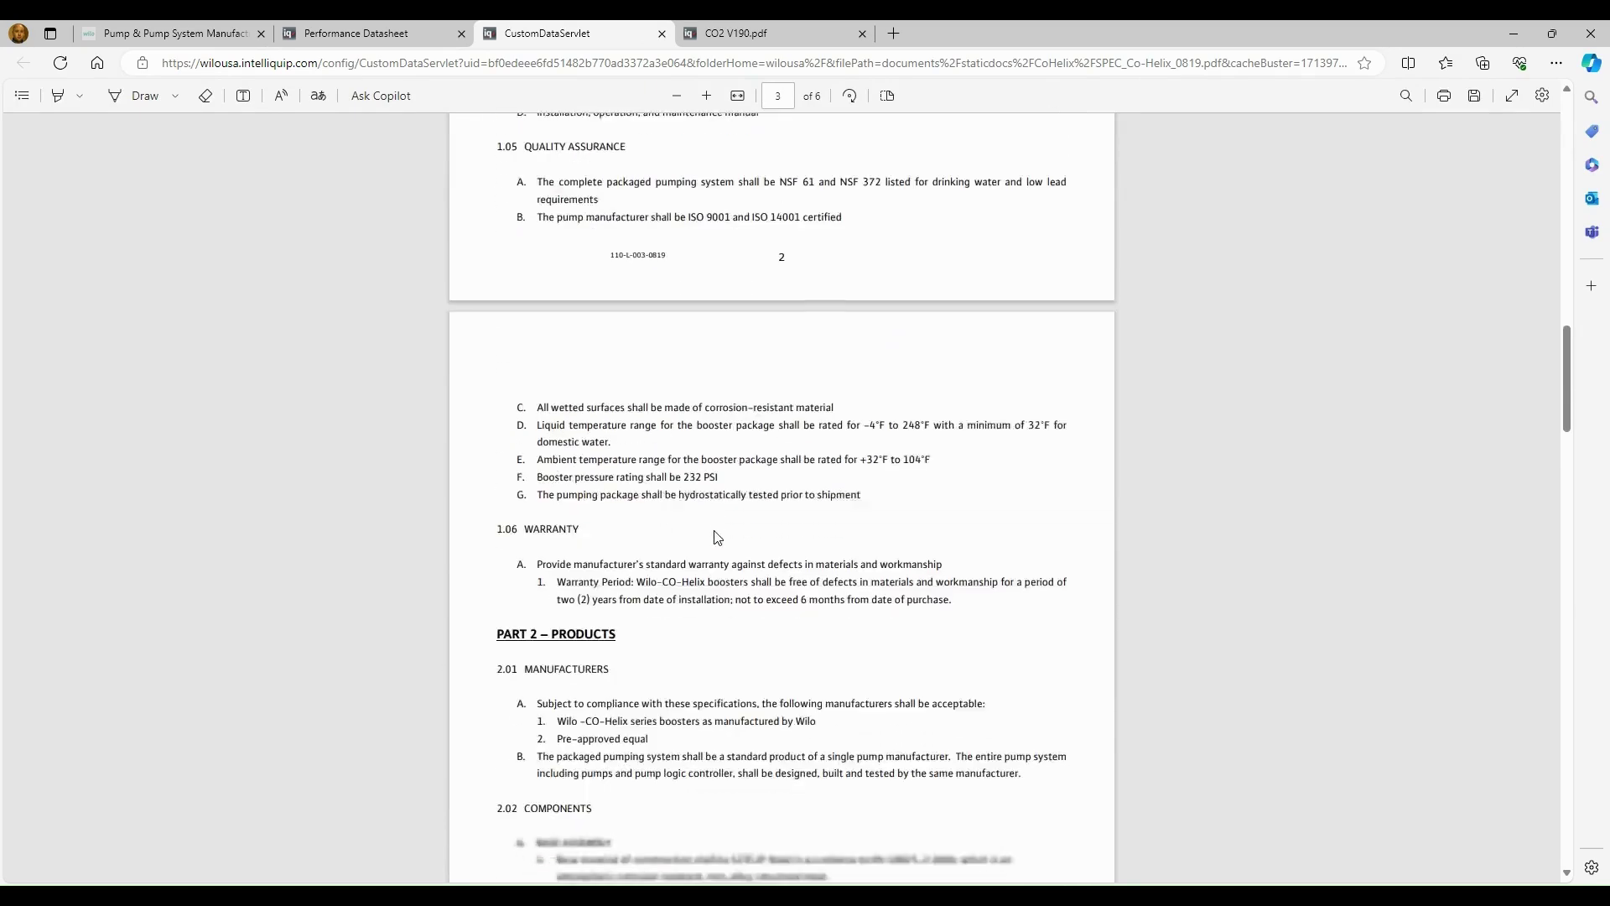
scroll(714, 537, down, 7)
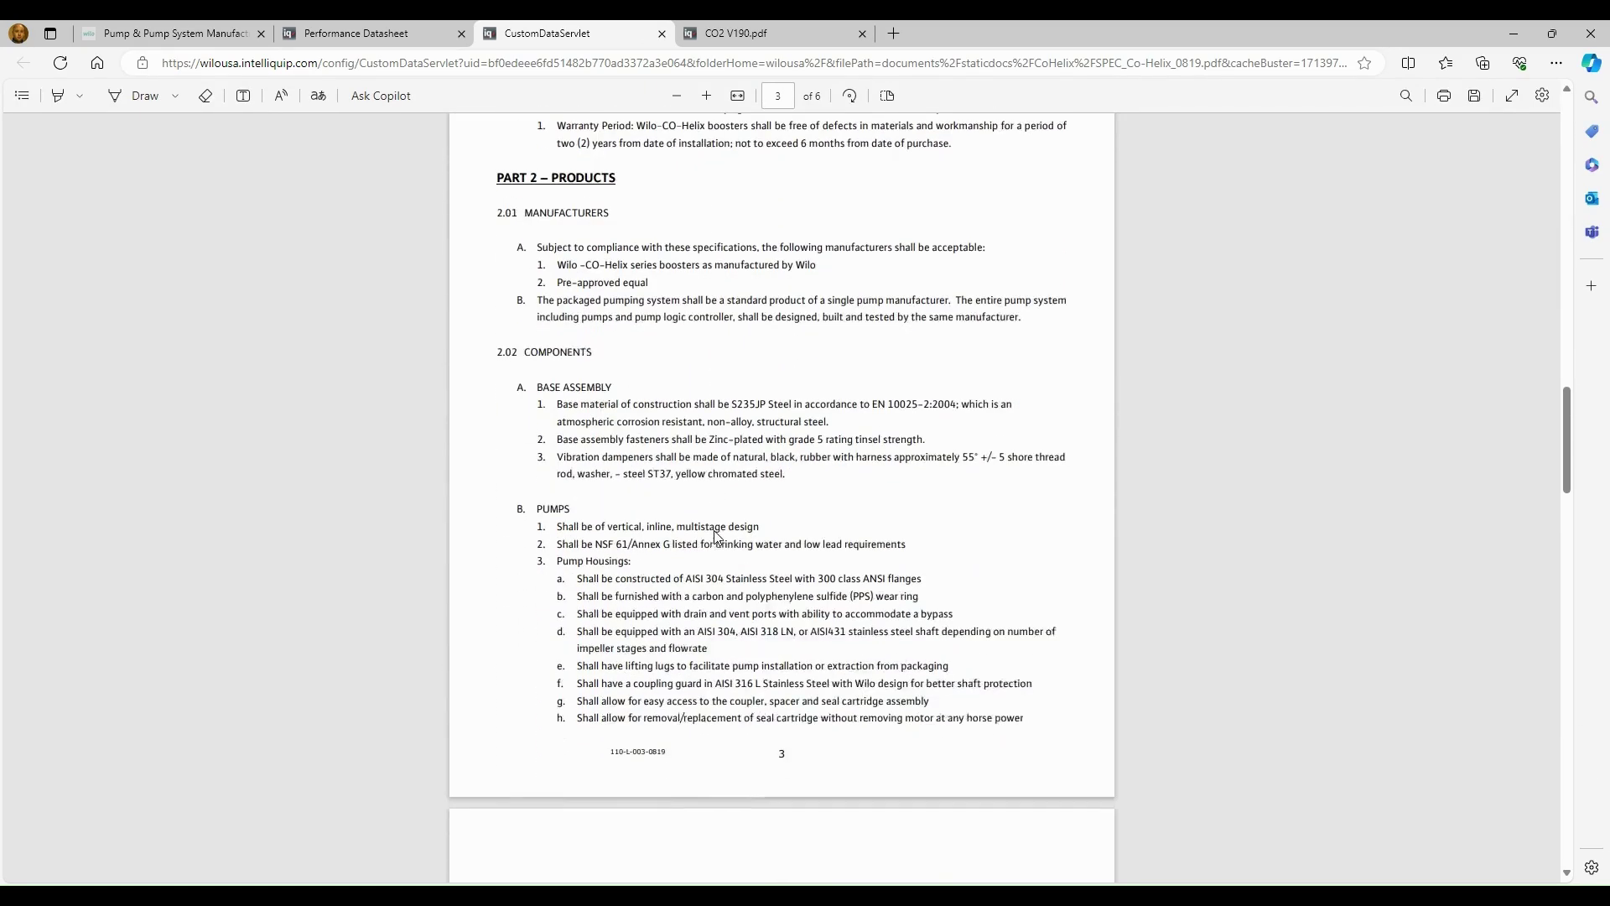
scroll(717, 537, down, 5)
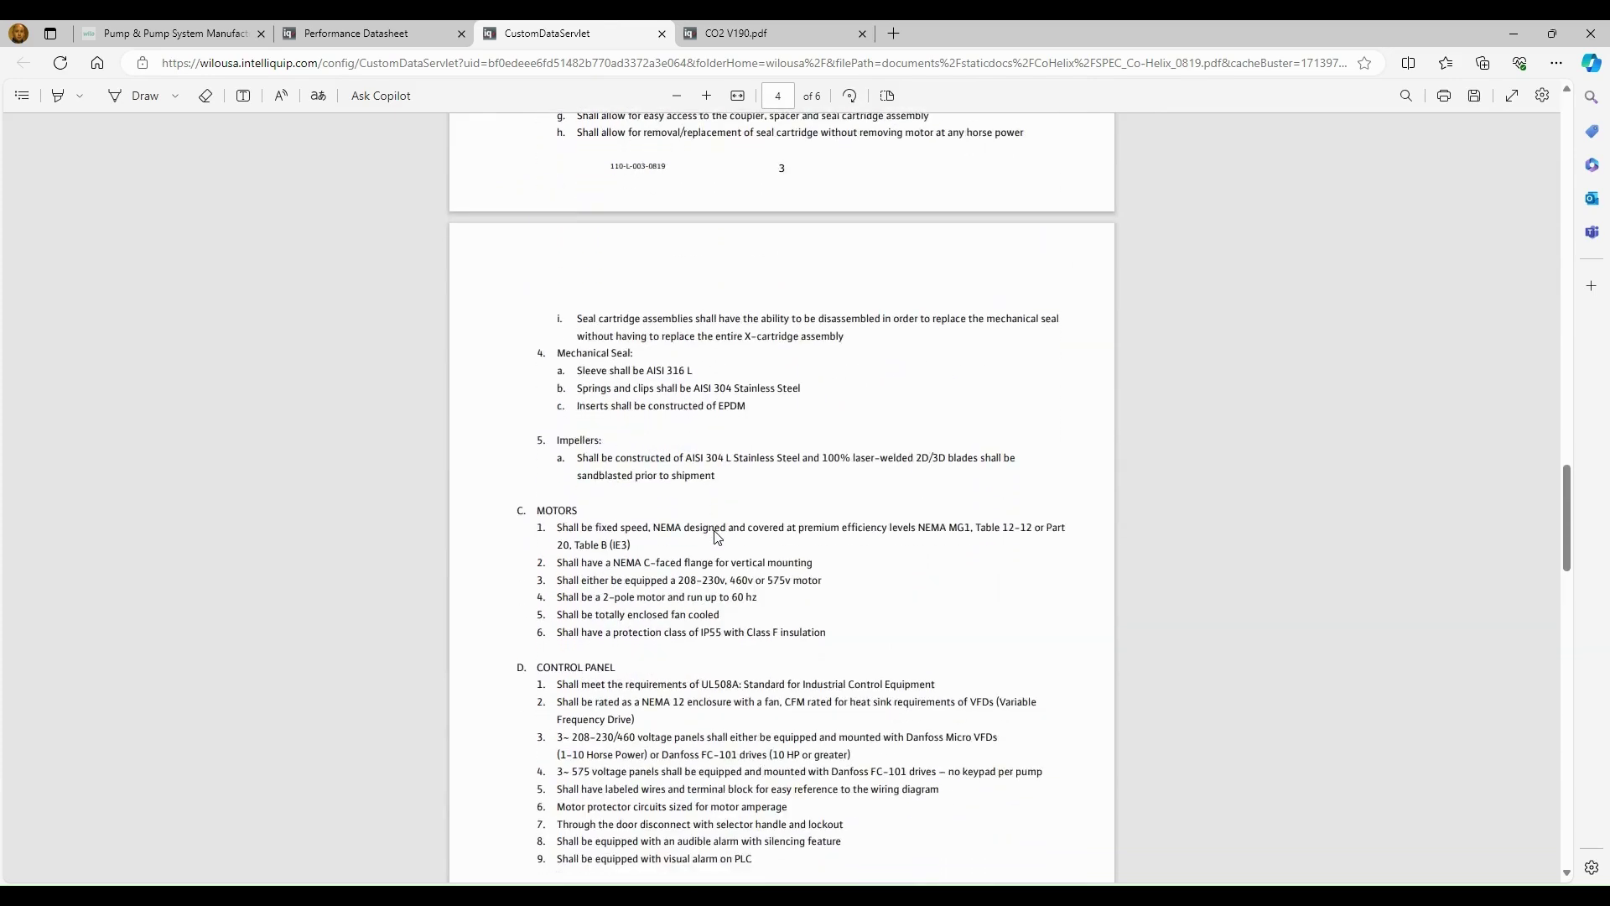
scroll(716, 537, down, 6)
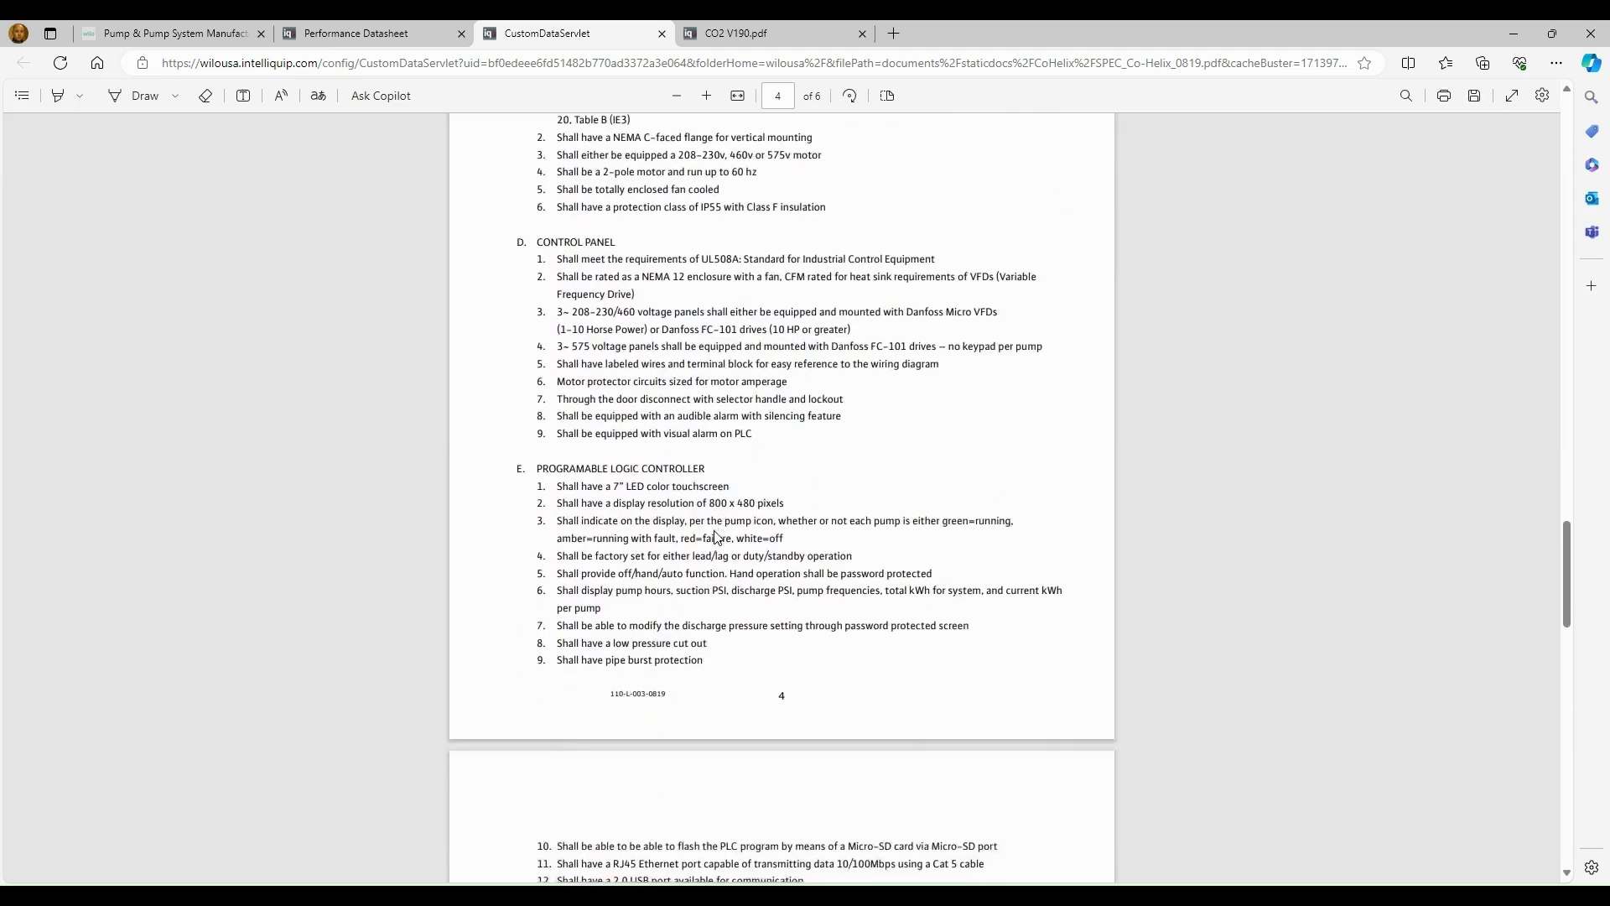
scroll(714, 537, down, 12)
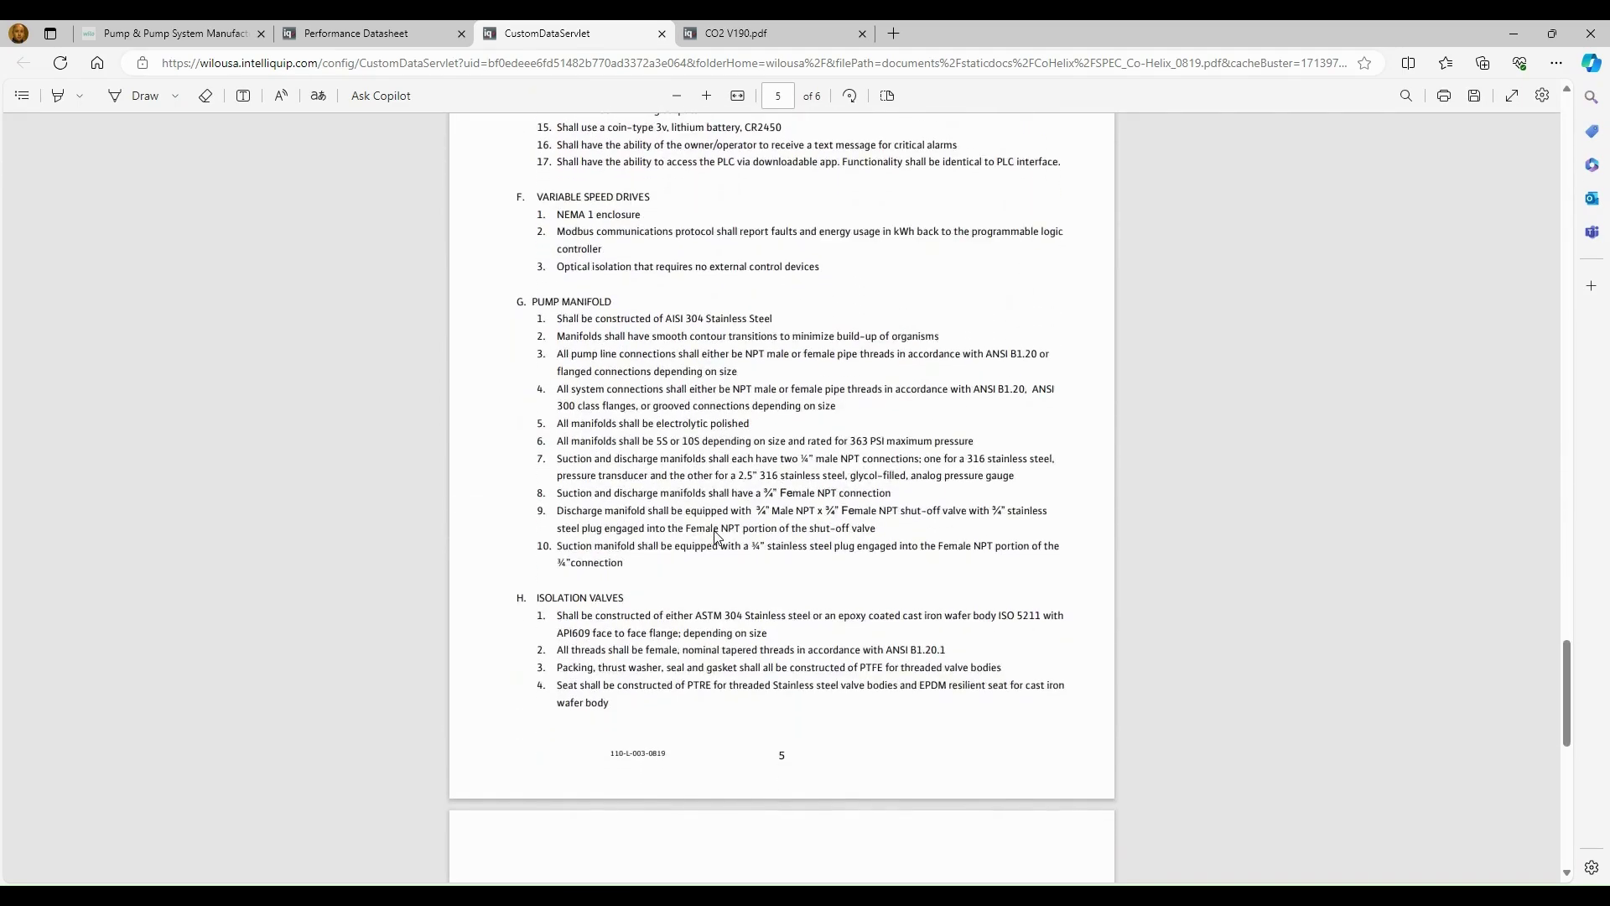
scroll(714, 536, down, 2)
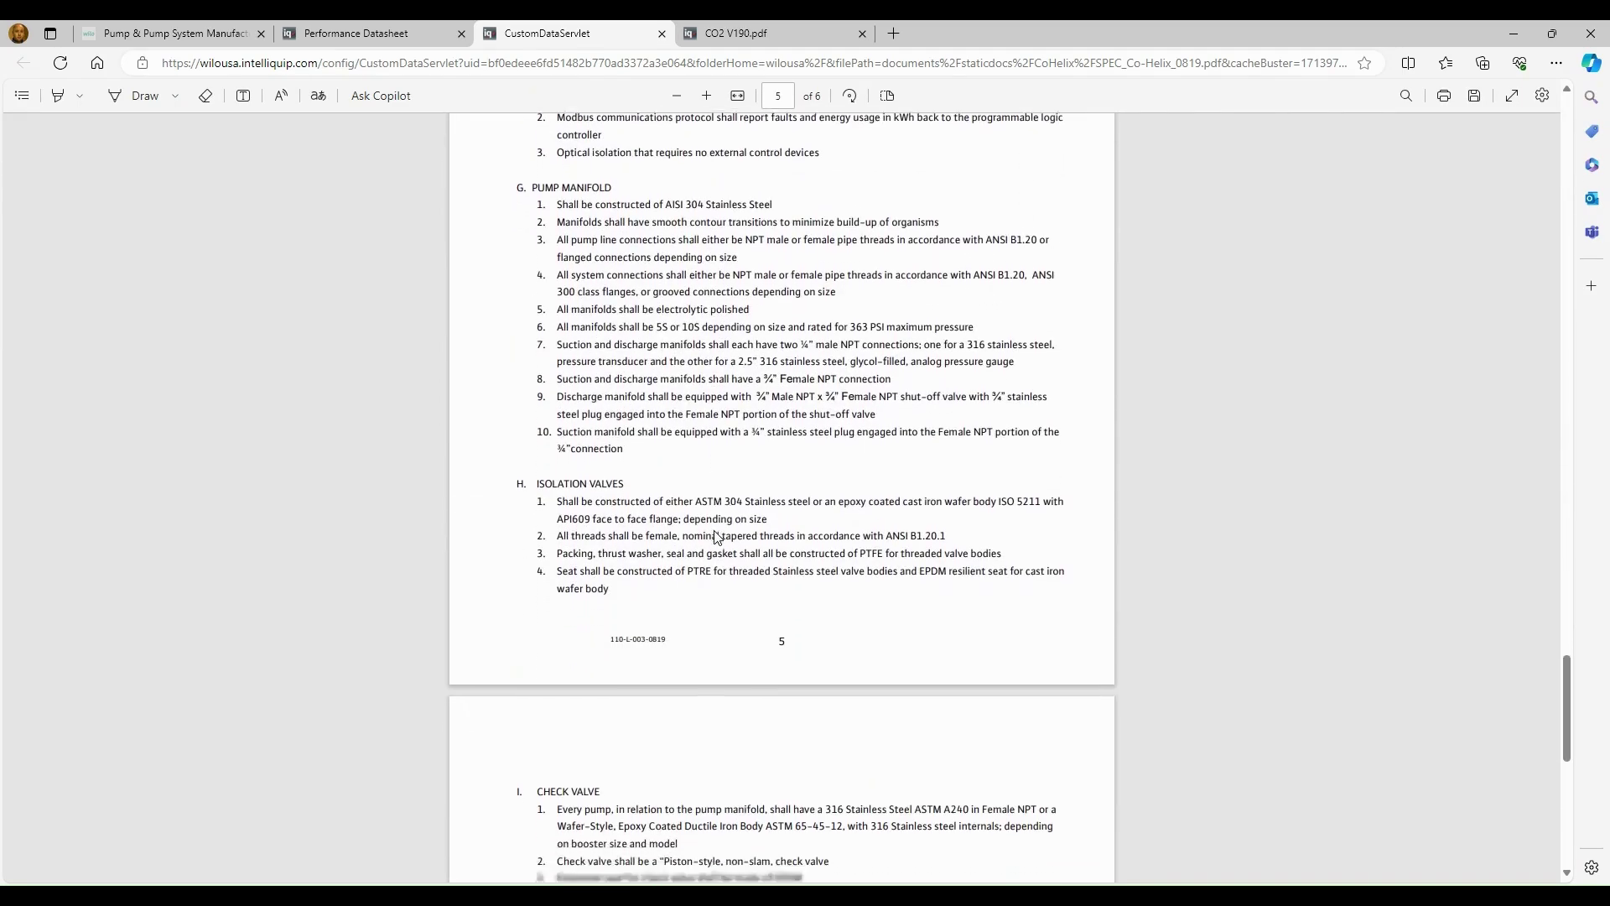
scroll(714, 537, down, 7)
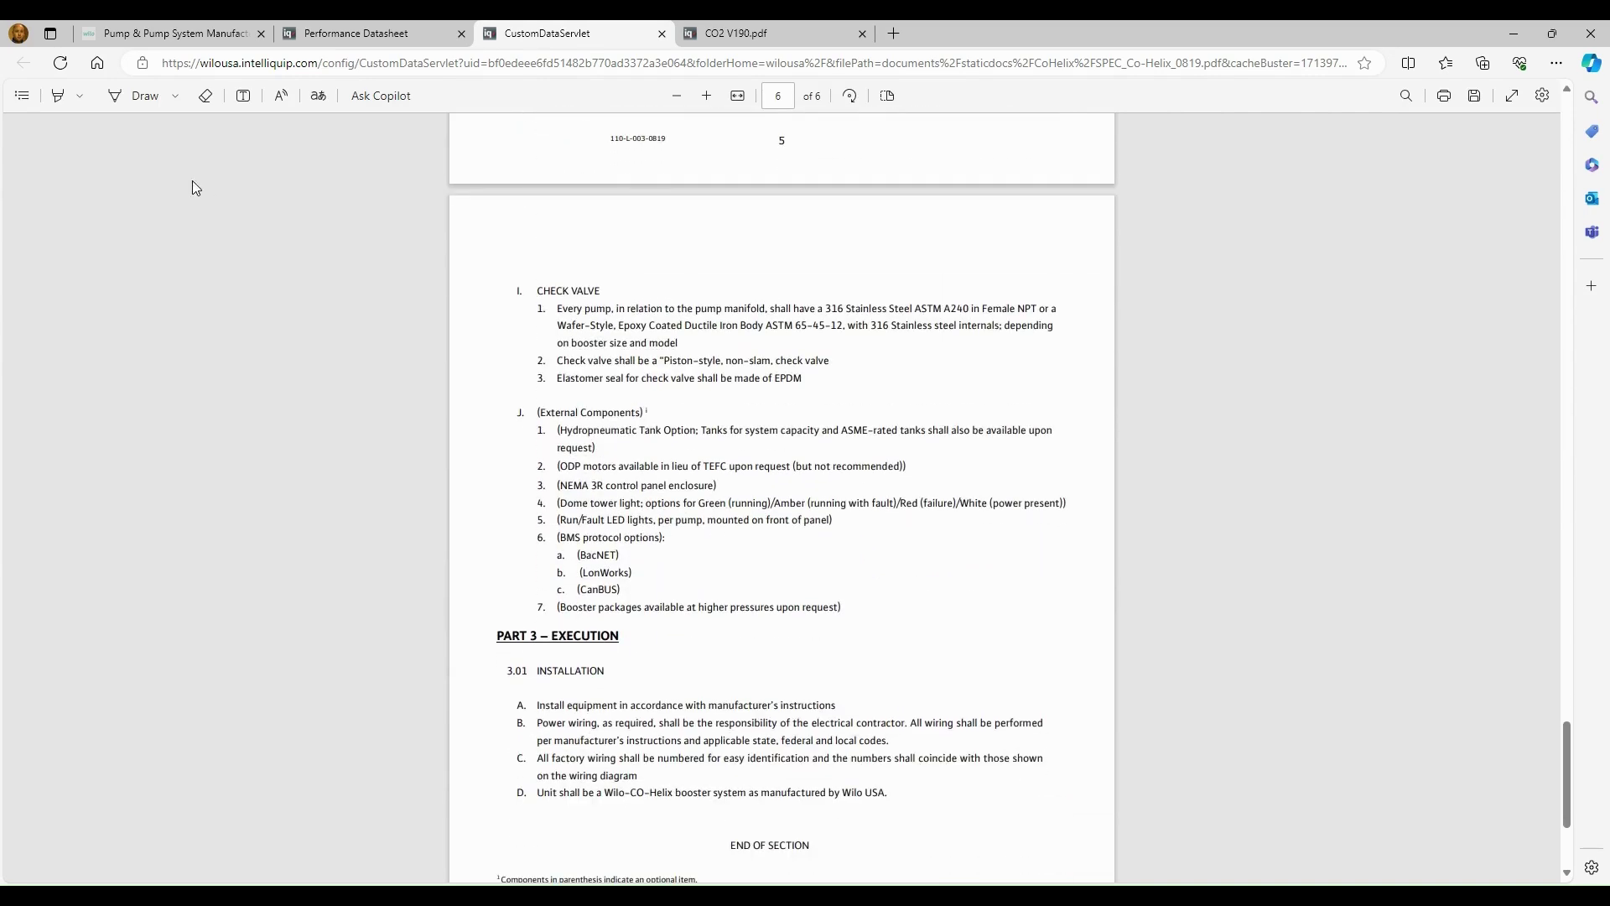
key(ctrl+w)
key(ctrl+w)
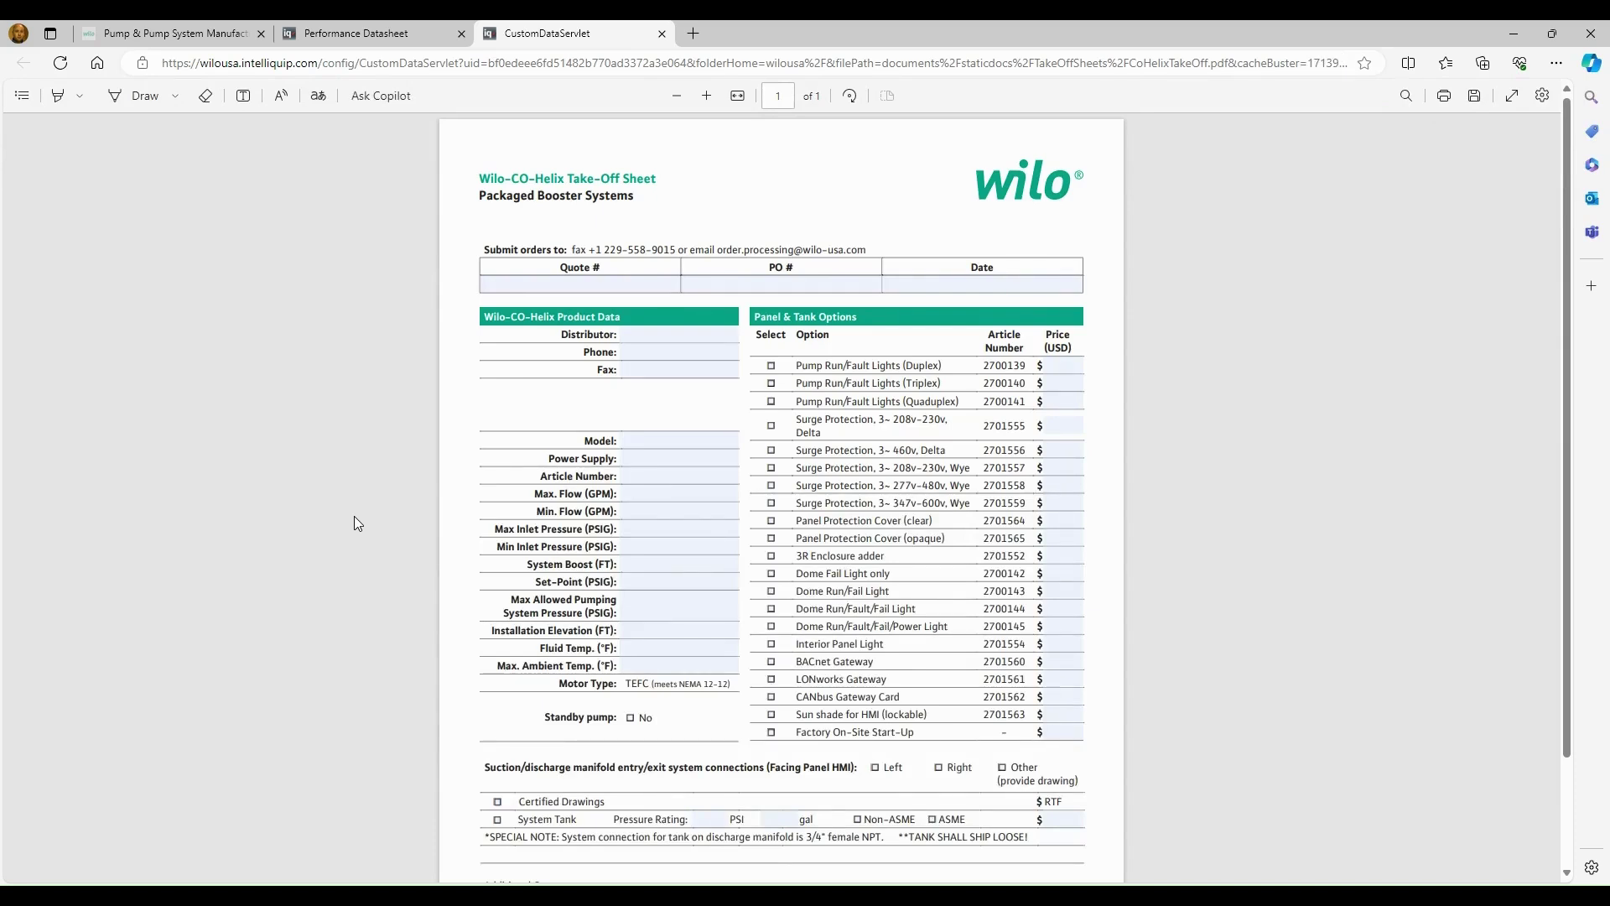
Step: Click into the Take-Off Sheet's Model and Power Supply fields, then return to the document list
click(625, 442)
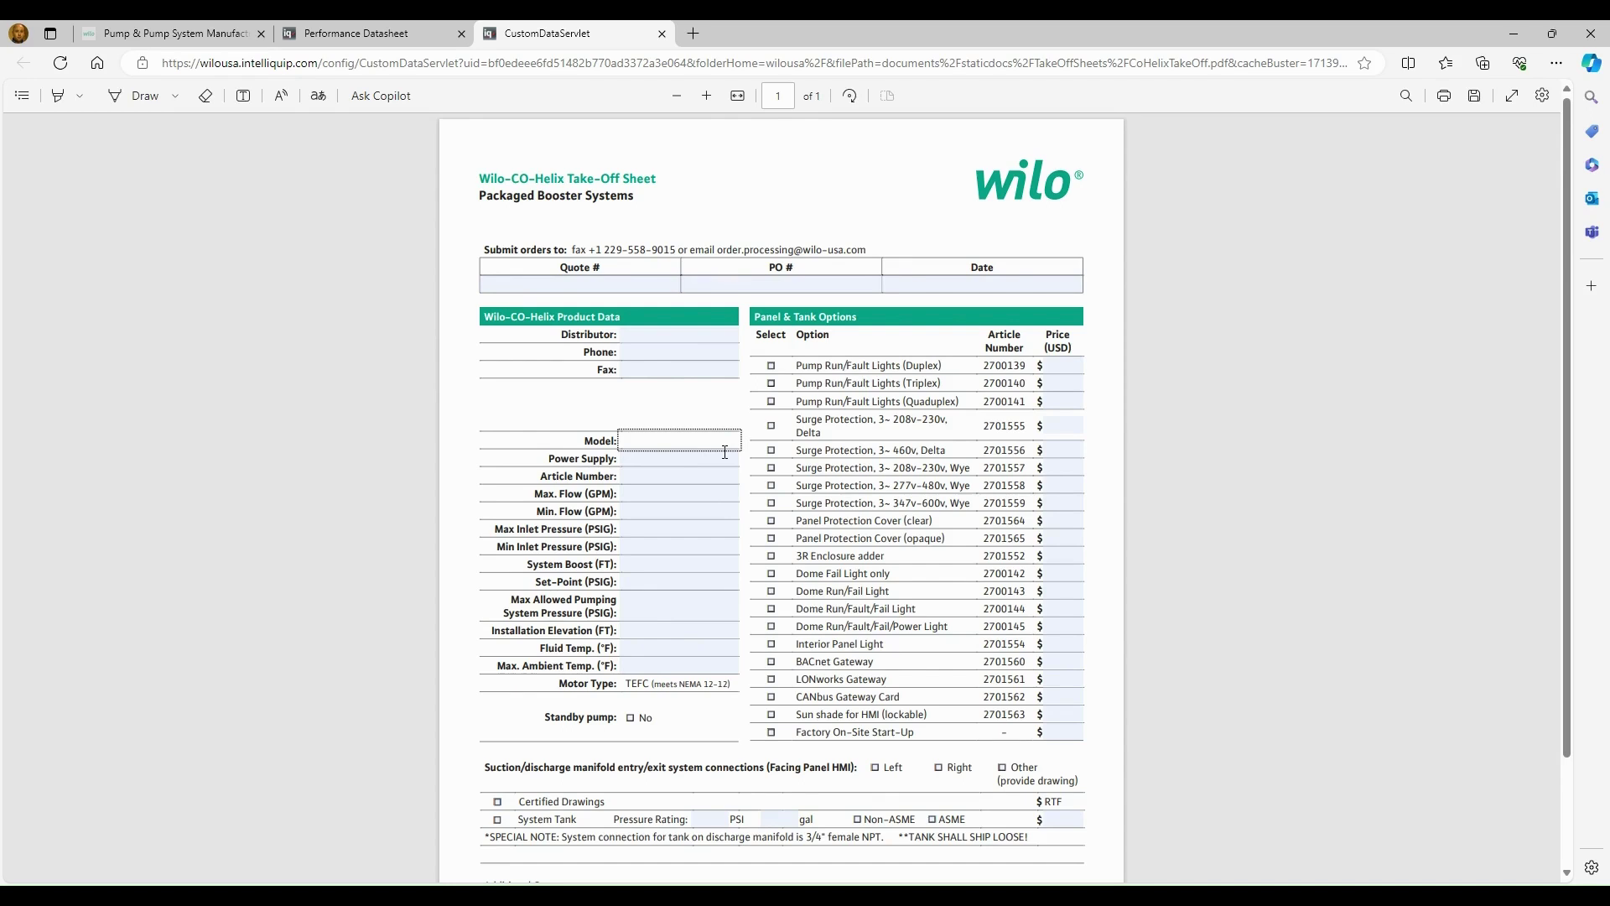
click(640, 456)
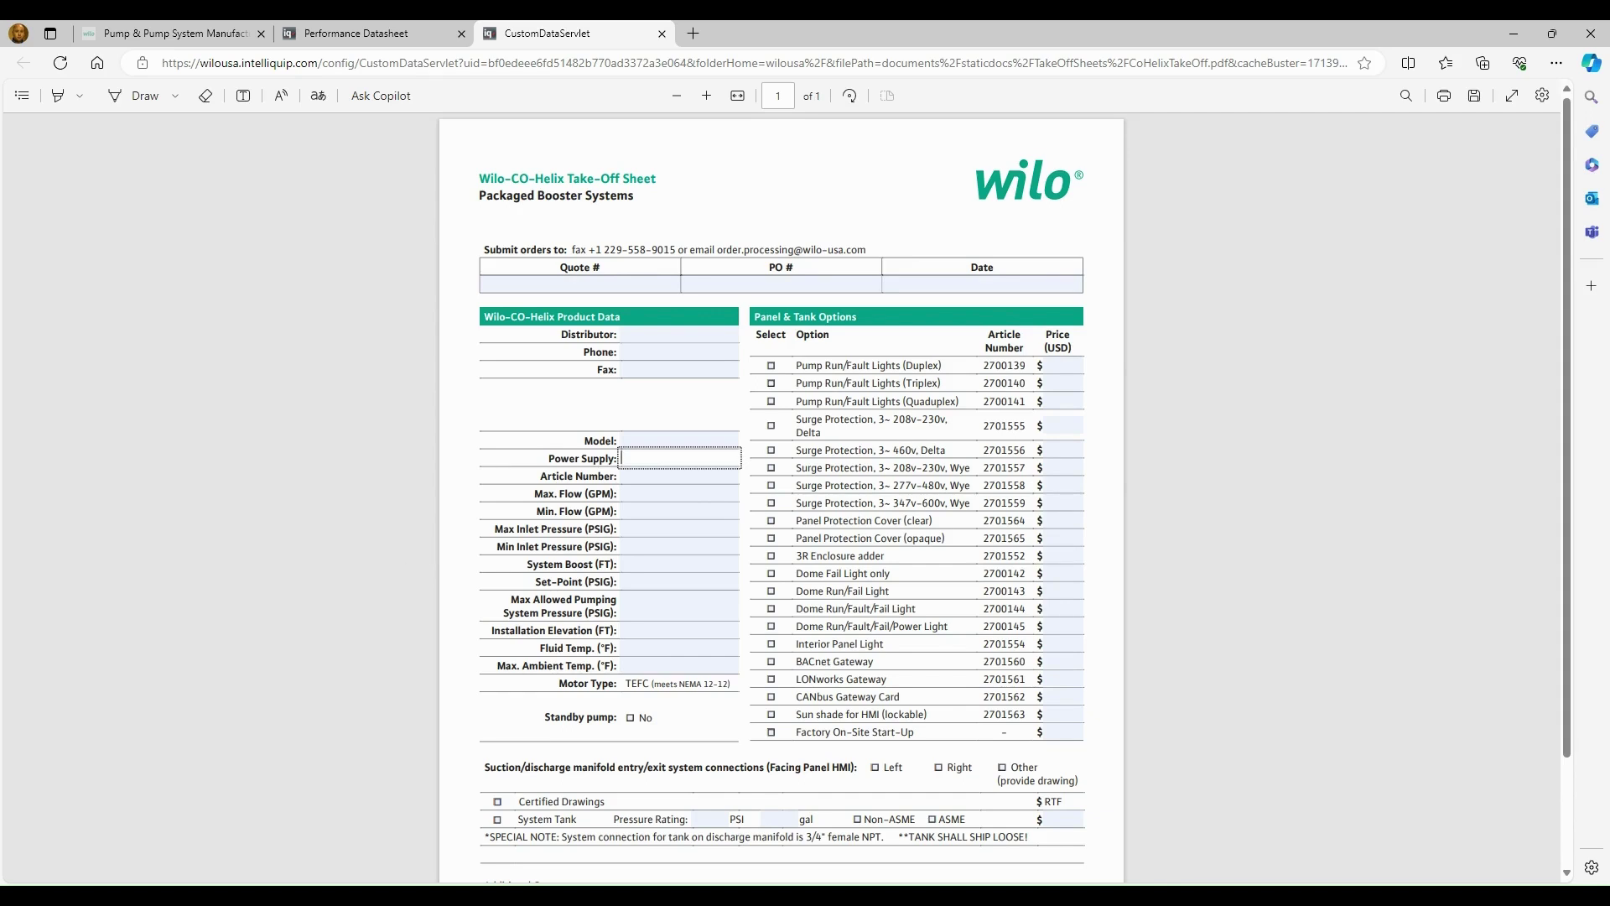
key(ctrl+shift+Tab)
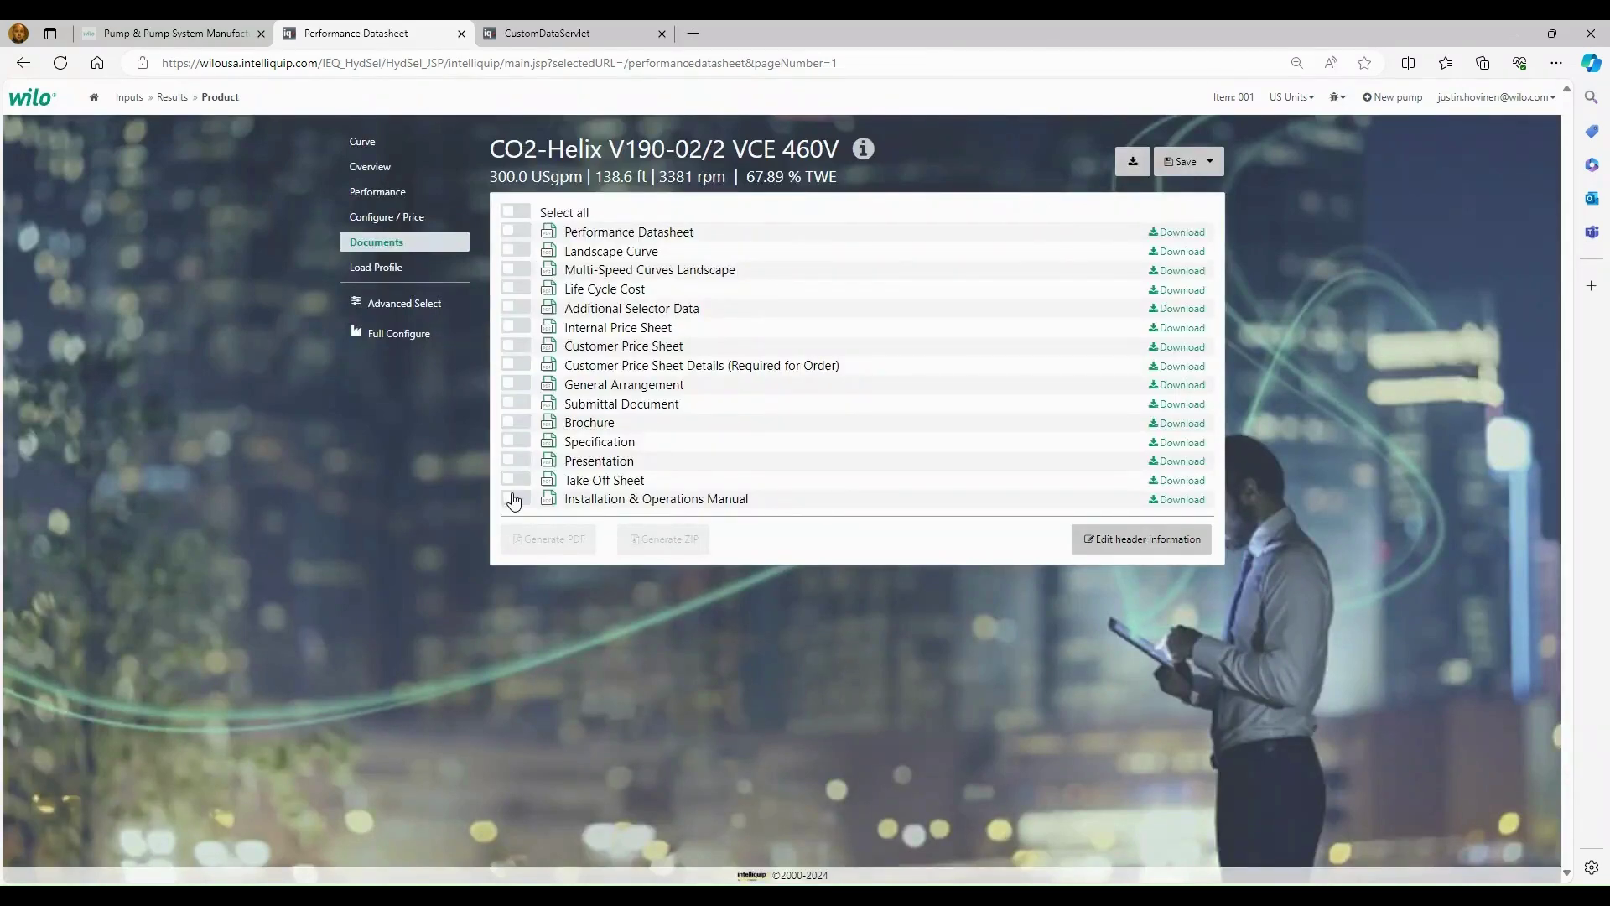
Step: Include the Installation & Operations Manual and open its PDF
click(514, 499)
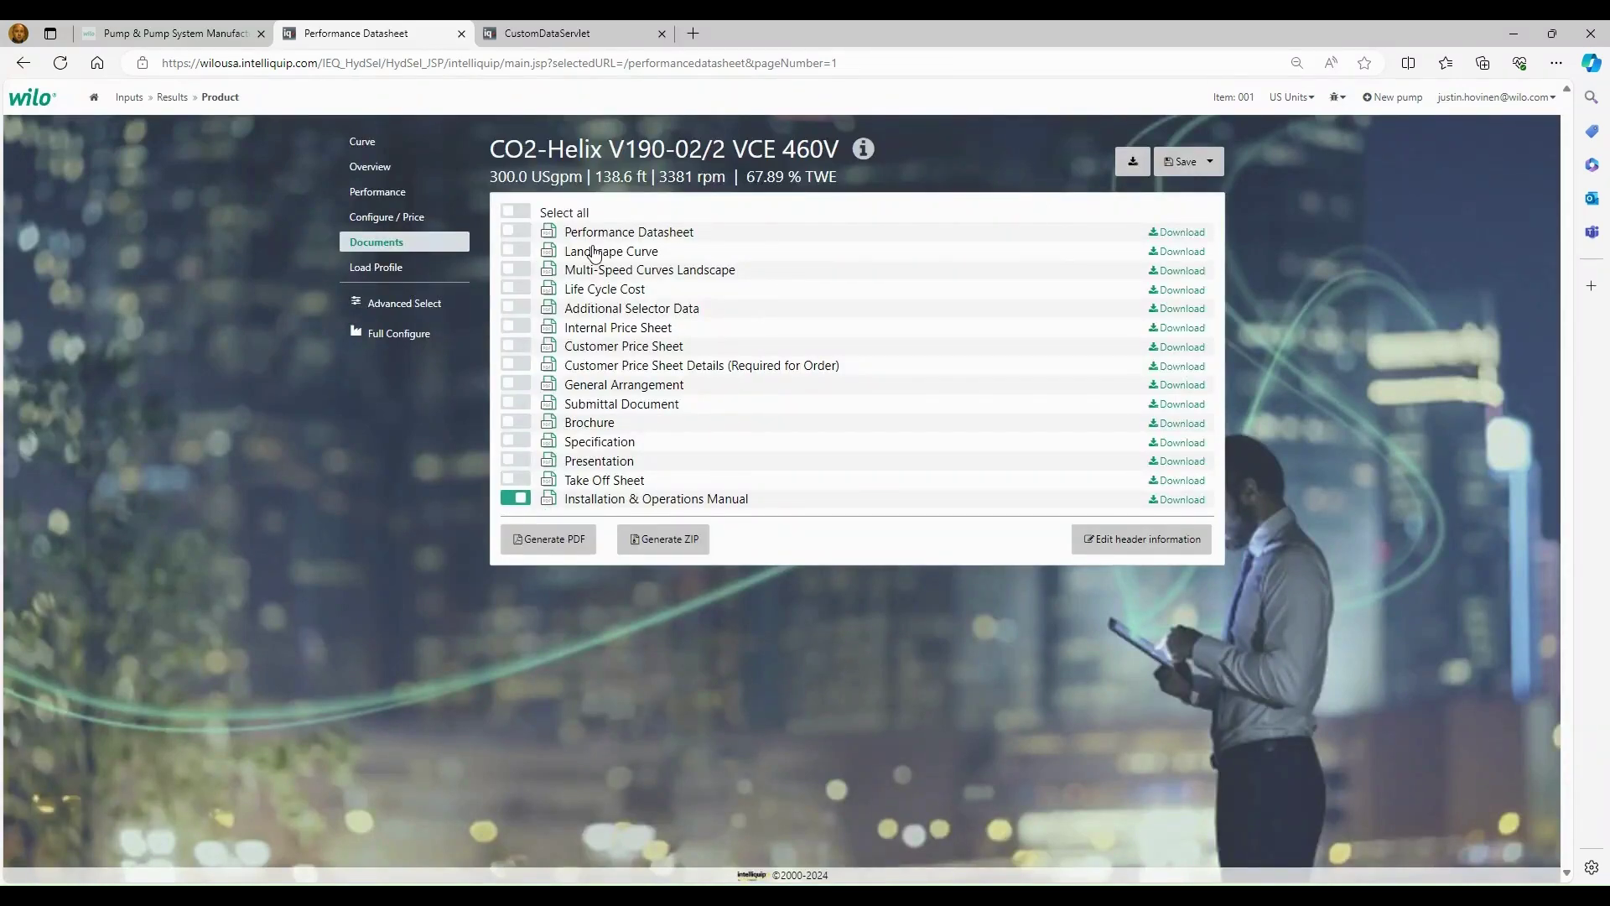
click(560, 37)
scroll(512, 373, down, 5)
scroll(512, 373, down, 10)
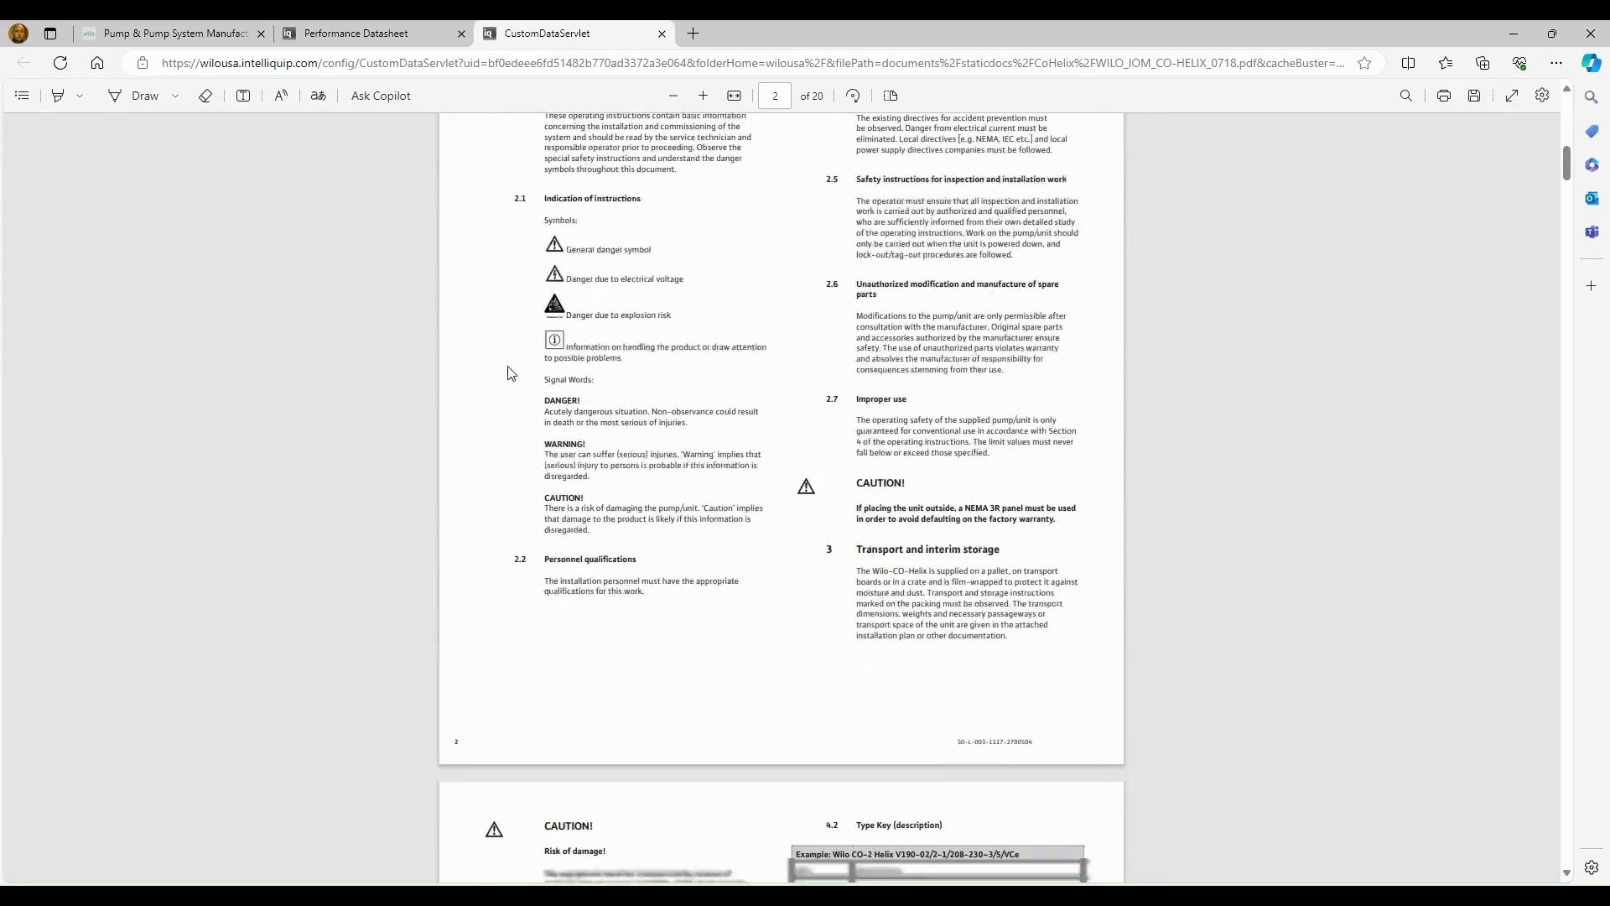
scroll(512, 373, down, 15)
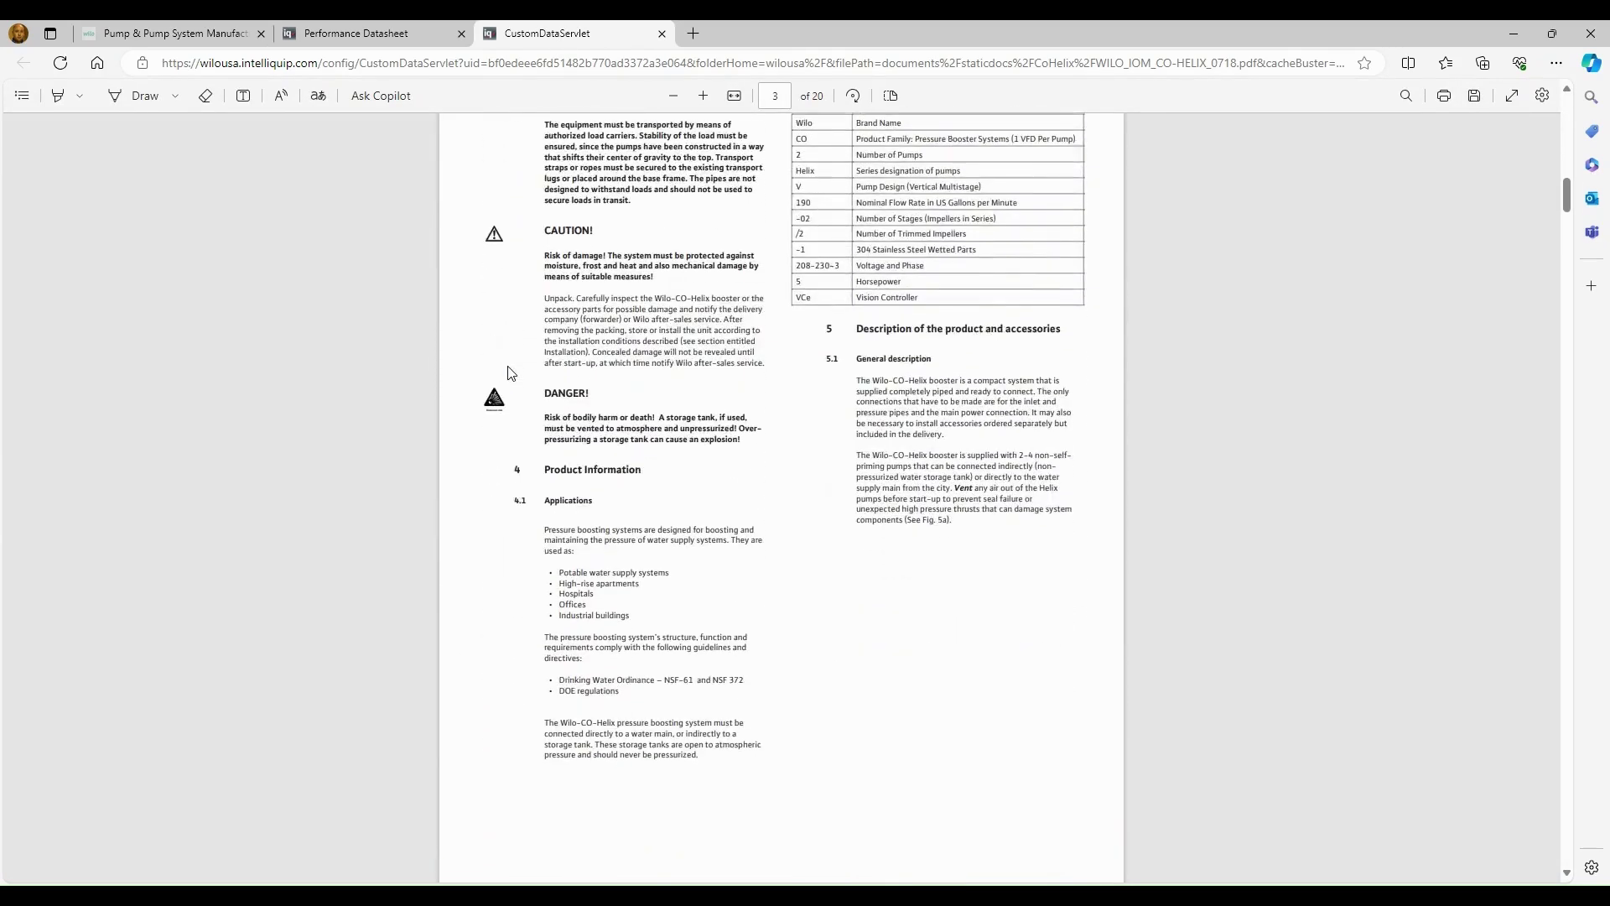
scroll(511, 373, down, 12)
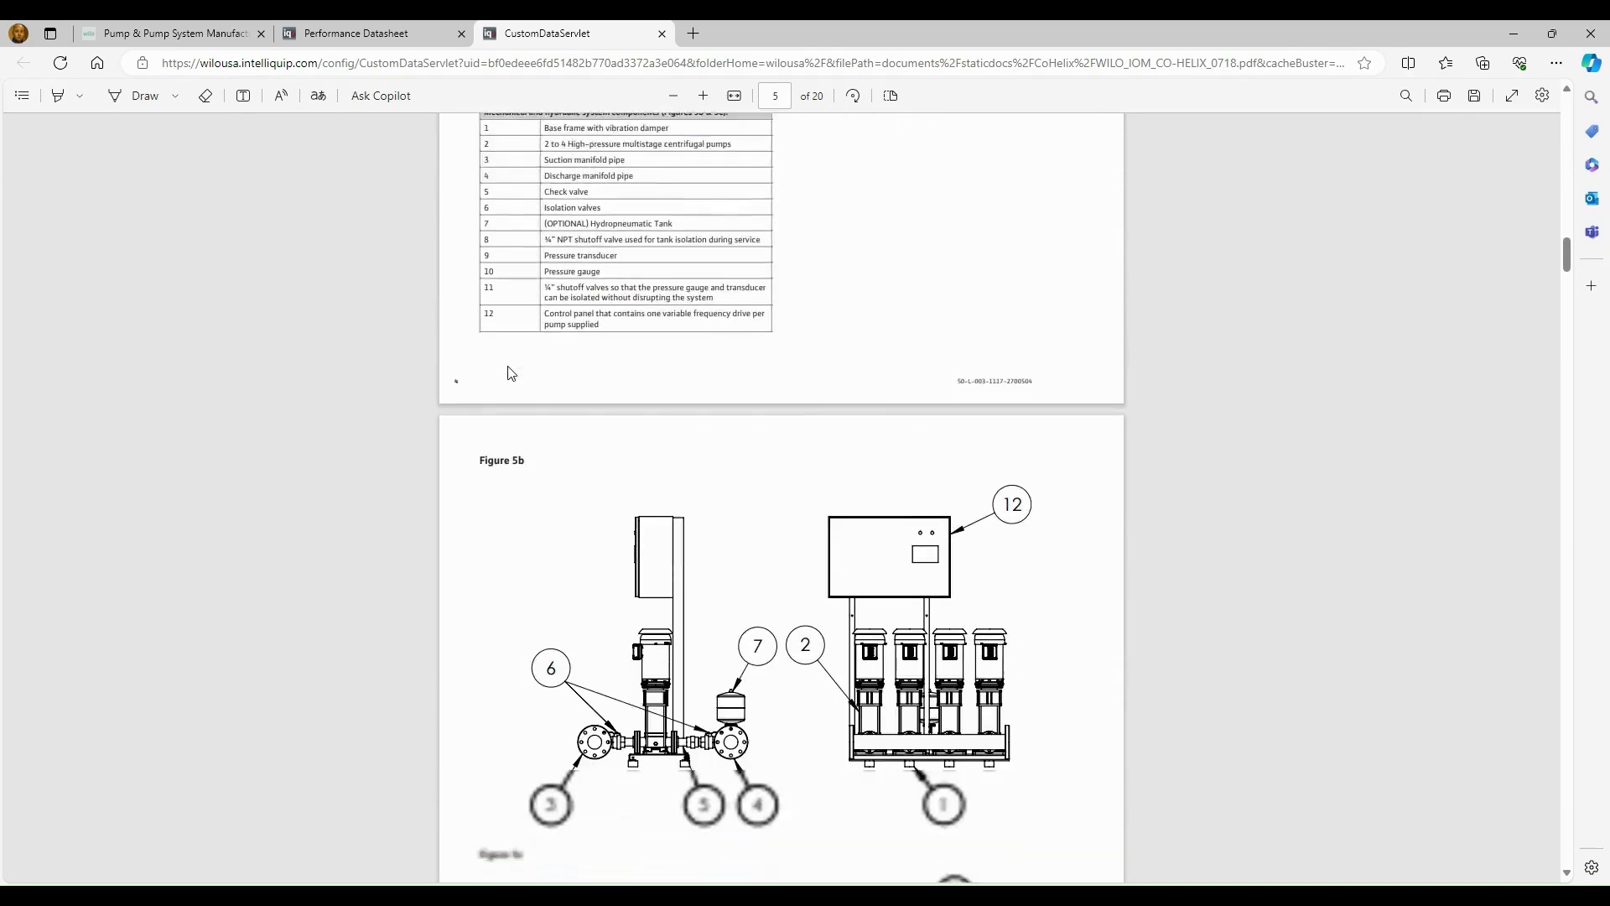
scroll(512, 374, down, 10)
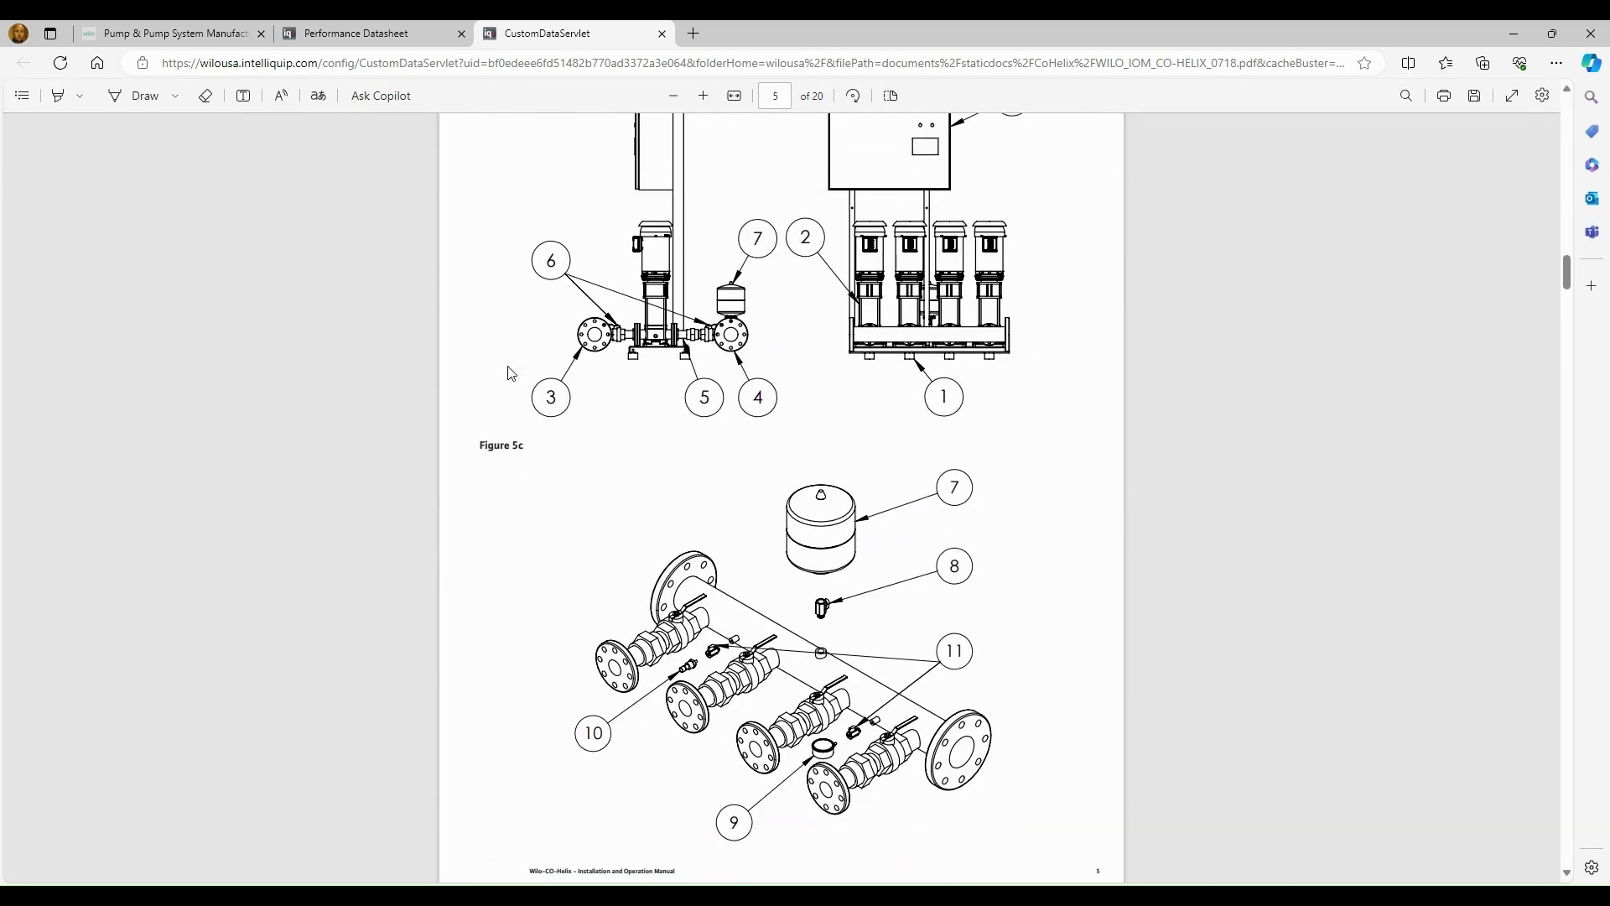
scroll(509, 372, down, 2)
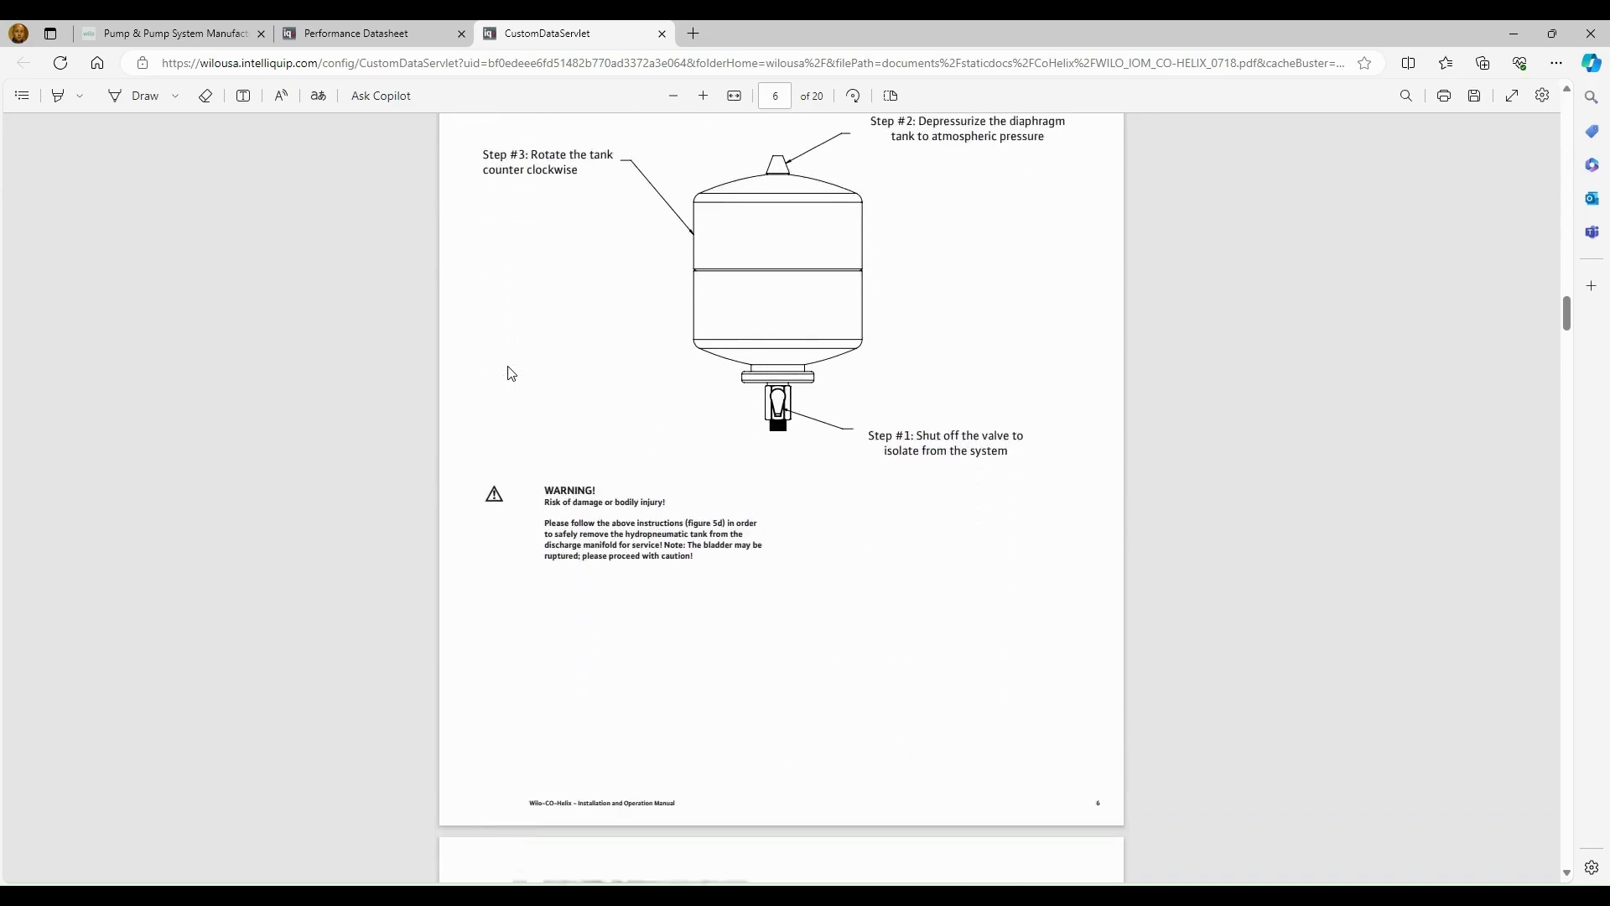
Step: Scroll the manual down to the page 17 fault-cause-remedy troubleshooting table
scroll(509, 373, up, 2)
scroll(509, 373, down, 5)
scroll(512, 373, down, 6)
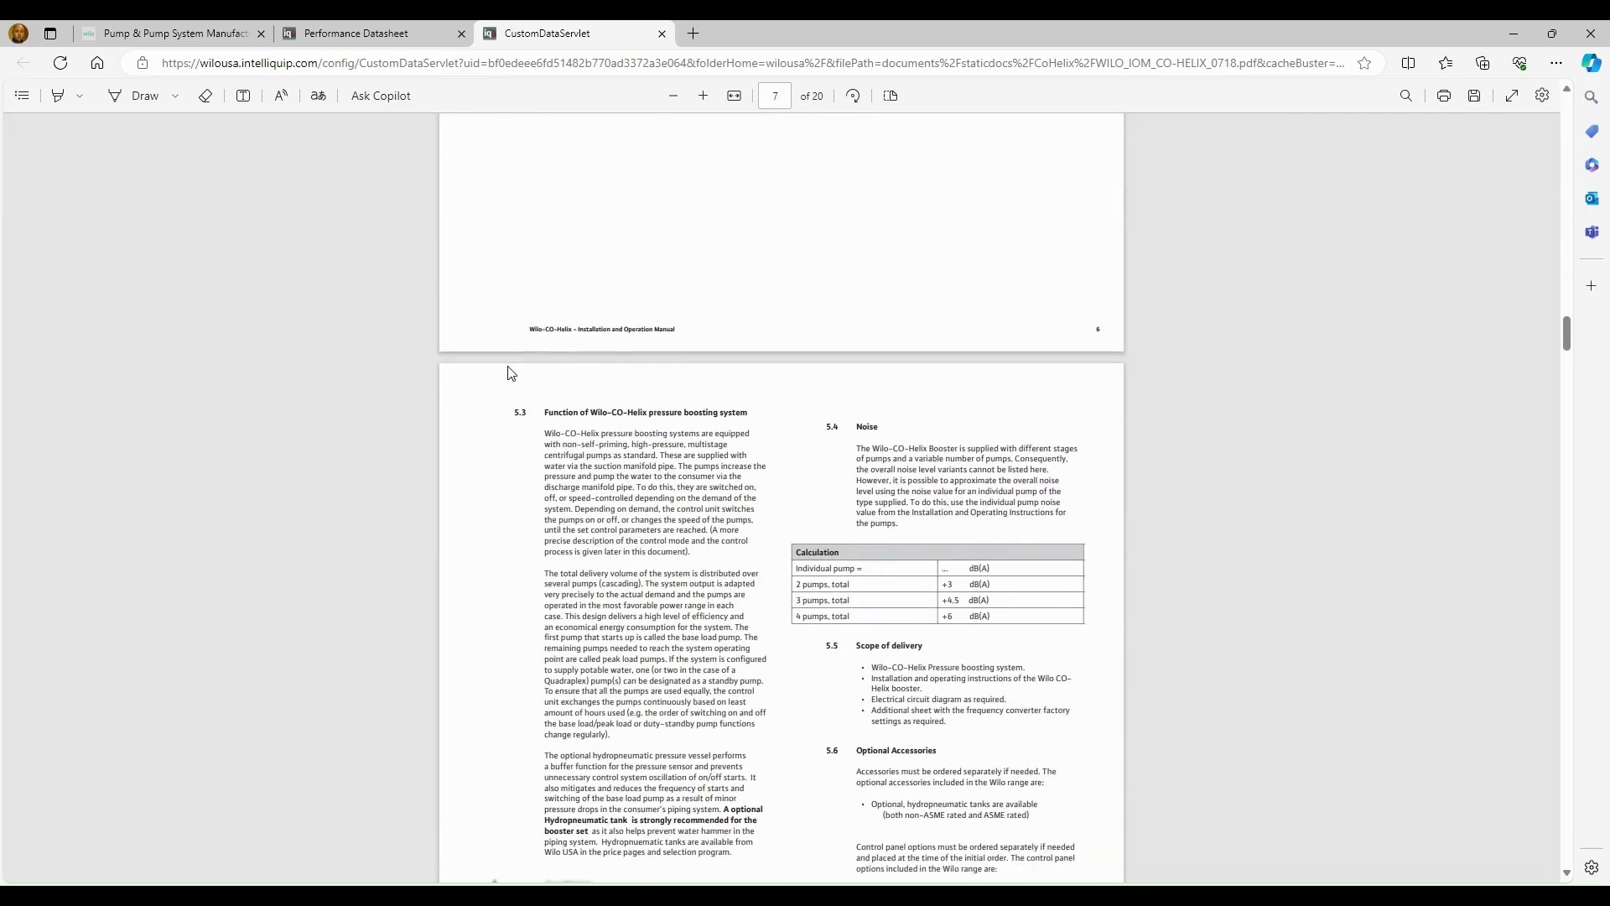
scroll(512, 373, down, 15)
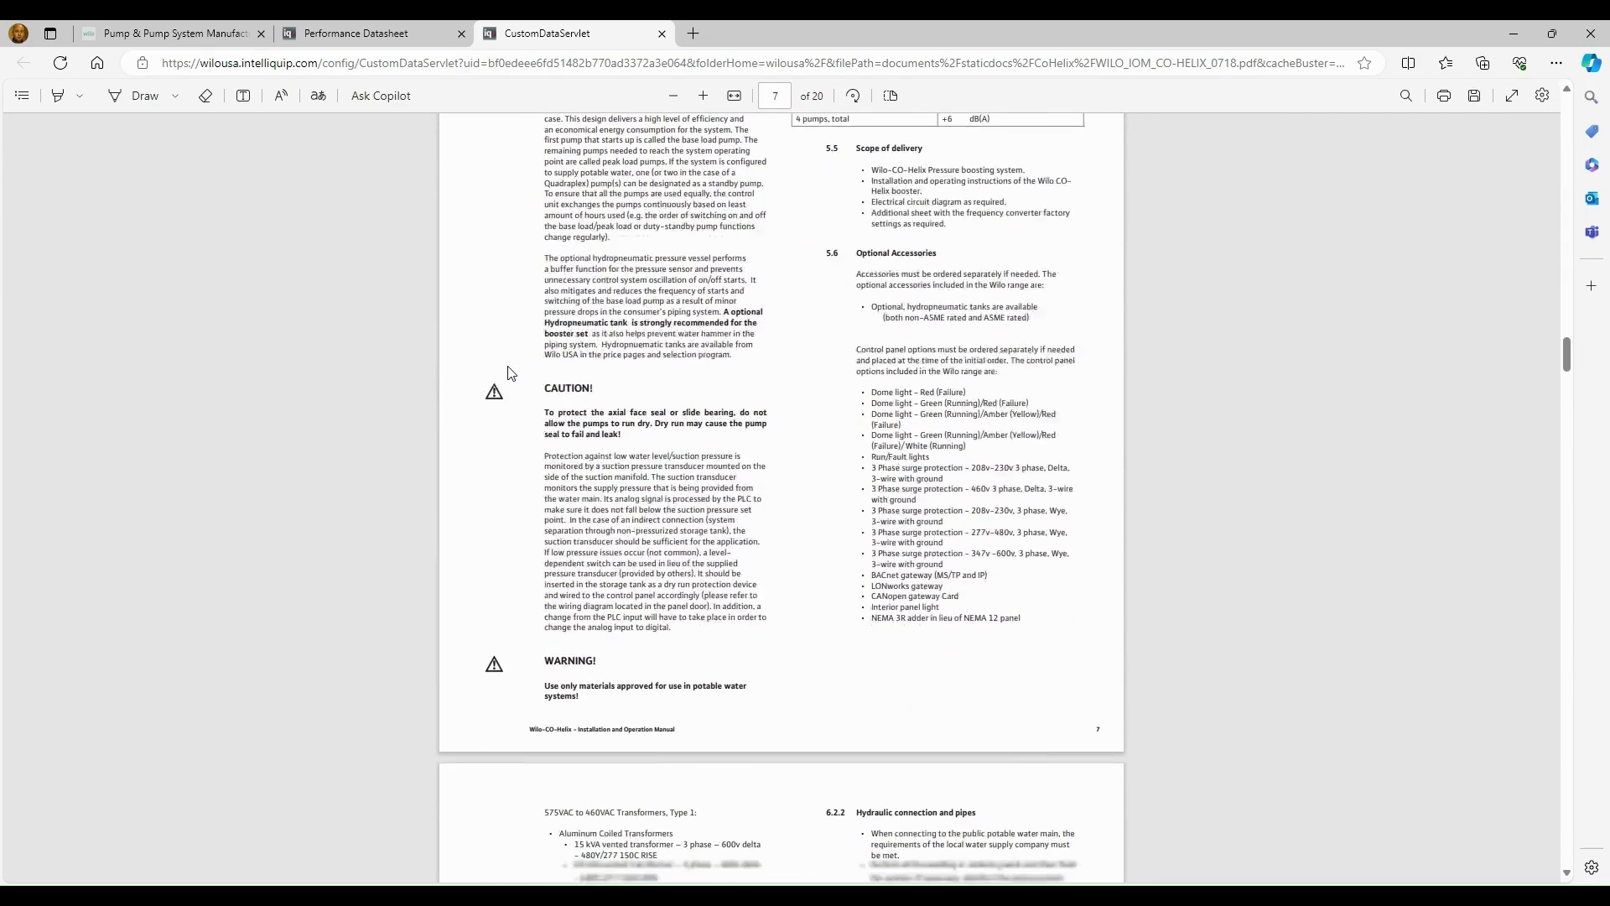
scroll(511, 373, down, 20)
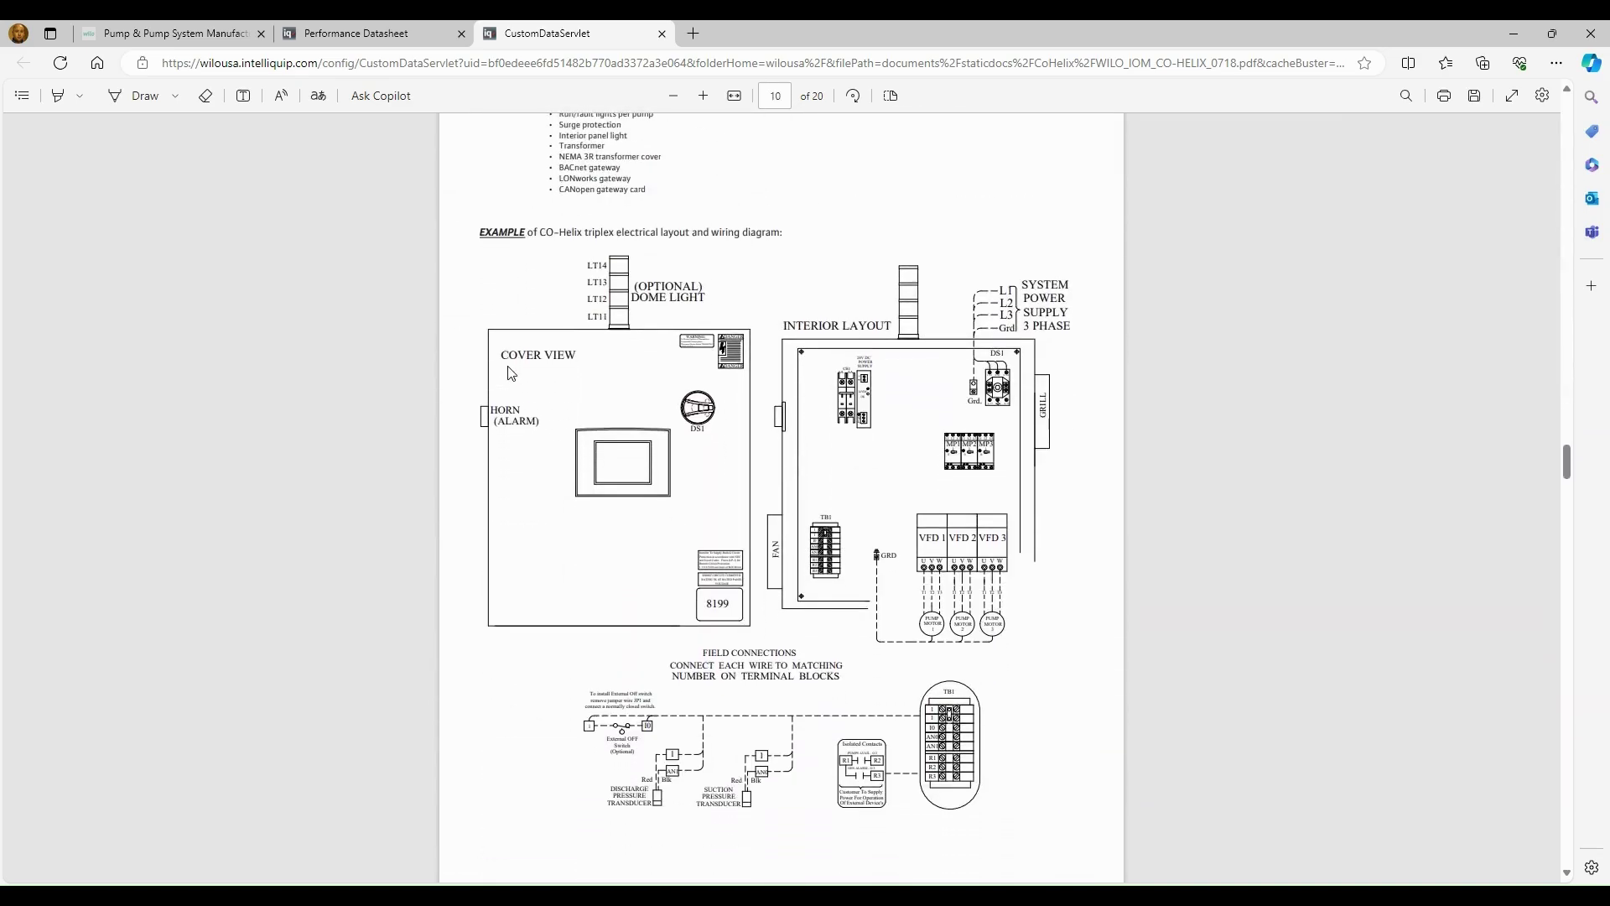
scroll(512, 373, down, 20)
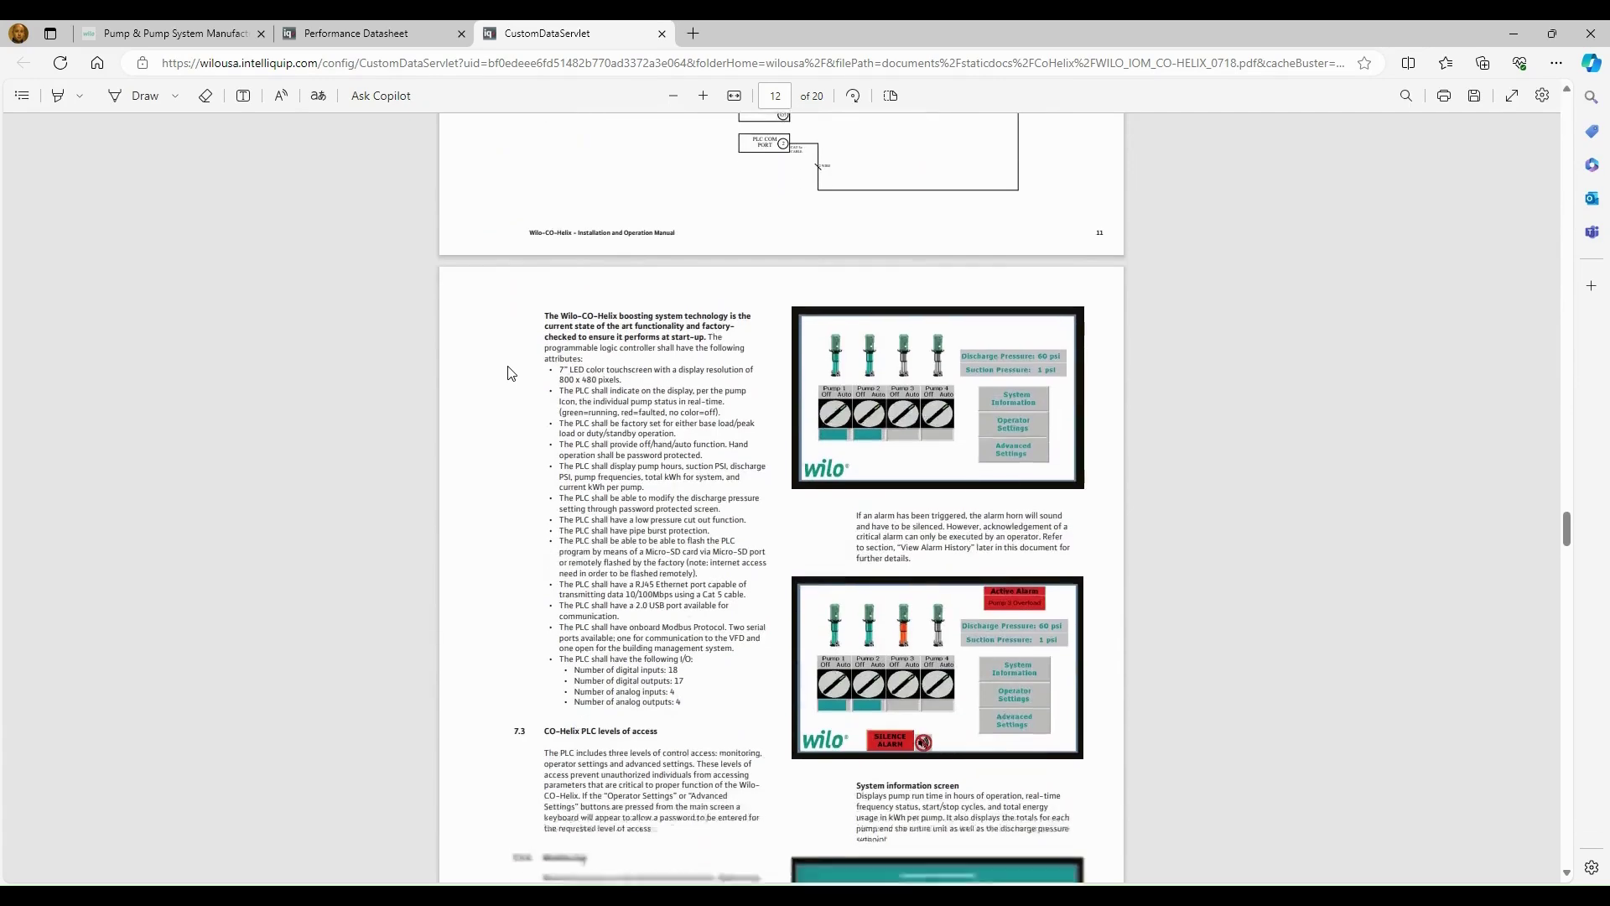
scroll(512, 373, down, 4)
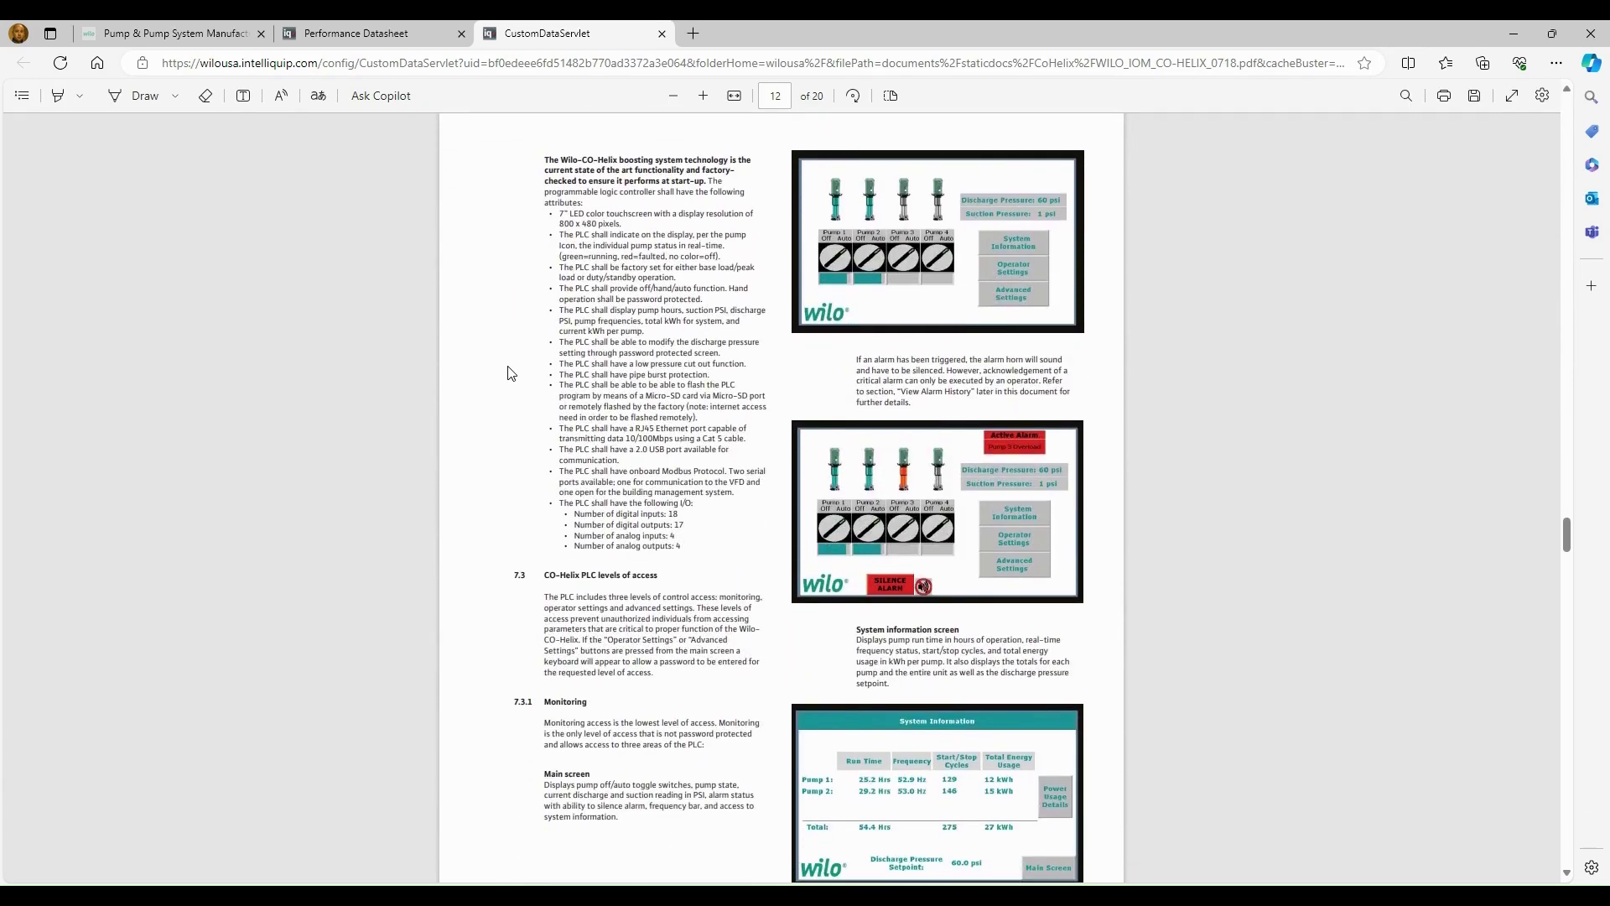
scroll(511, 373, down, 10)
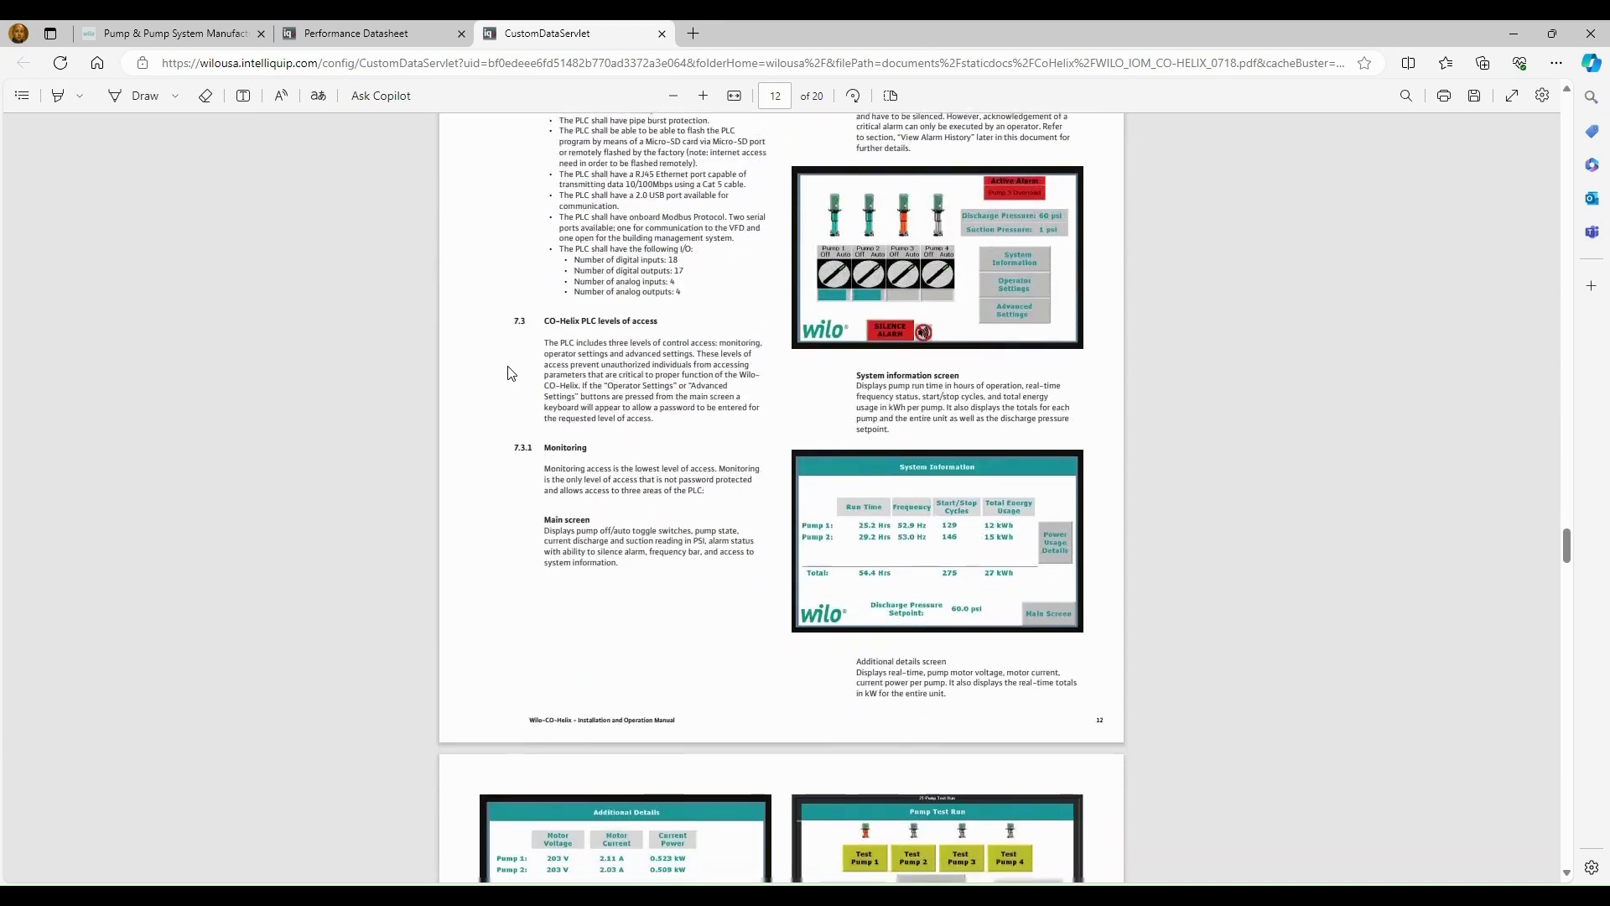
scroll(511, 373, down, 20)
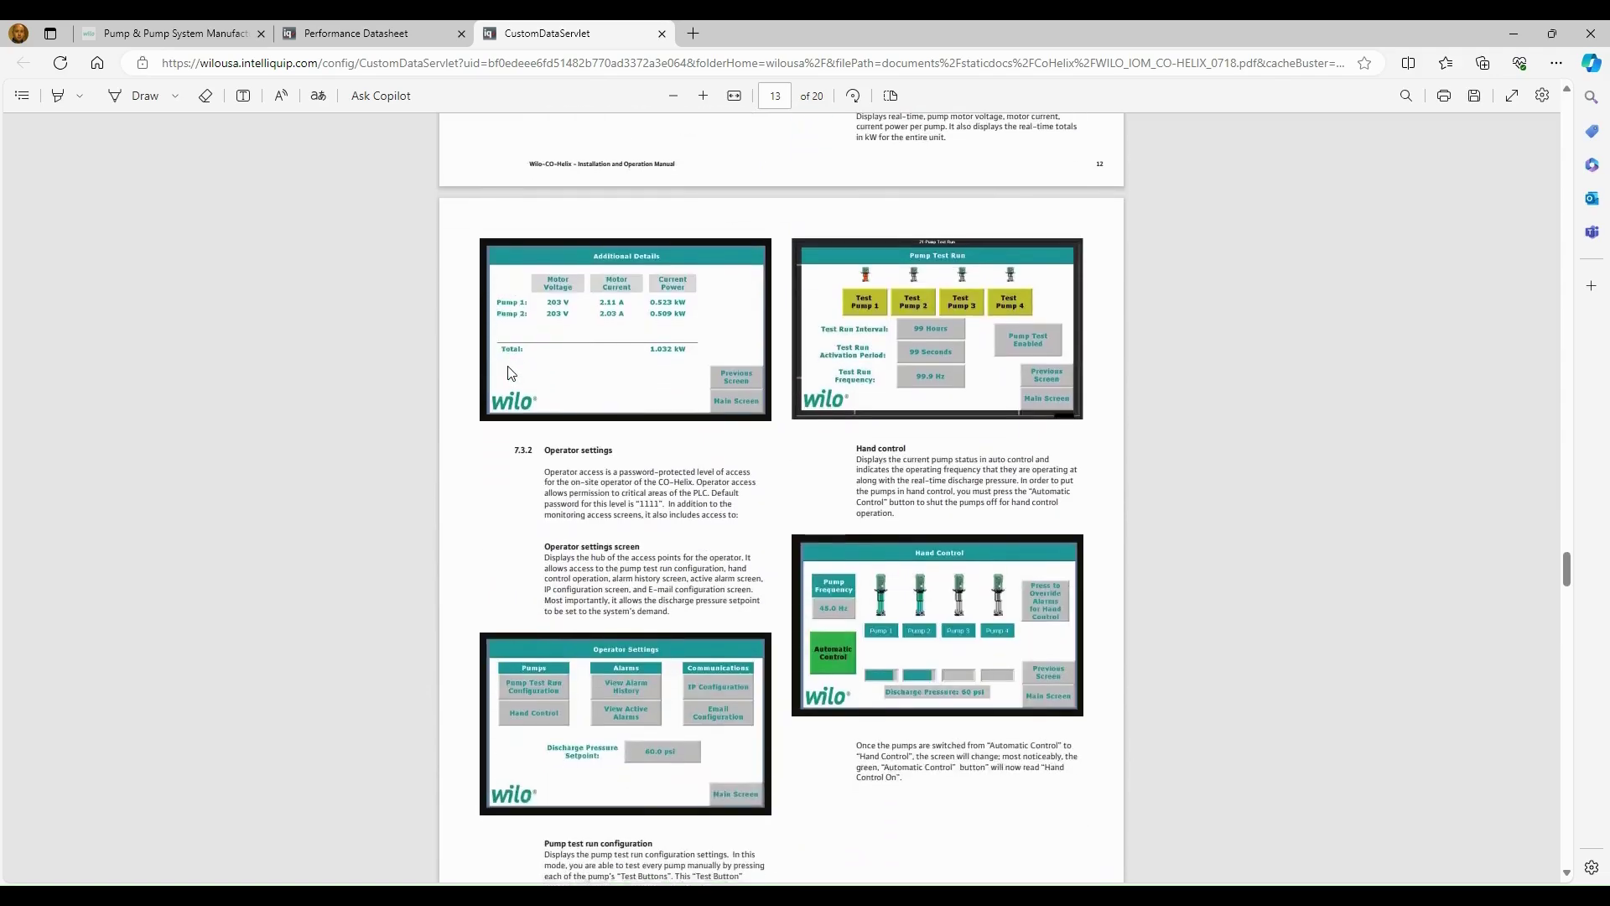
scroll(510, 372, down, 20)
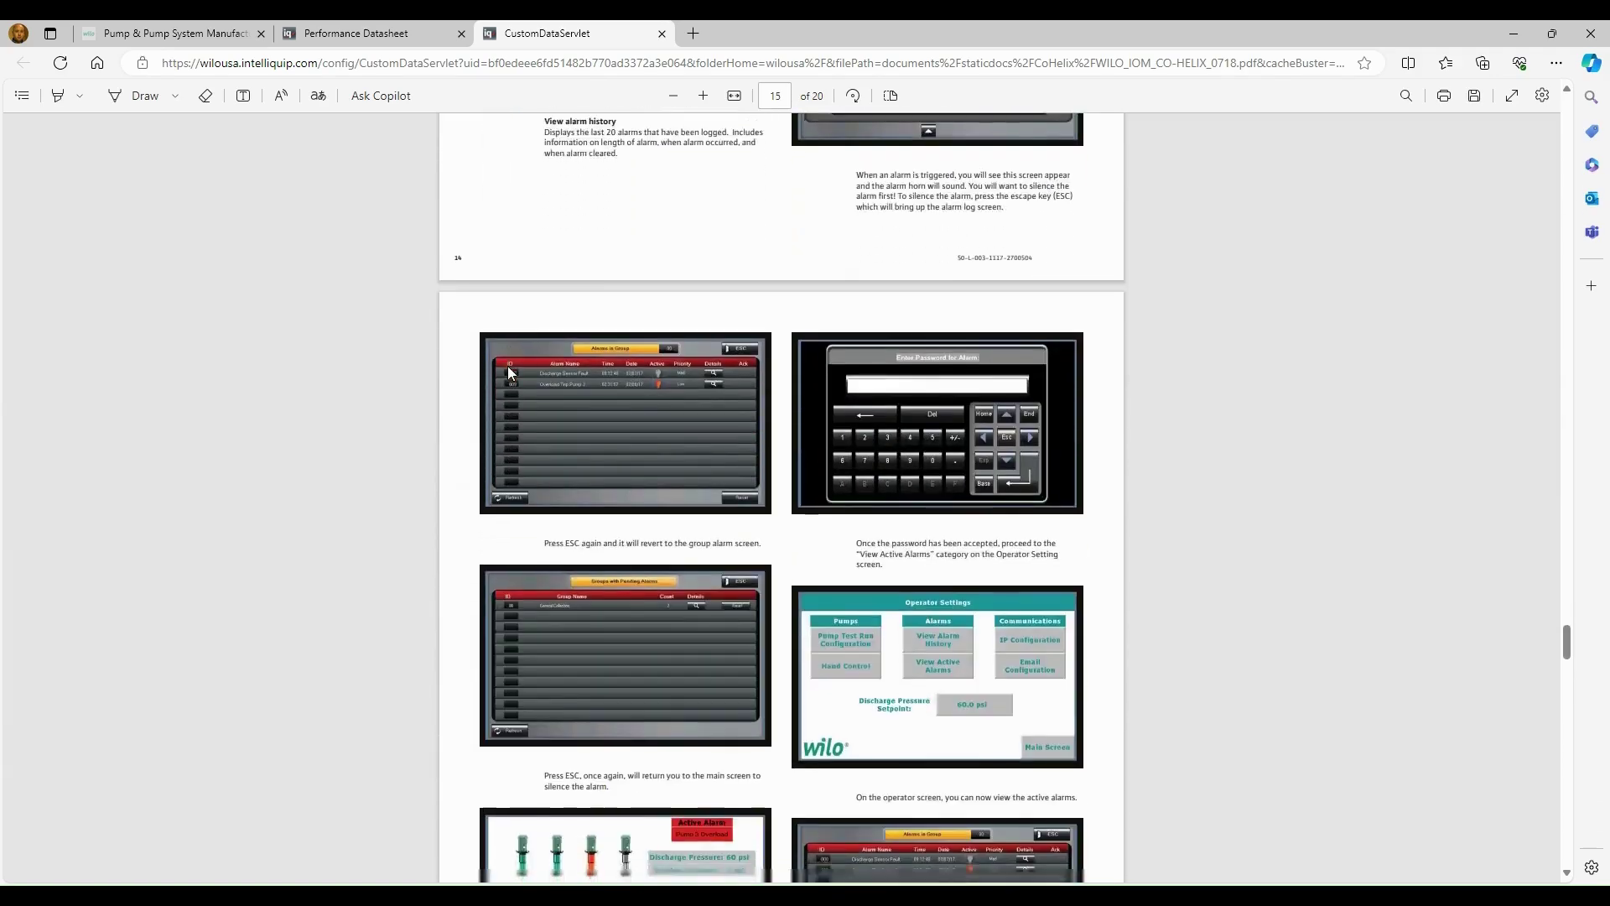
scroll(511, 373, down, 20)
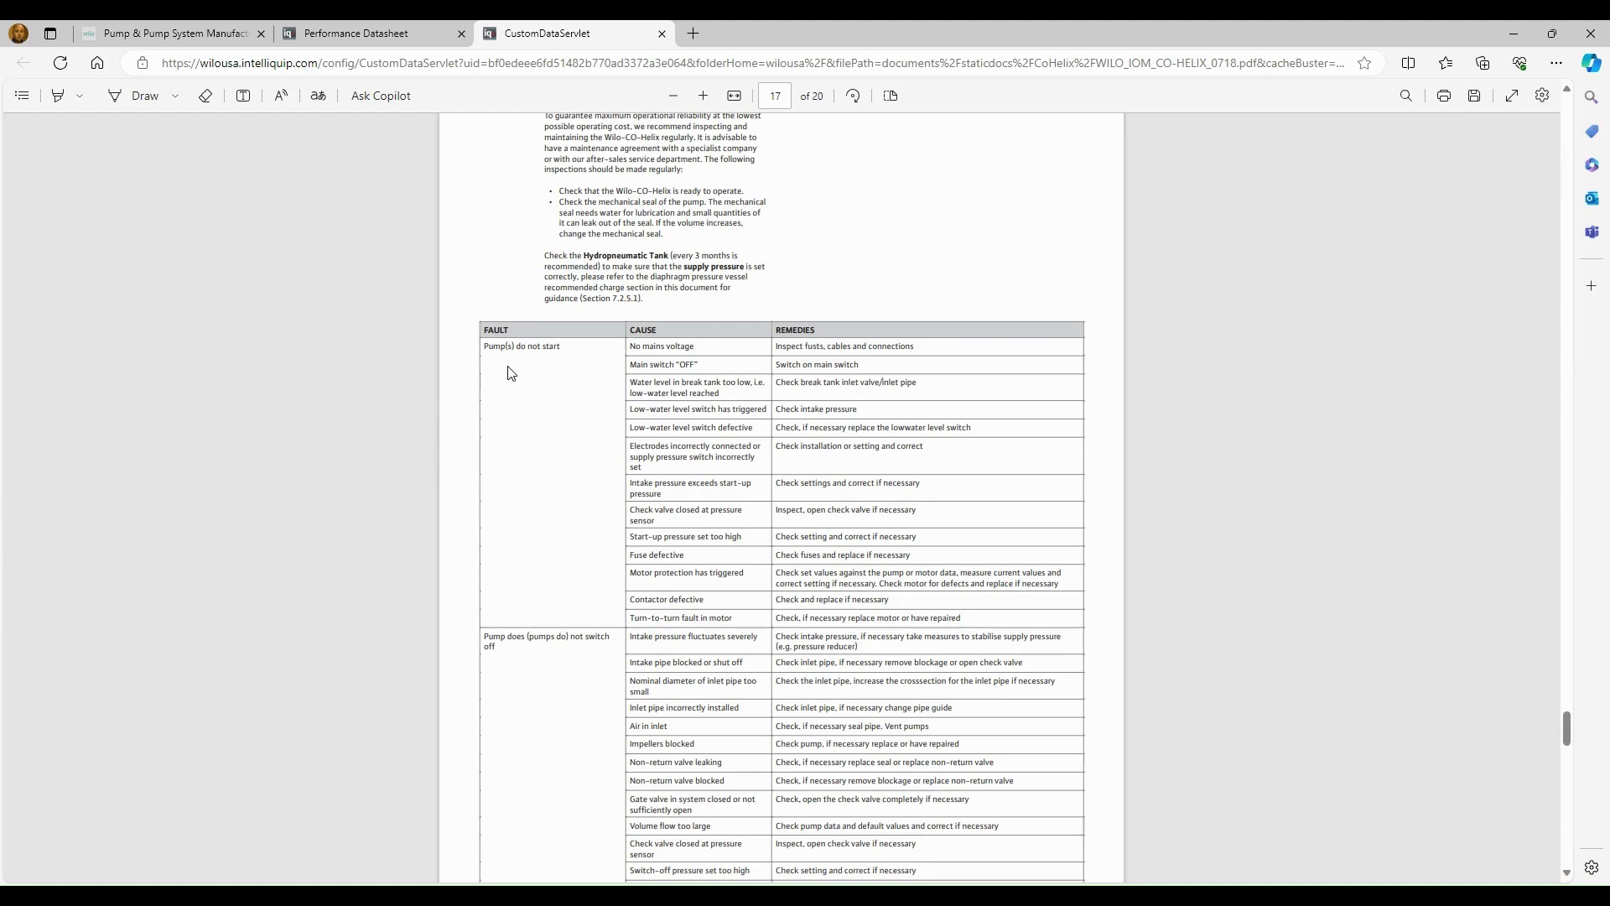
scroll(512, 373, down, 1)
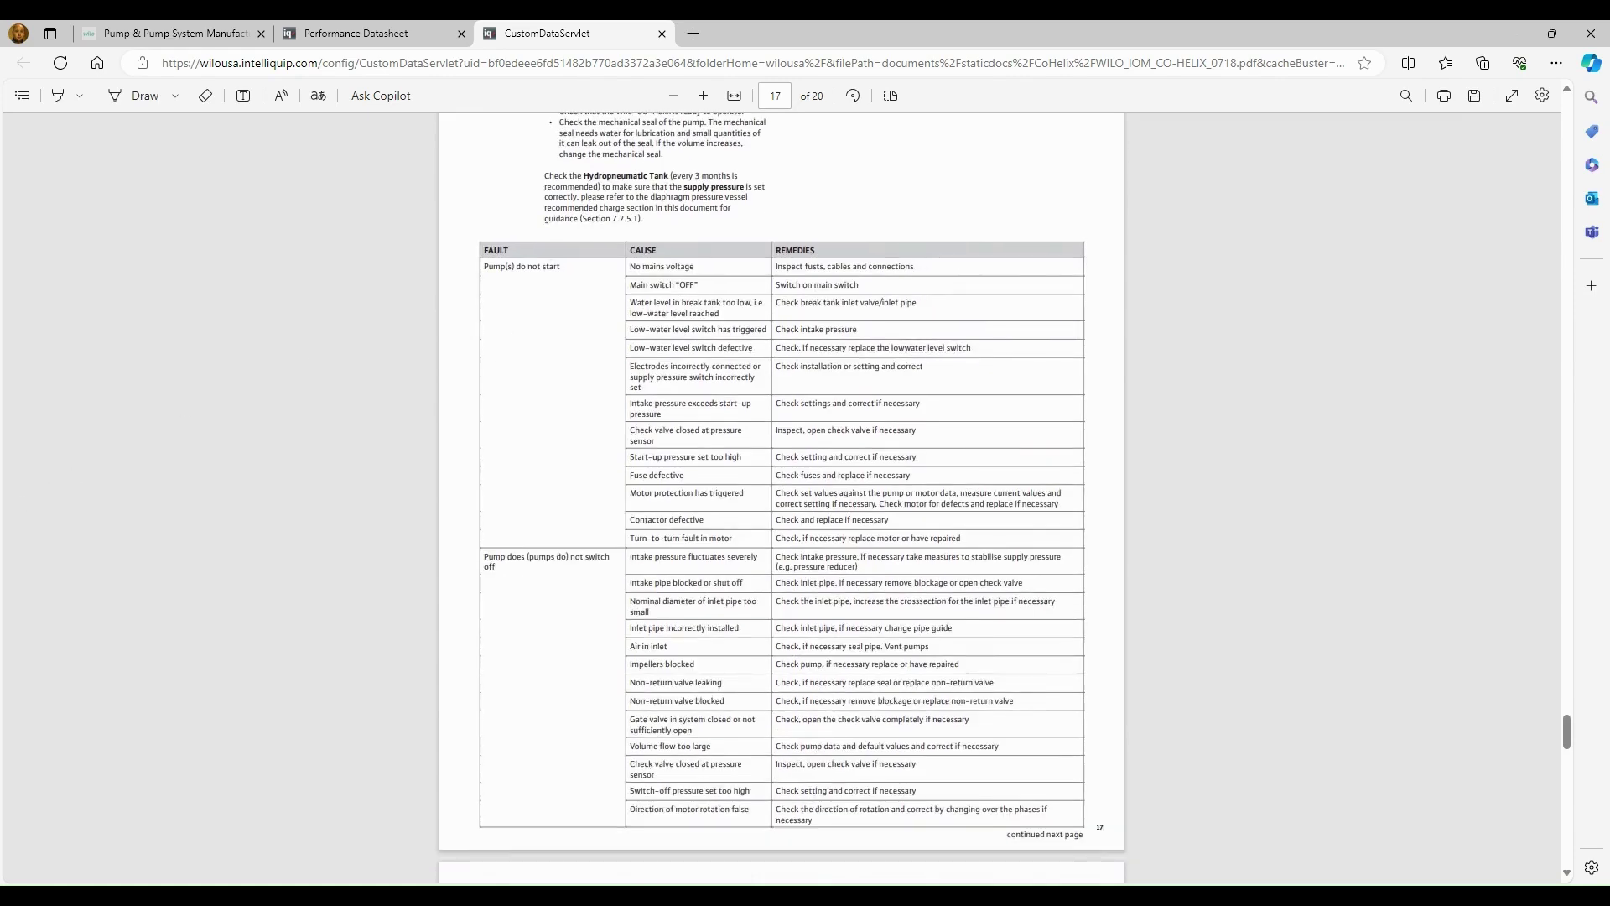
Step: Close the manual PDF and select all of the booster's documents
key(ctrl+w)
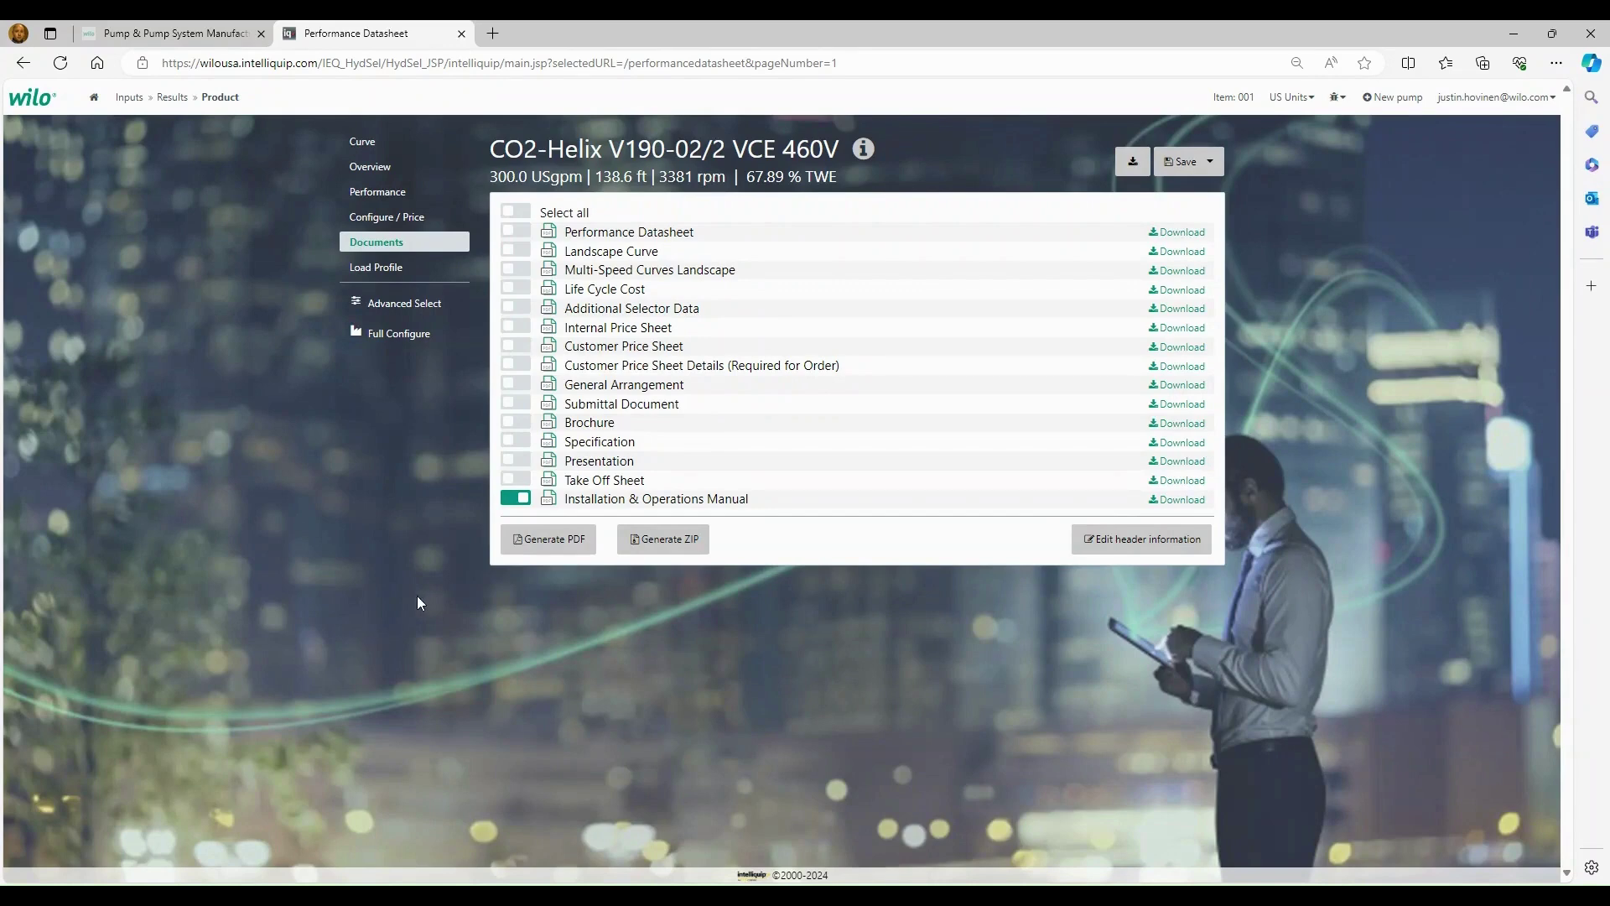
click(522, 213)
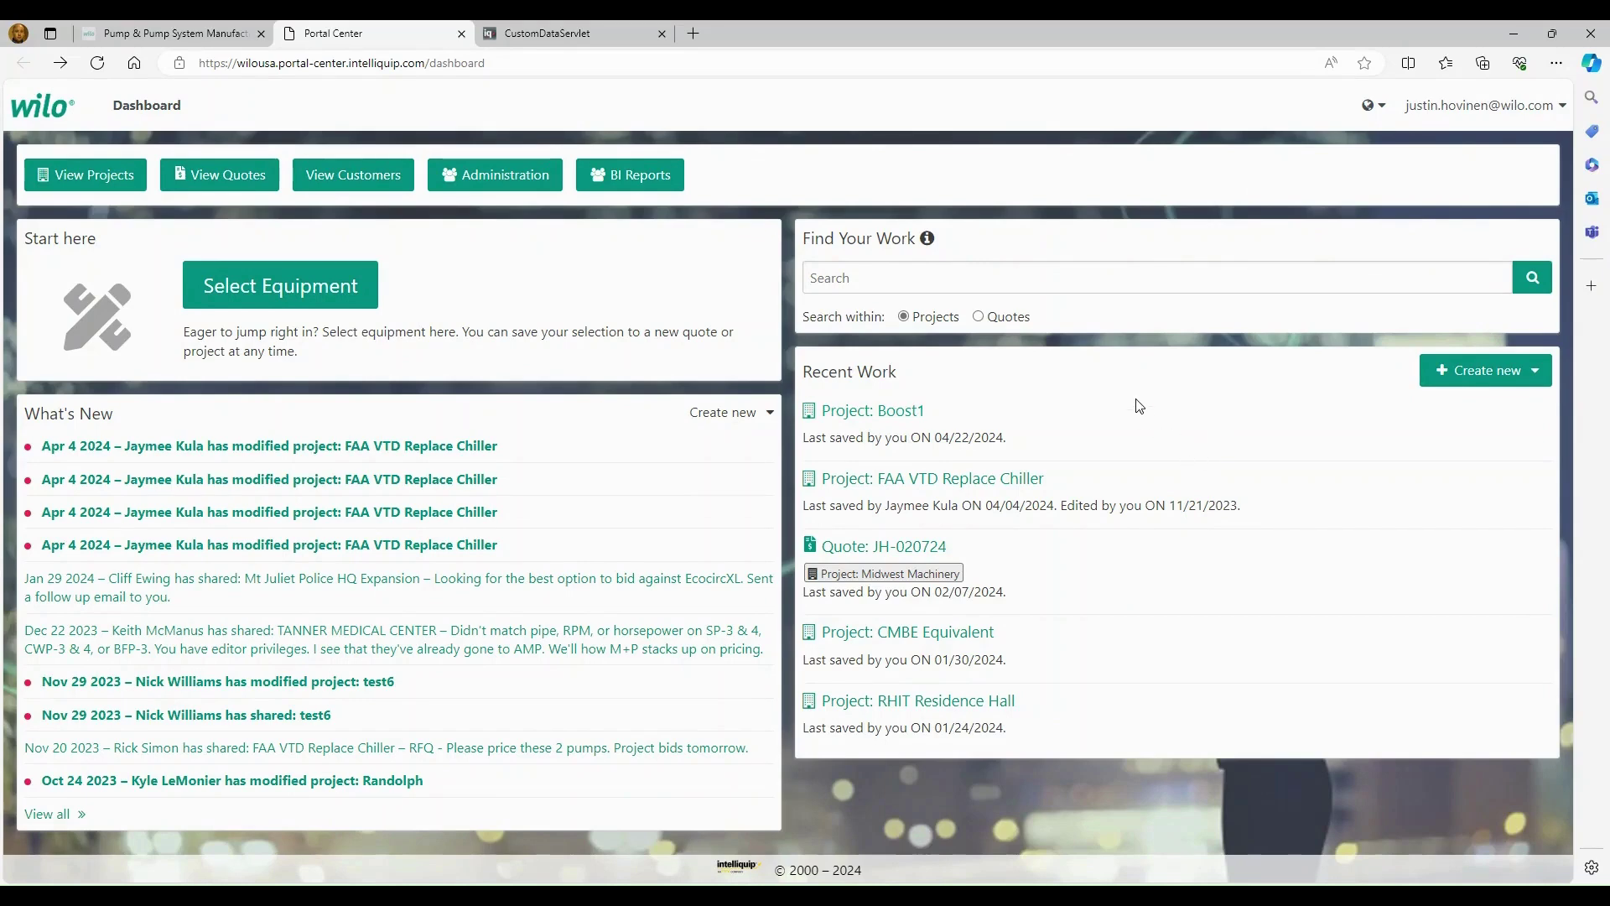
Step: Create a new project named Project 12345 with status Open and save it
click(1484, 387)
click(1449, 419)
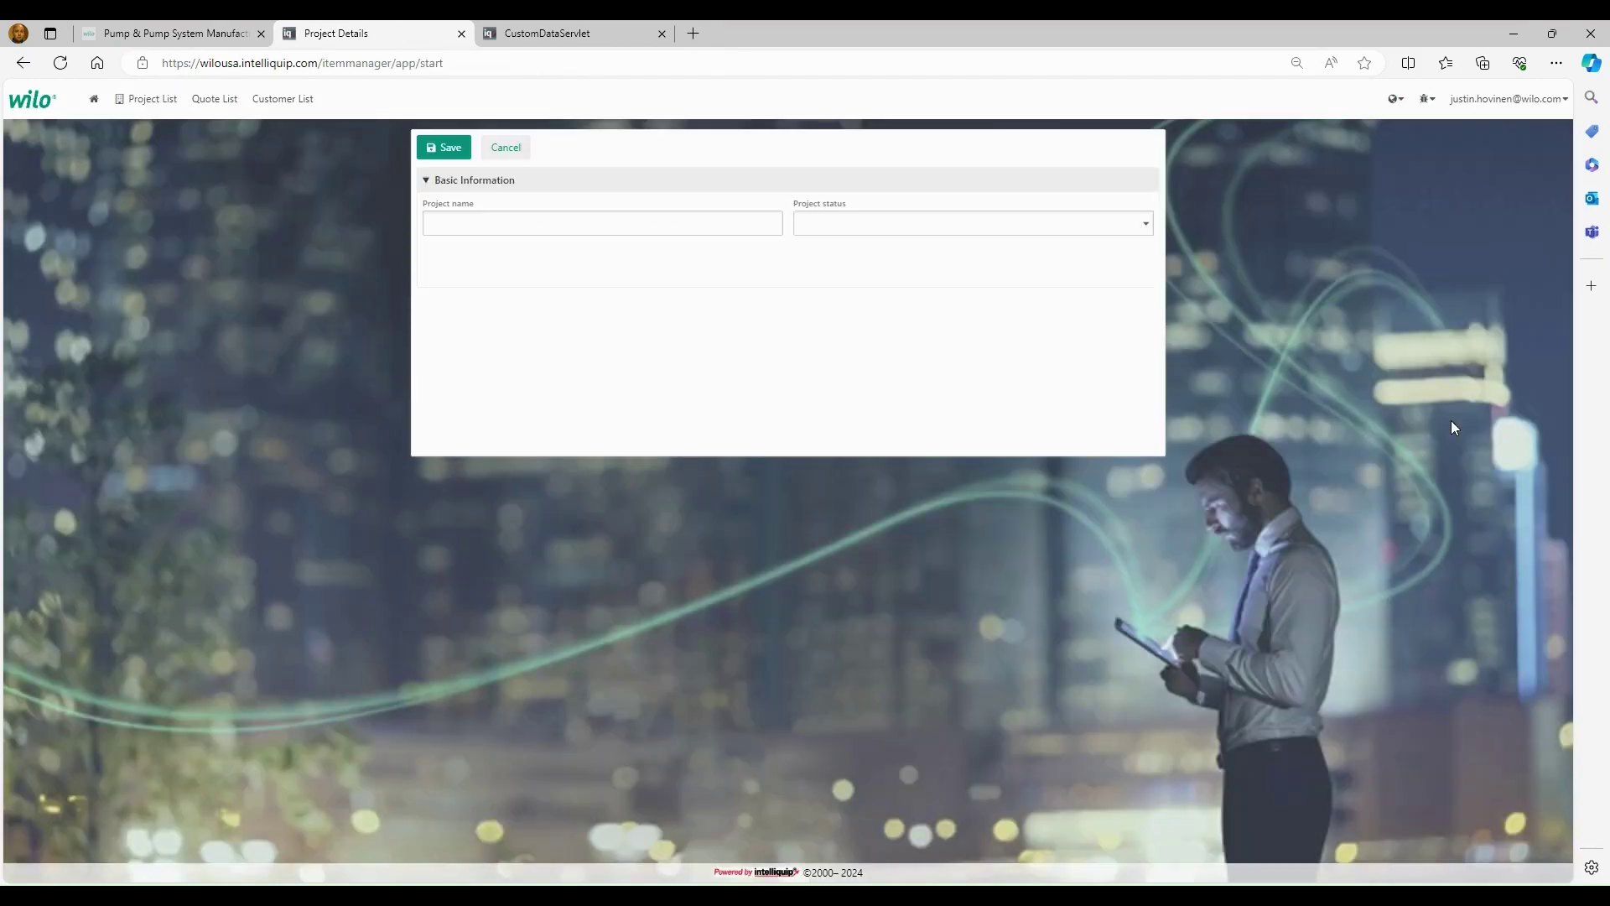
click(628, 217)
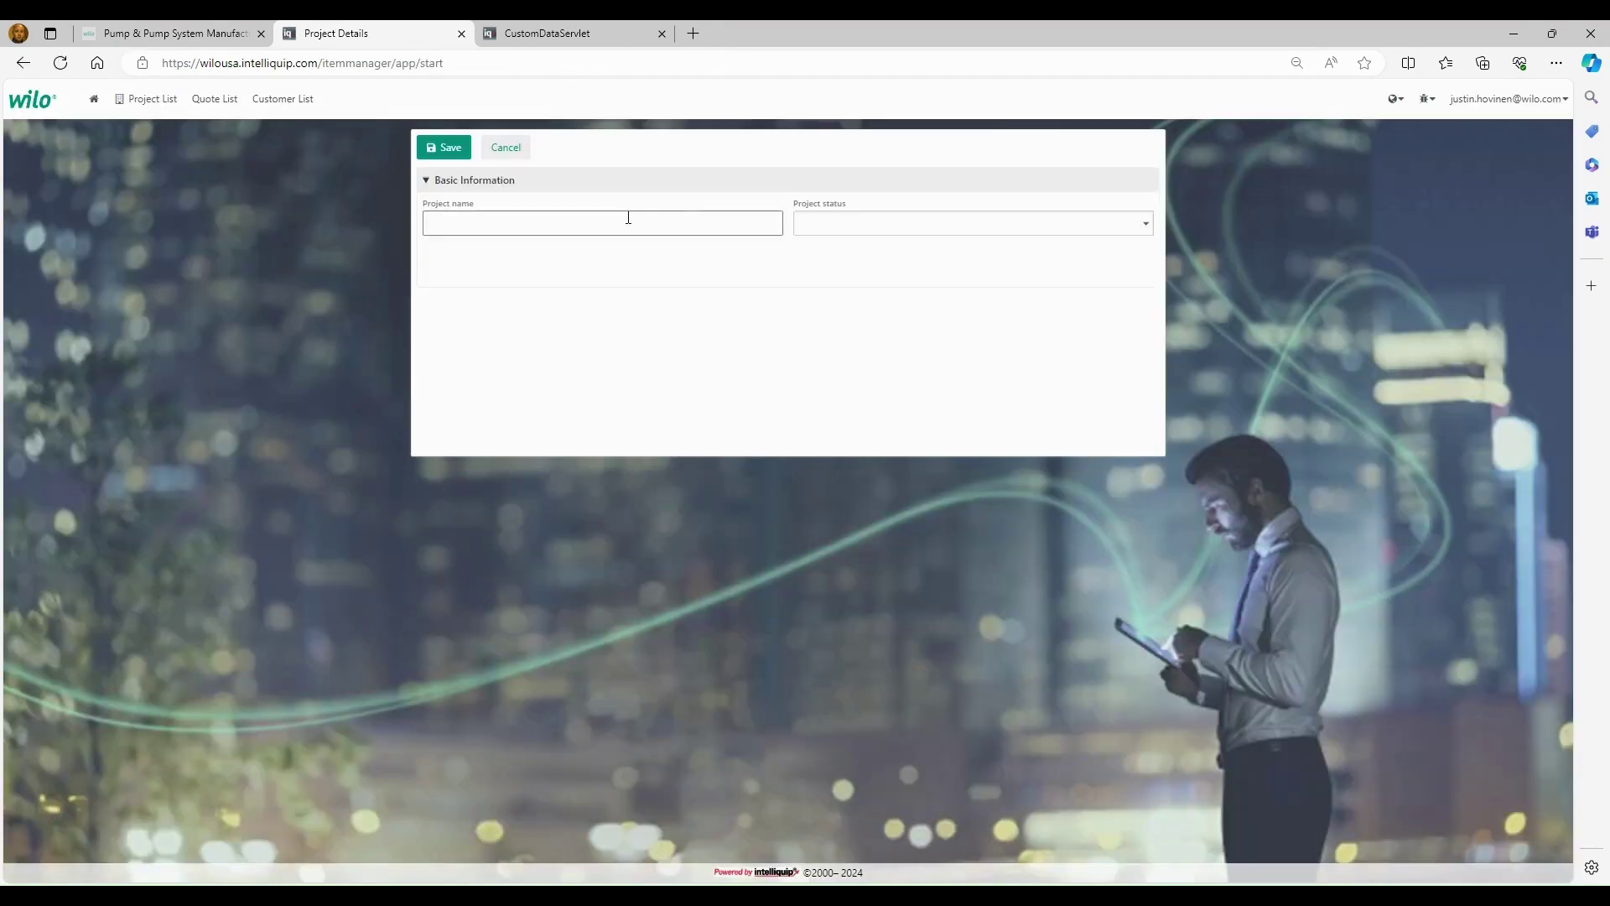
text(Project 12346)
key(Tab)
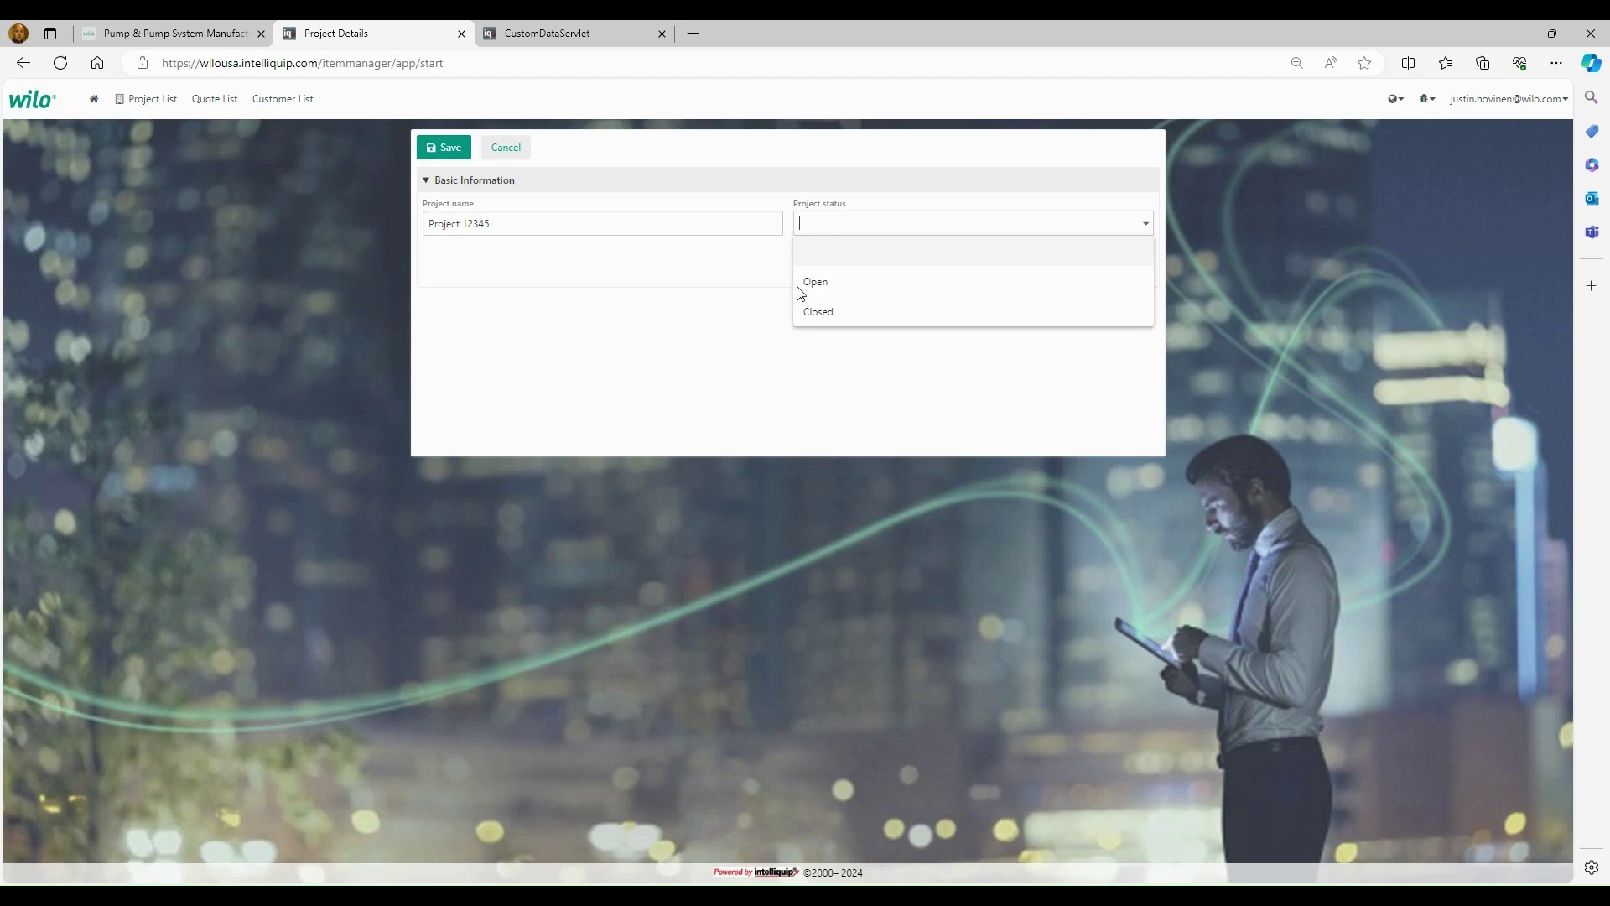
click(826, 281)
click(434, 157)
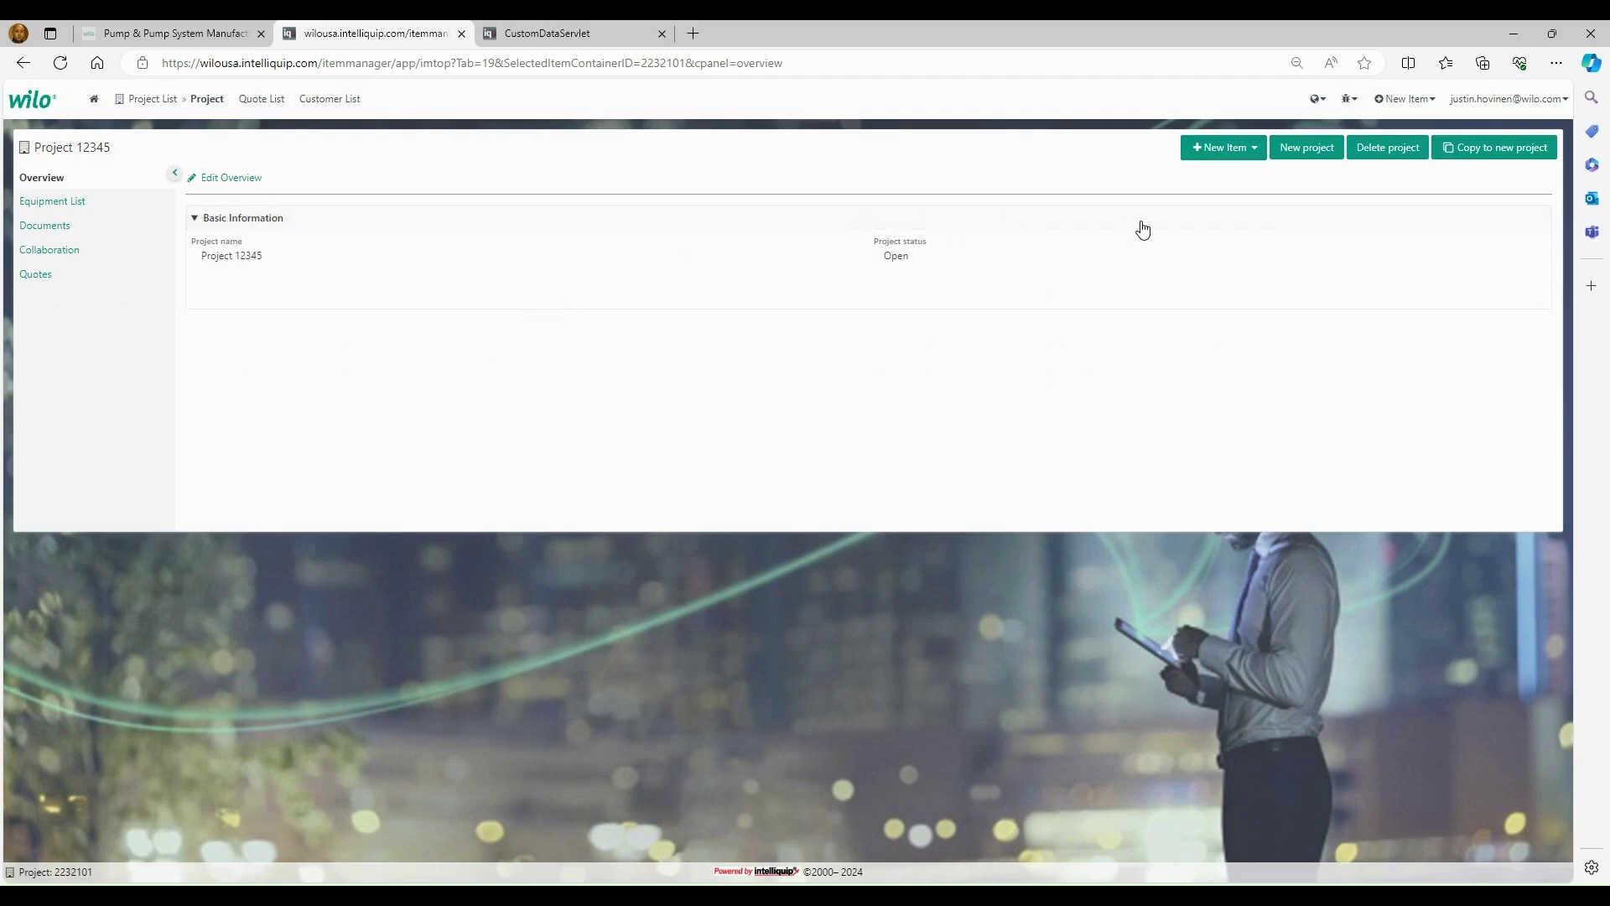
Step: Start a new simplex pump selection with a duty point of 30 USgpm at 80 psi
click(1216, 156)
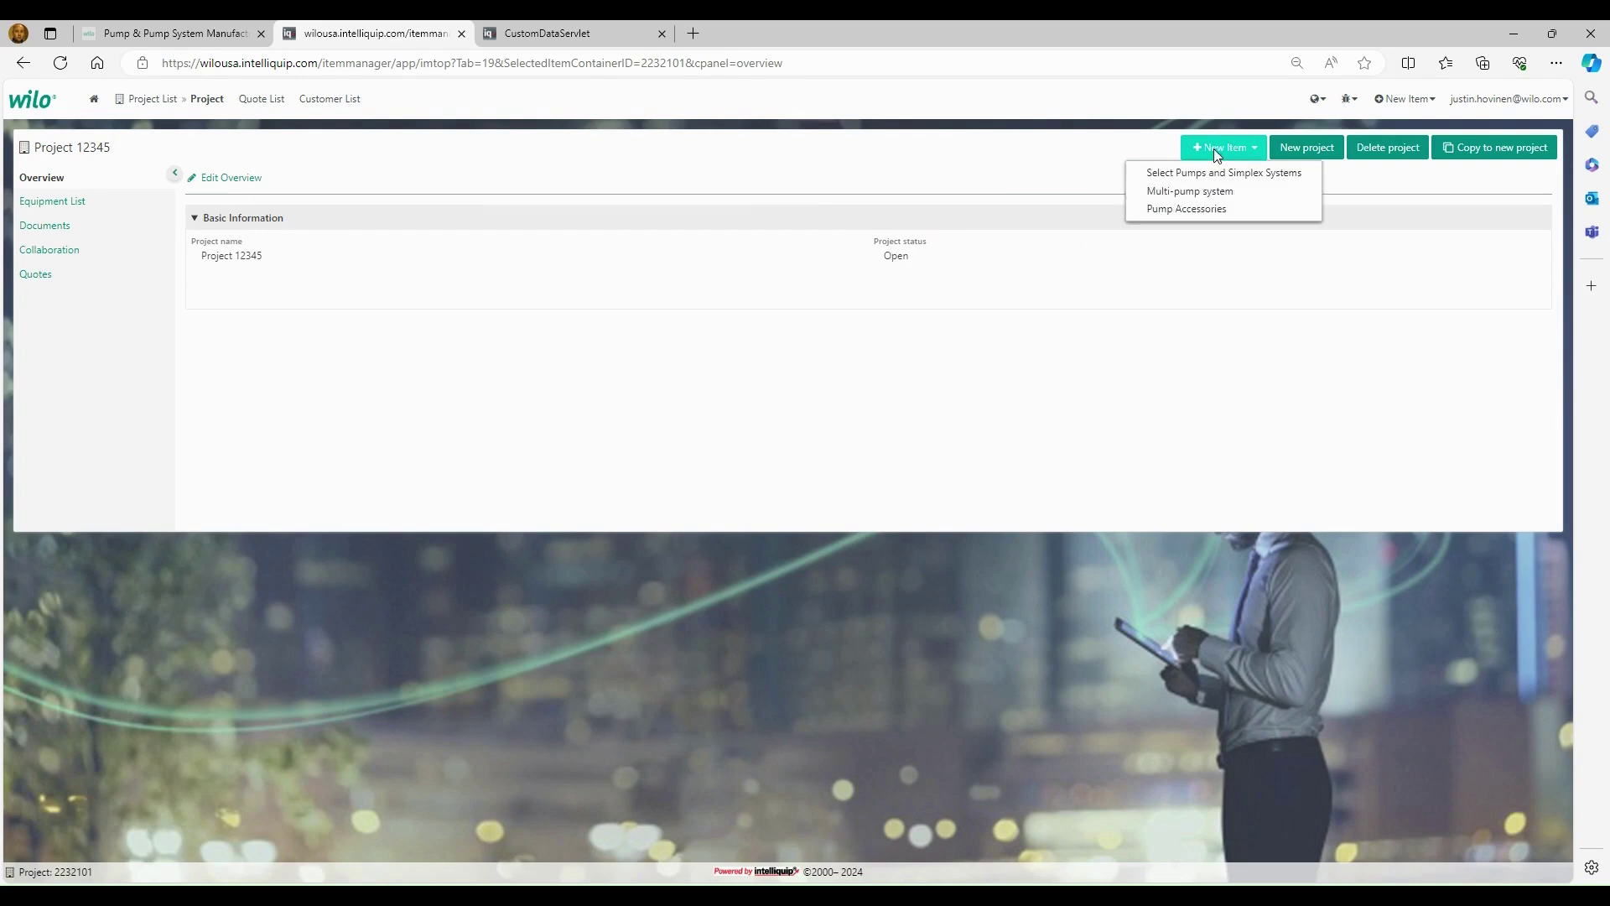
click(1171, 173)
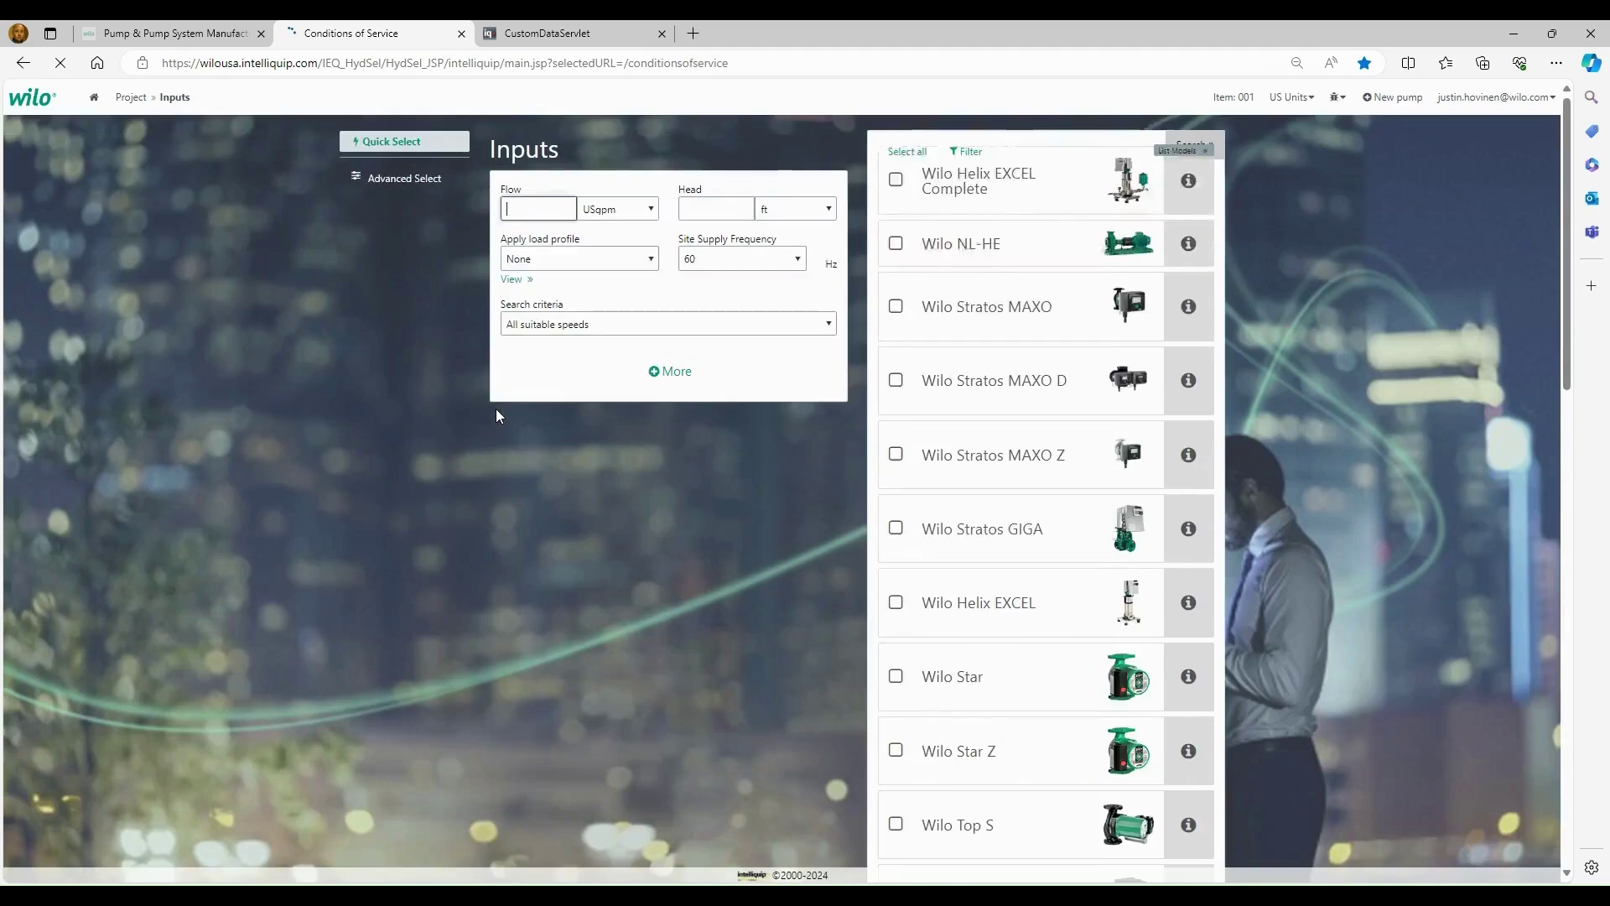
click(556, 210)
text(30)
key(Tab)
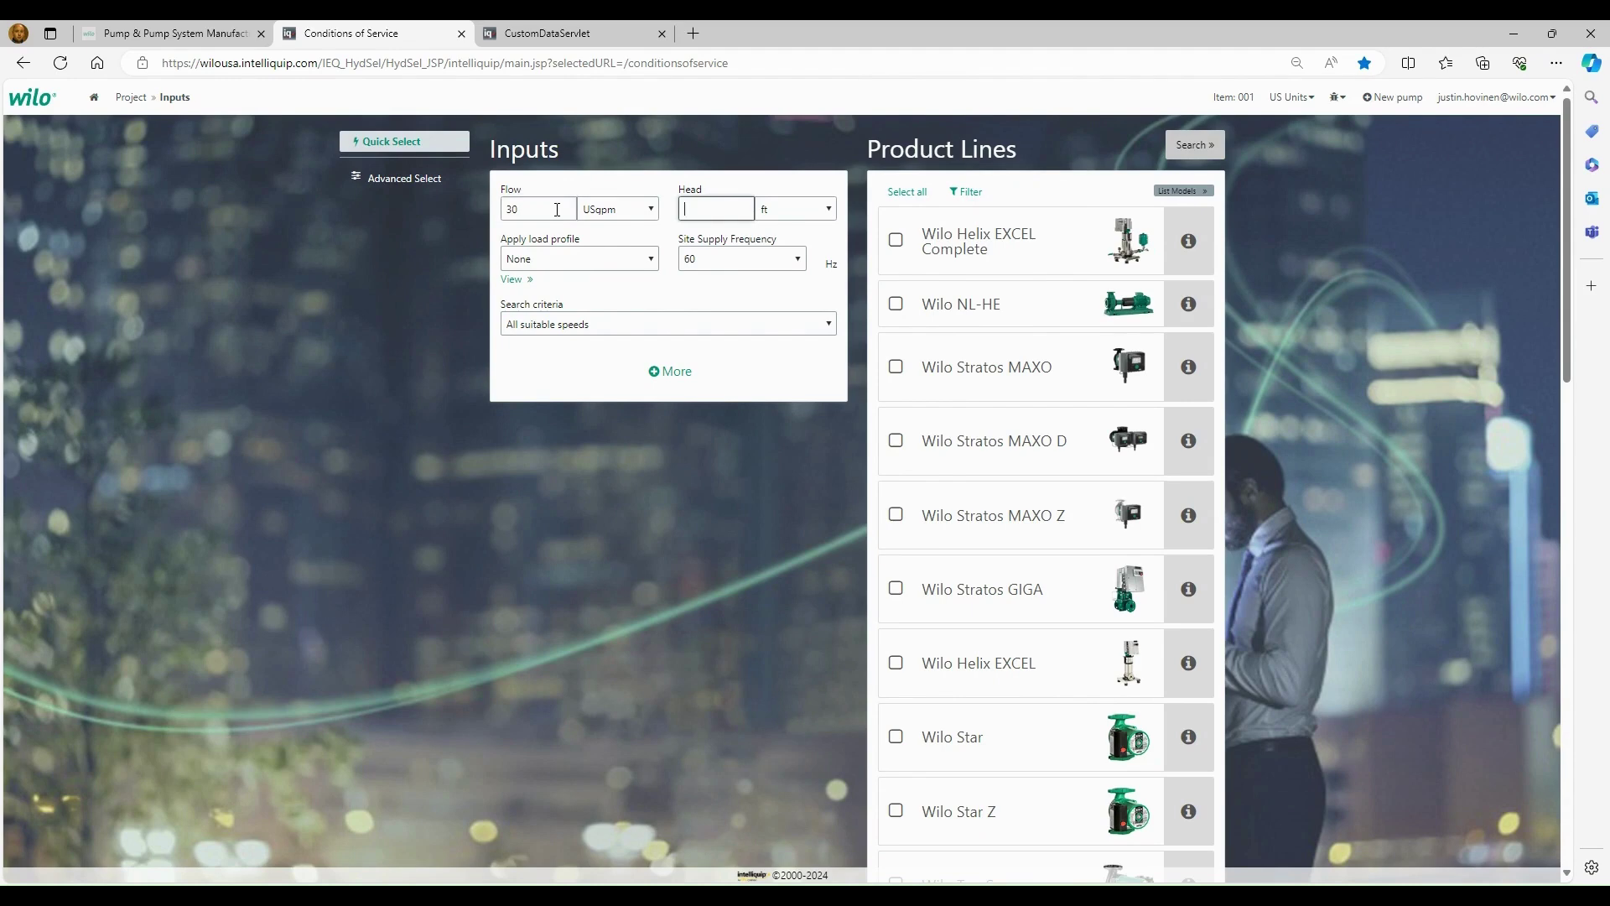
text(80)
key(Tab)
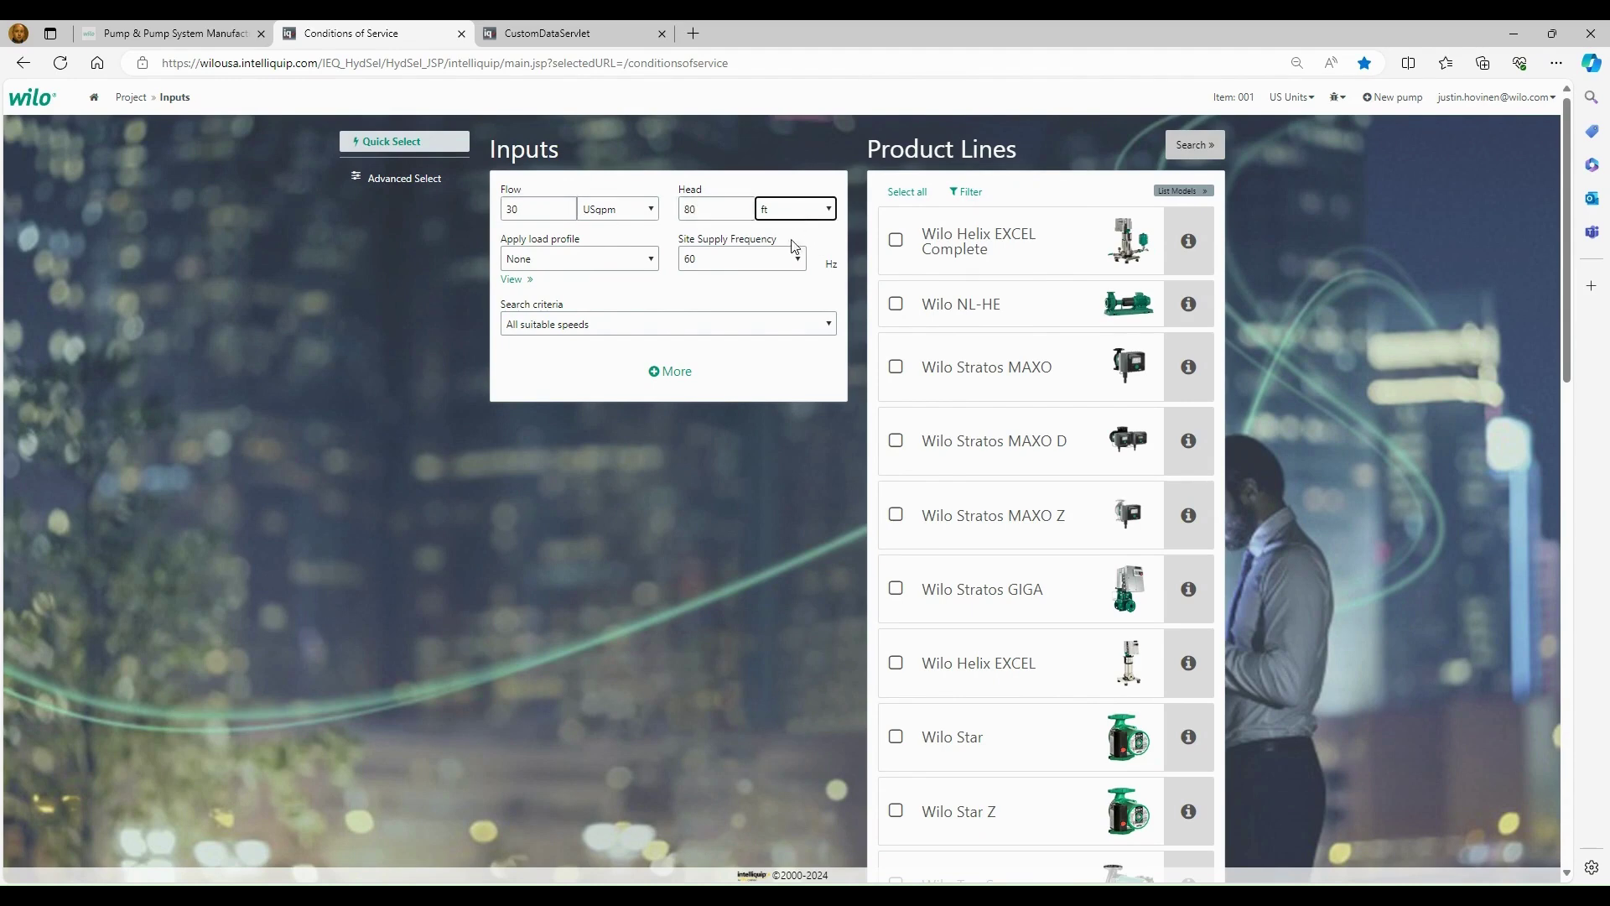
key(p)
Step: Limit the selection to the Wilo Helix EXCEL Complete product line
click(1092, 472)
scroll(1089, 471, down, 3)
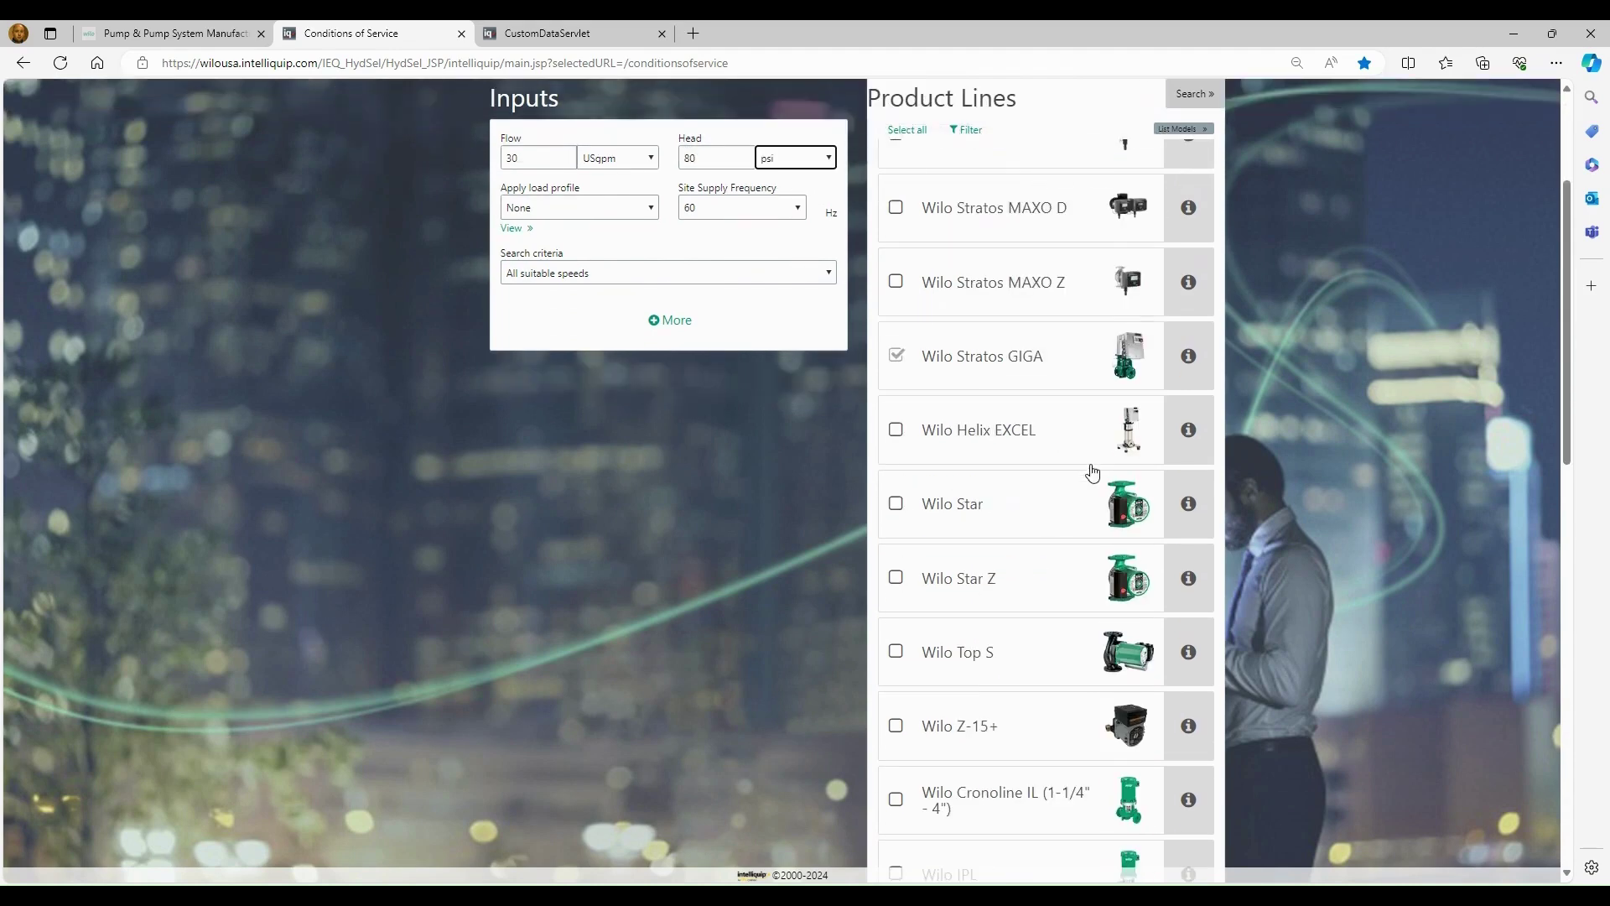
scroll(1088, 470, up, 5)
click(1048, 265)
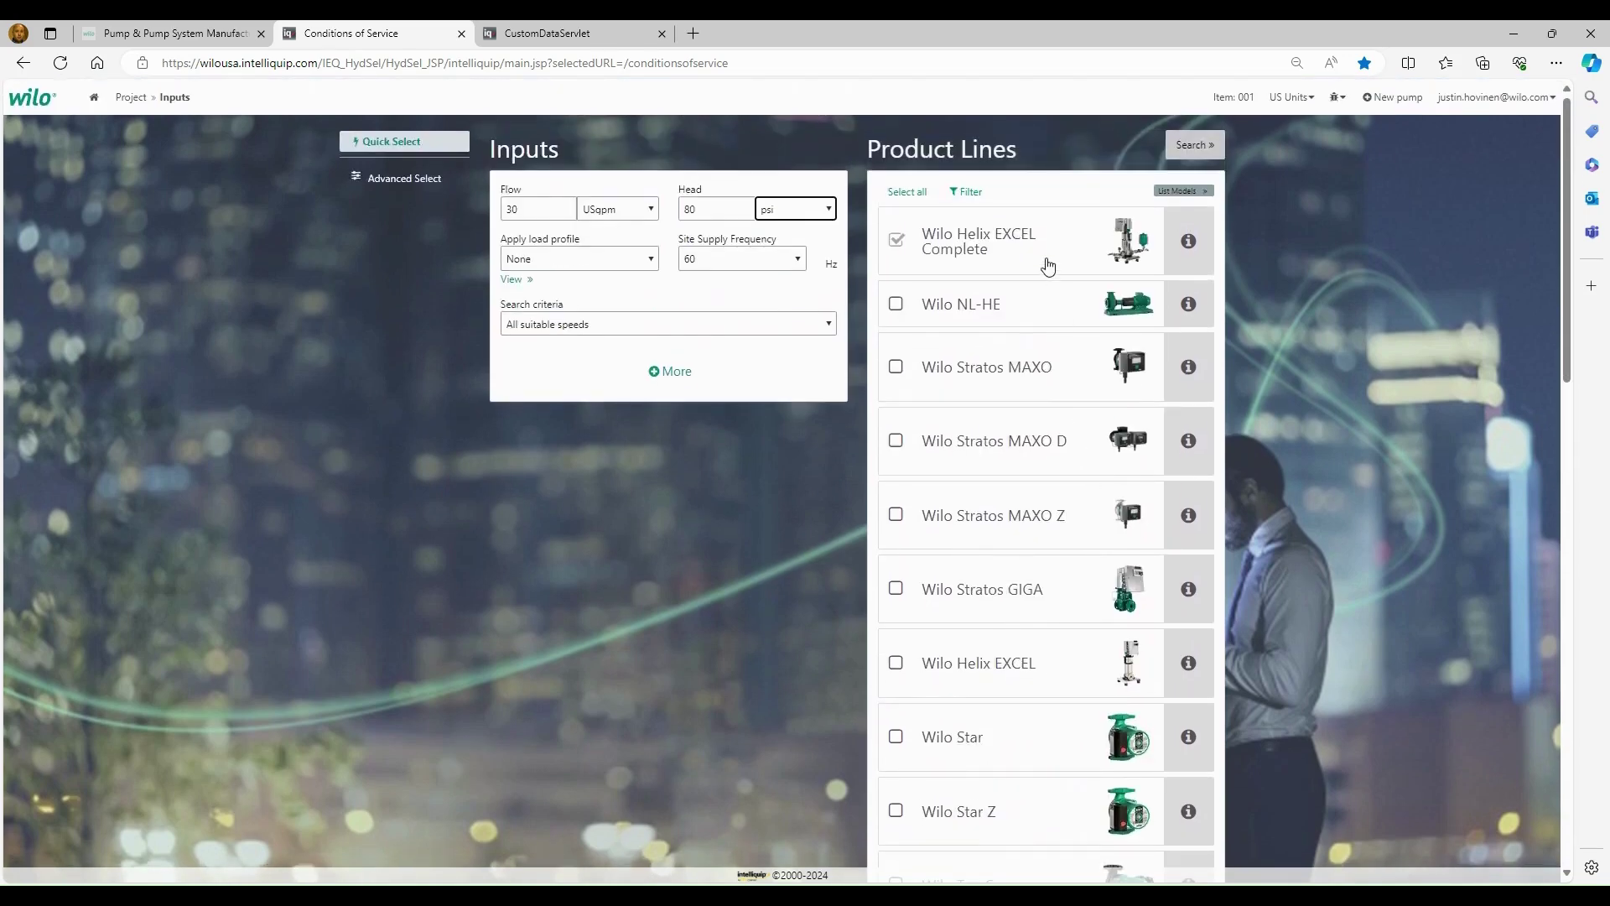
click(994, 250)
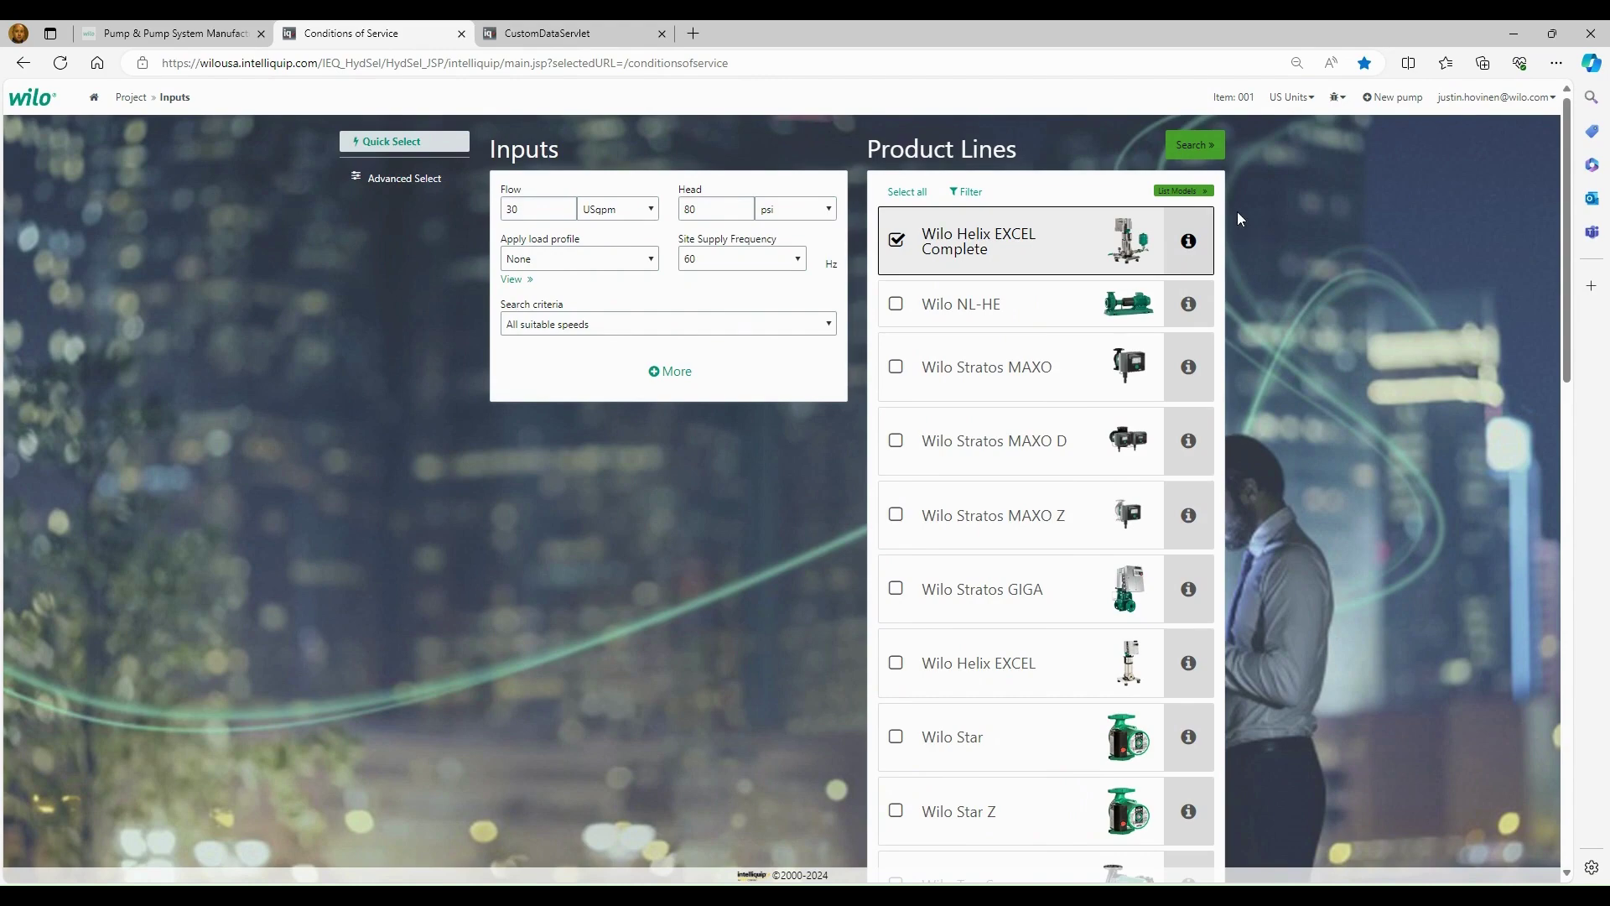
Step: Search for matching pumps, sort results by driver power, and show the motor rating column
click(1184, 145)
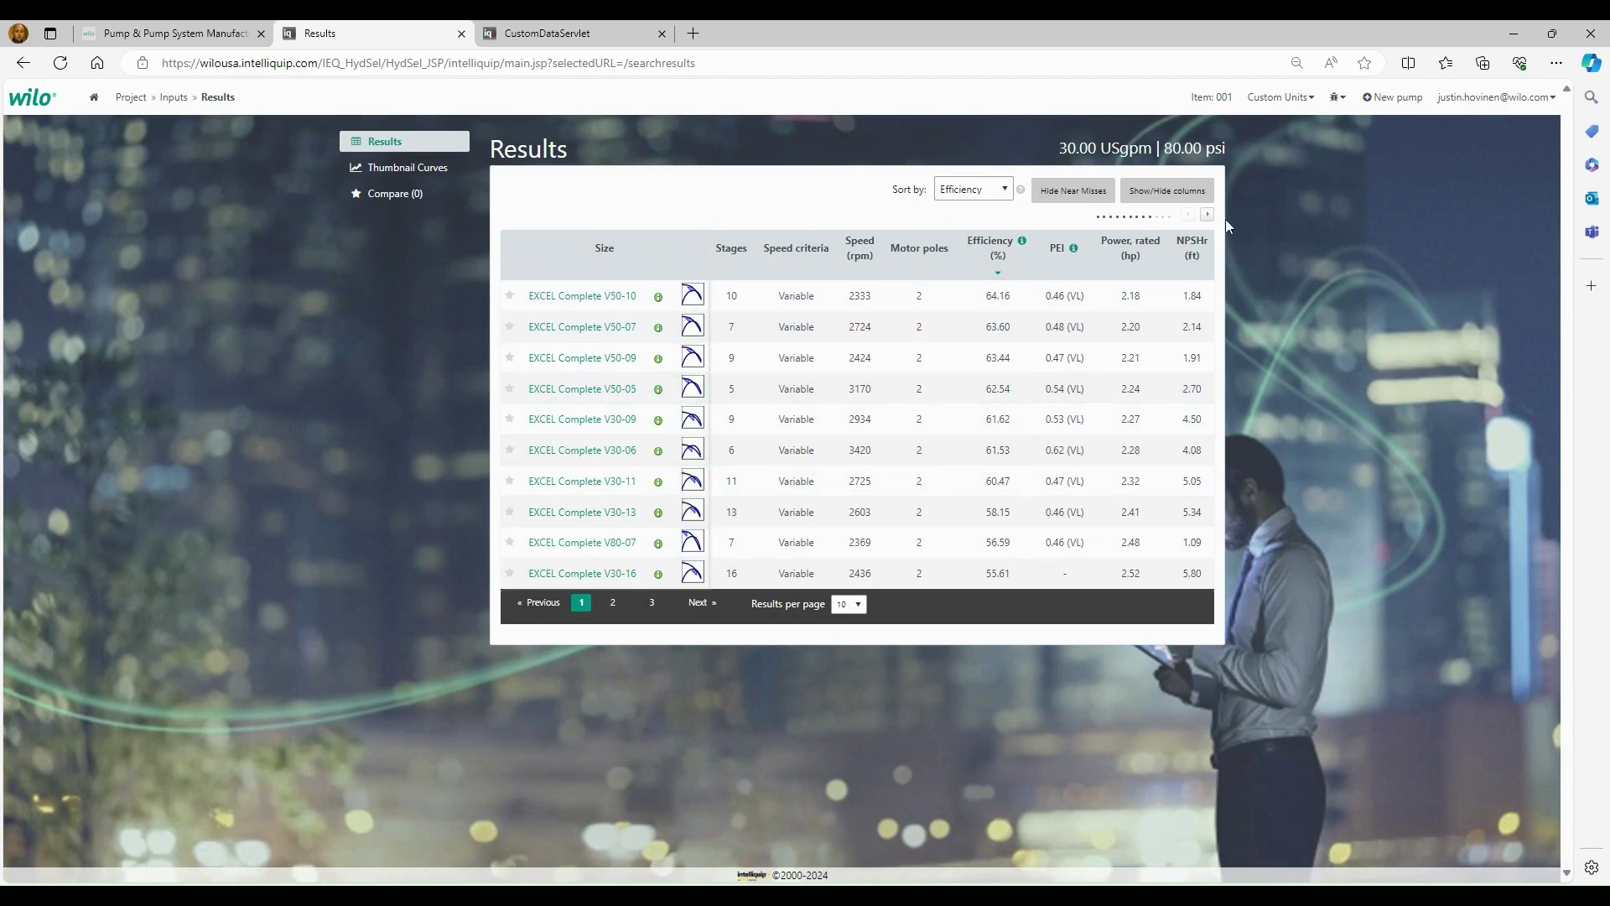
click(978, 198)
click(976, 218)
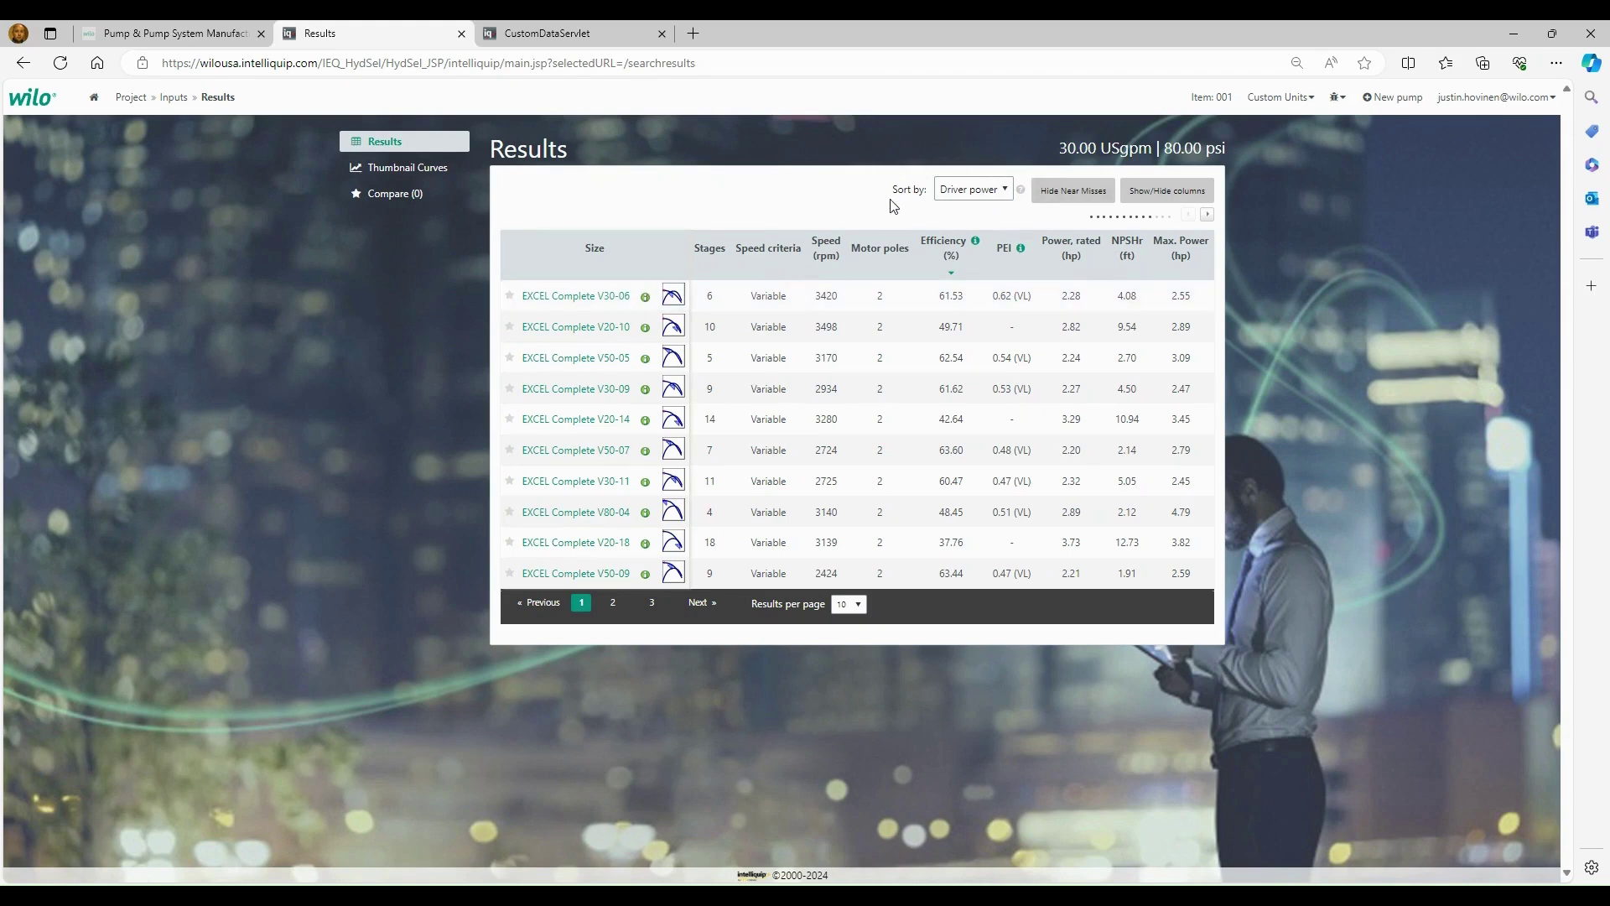
click(1207, 215)
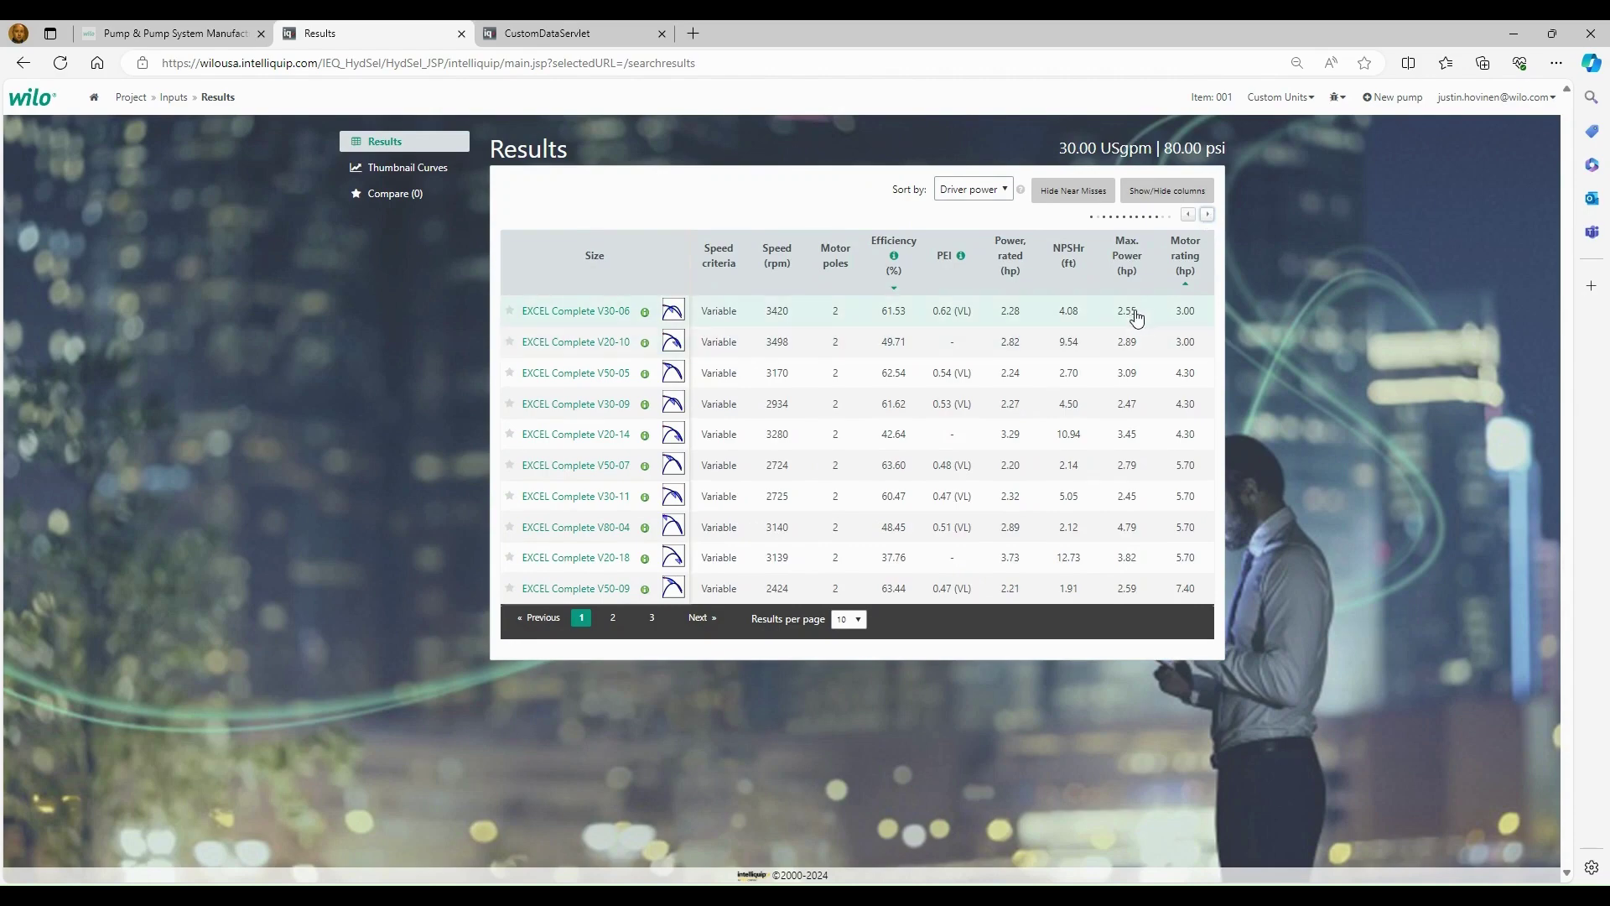
Step: Review the EXCEL Complete V30-06 price and documents, then save it to Project 12345
click(577, 310)
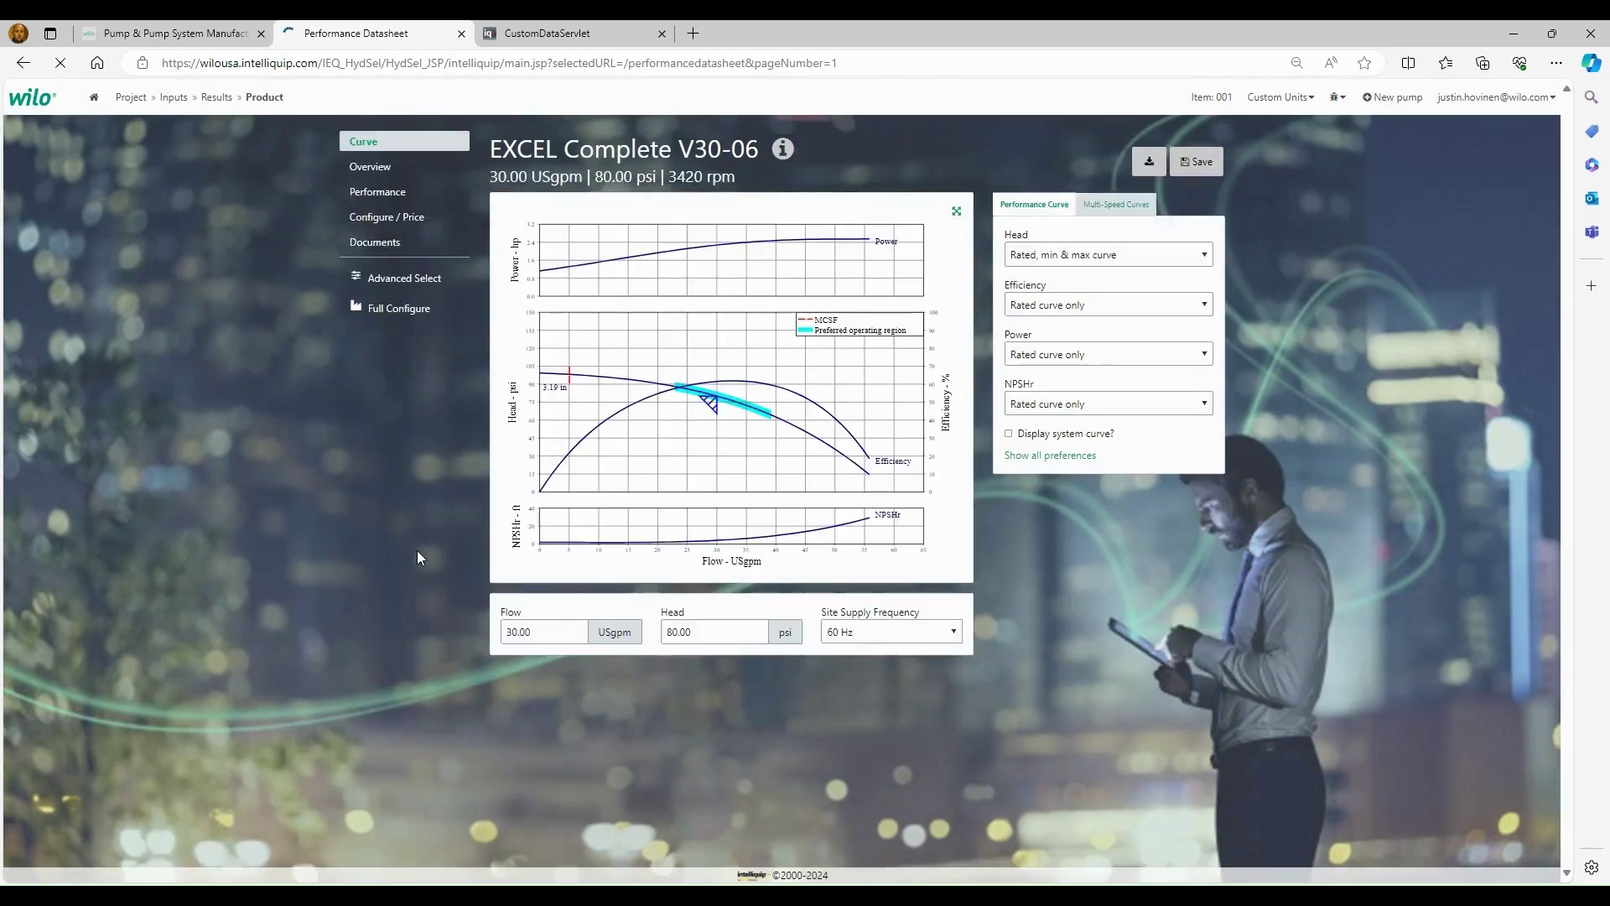
click(394, 218)
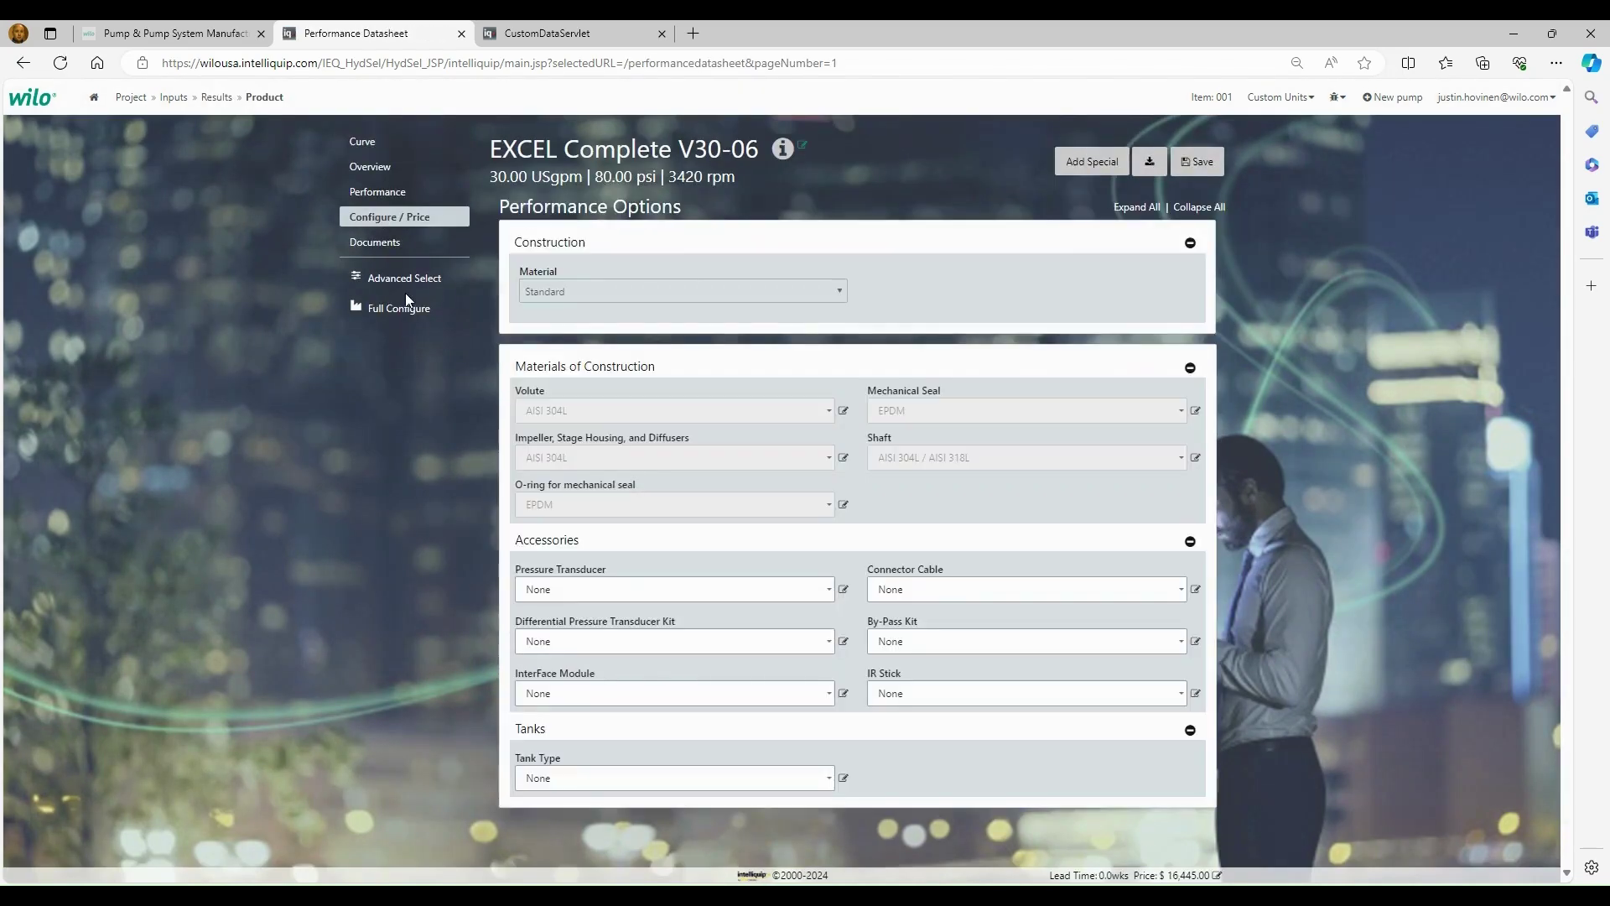
click(351, 247)
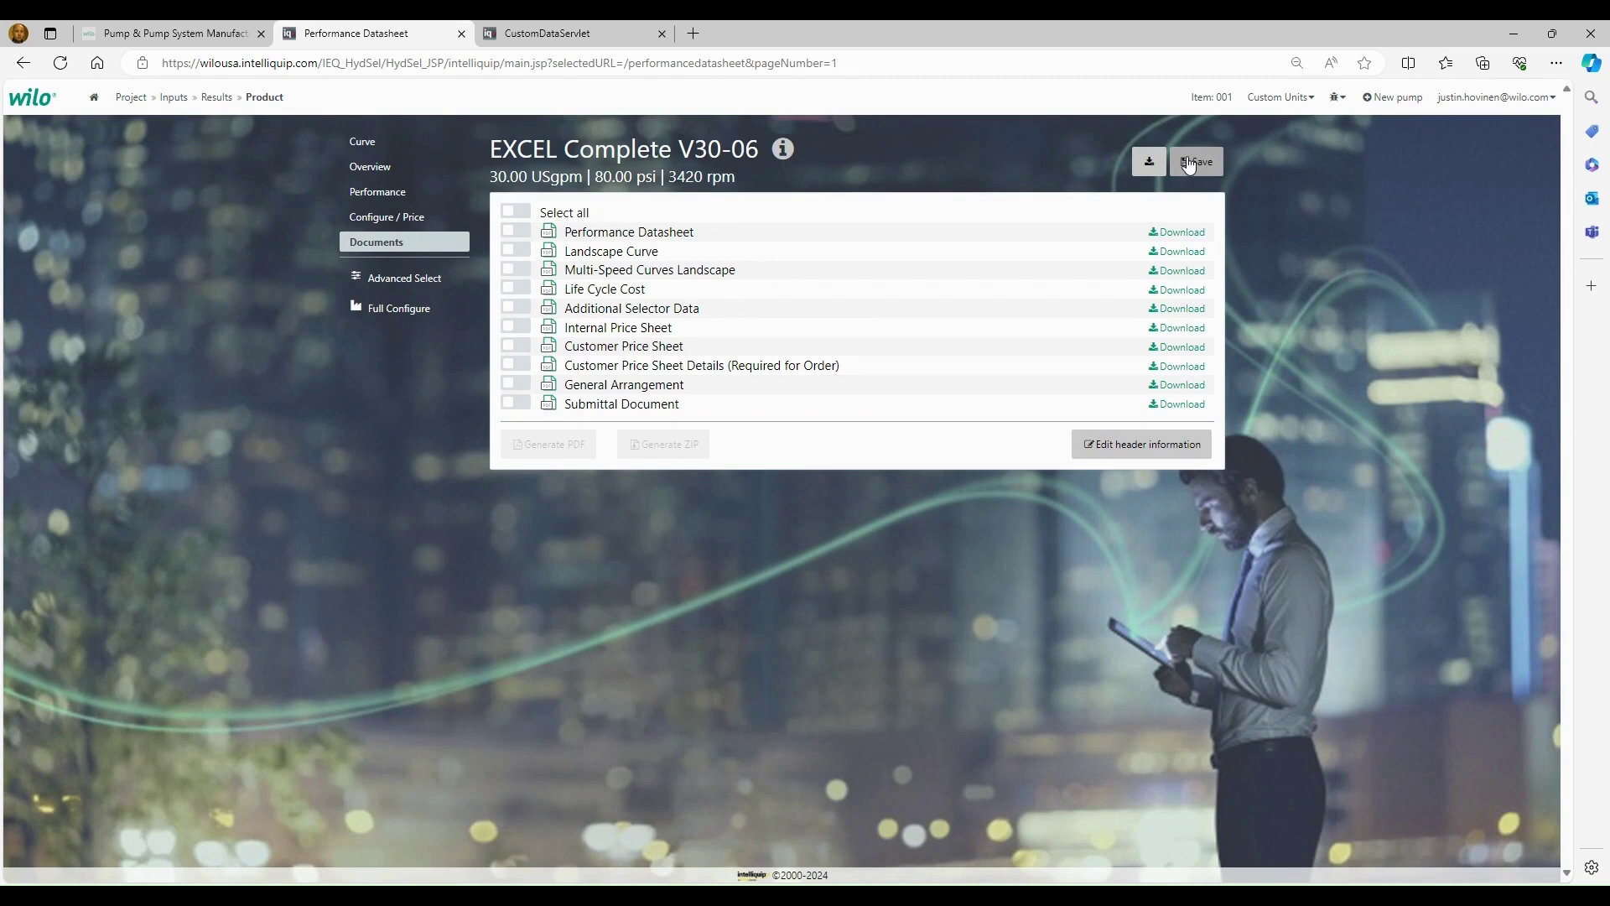
click(1189, 163)
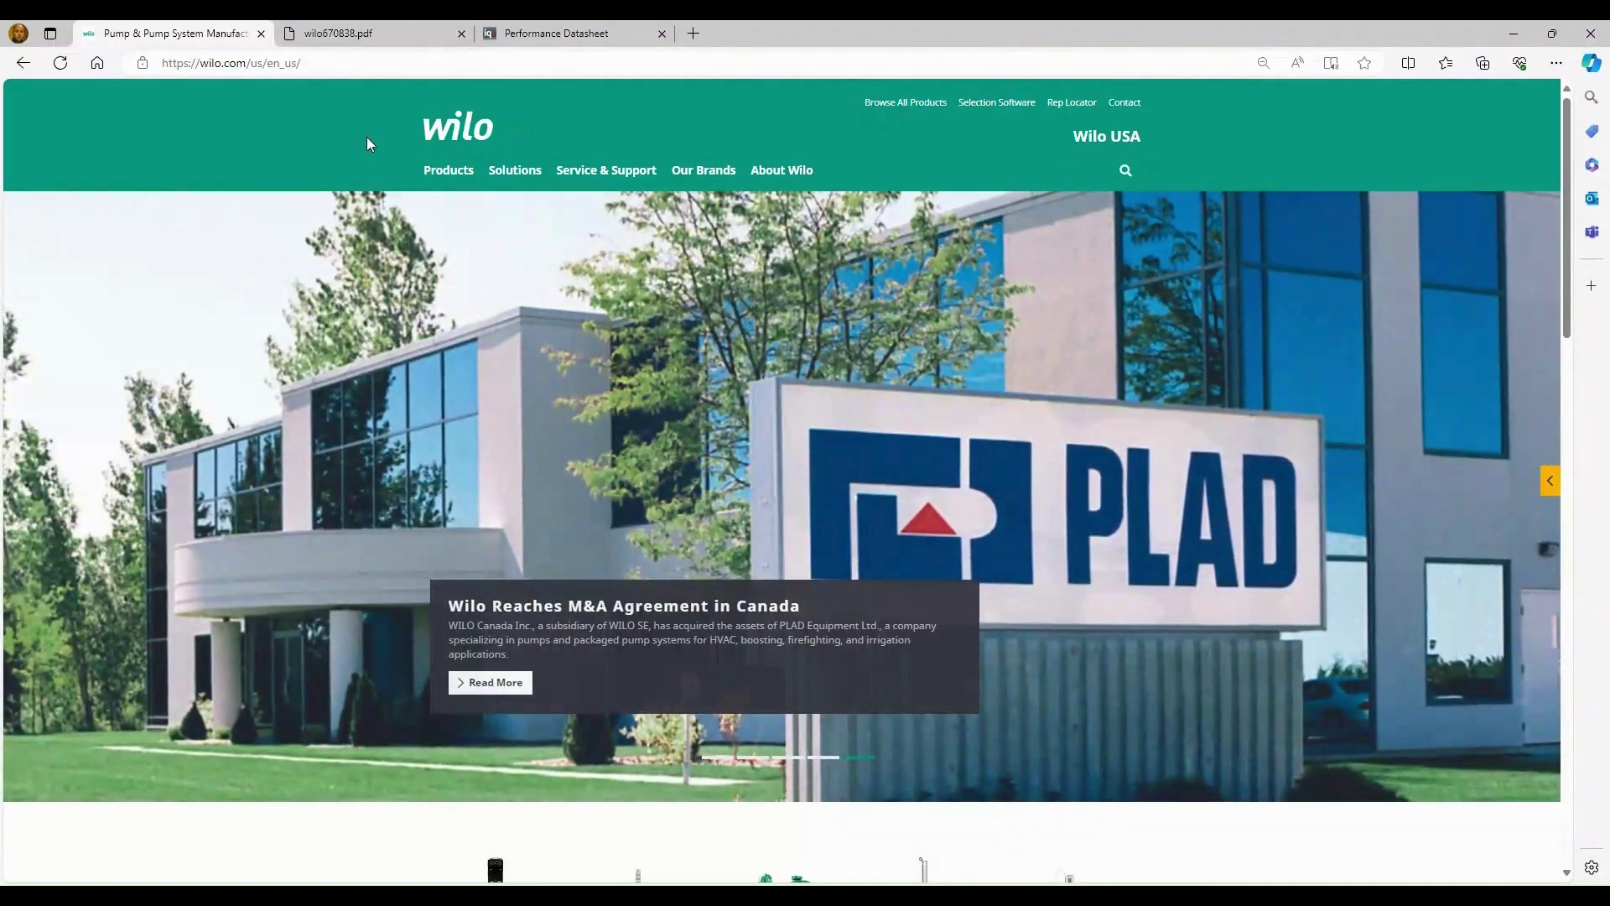
Step: Bring up the Wilo USA Products menu with its product categories
click(433, 177)
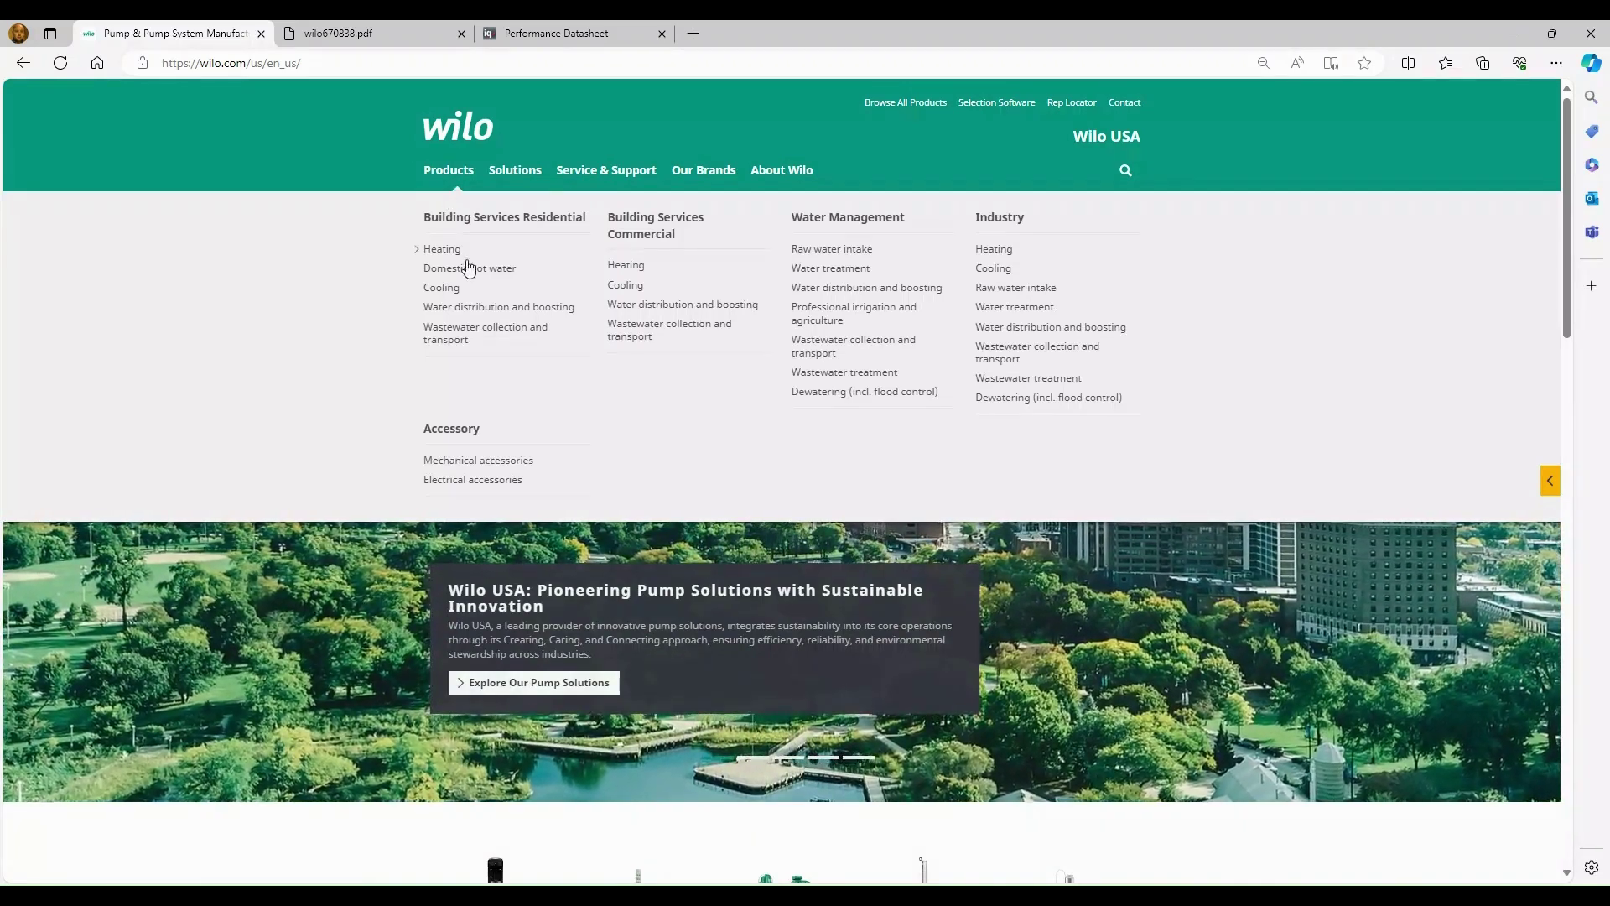
Step: Open the Wilo-WiBooster product page from commercial water distribution and boosting
click(645, 305)
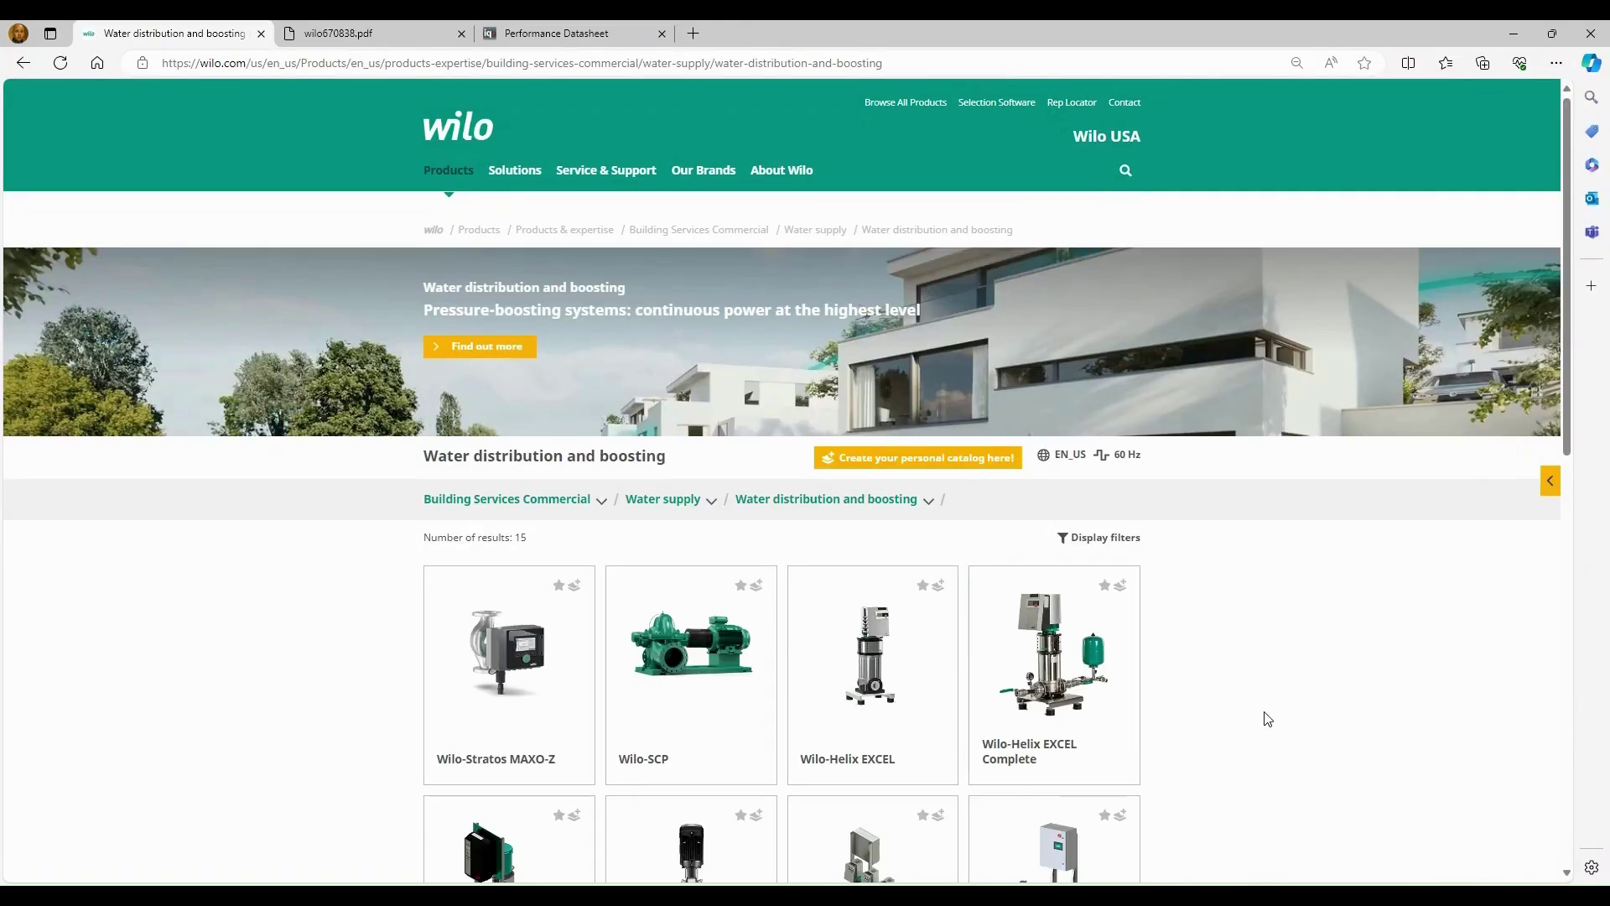
scroll(1267, 719, down, 4)
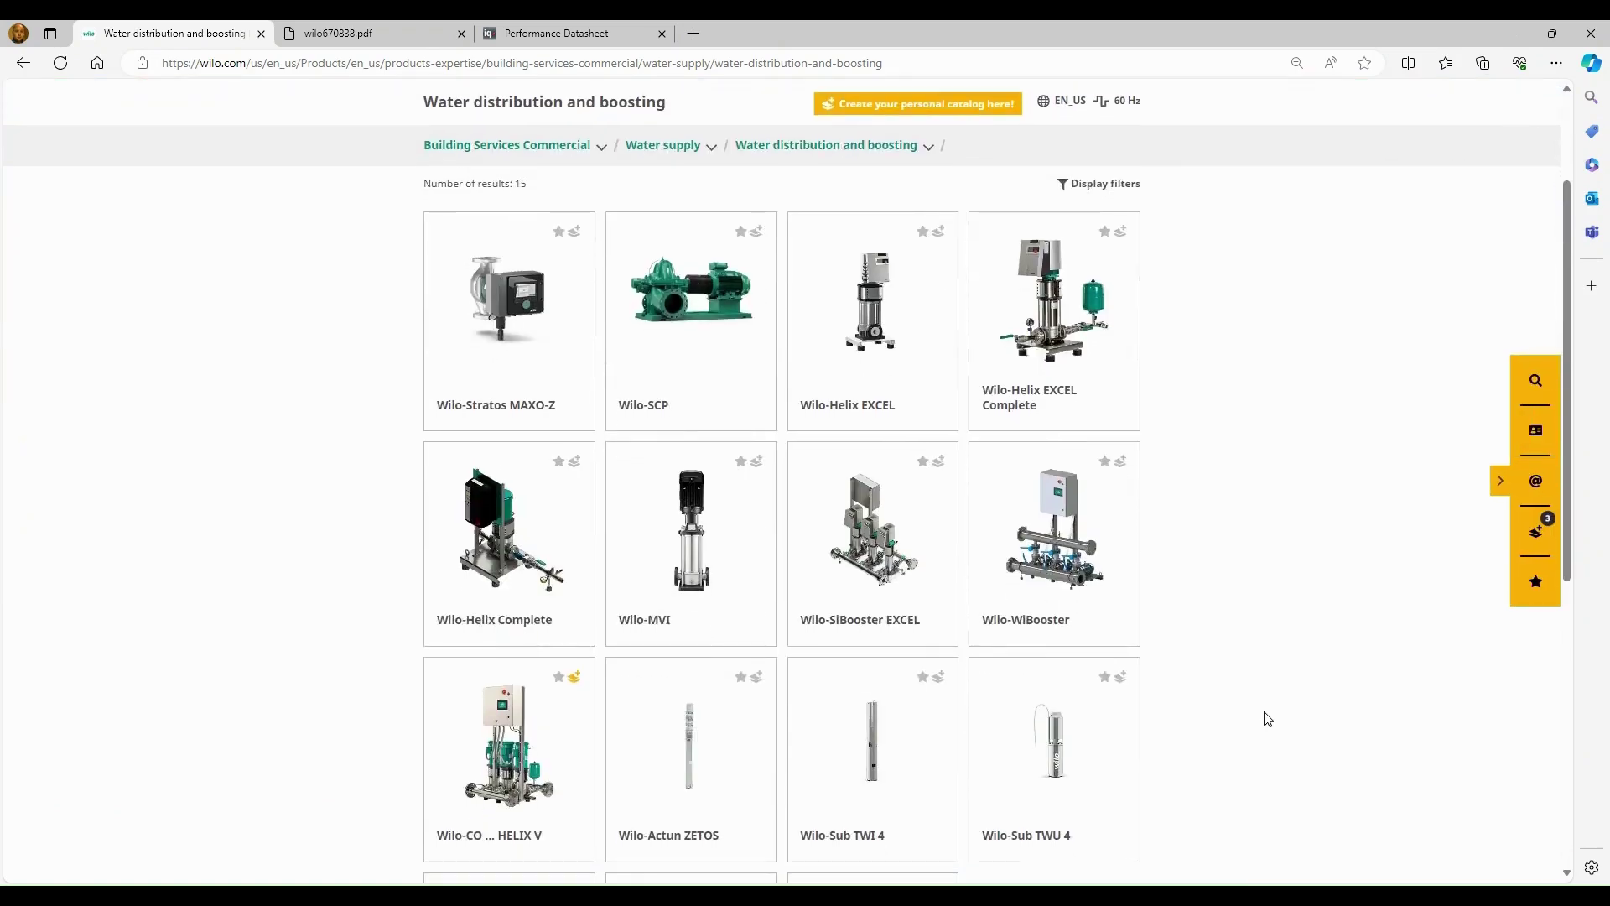
click(1068, 563)
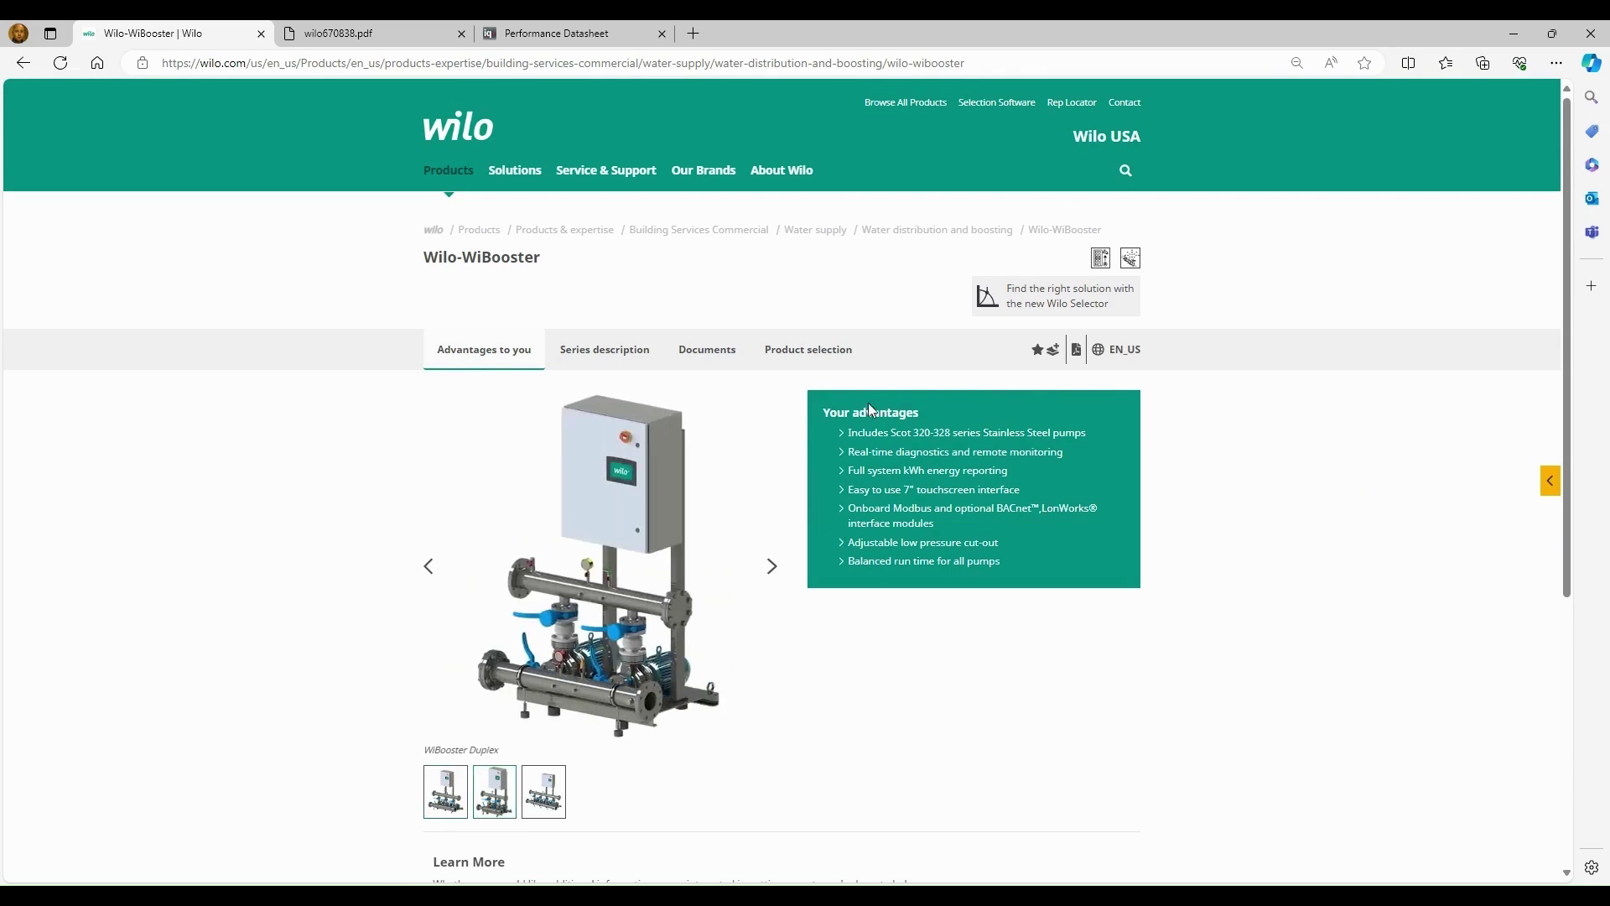
Step: Read the WiBooster series description, then show its documents list
click(640, 349)
scroll(1166, 635, down, 4)
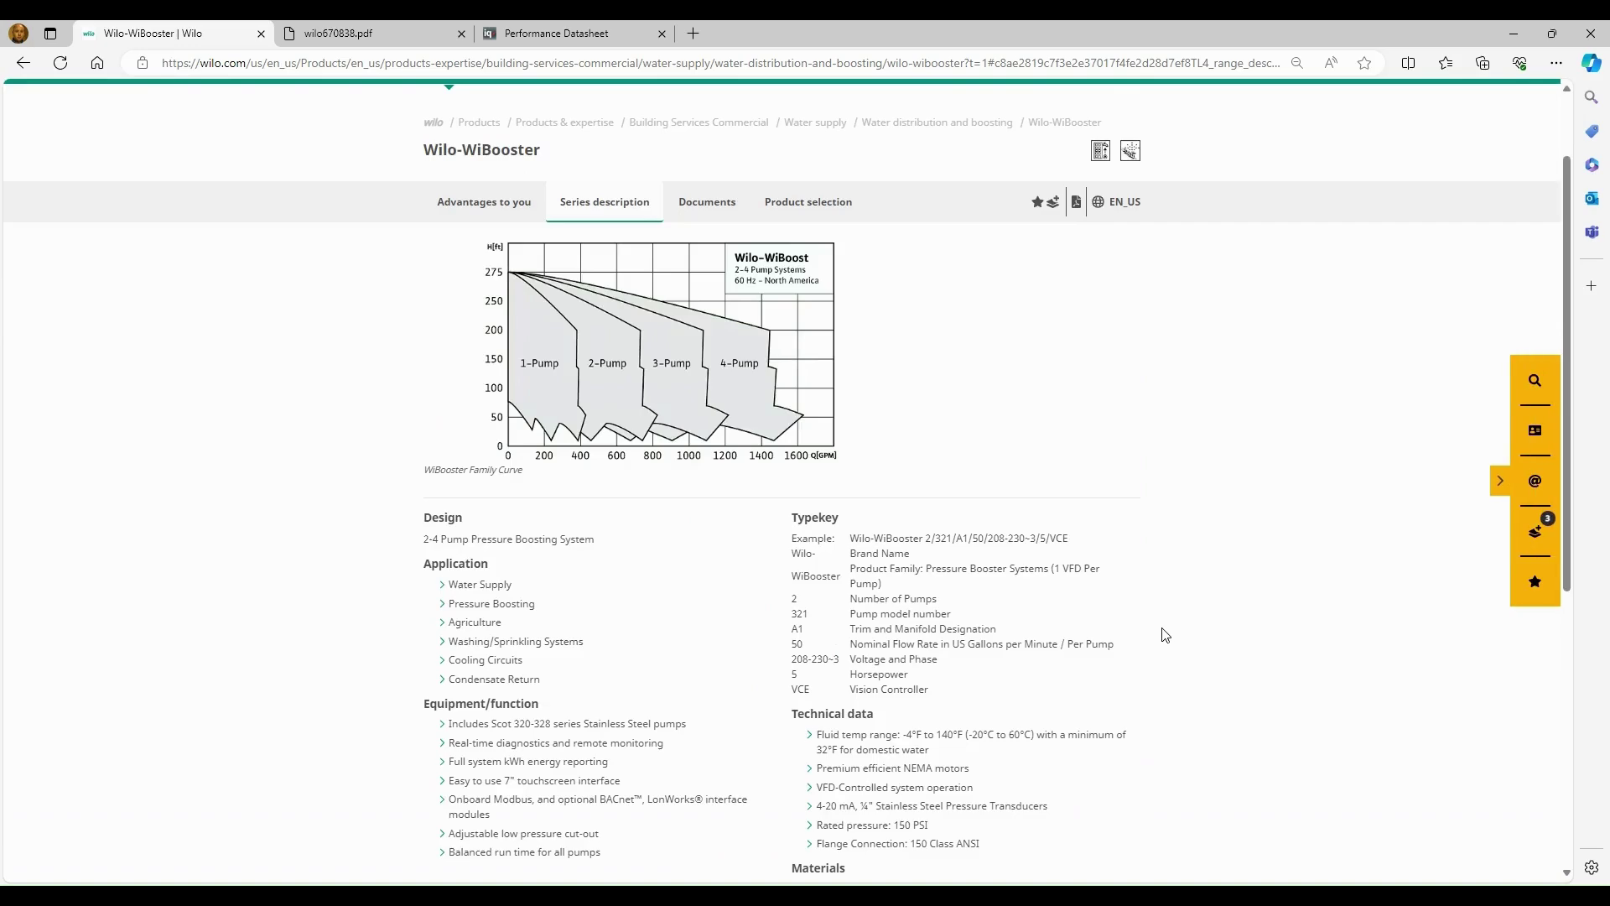
scroll(1163, 634, up, 2)
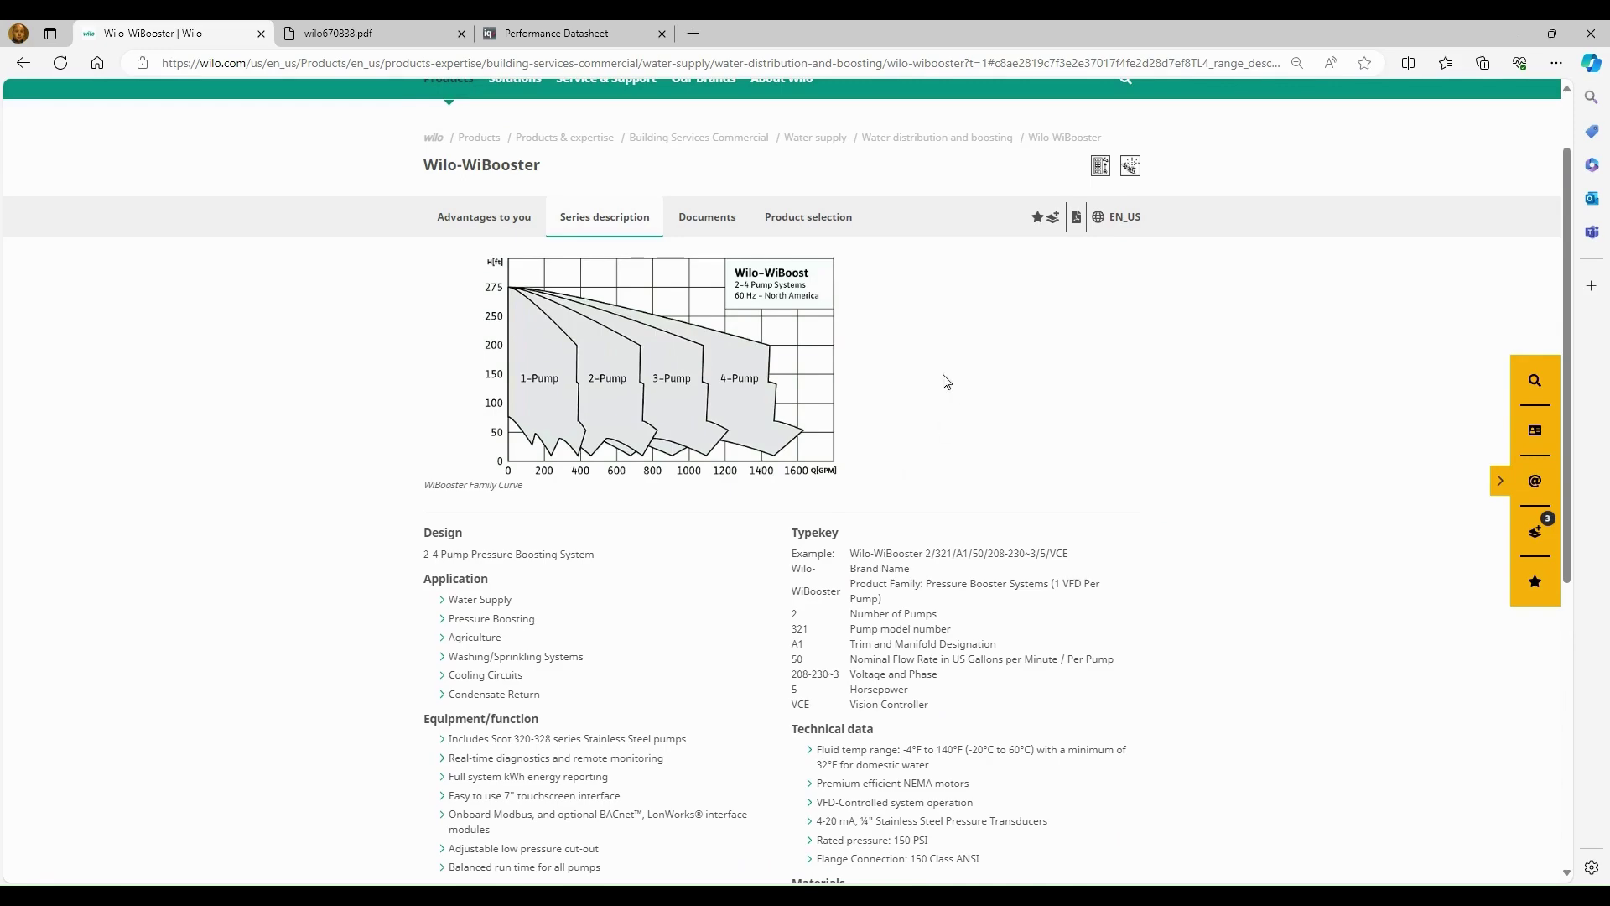
click(714, 218)
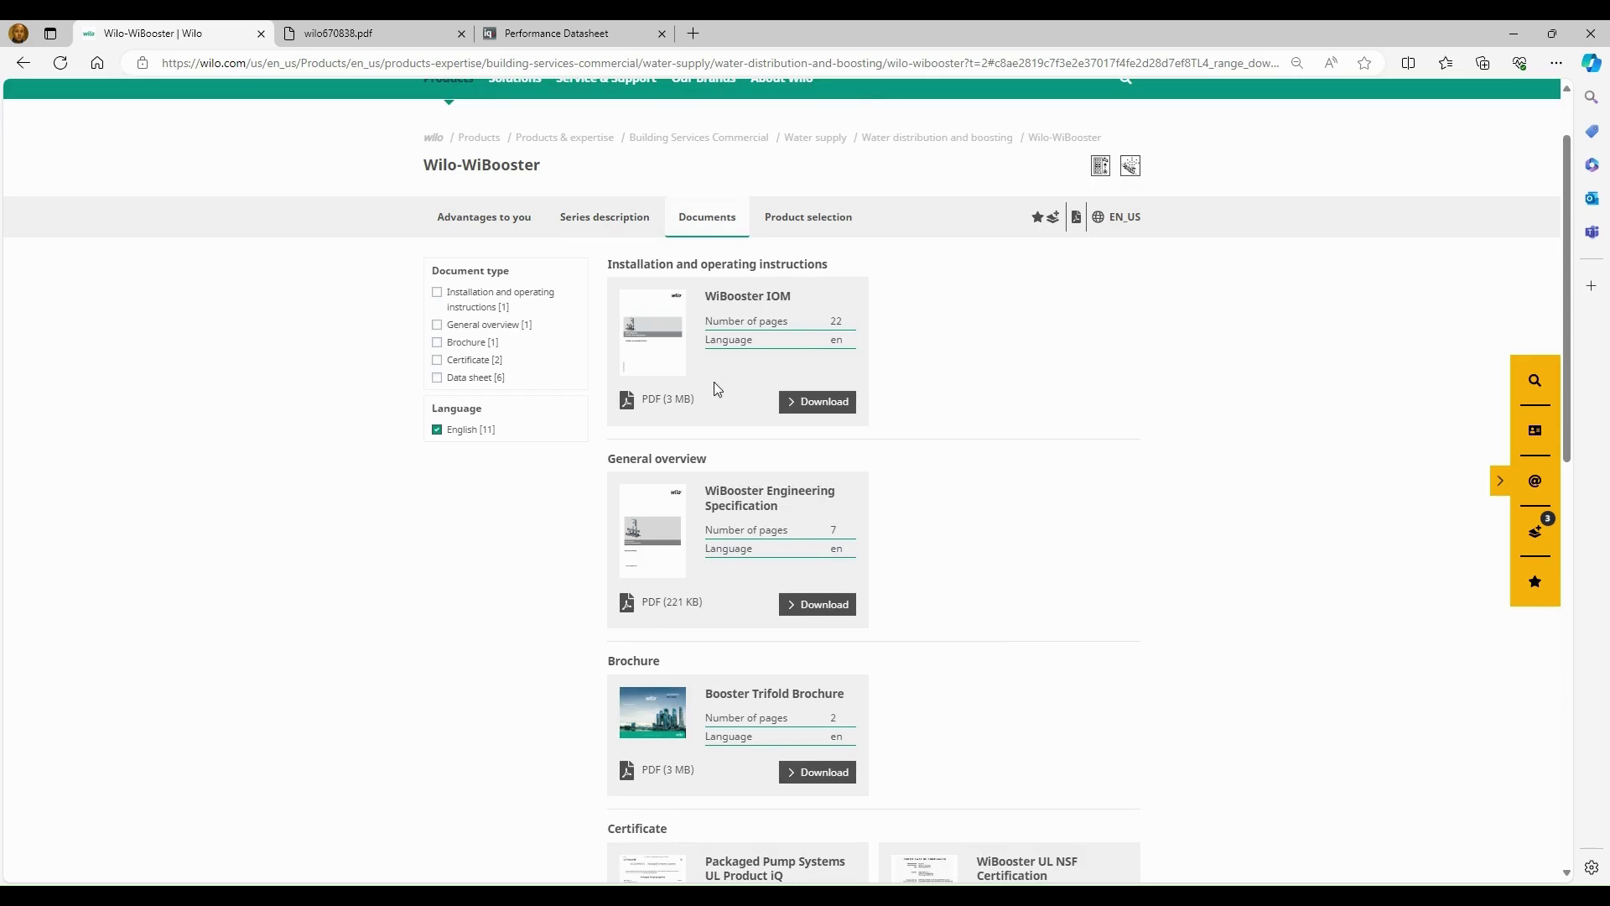
Step: Scroll the WiBooster documents past the UL certifications to the 2-, 3- and 4-Pump Submittals
scroll(960, 608, down, 1)
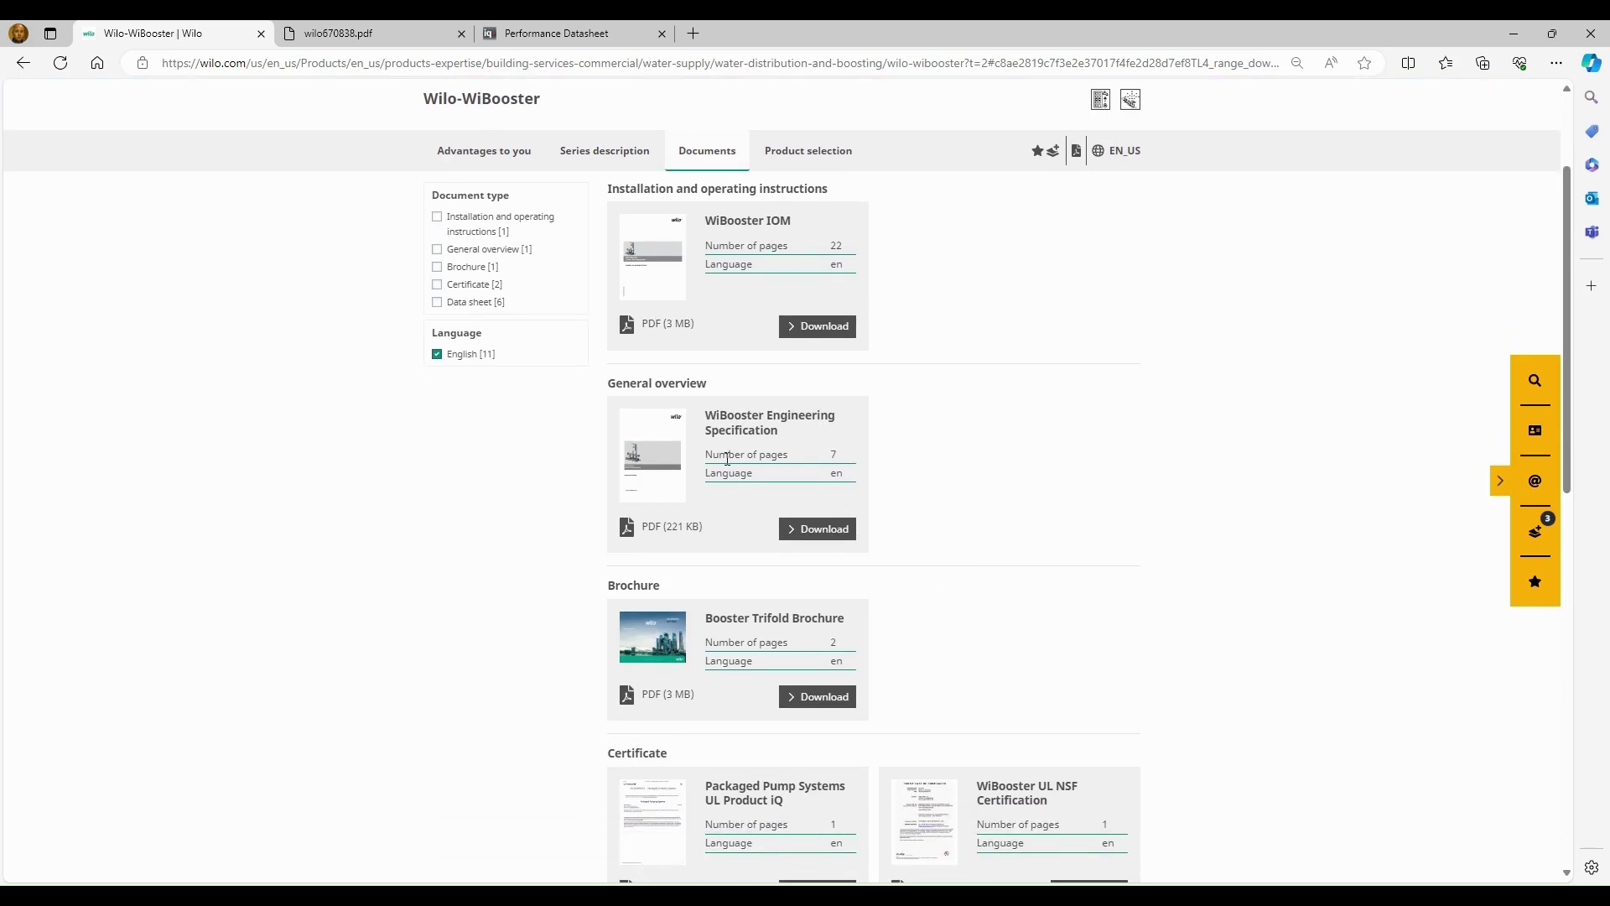
scroll(961, 488, down, 1)
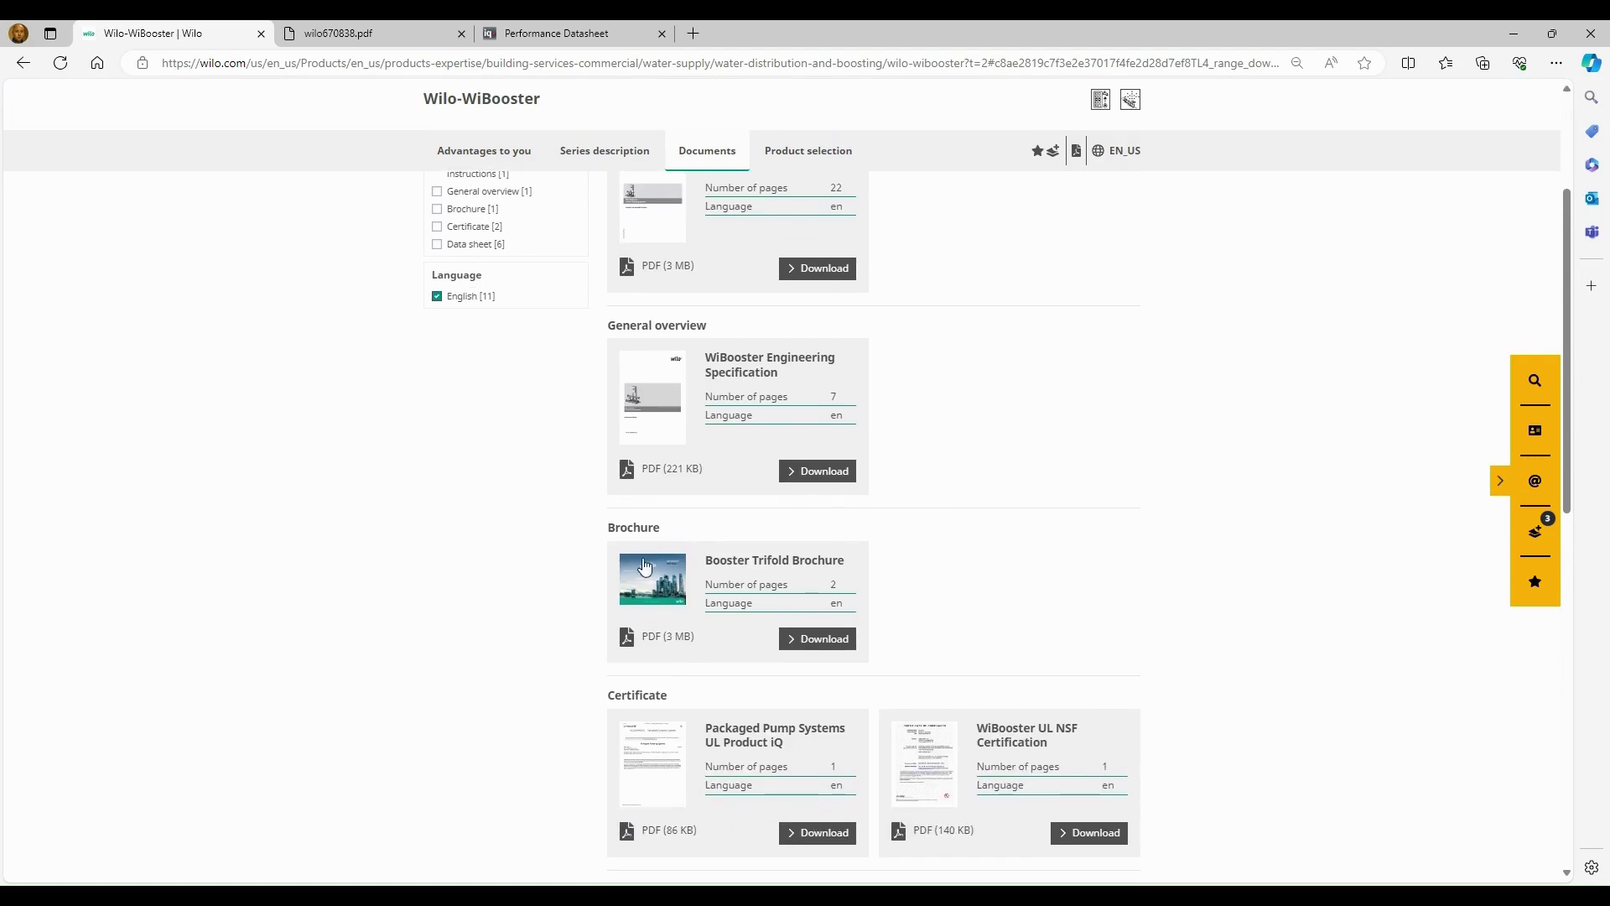
scroll(558, 589, down, 2)
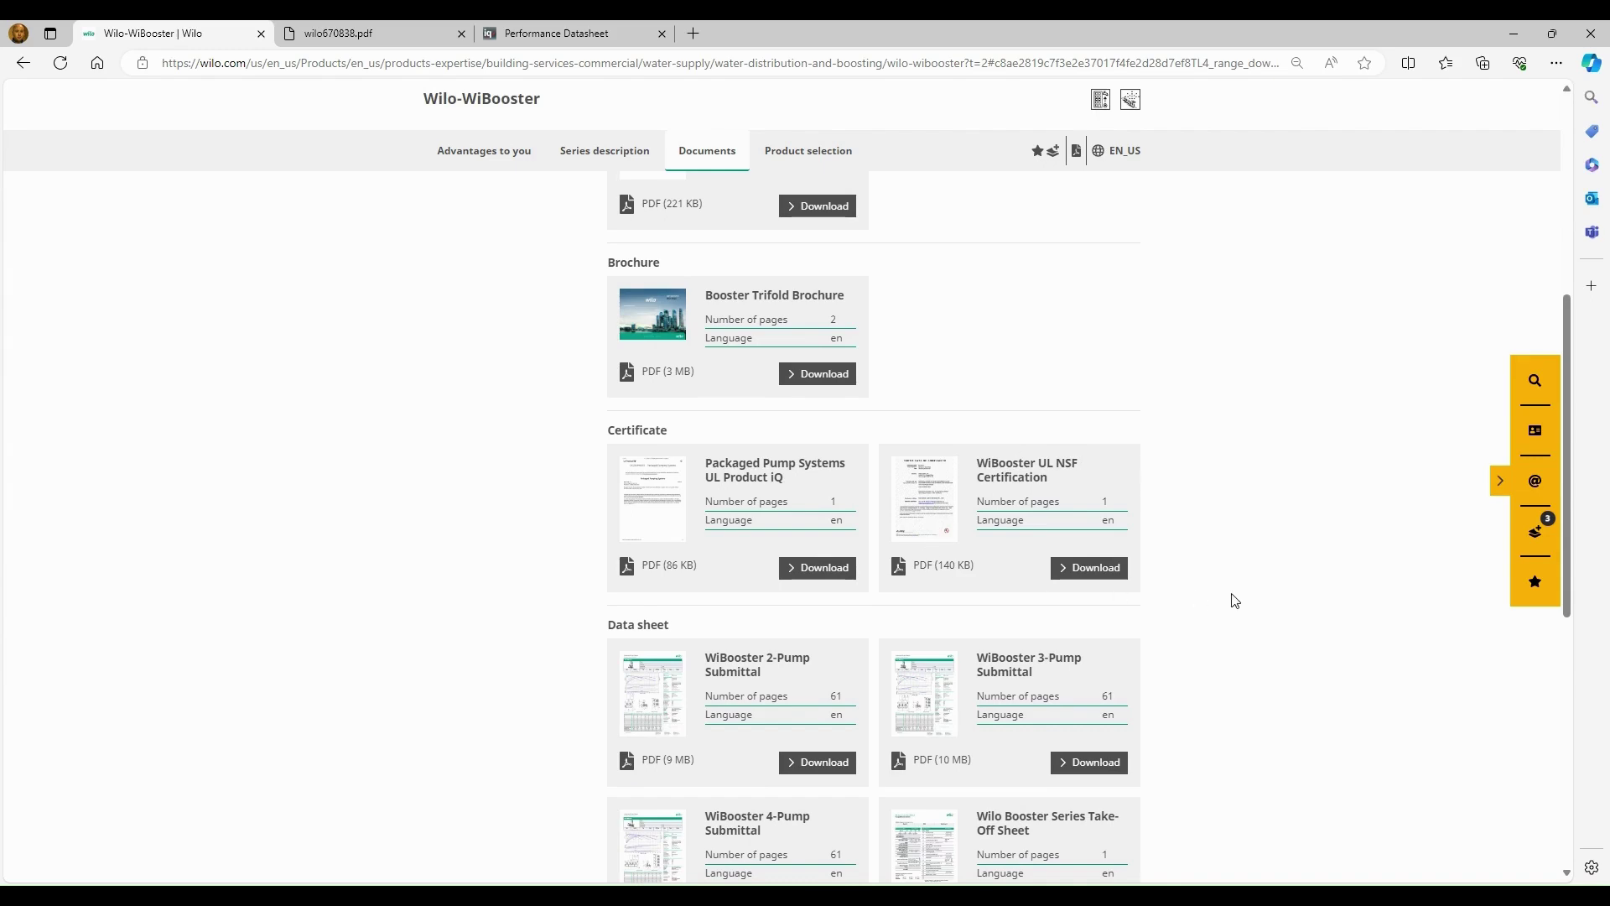
scroll(1233, 600, down, 3)
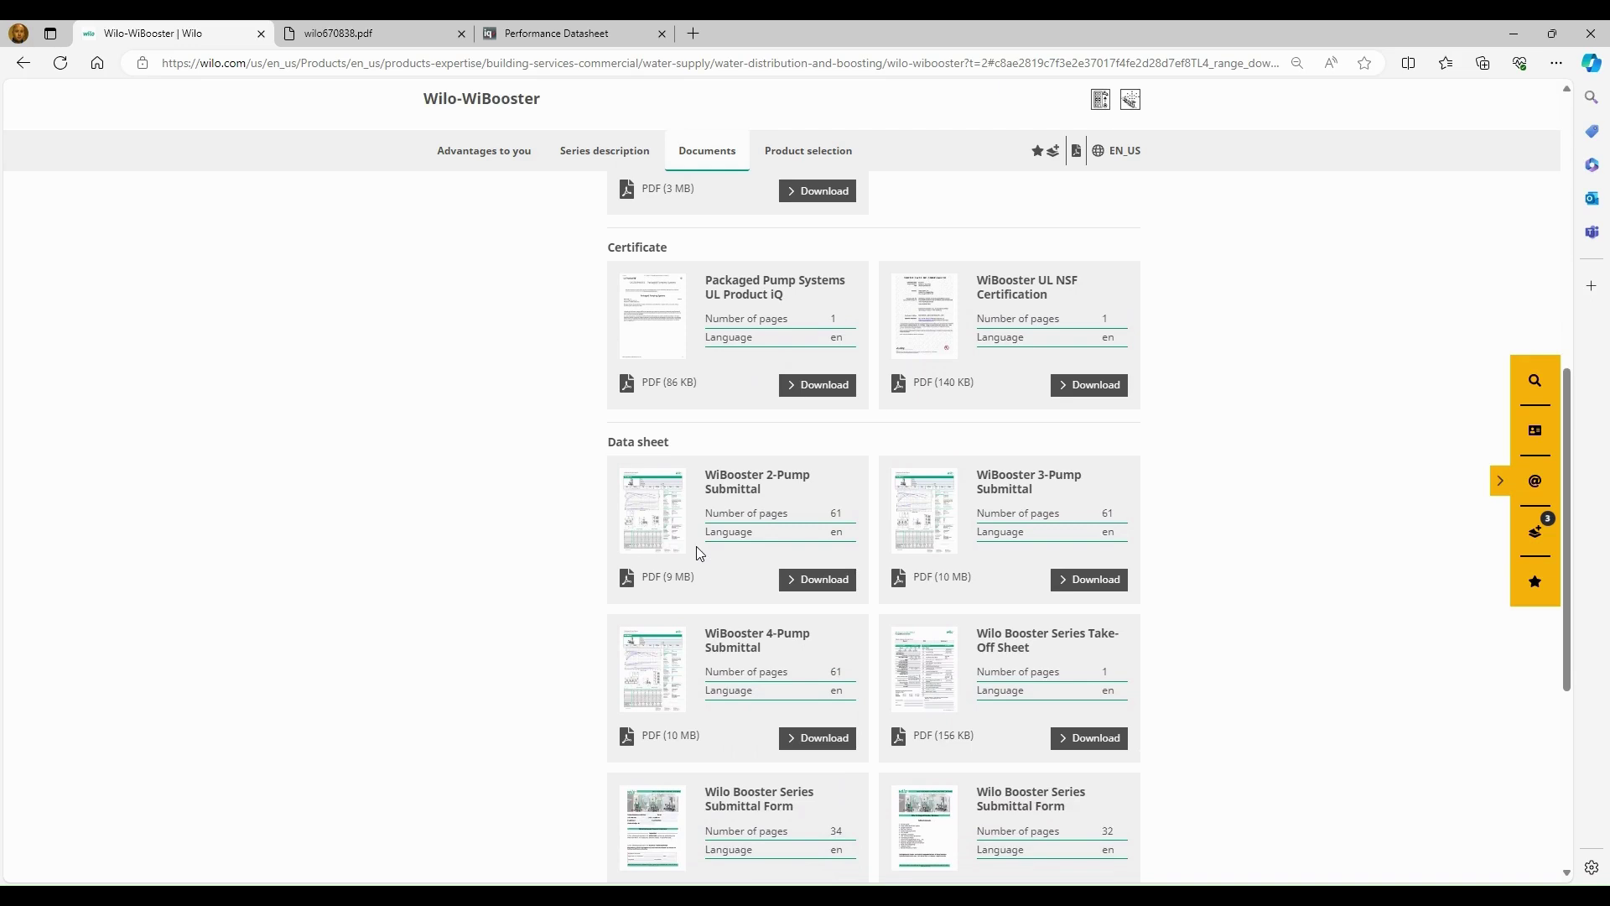
scroll(696, 547, down, 1)
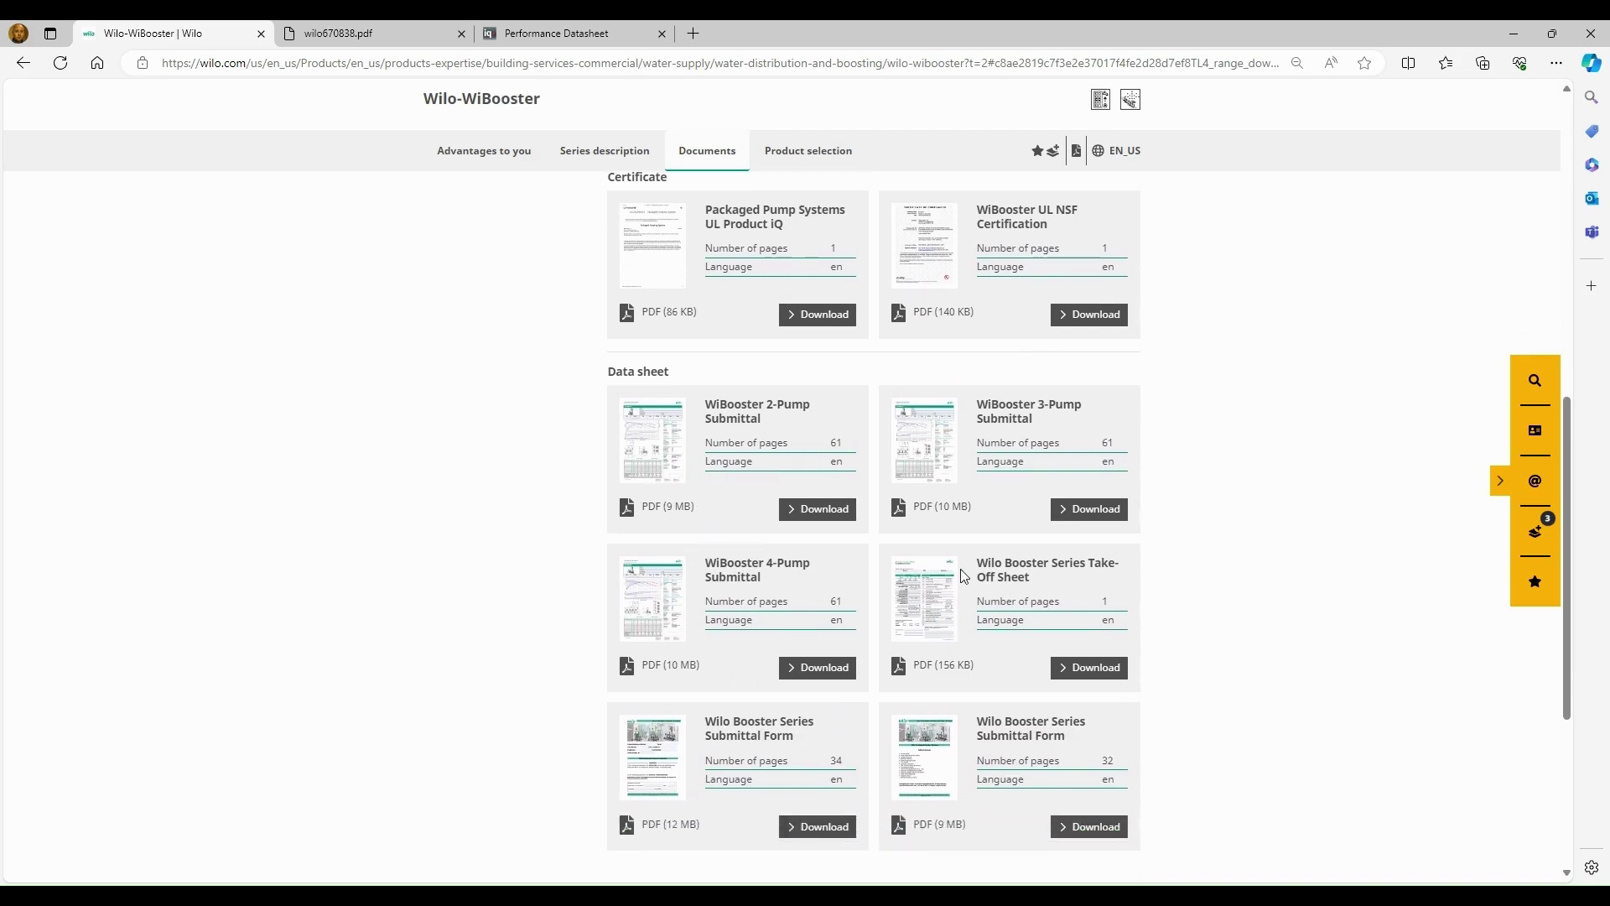
scroll(1275, 672, down, 1)
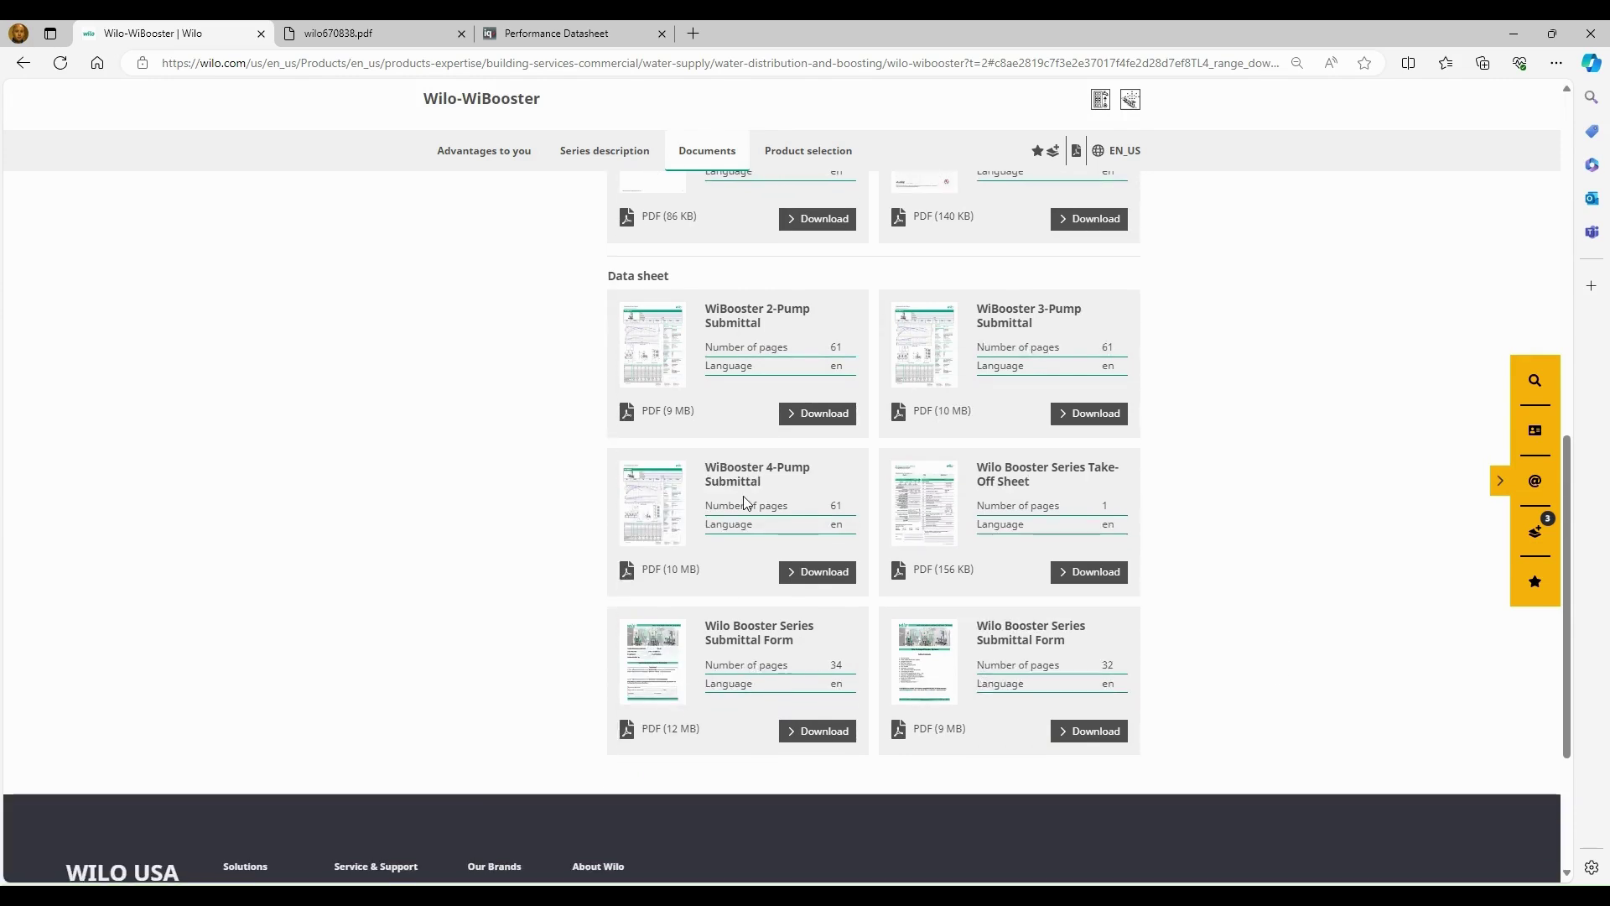
Step: Read wilo670838.pdf down to page 18, then return to the SiBooster EXCEL product list
click(357, 38)
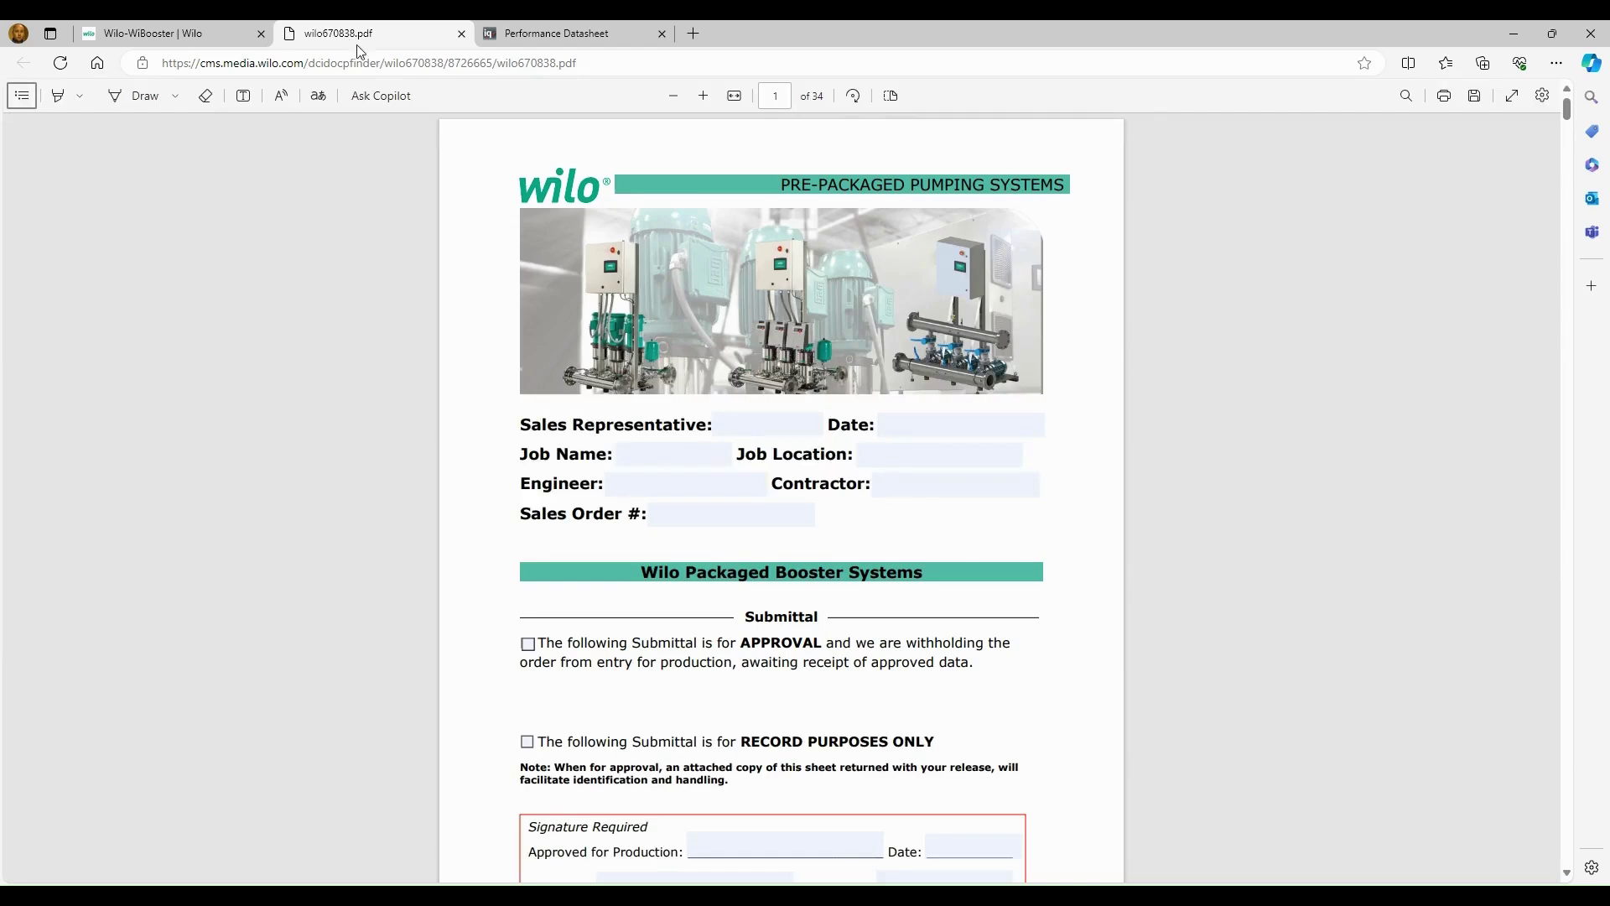
scroll(659, 573, down, 7)
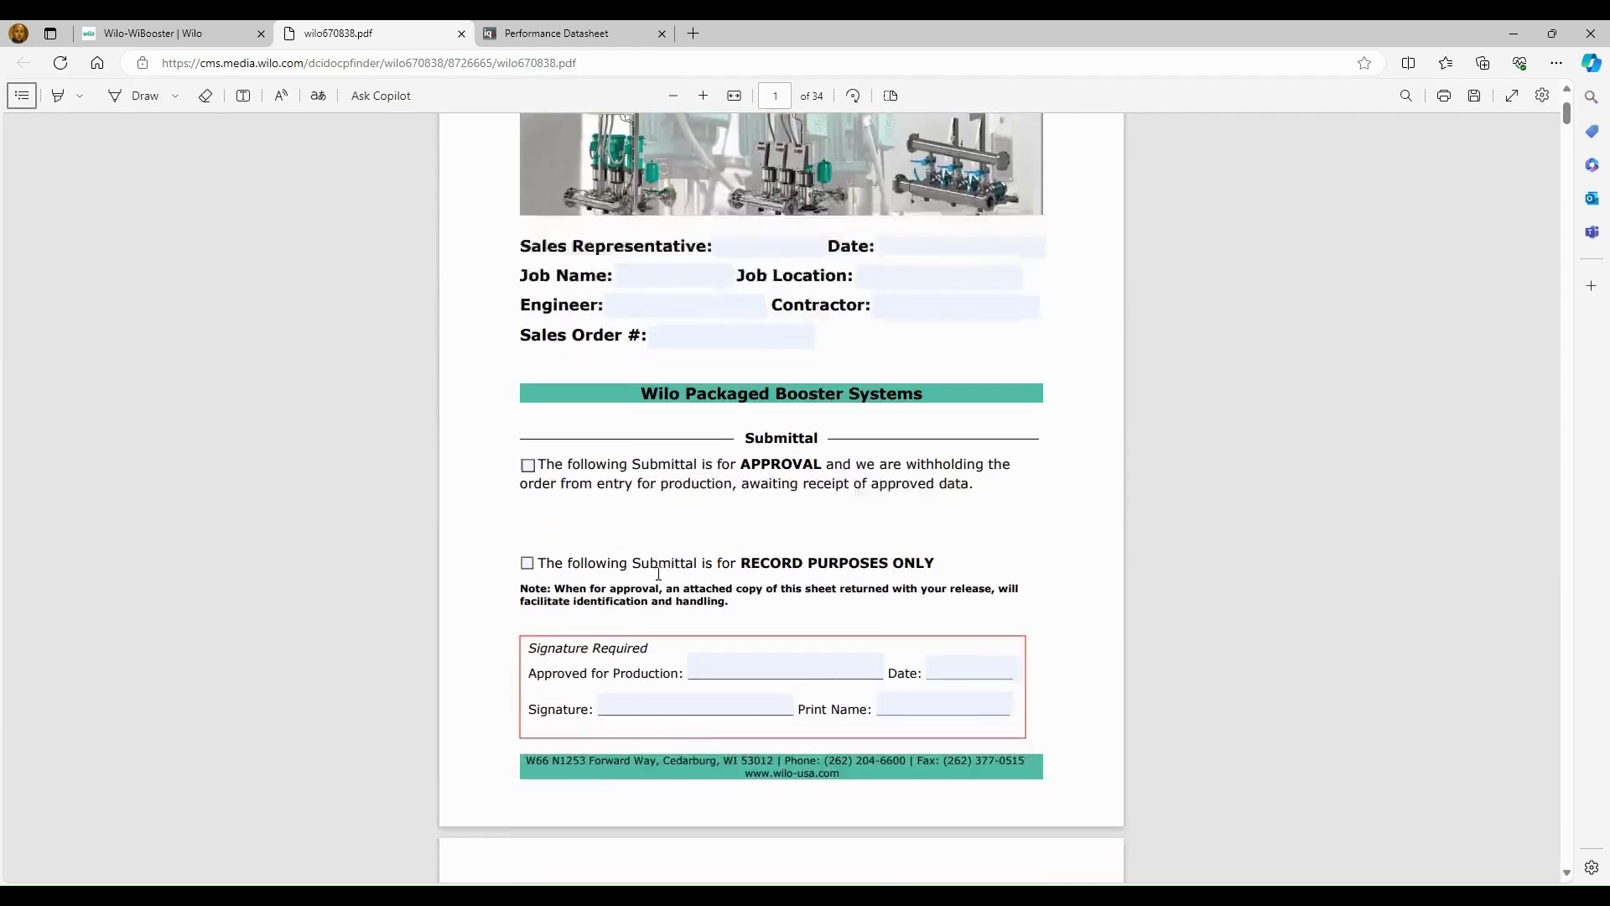
scroll(658, 574, down, 4)
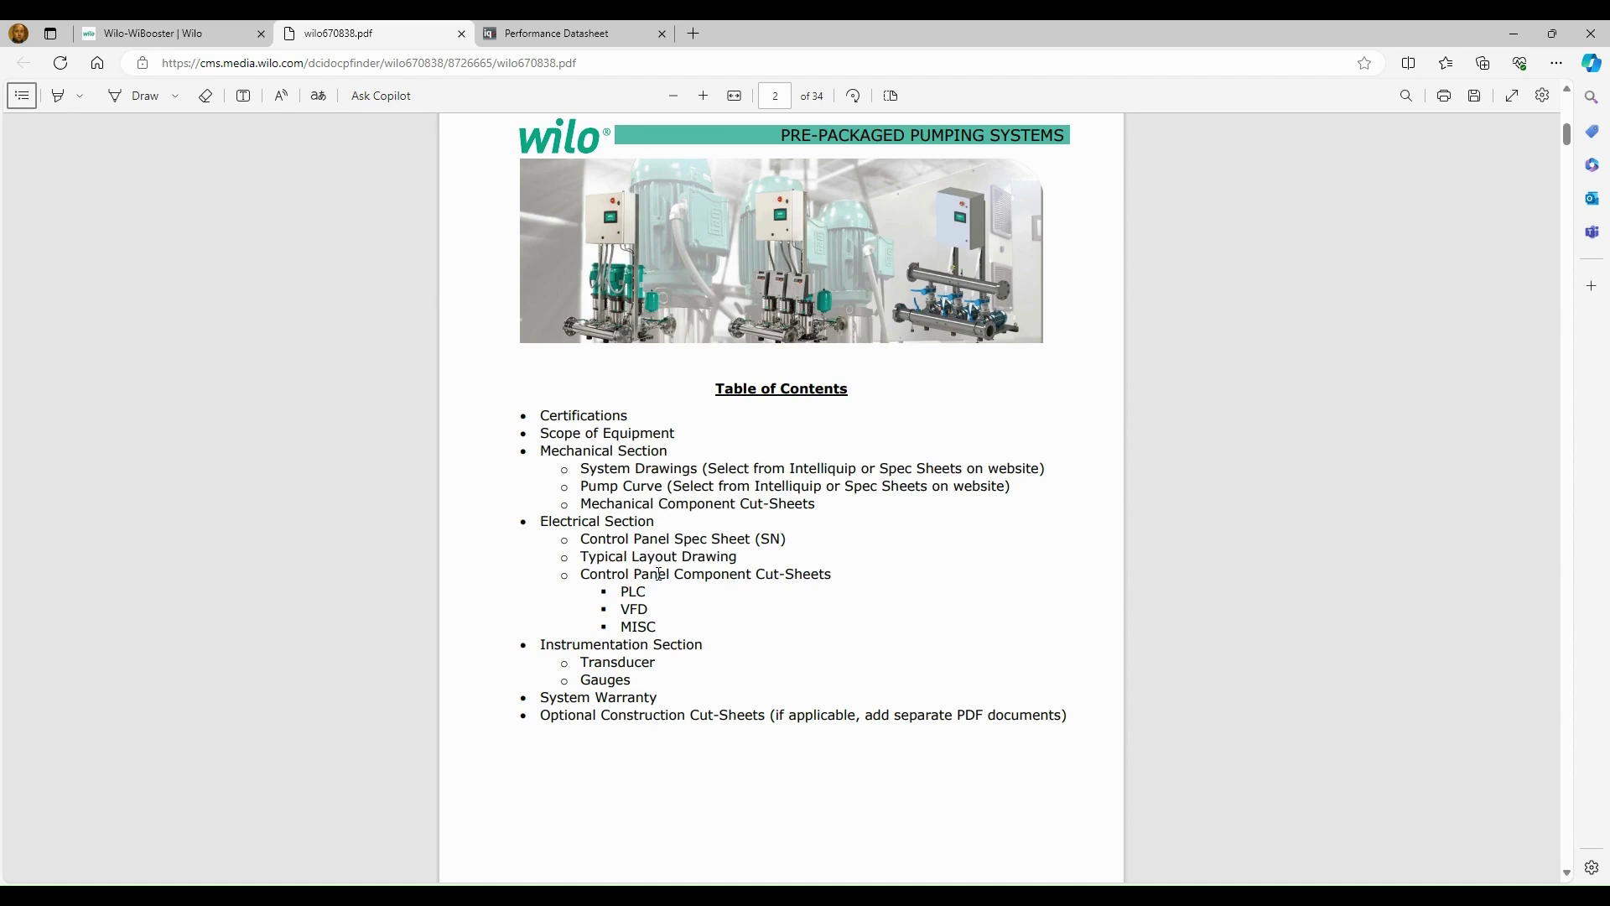
scroll(958, 659, down, 7)
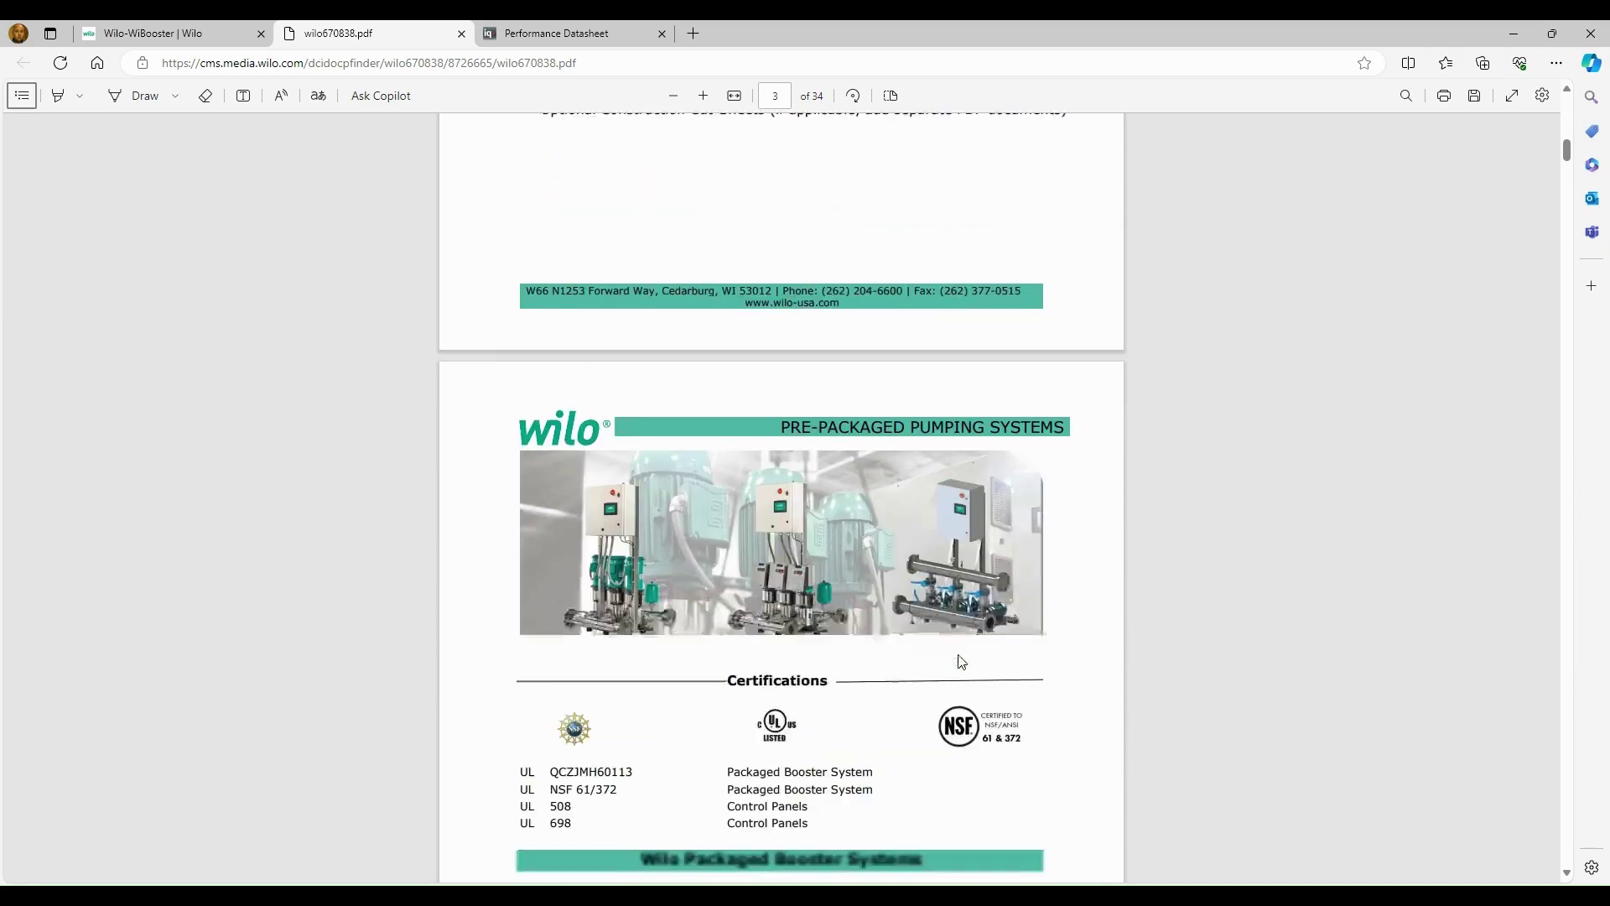
scroll(961, 661, down, 20)
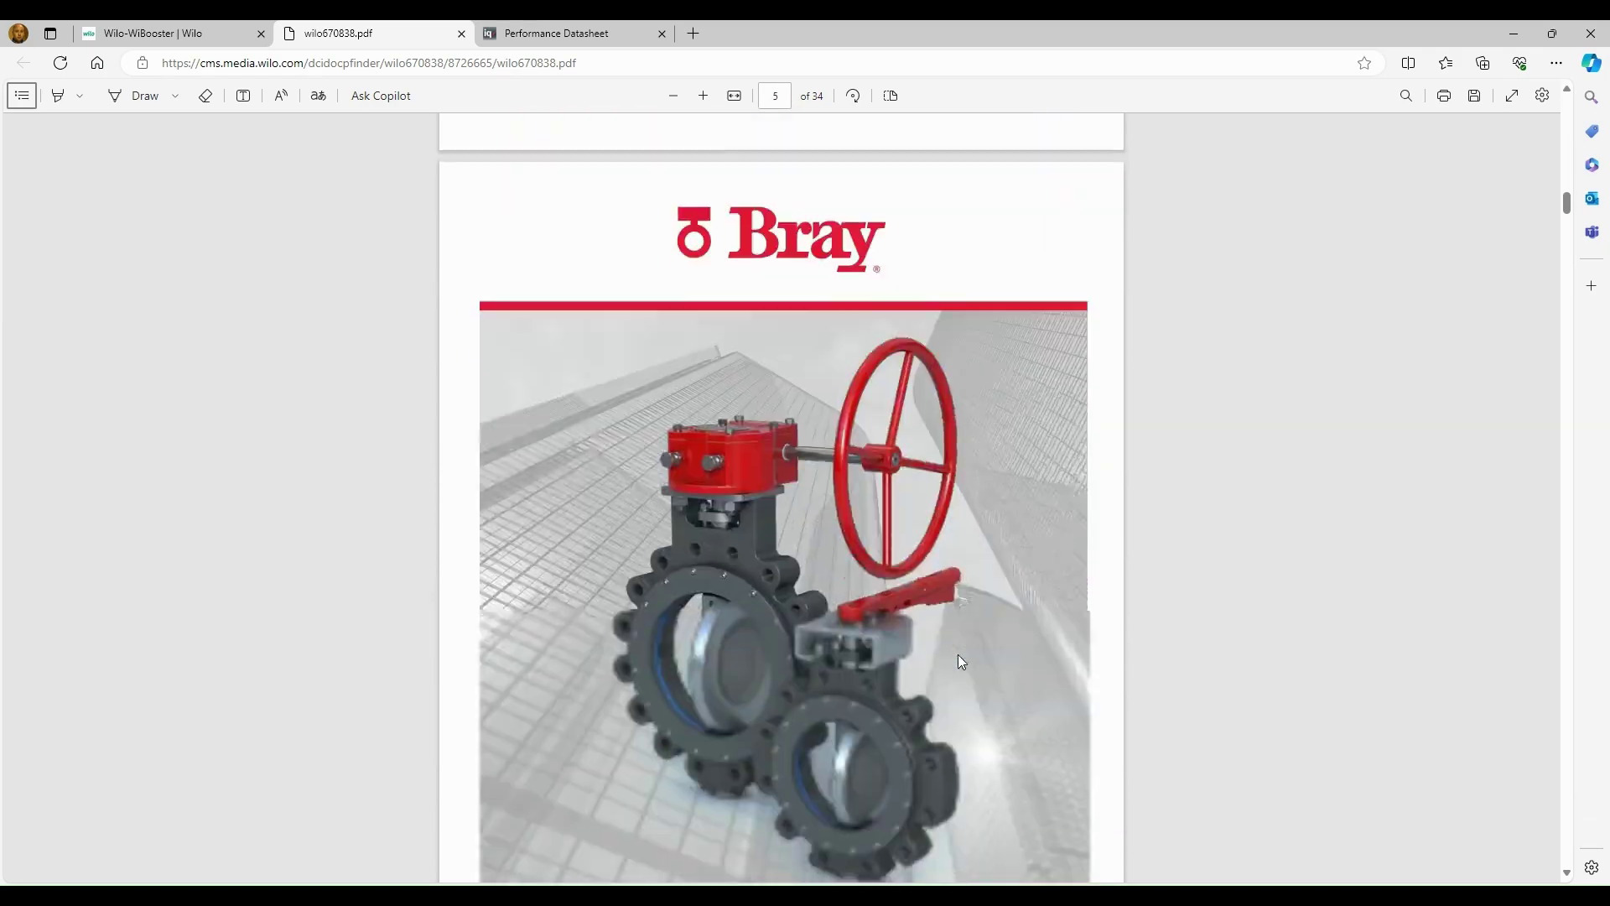
scroll(961, 661, down, 20)
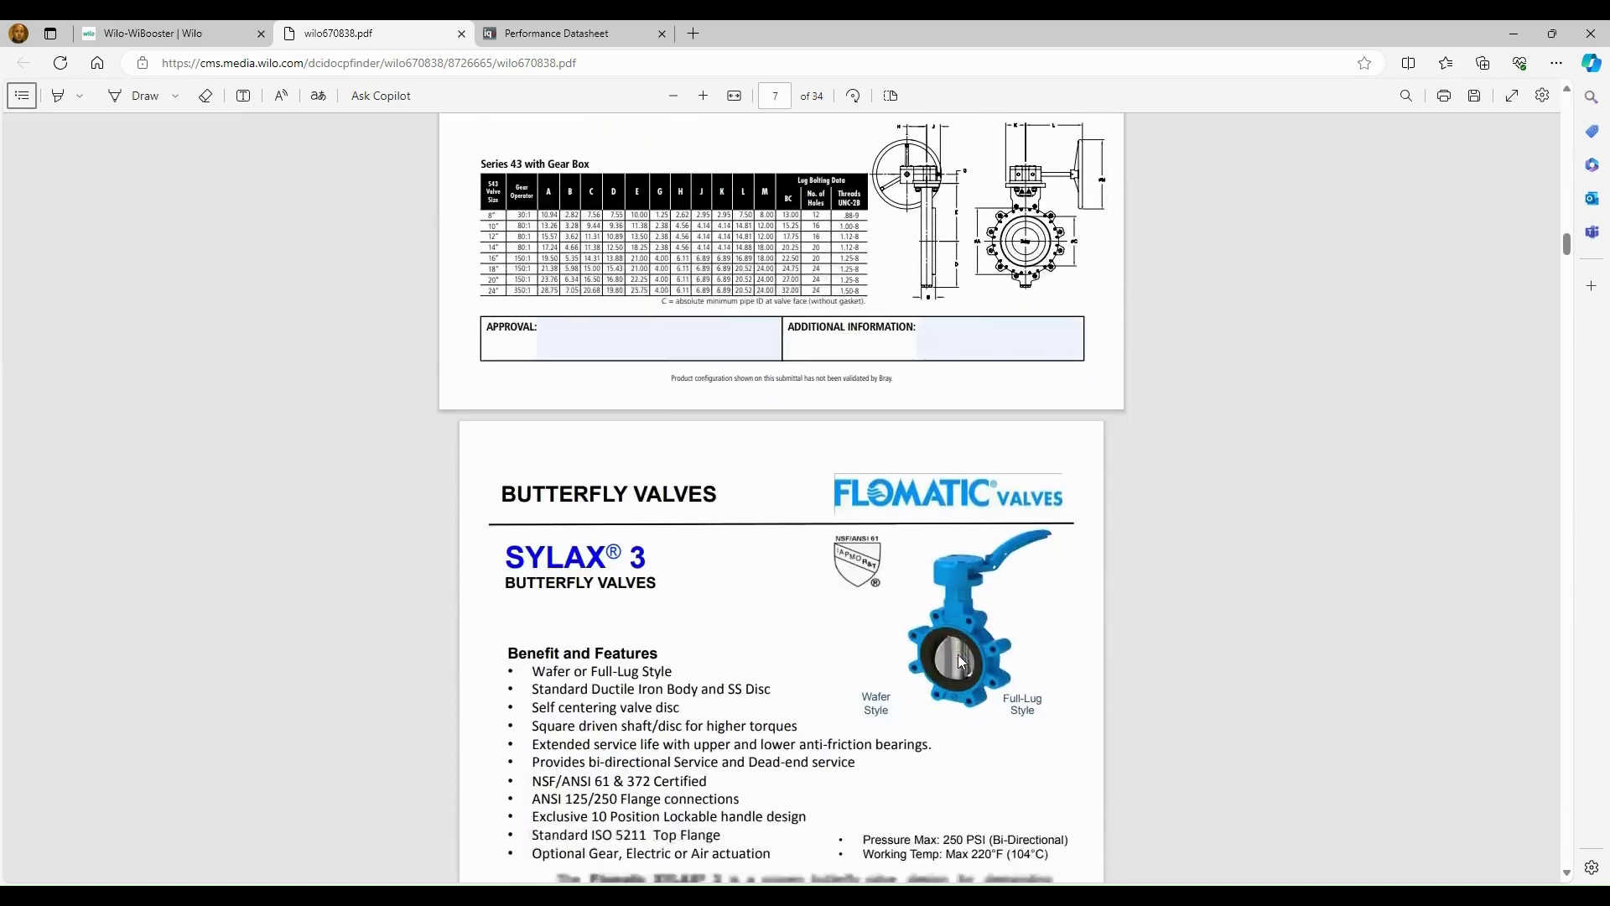
scroll(958, 654, down, 18)
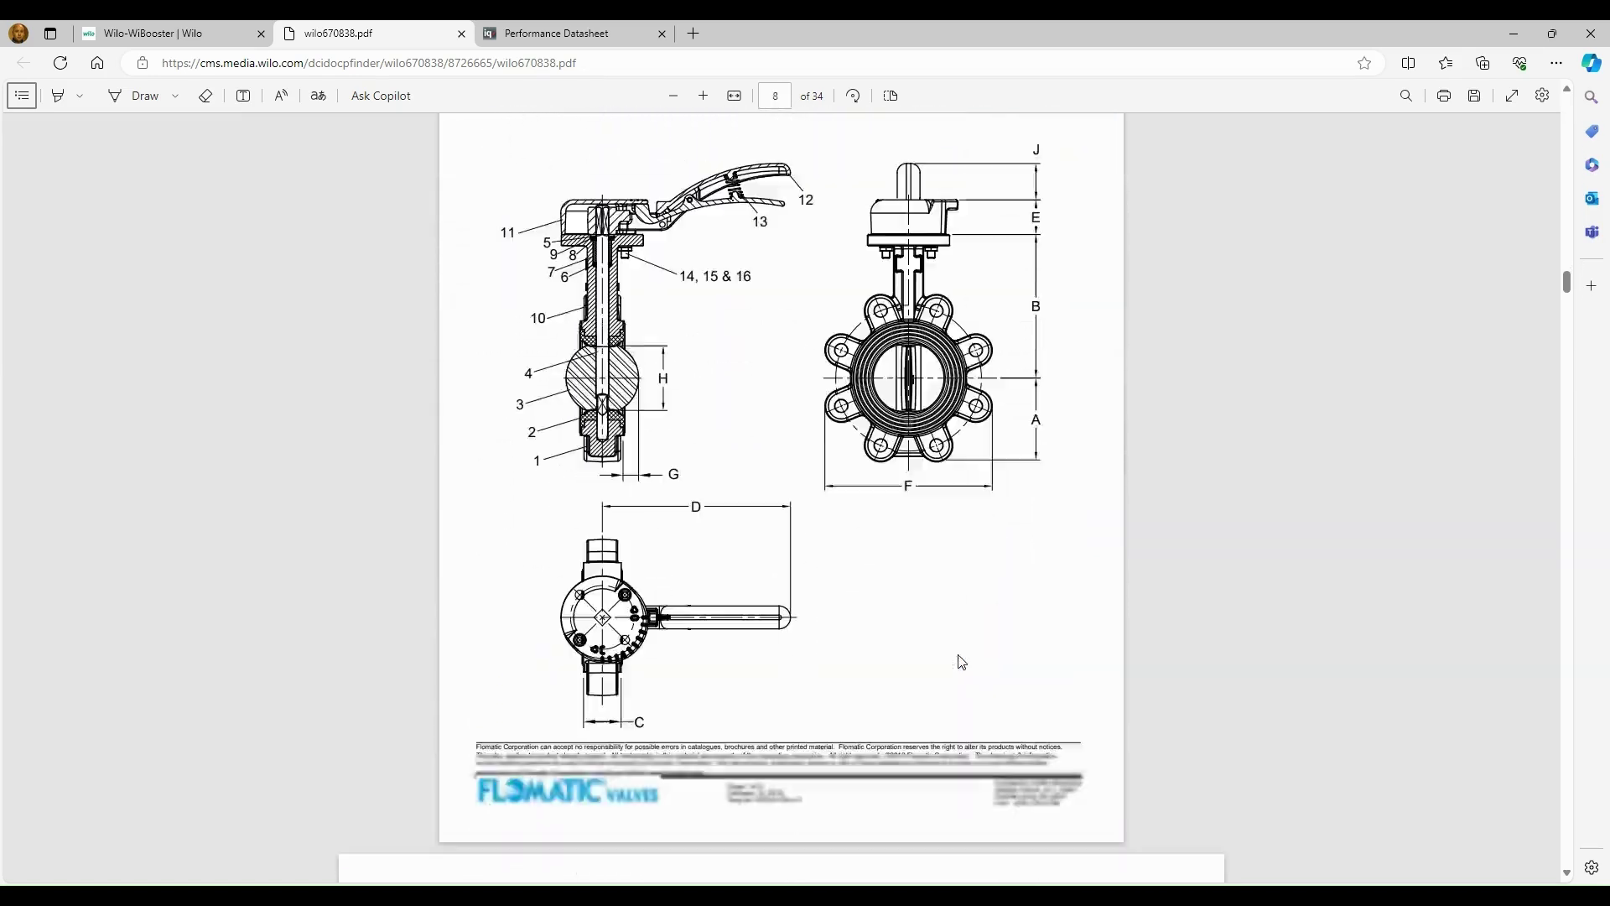
scroll(961, 662, down, 18)
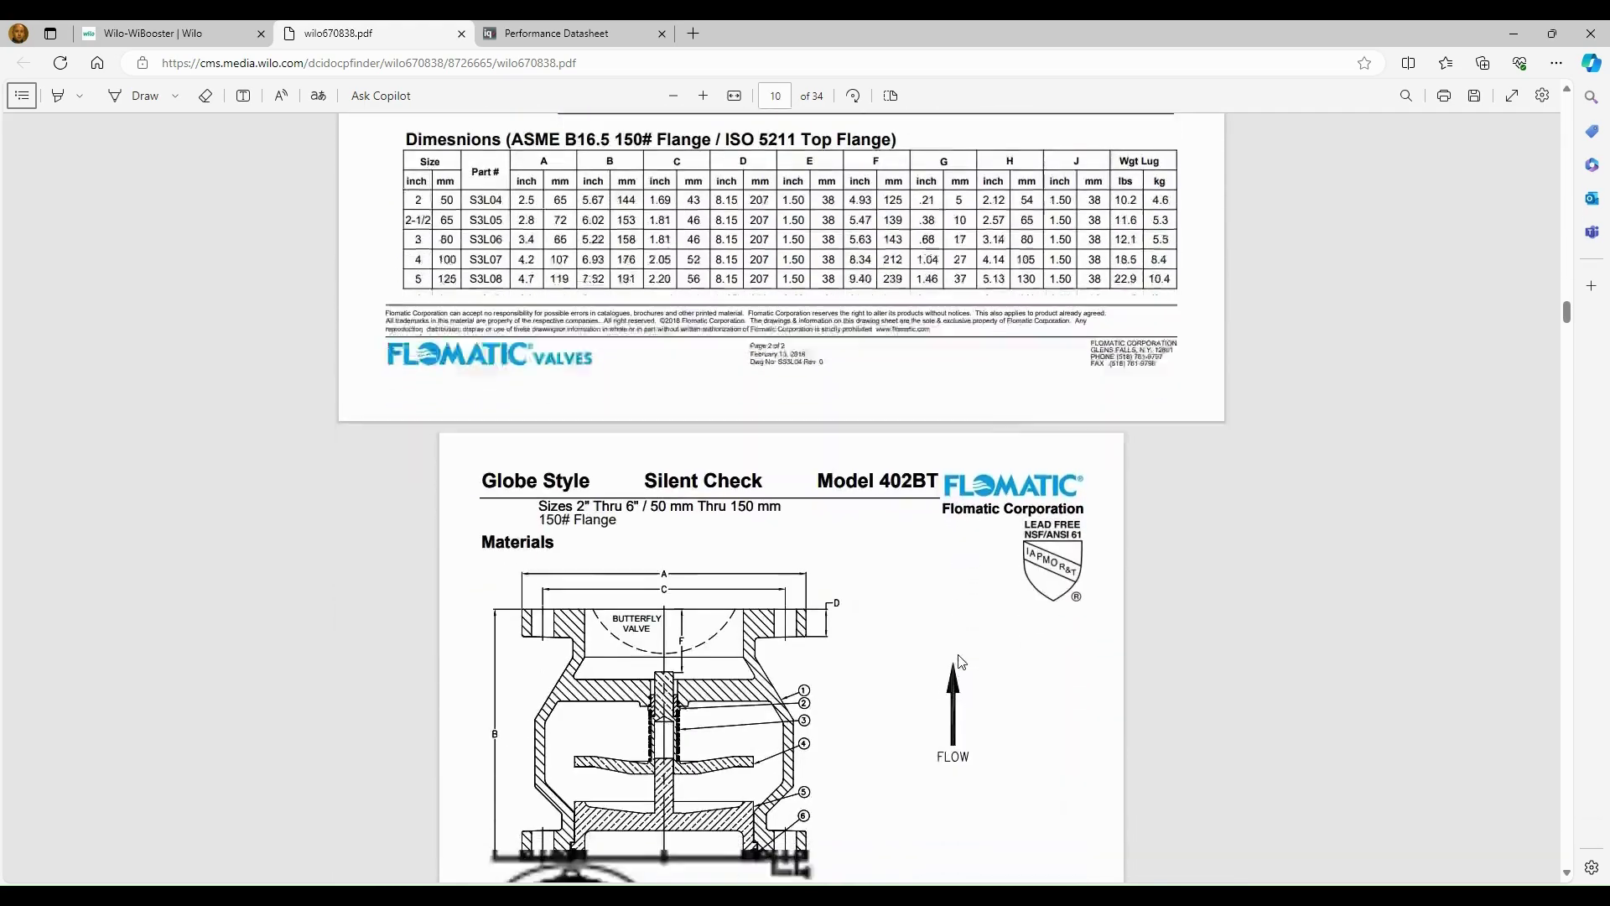
scroll(960, 661, down, 12)
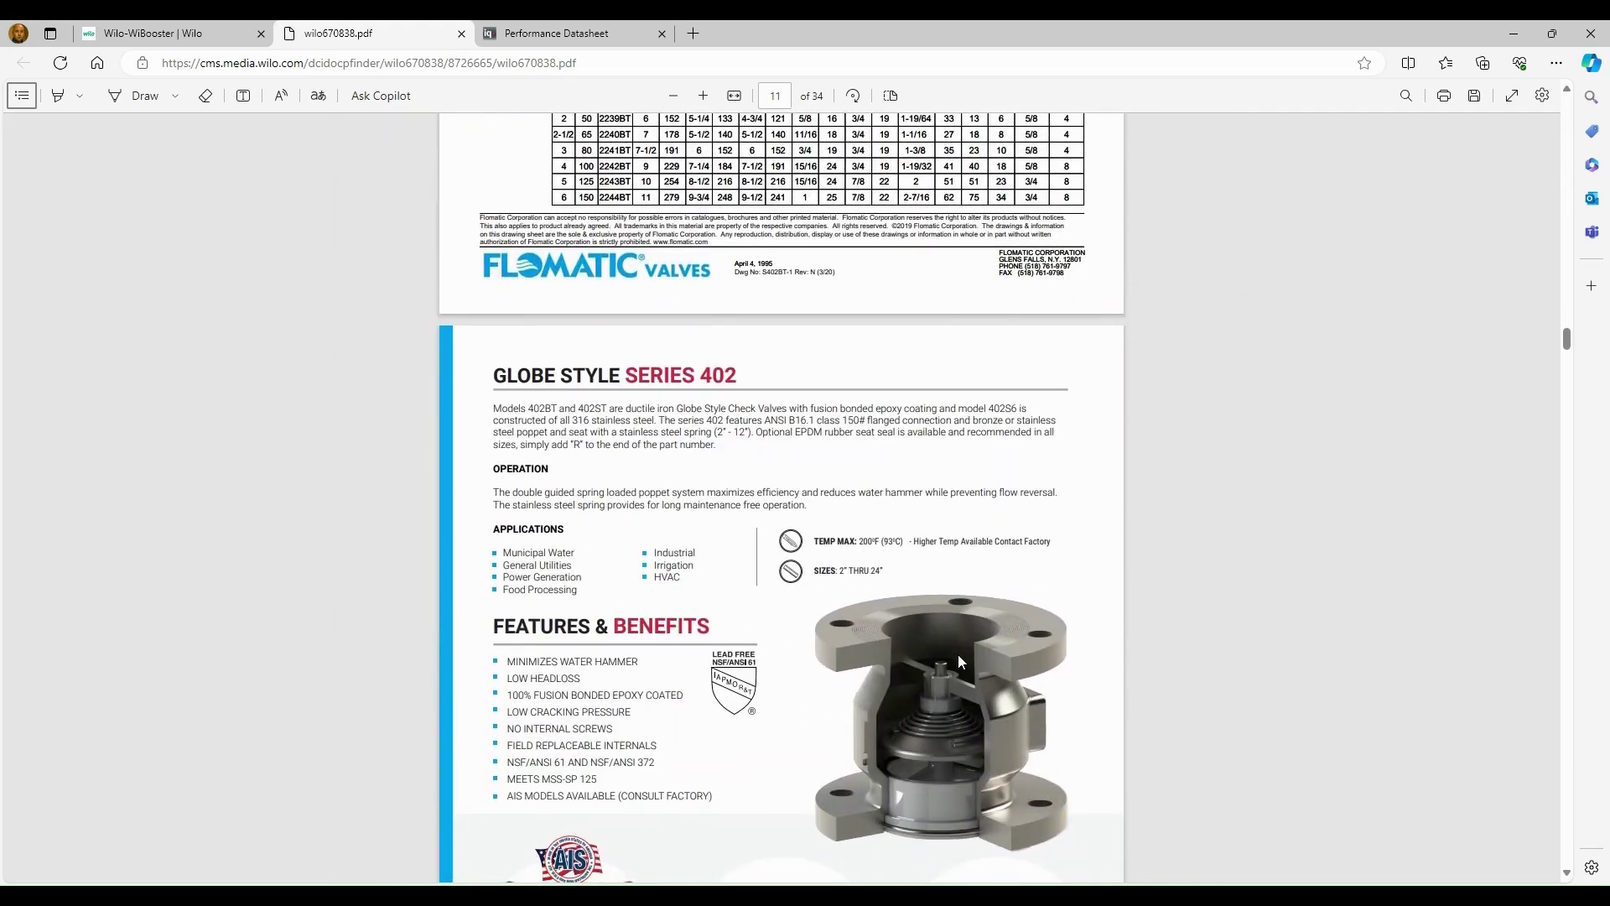
scroll(960, 662, down, 20)
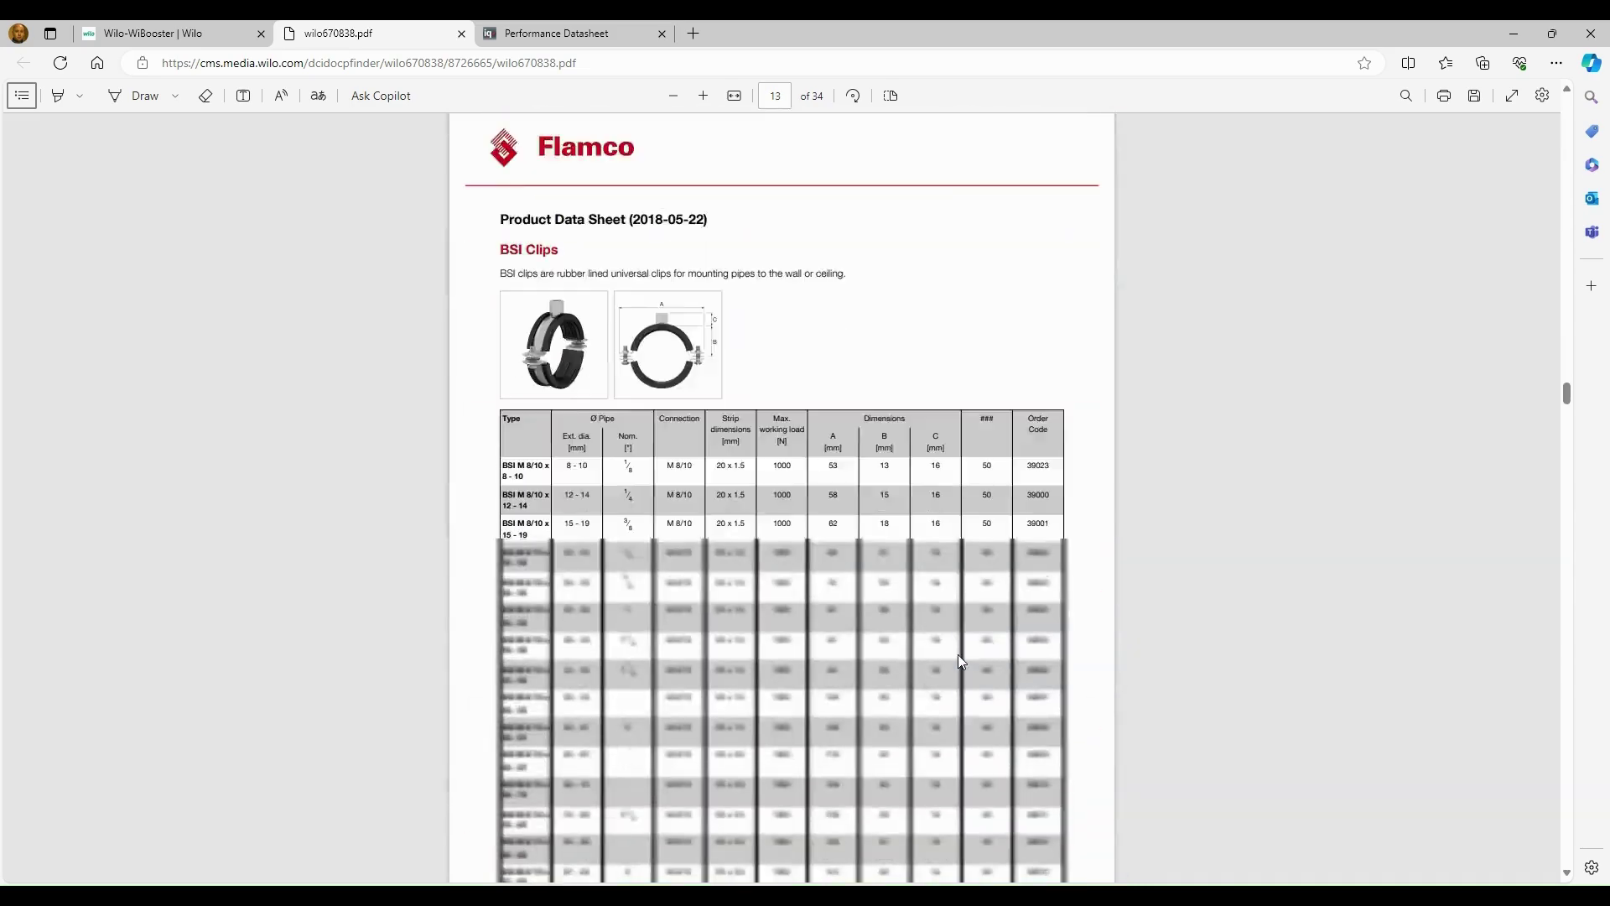
scroll(960, 661, down, 20)
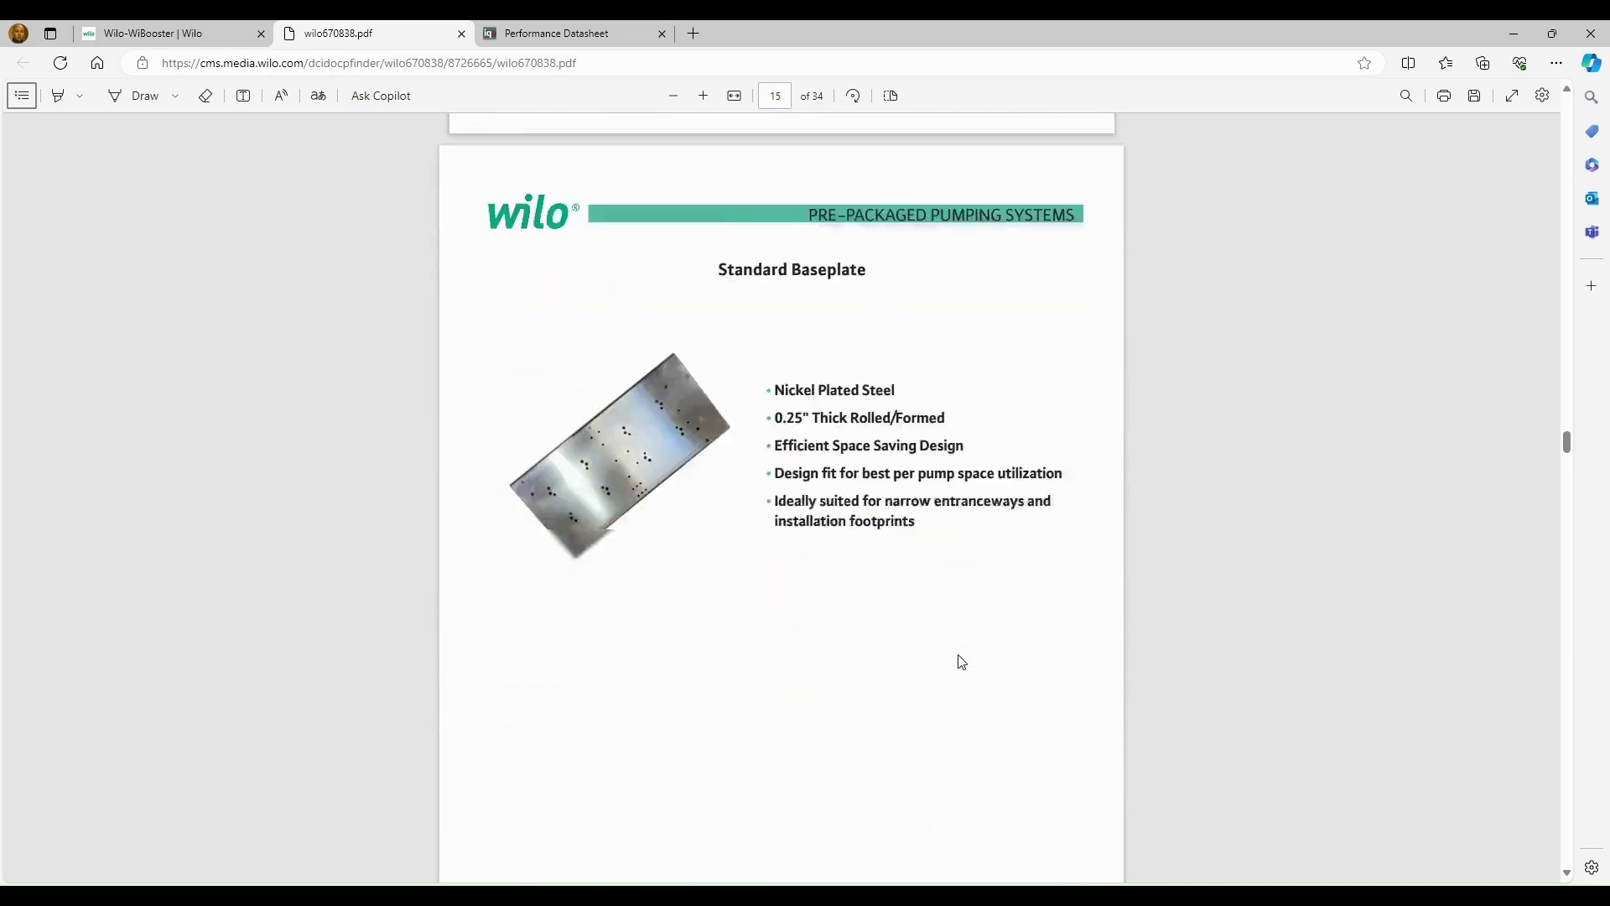
scroll(961, 662, down, 20)
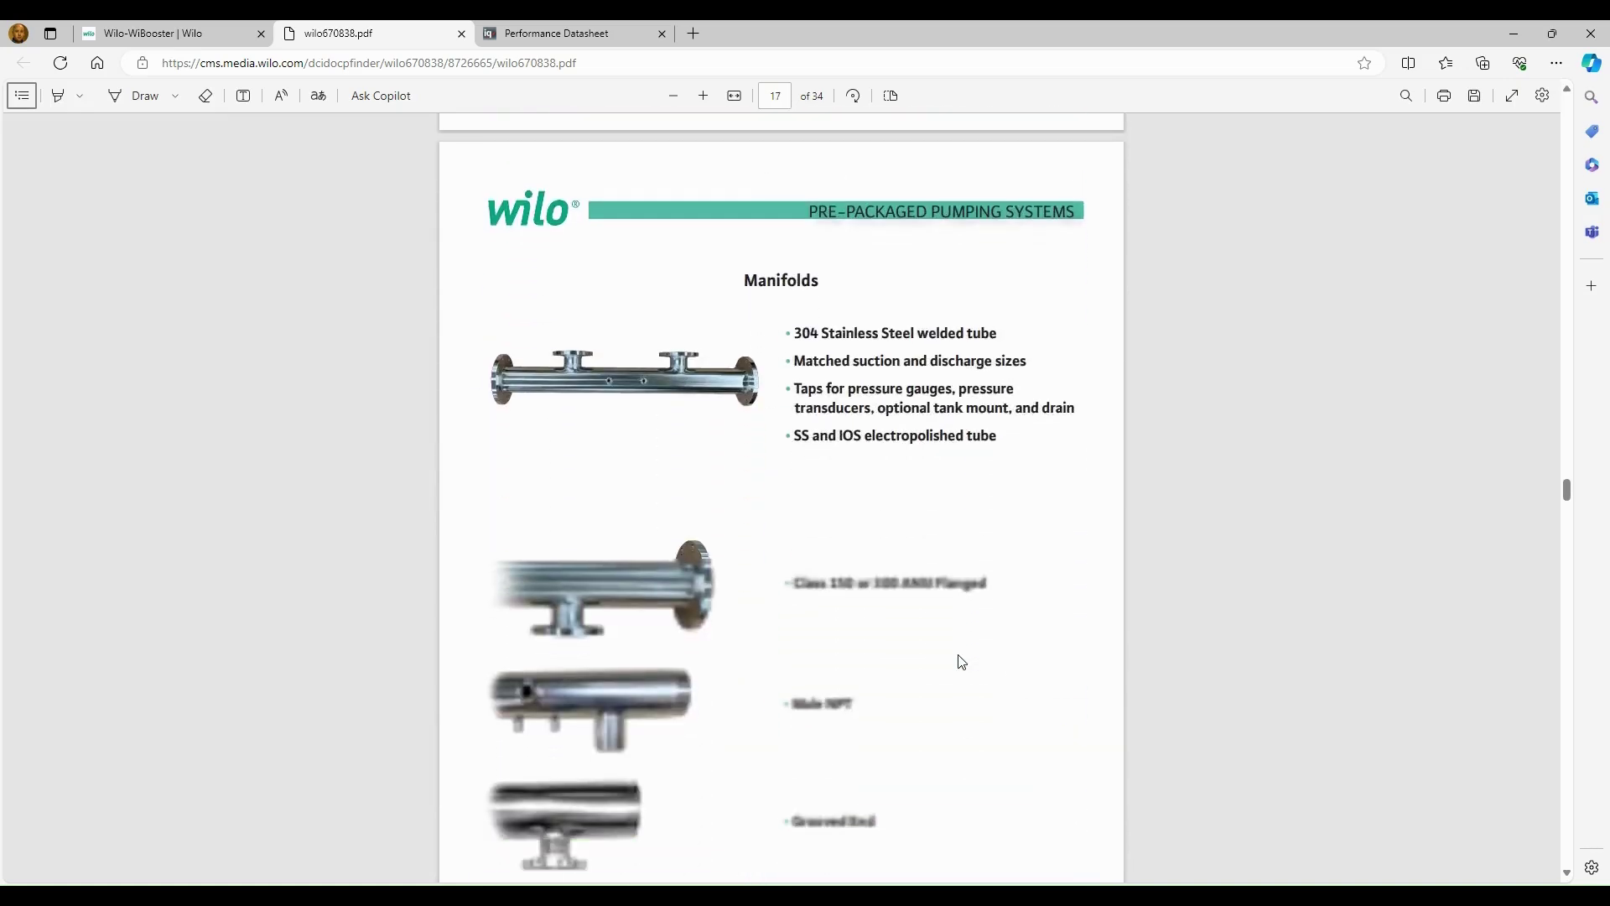
scroll(960, 661, down, 15)
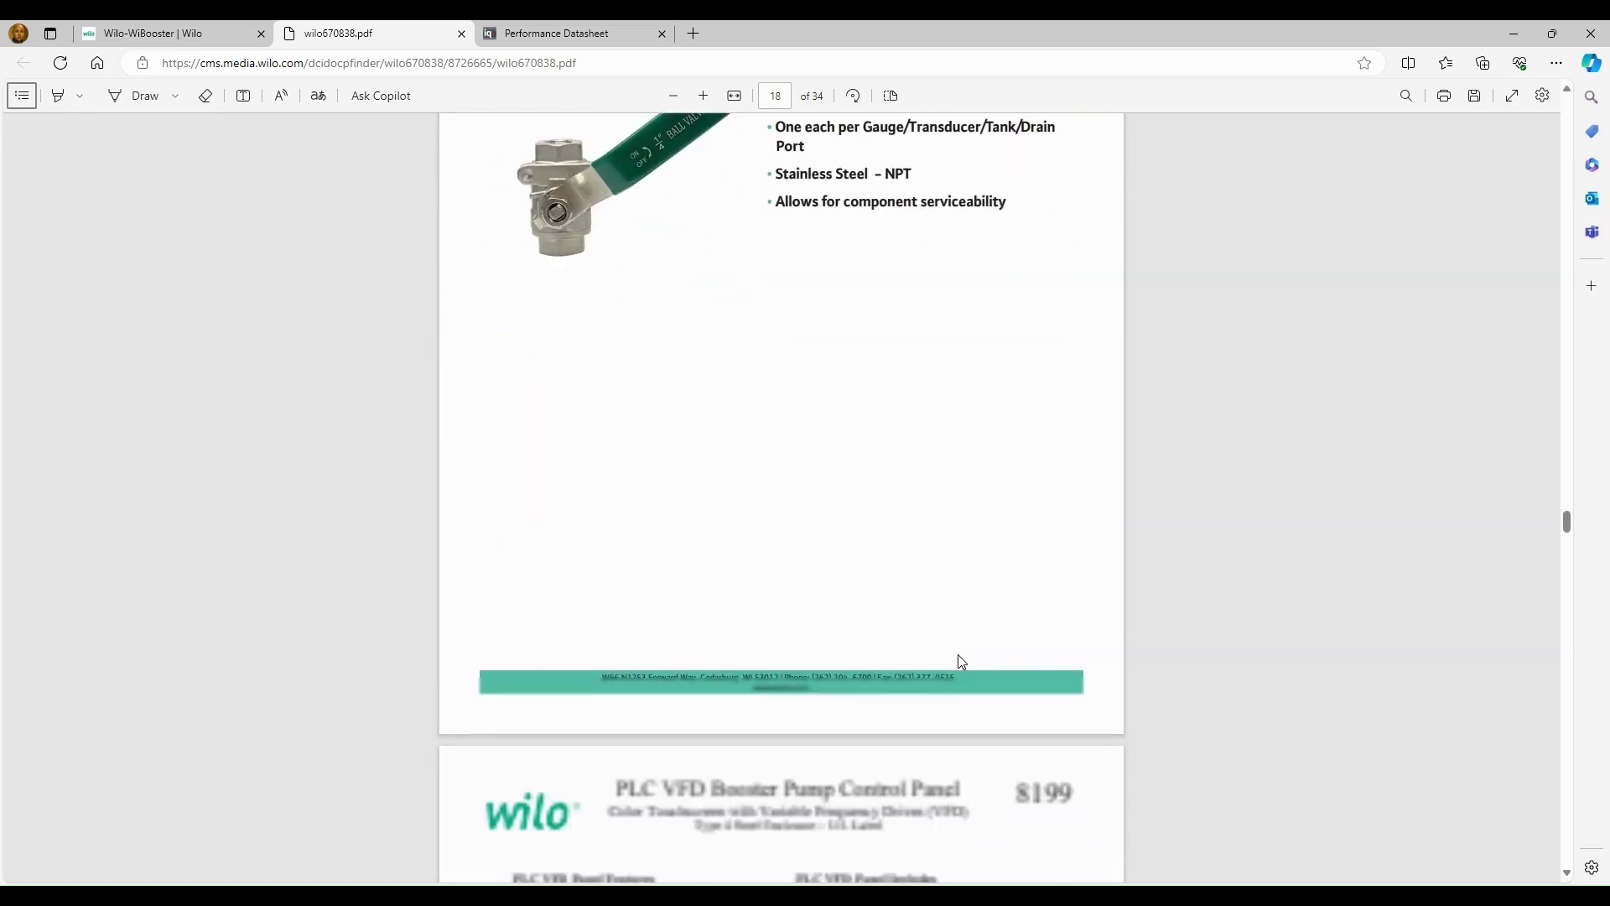
key(ctrl+shift+Tab)
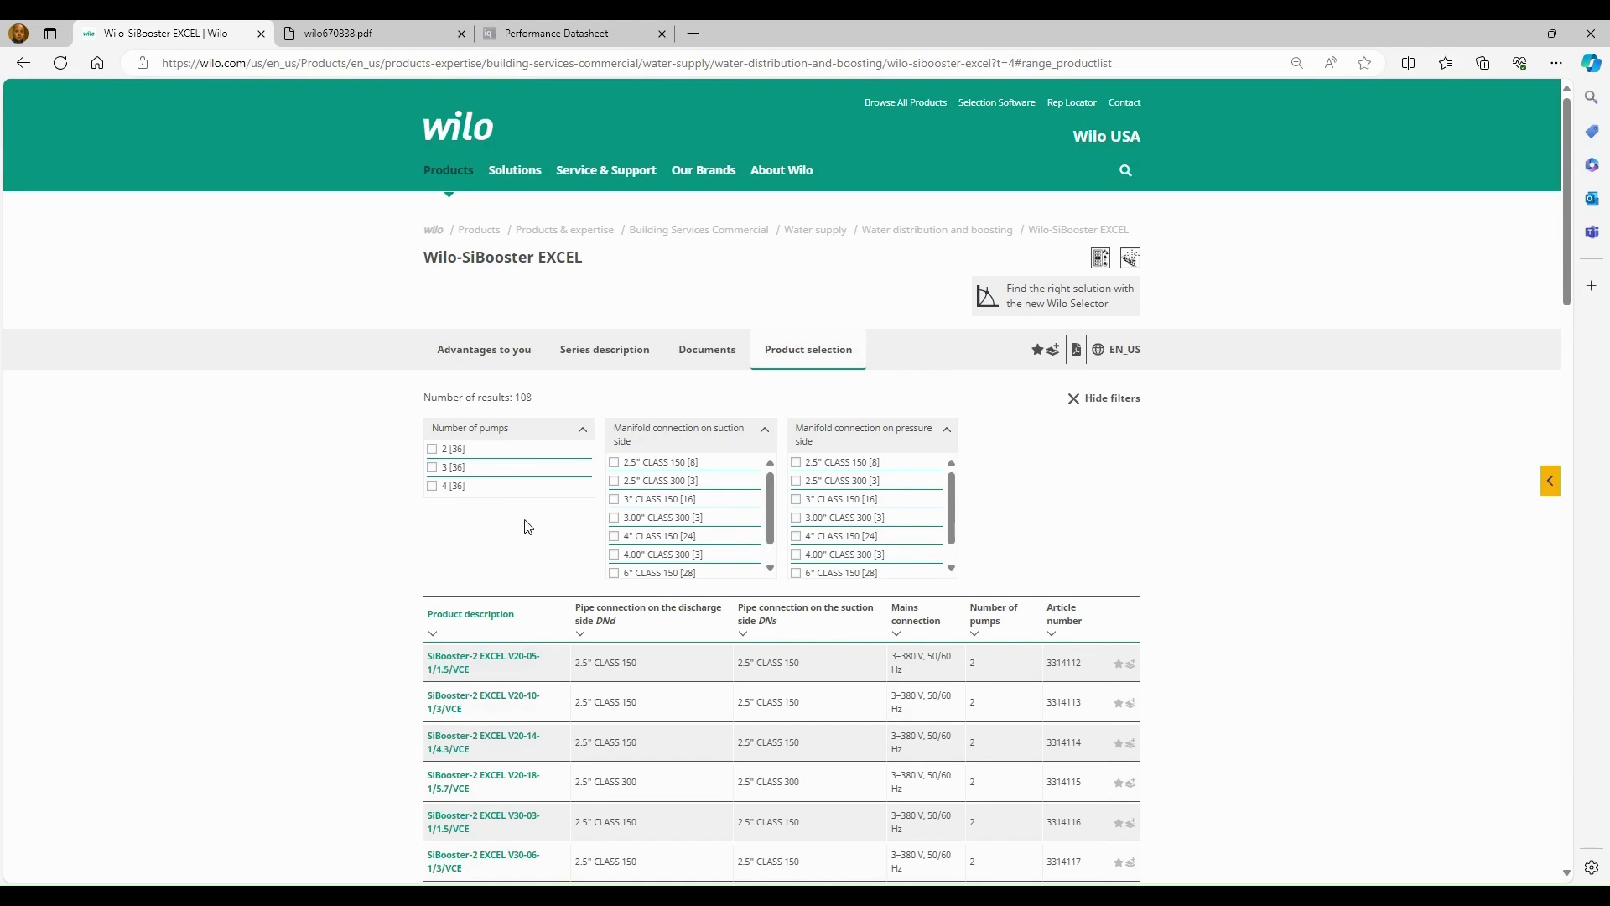
Step: Open the SiBooster-2 EXCEL V20-05-1/1.5/VCE booster and show its BIM/CAD downloads
scroll(528, 528, down, 1)
scroll(527, 527, down, 1)
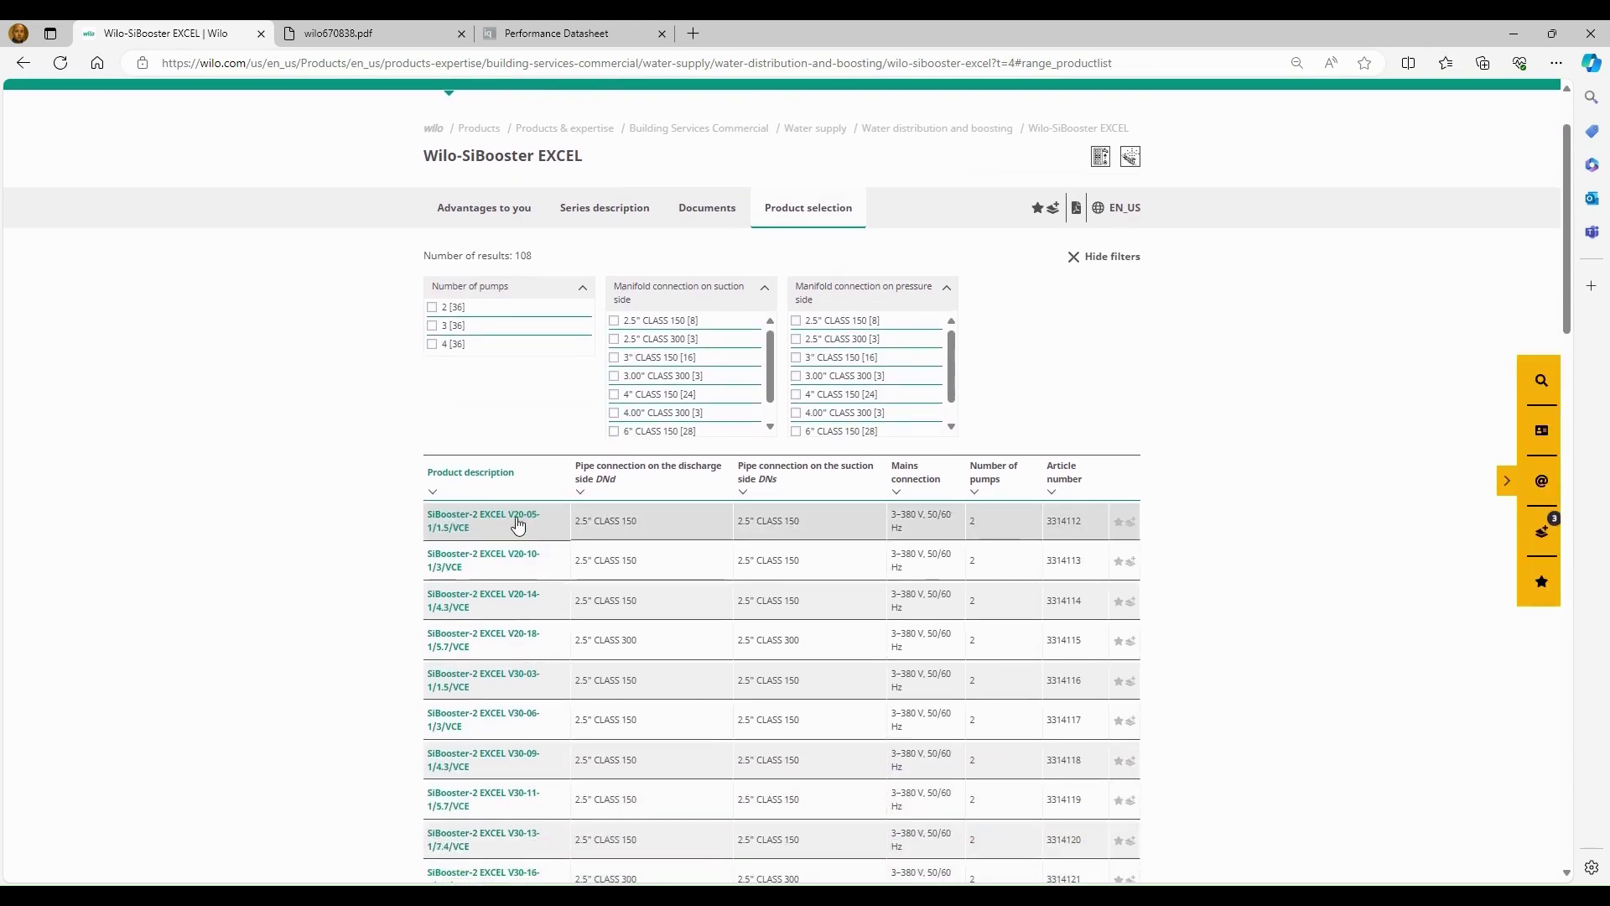
click(459, 526)
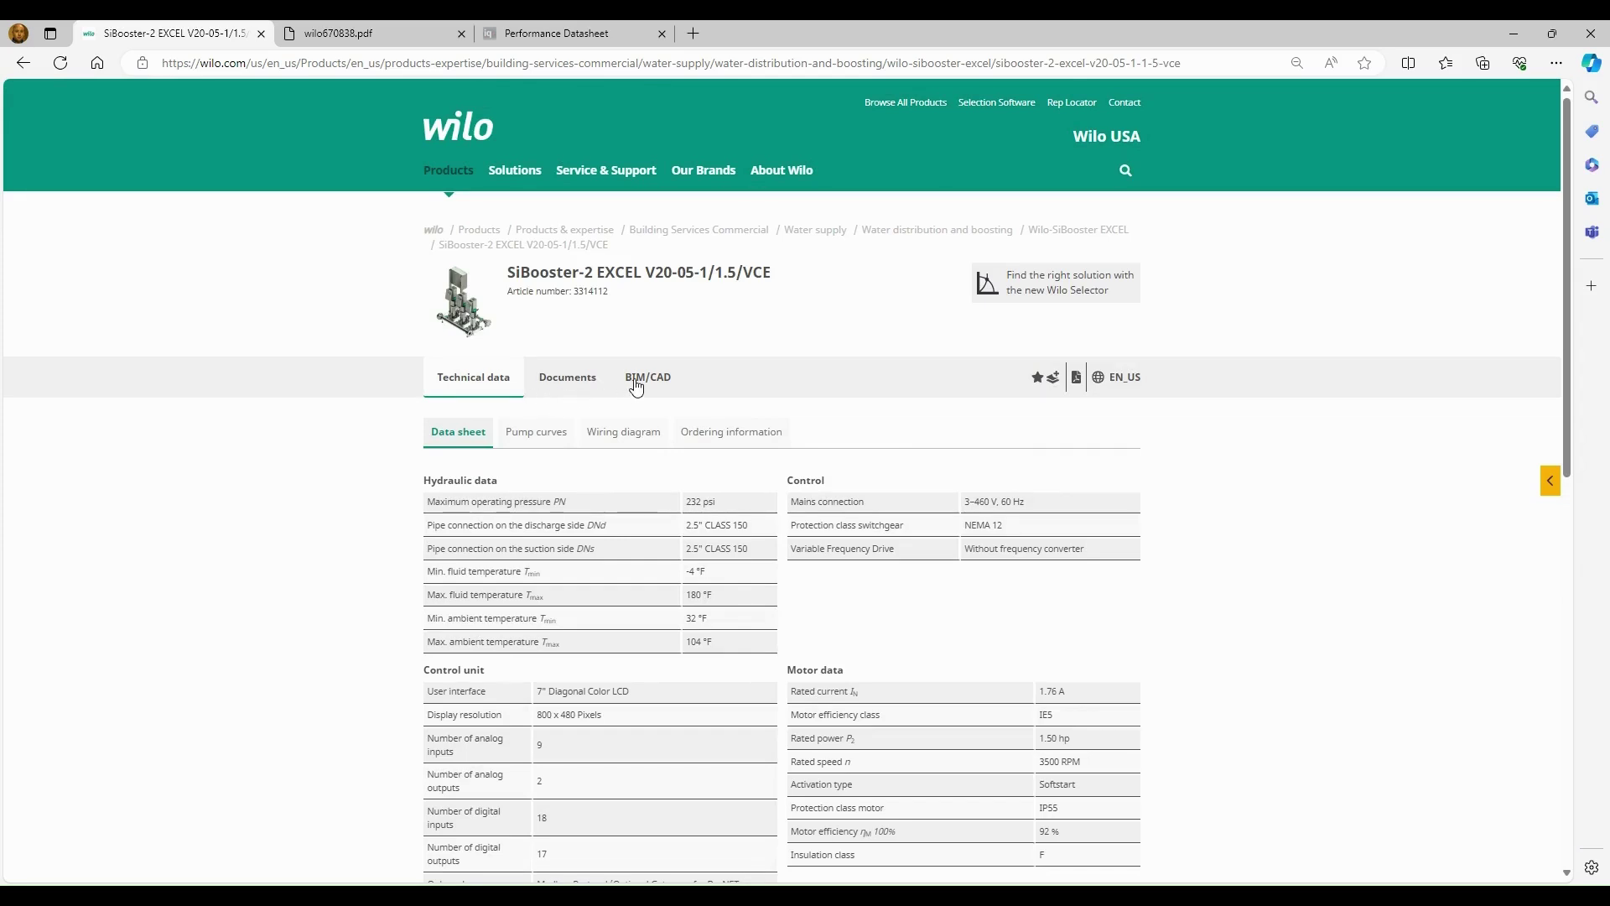
click(637, 384)
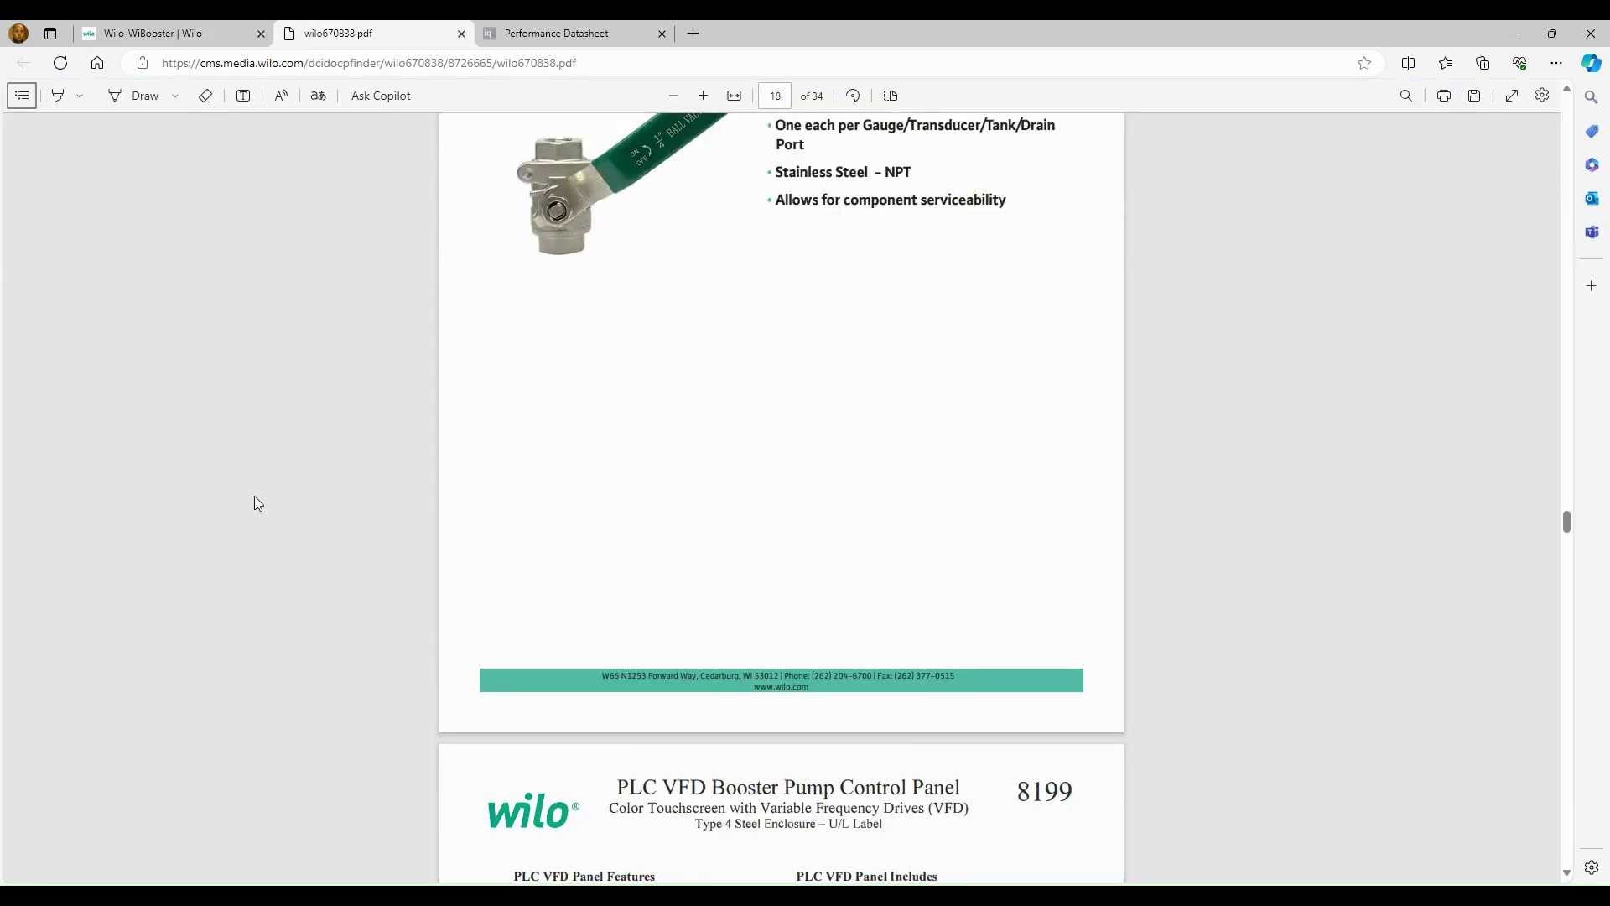
Step: Return to the WiBooster page and open Product Warranties from Service & Support
click(175, 42)
scroll(471, 711, up, 4)
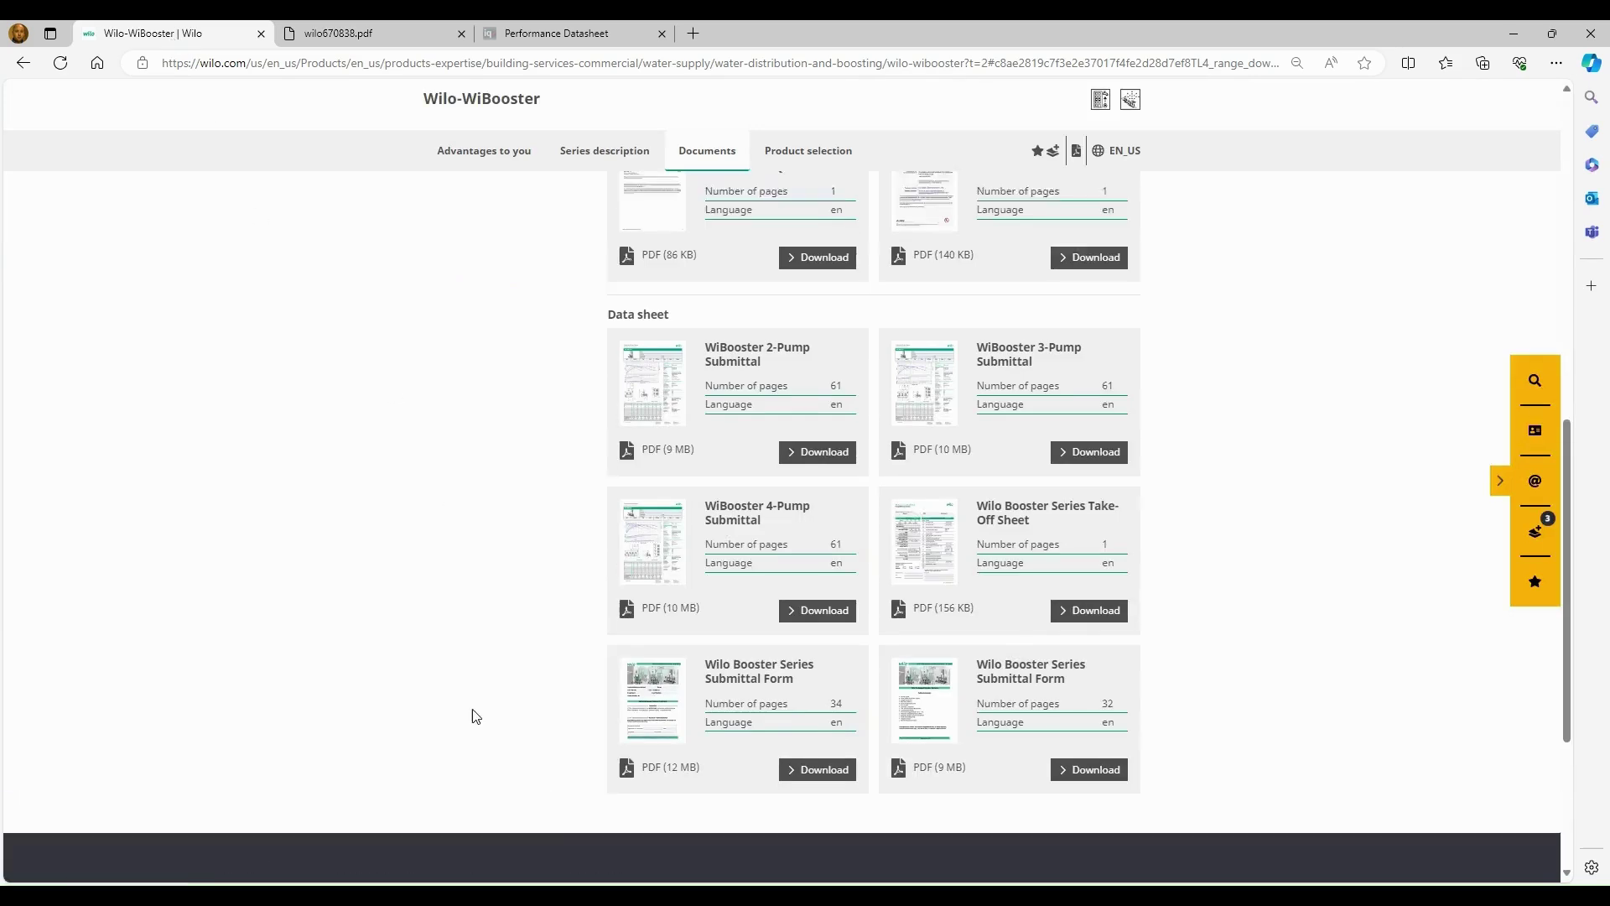
scroll(388, 433, up, 7)
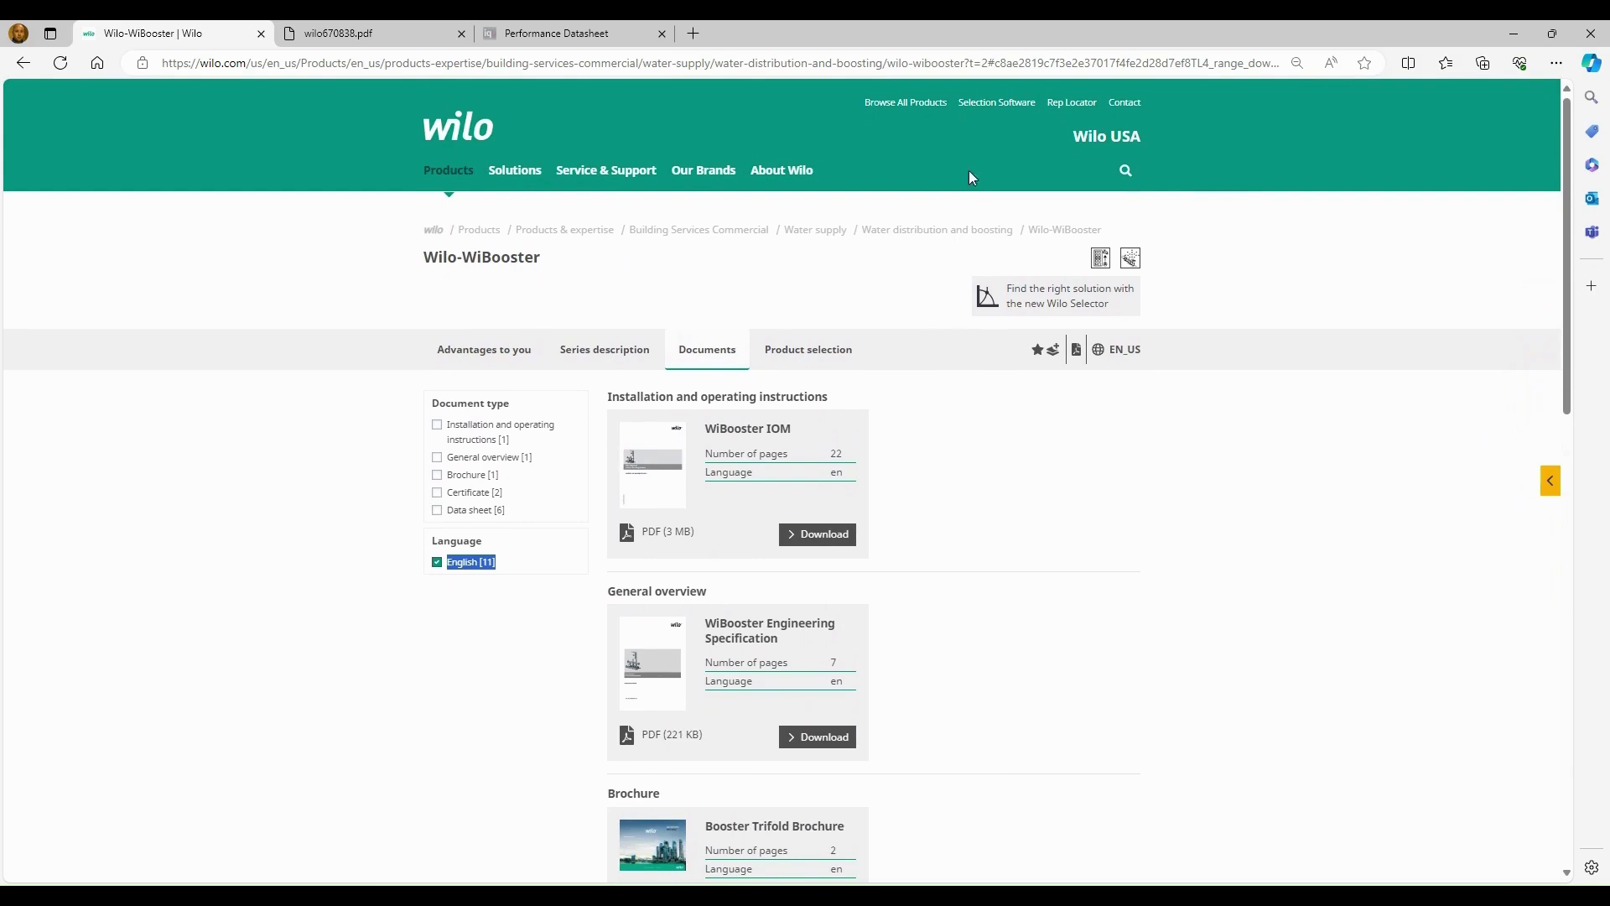
click(766, 175)
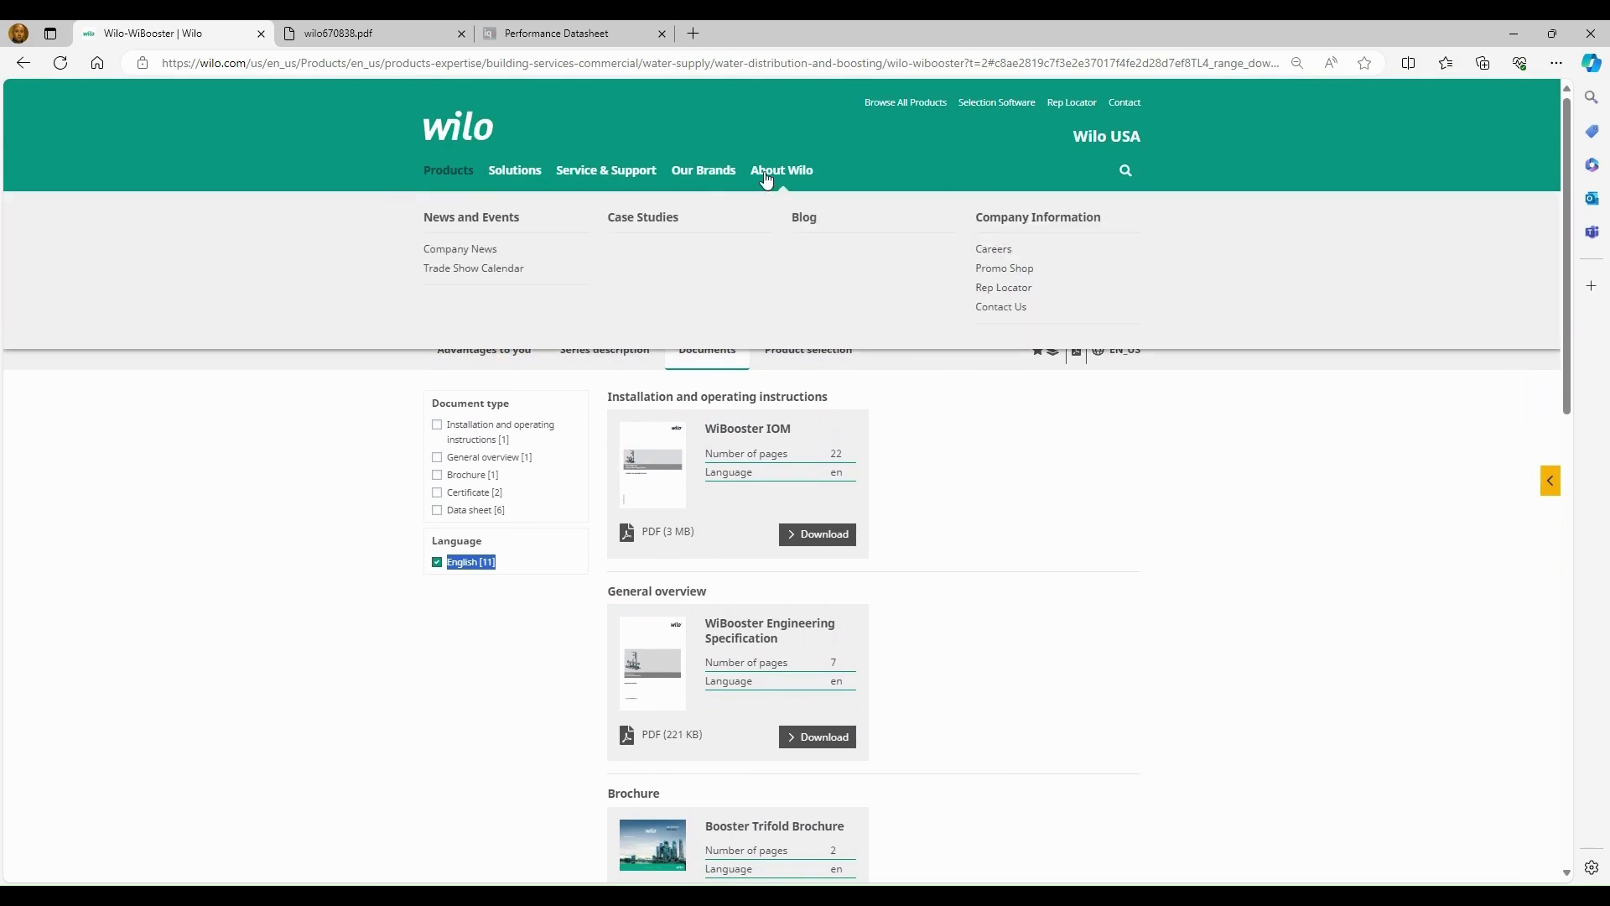
mouse_move(616, 172)
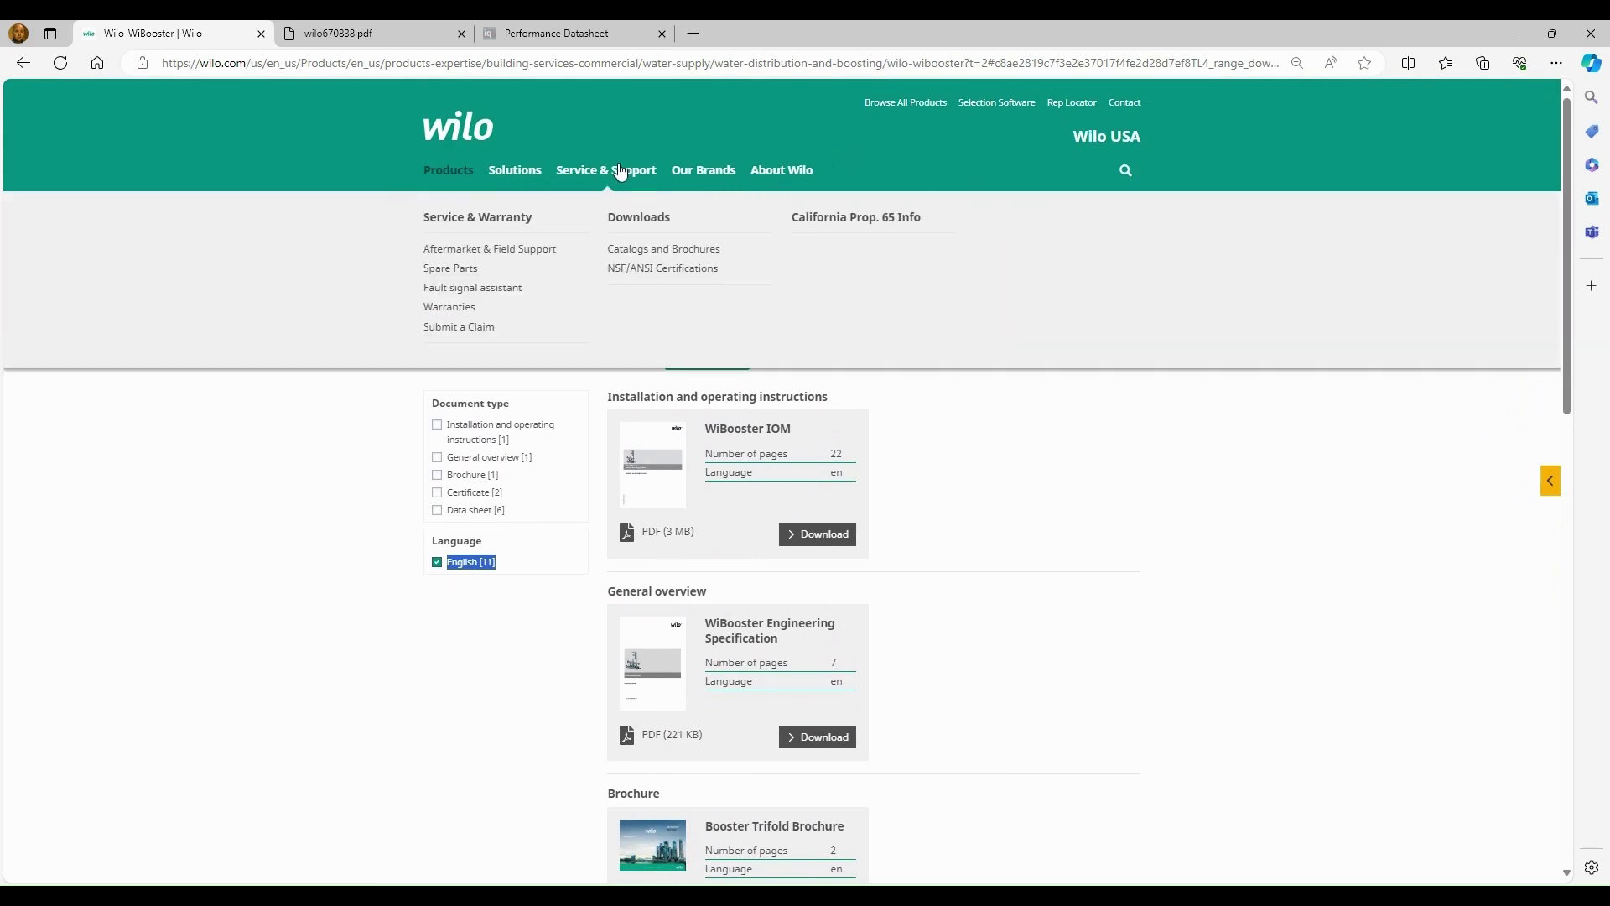
click(457, 307)
scroll(274, 550, down, 1)
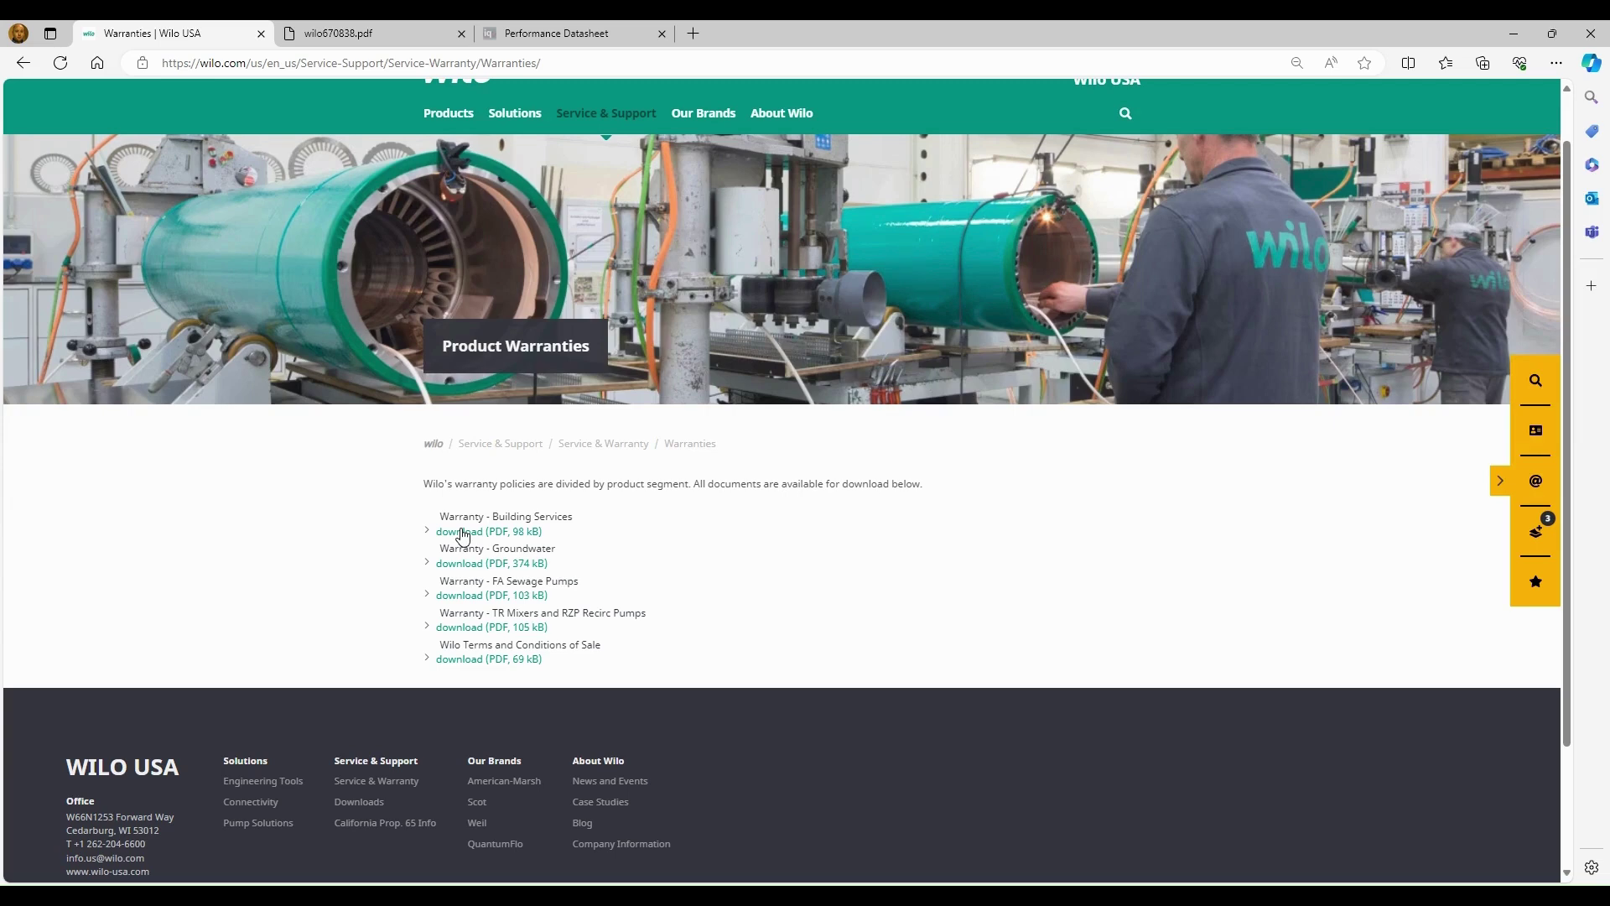
click(517, 533)
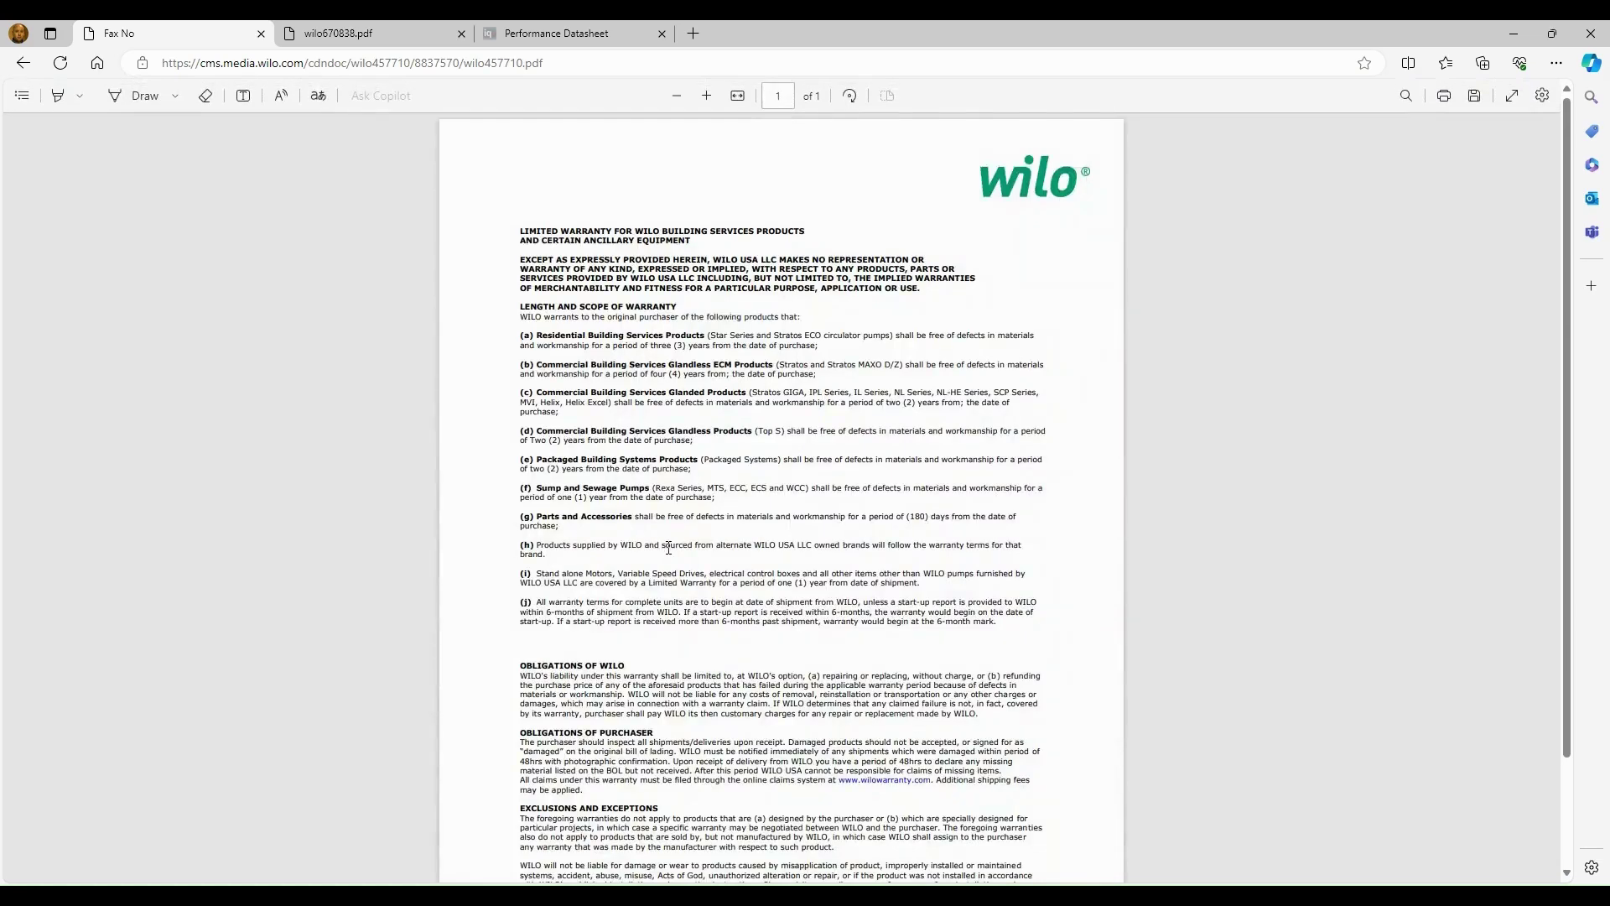
scroll(786, 567, down, 2)
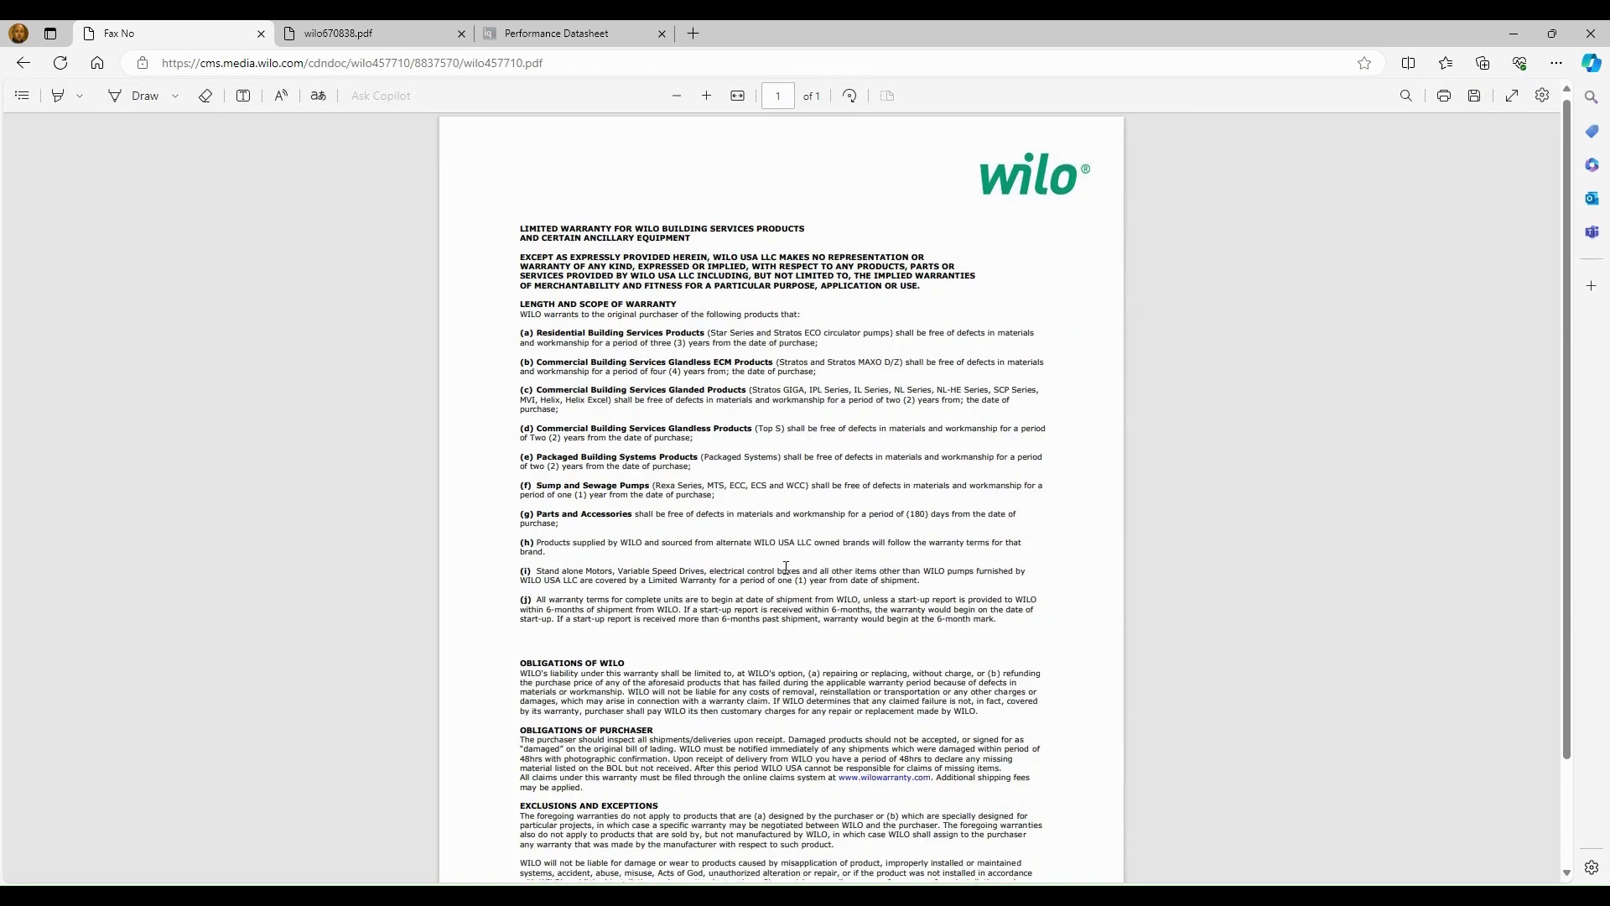
scroll(786, 568, up, 2)
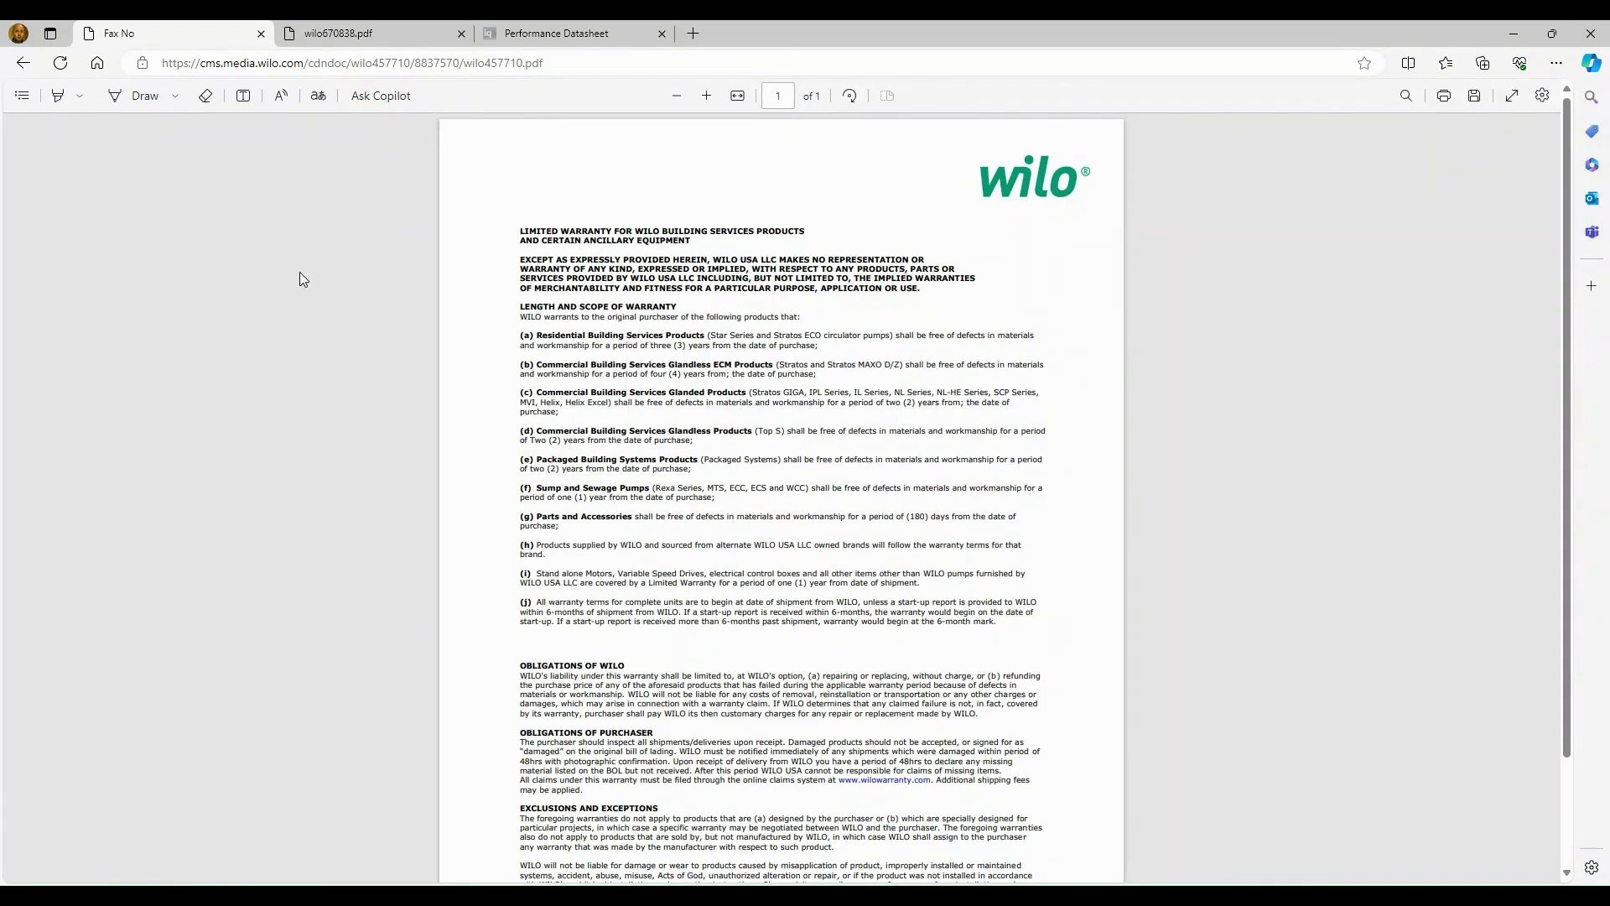
click(24, 65)
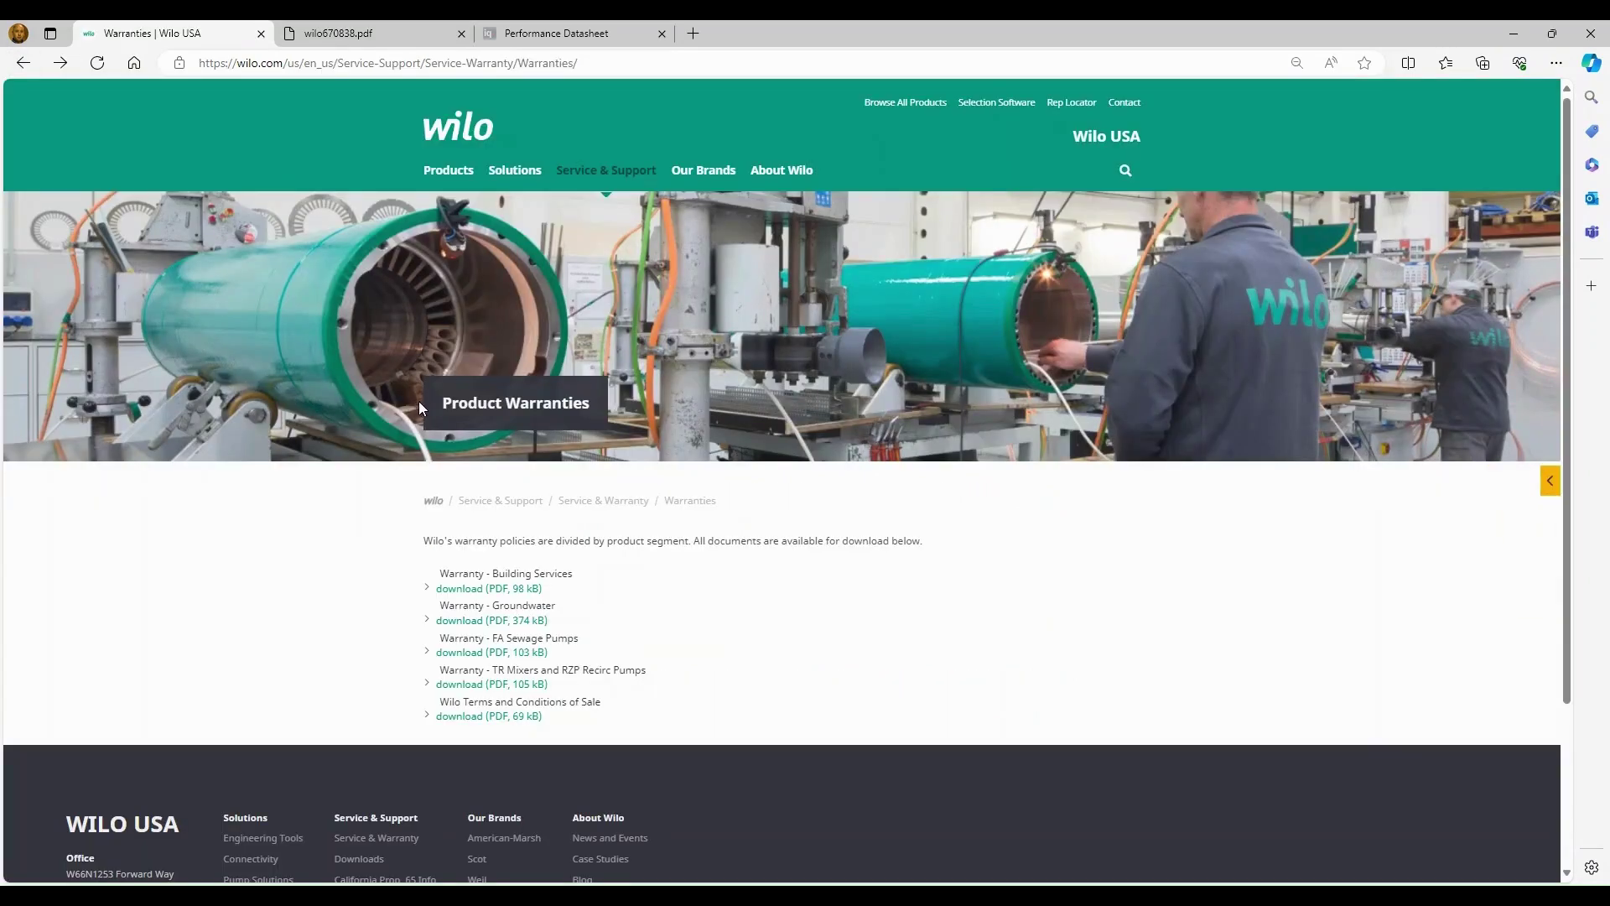
Step: Open the Submit a Claim page from the Service & Support menu
mouse_move(598, 174)
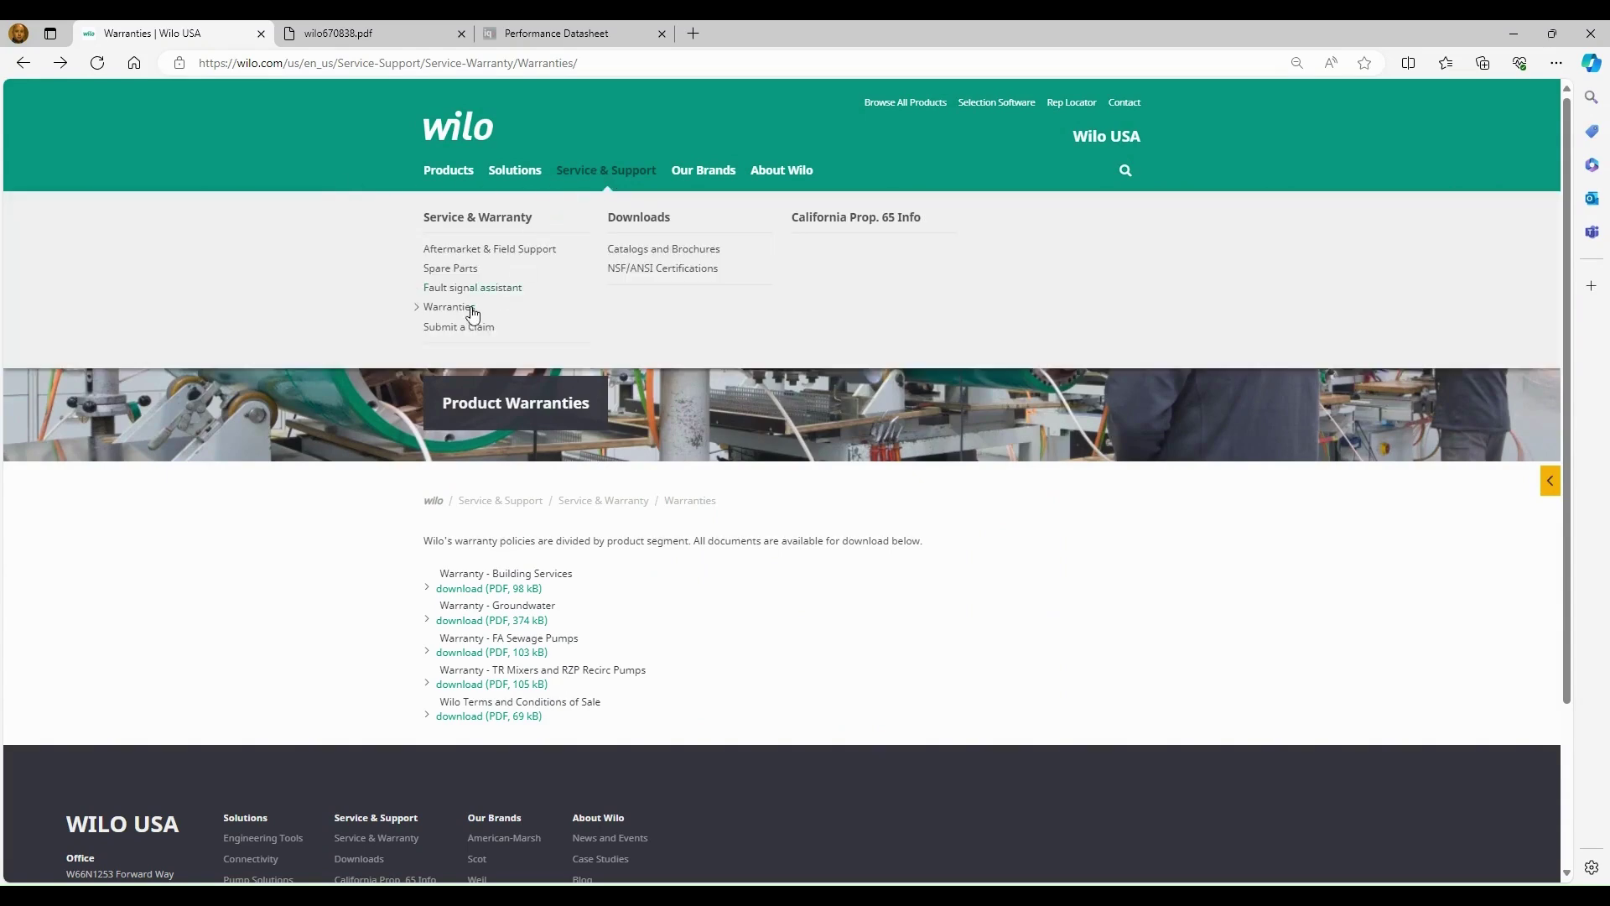
click(459, 328)
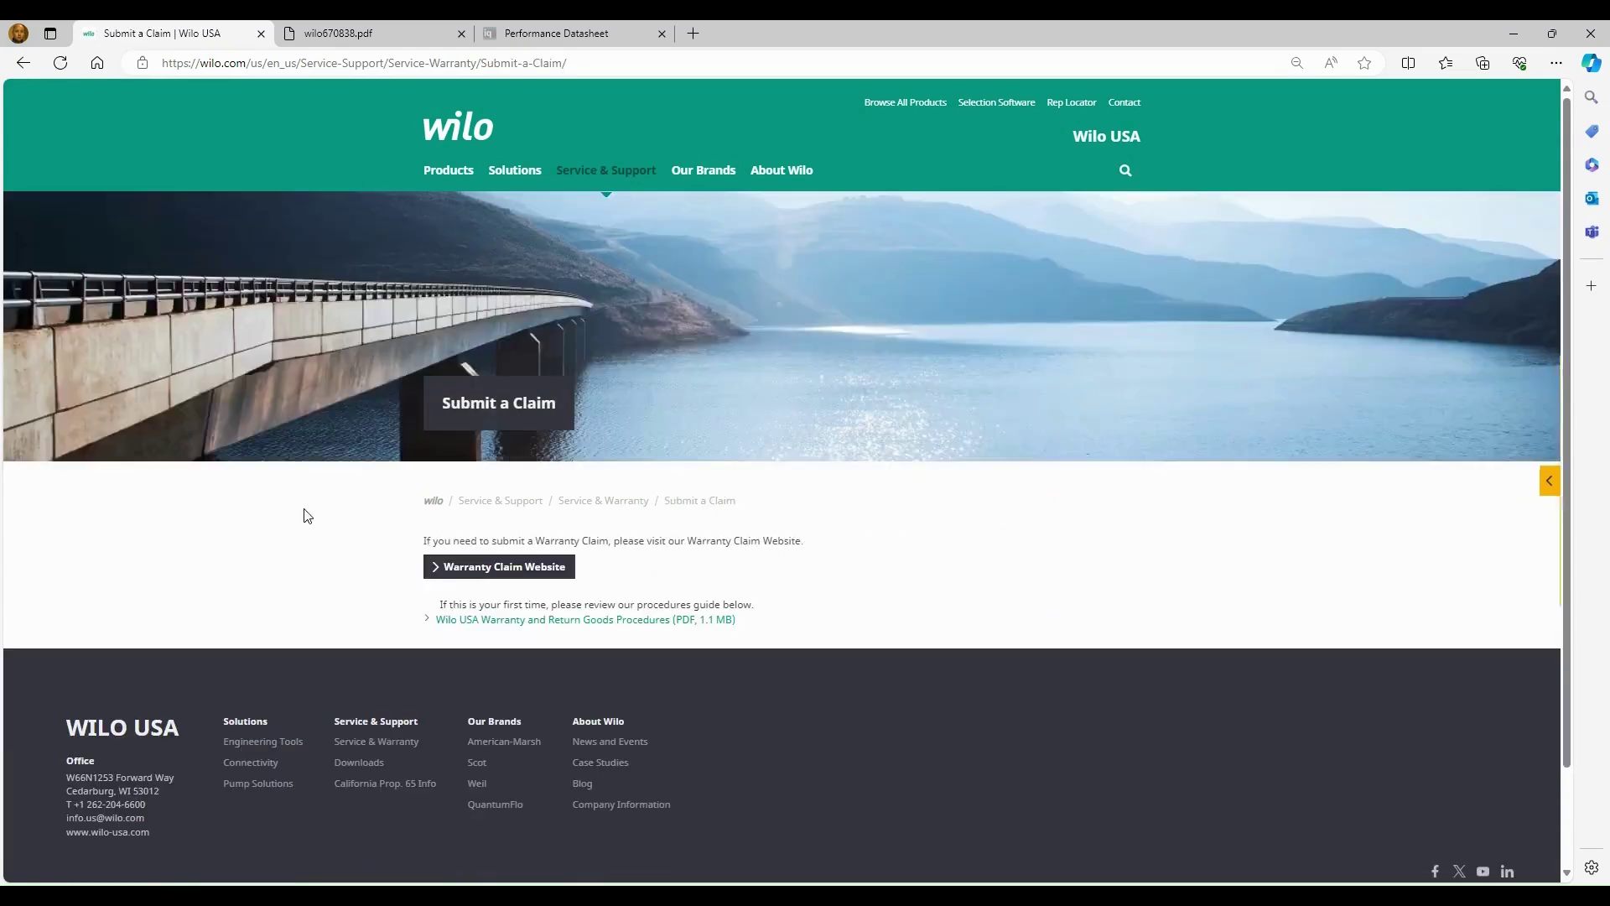